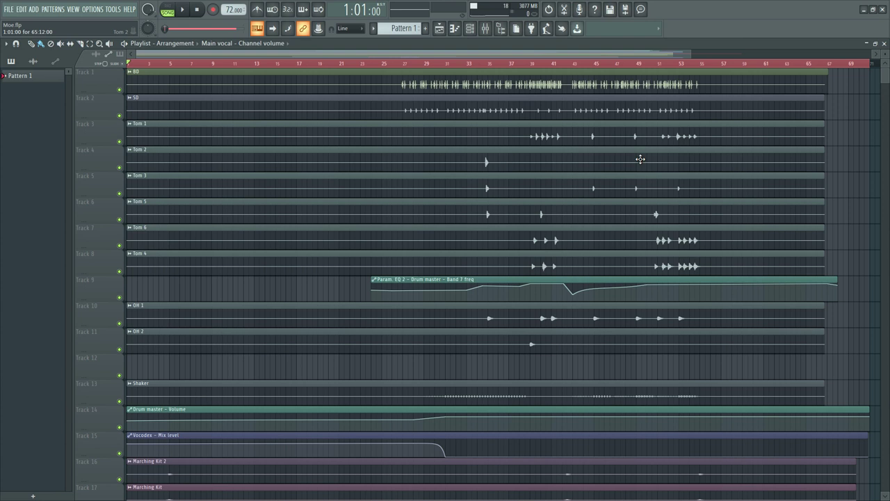
# Step: Play the song from bar 1 and look over the playlist tracks, including the drums, piano and strings
pyautogui.click(404, 64)
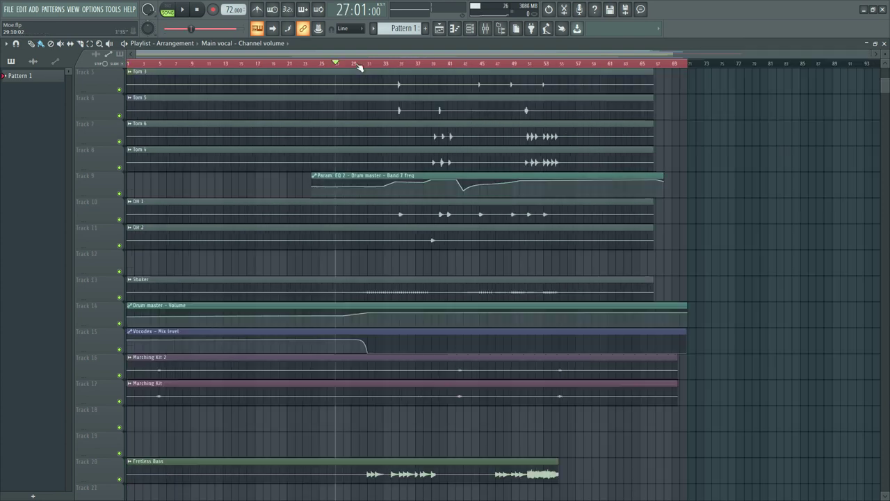
pyautogui.scroll(-10, 356, 217)
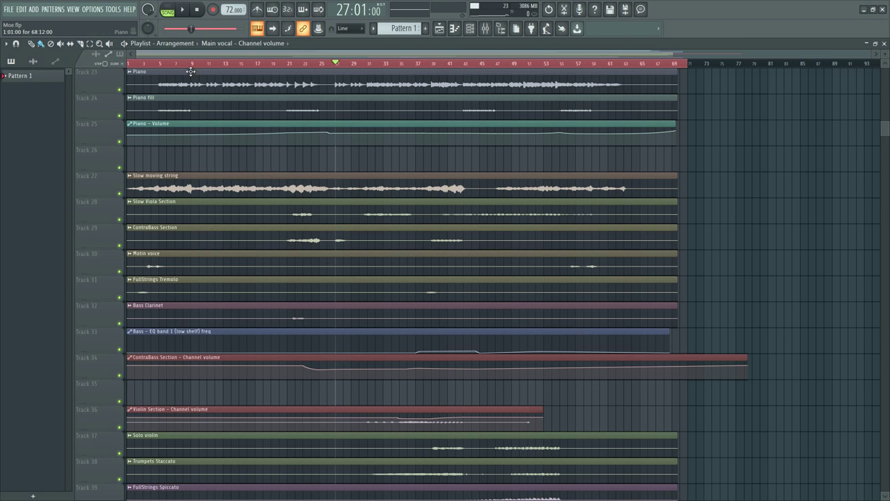
pyautogui.press('space')
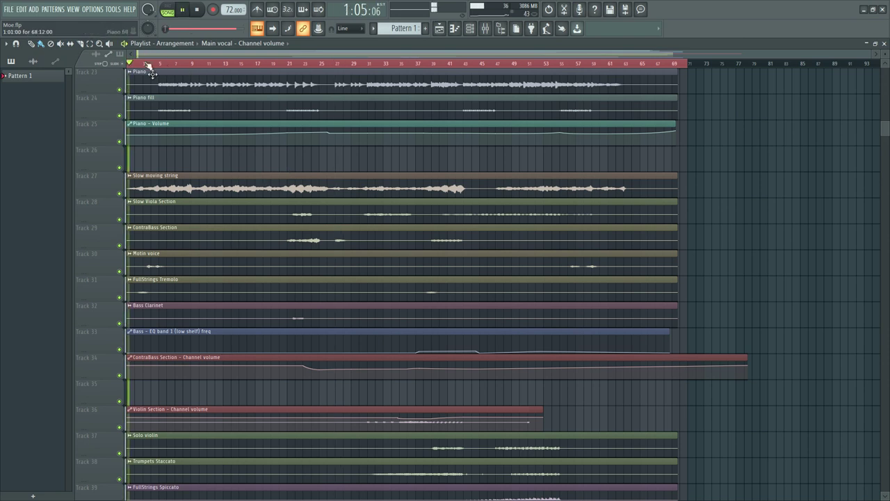
pyautogui.scroll(4, 132, 63)
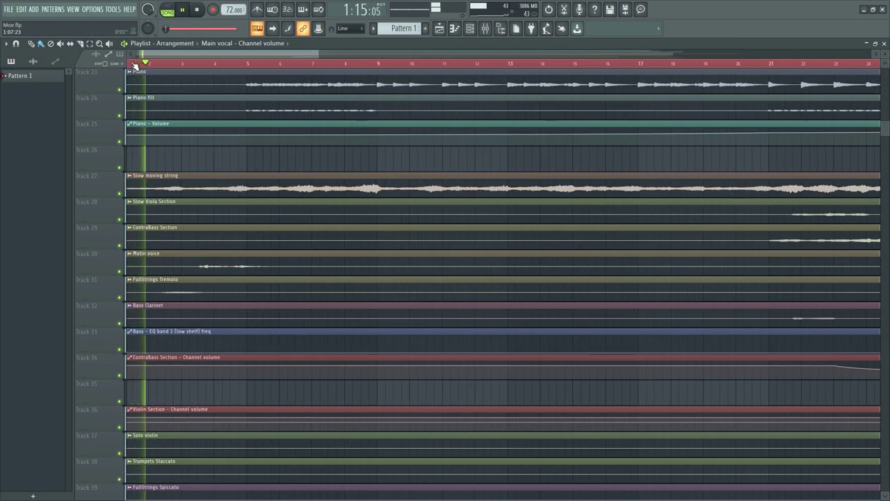
pyautogui.scroll(3, 363, 271)
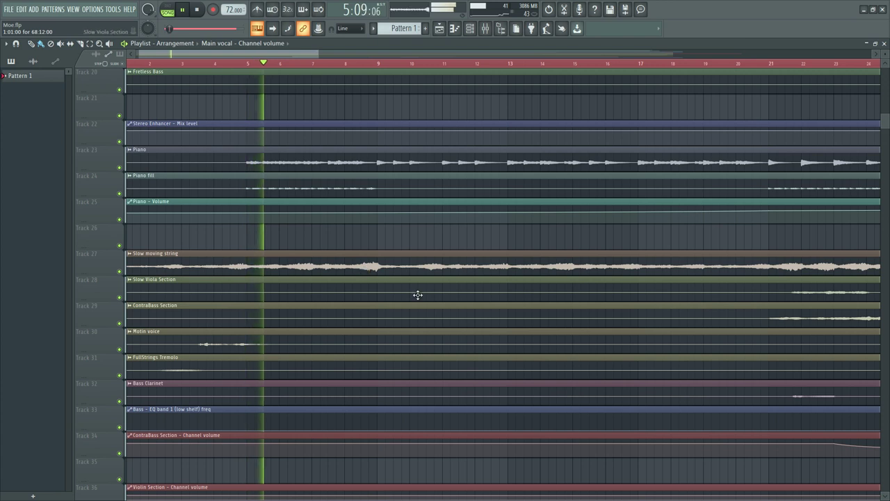
pyautogui.scroll(1, 535, 292)
pyautogui.scroll(4, 535, 292)
pyautogui.moveTo(885, 63)
pyautogui.mouseDown()
pyautogui.moveTo(884, 80)
pyautogui.moveTo(885, 47)
pyautogui.mouseUp()
pyautogui.scroll(6, 799, 141)
pyautogui.scroll(5, 694, 218)
pyautogui.scroll(3, 692, 216)
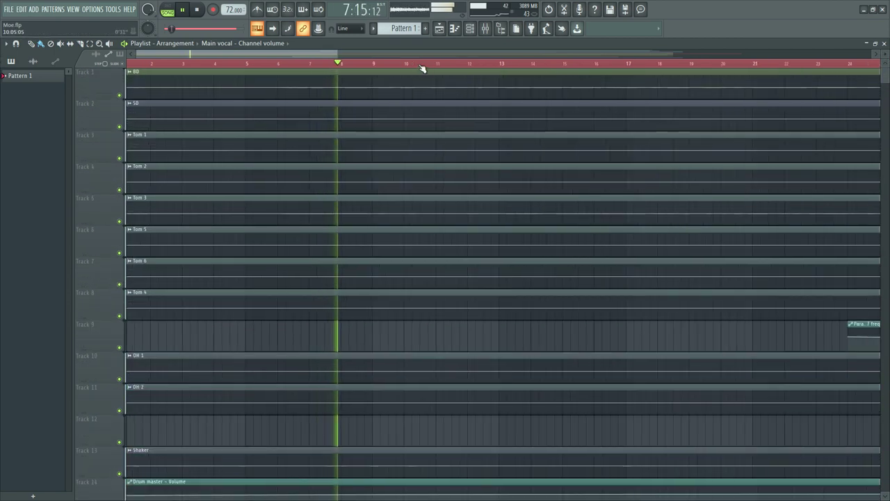
# Step: Open the mixer and position it over the upper part of the playlist
pyautogui.scroll(-3, 423, 66)
pyautogui.click(488, 30)
pyautogui.moveTo(242, 146); pyautogui.dragTo(252, 71)
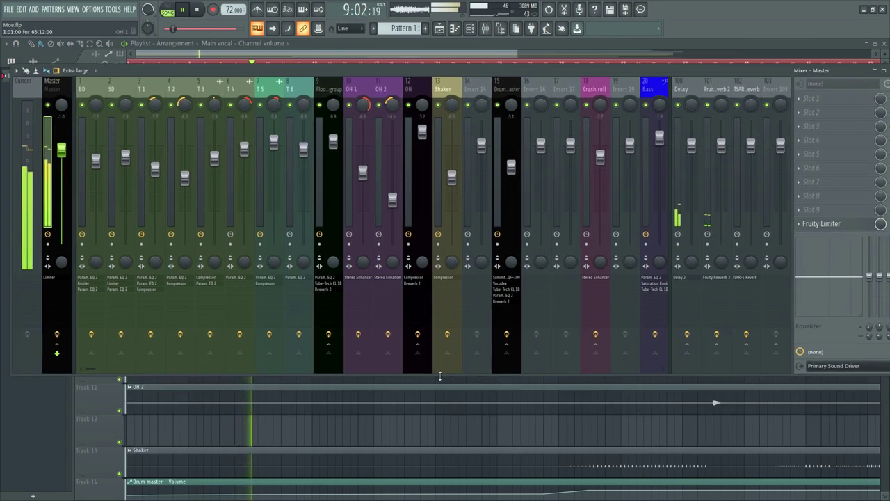
pyautogui.scroll(-3, 242, 91)
pyautogui.scroll(3, 240, 91)
pyautogui.moveTo(90, 370)
pyautogui.mouseDown()
pyautogui.moveTo(98, 370)
pyautogui.moveTo(77, 369)
pyautogui.moveTo(508, 354)
pyautogui.moveTo(638, 358)
pyautogui.moveTo(90, 356)
pyautogui.mouseUp()
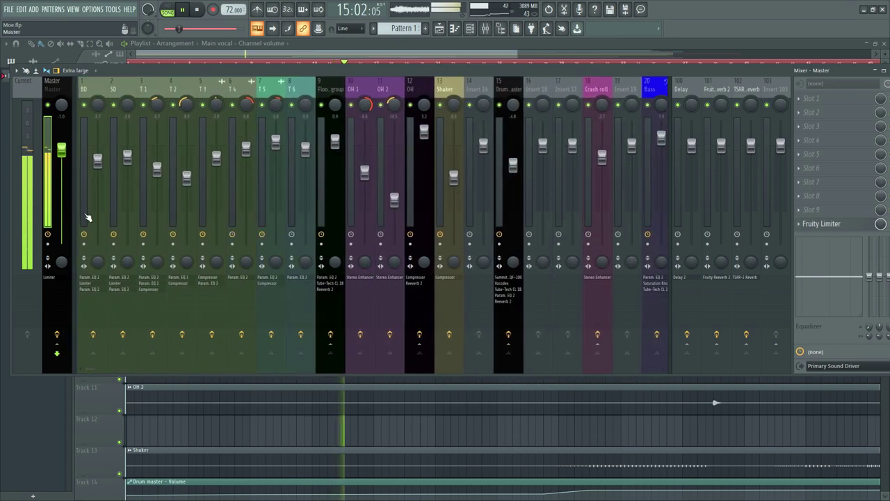
# Step: Switch the mixer layout to Compact 2 and finally to Compact alt
pyautogui.click(91, 71)
pyautogui.click(81, 91)
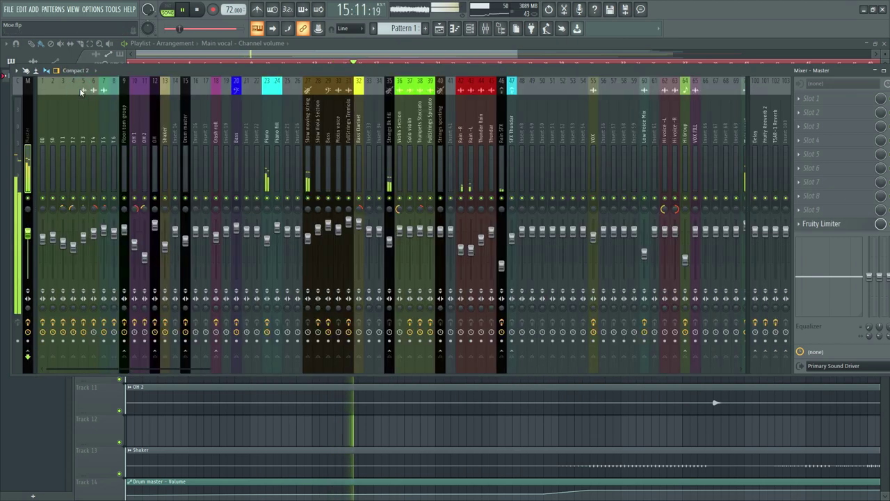
pyautogui.click(80, 71)
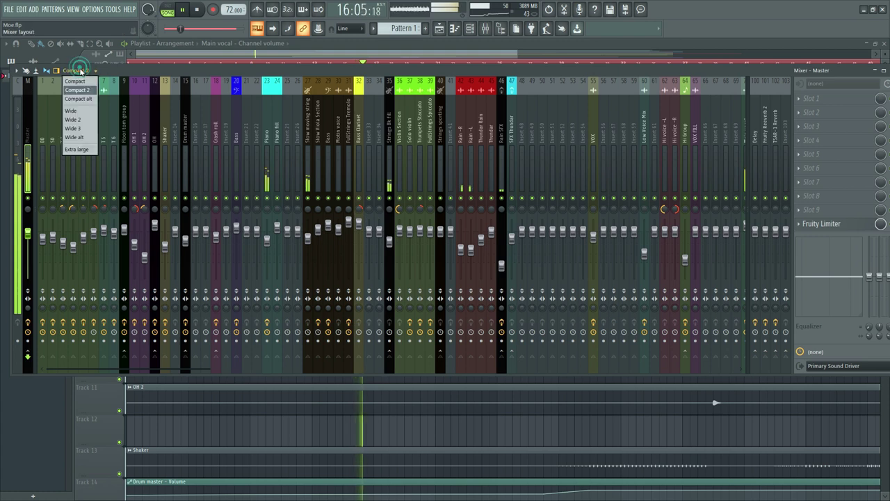
pyautogui.click(79, 98)
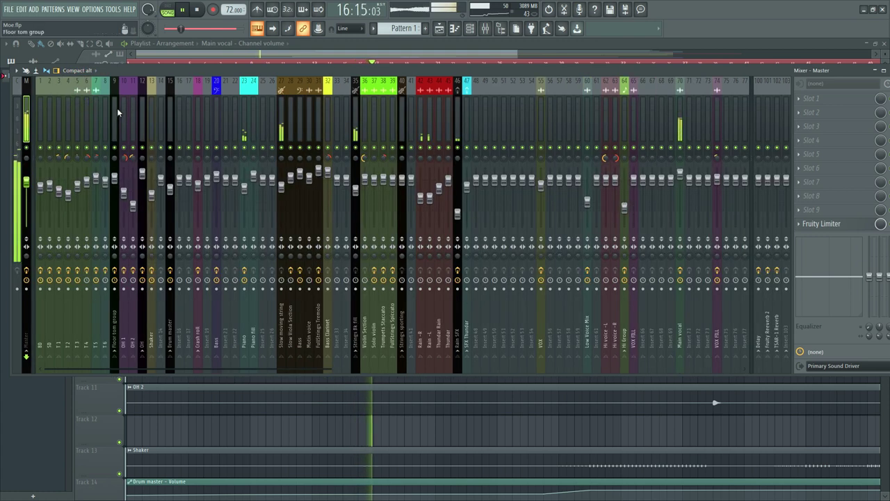
# Step: Select the BD channel in the mixer to show its effect chain
pyautogui.click(167, 109)
pyautogui.click(48, 113)
pyautogui.moveTo(48, 114)
pyautogui.mouseDown()
pyautogui.moveTo(81, 111)
pyautogui.moveTo(40, 110)
pyautogui.mouseUp()
# Step: Try the Compact 2 mixer layout again and return to Compact alt
pyautogui.click(72, 69)
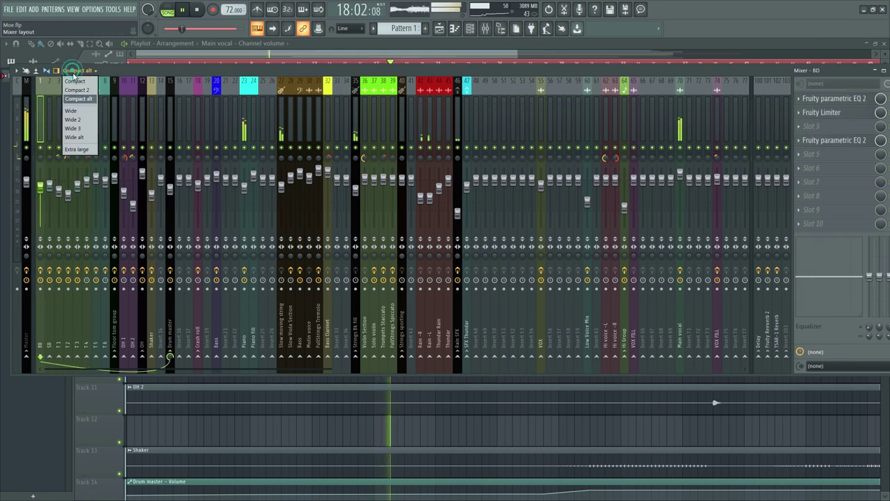
pyautogui.click(77, 90)
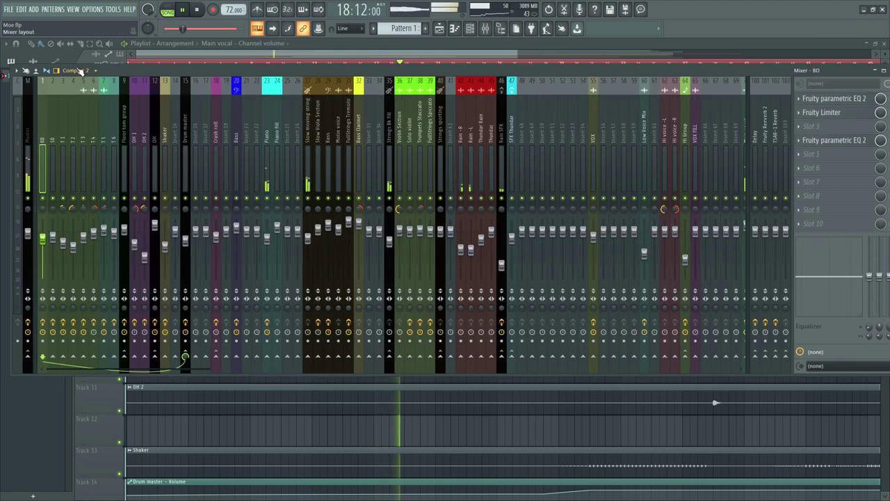
pyautogui.click(76, 71)
pyautogui.click(78, 98)
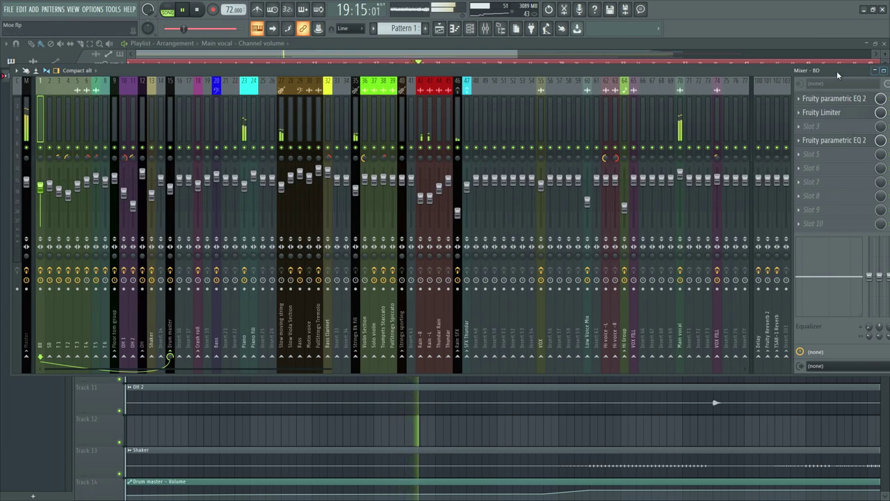
# Step: Close the mixer and look through the playlist from the drum tracks down to the vocal tracks
pyautogui.moveTo(758, 75); pyautogui.dragTo(745, 113)
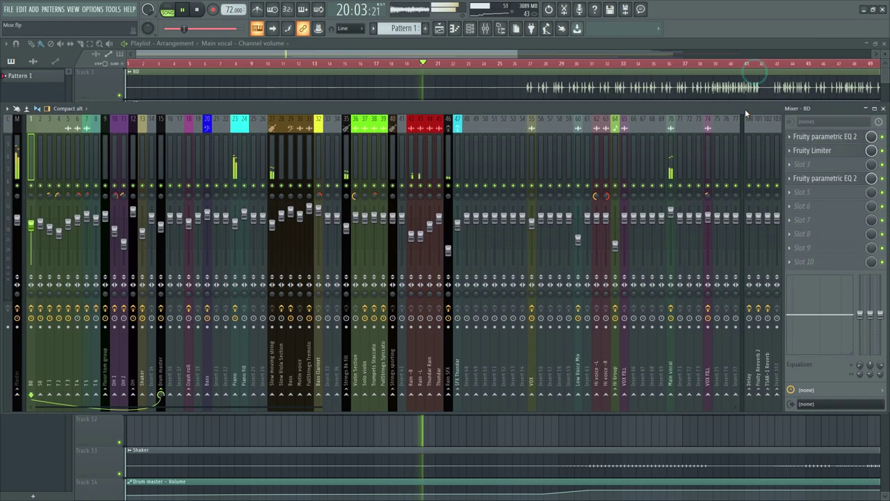
pyautogui.click(884, 109)
pyautogui.scroll(-1, 450, 64)
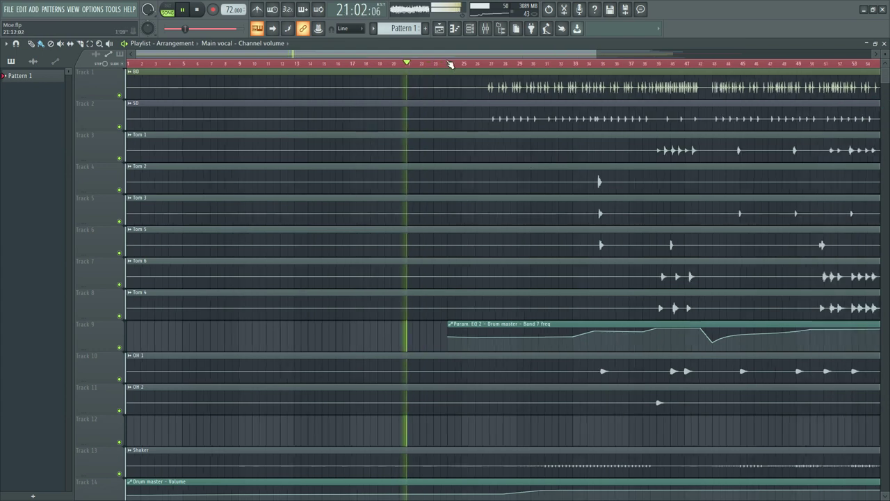
pyautogui.scroll(-3, 450, 64)
pyautogui.scroll(3, 387, 64)
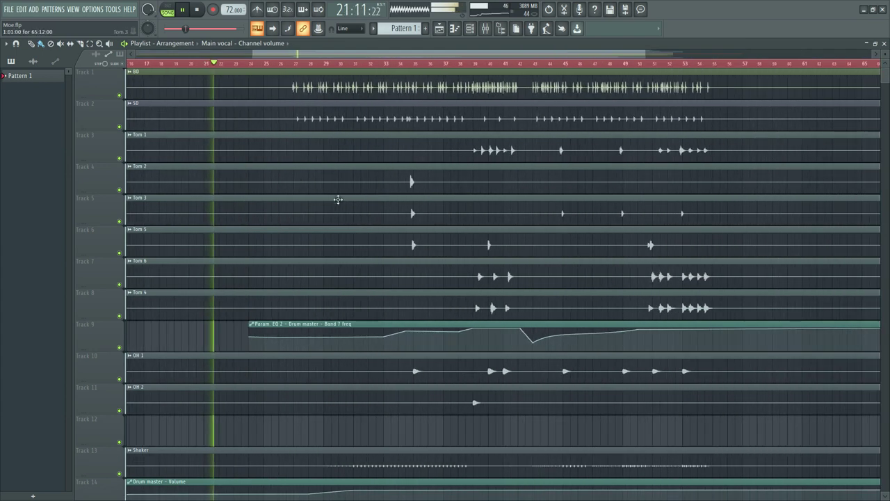
pyautogui.scroll(-6, 338, 199)
pyautogui.scroll(6, 339, 194)
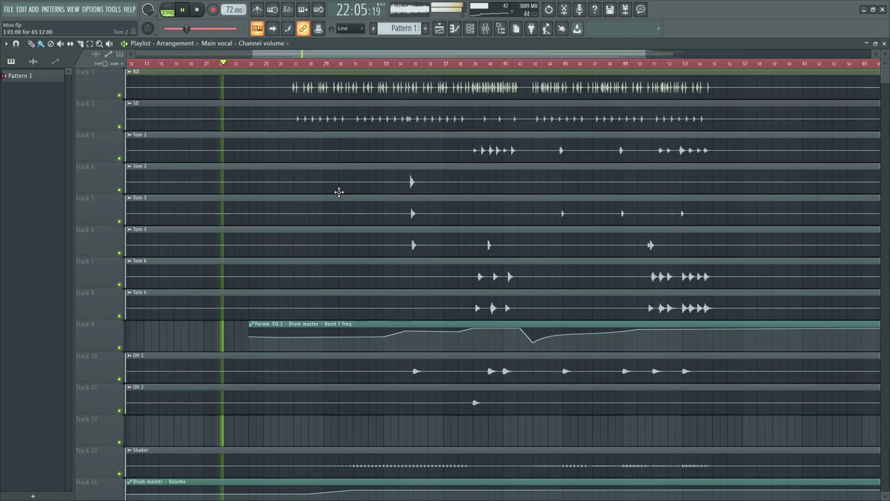
pyautogui.scroll(-10, 339, 192)
pyautogui.scroll(-7, 338, 191)
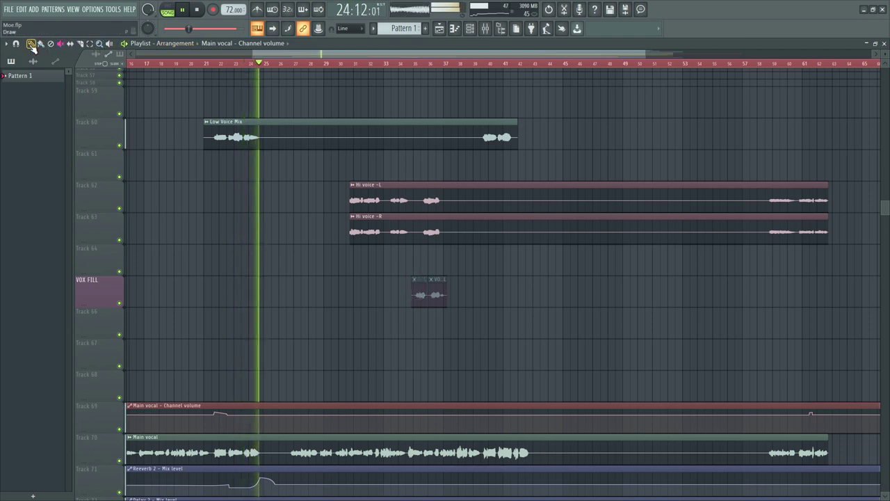
# Step: Examine the drum clips from about bar 25 onward while the song plays, and stop playback
pyautogui.scroll(13, 438, 217)
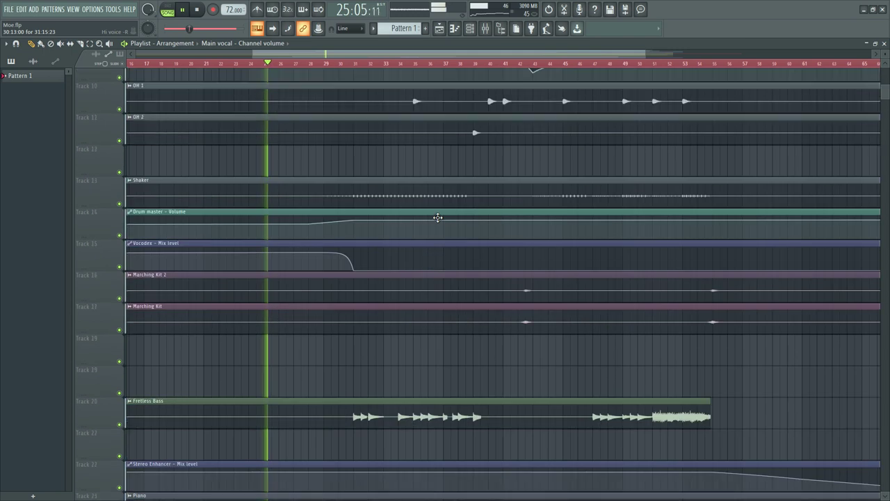
pyautogui.scroll(3, 437, 217)
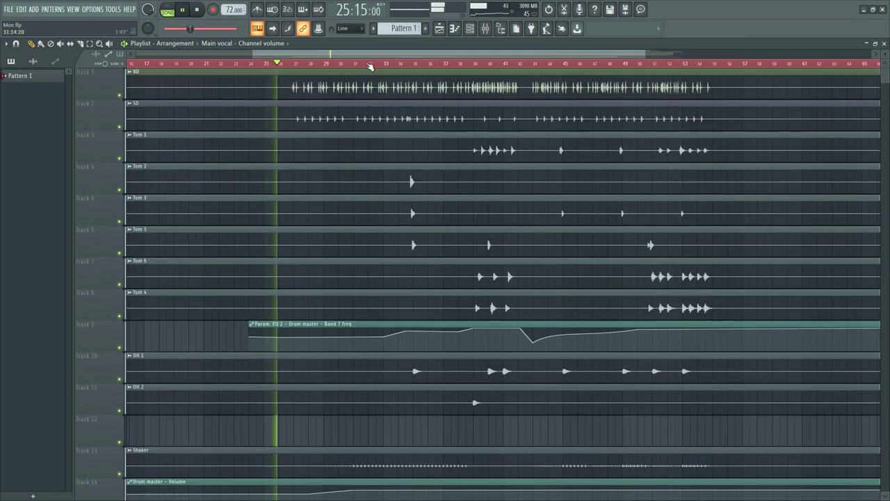
pyautogui.scroll(-3, 370, 66)
pyautogui.scroll(3, 416, 66)
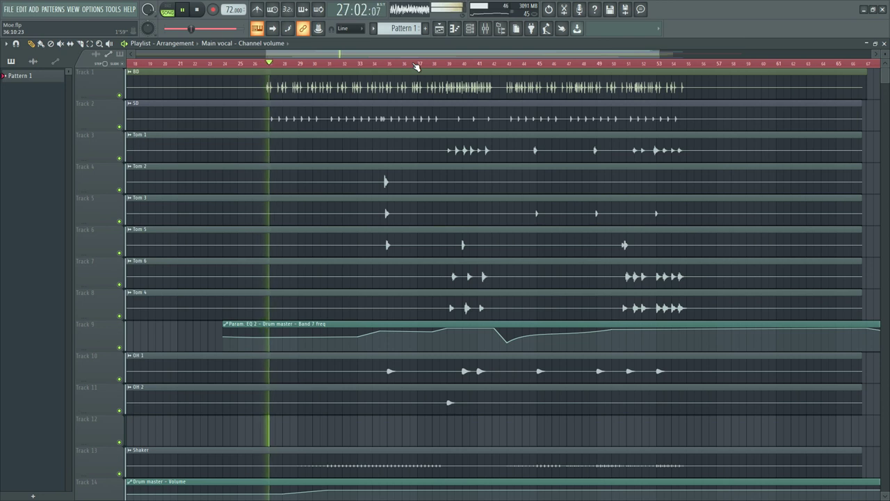
pyautogui.scroll(1, 416, 66)
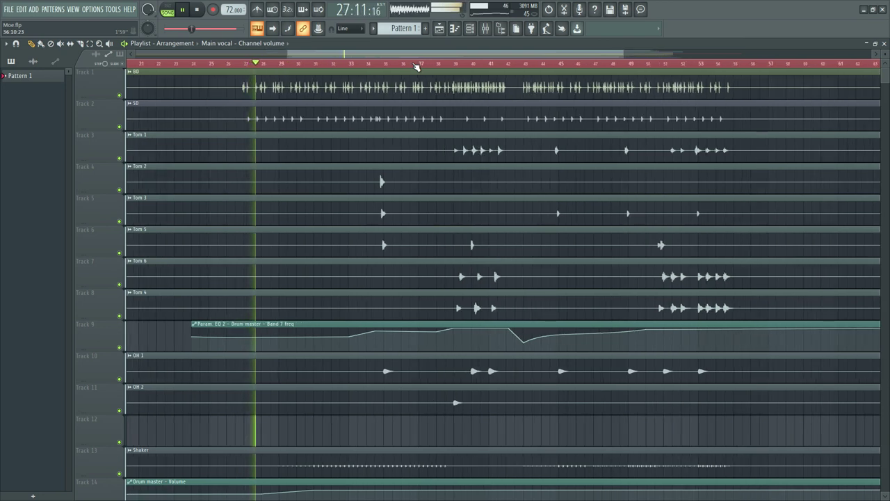
pyautogui.scroll(3, 323, 68)
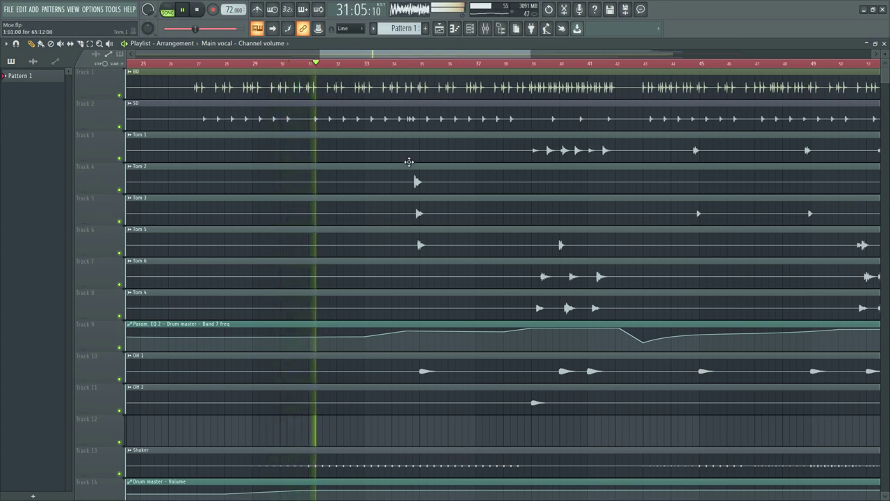
pyautogui.press('space')
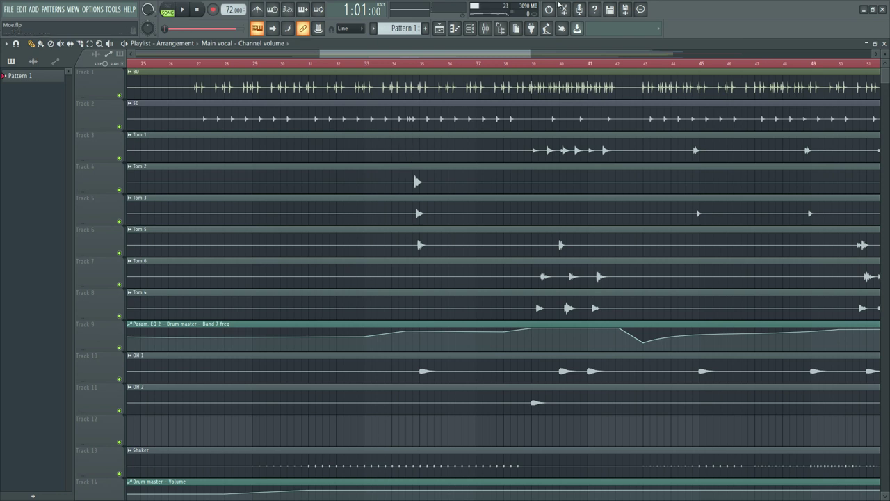
# Step: Solo the BD track and play it from just before bar 27
pyautogui.scroll(-3, 202, 64)
pyautogui.scroll(3, 201, 64)
pyautogui.click(194, 64)
pyautogui.scroll(5, 192, 65)
pyautogui.keyDown('ctrl'); pyautogui.click(119, 96); pyautogui.keyUp('ctrl')
pyautogui.press('space')
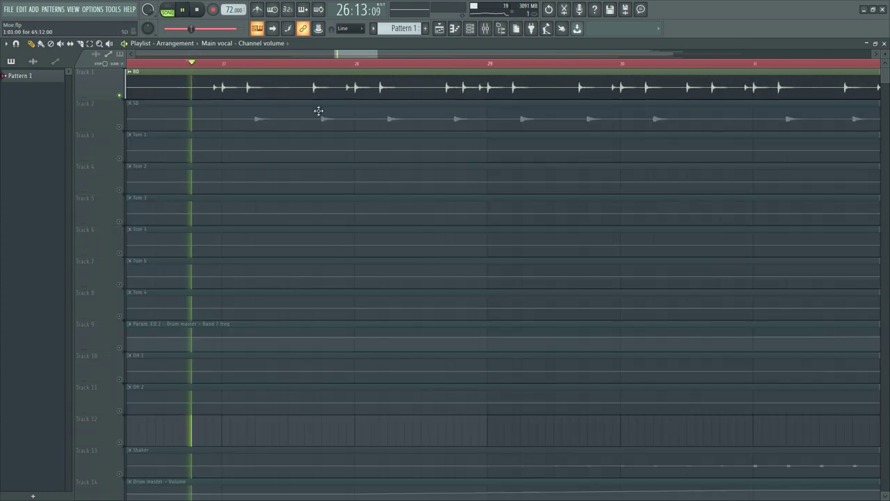
# Step: Stop playback and reopen the mixer, positioned so the BD channel's effect slots are fully visible
pyautogui.click(485, 28)
pyautogui.press('space')
pyautogui.click(319, 132)
pyautogui.moveTo(44, 111); pyautogui.dragTo(119, 109)
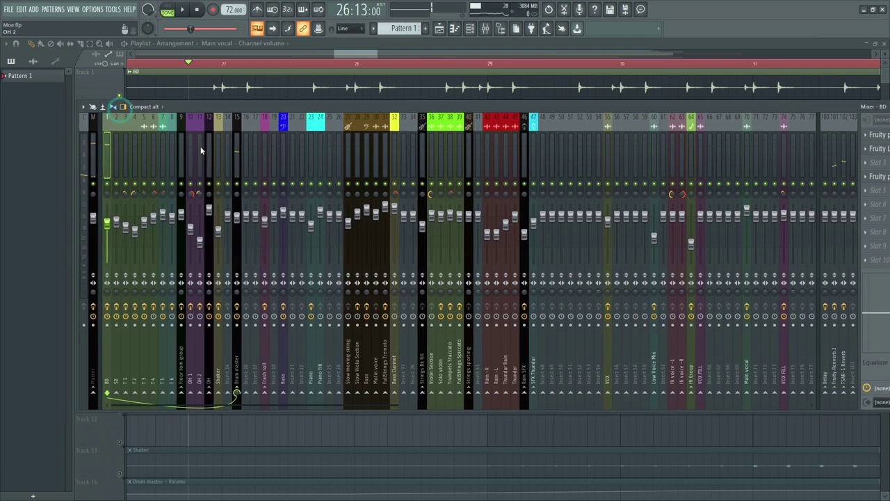
pyautogui.moveTo(216, 108); pyautogui.dragTo(139, 135)
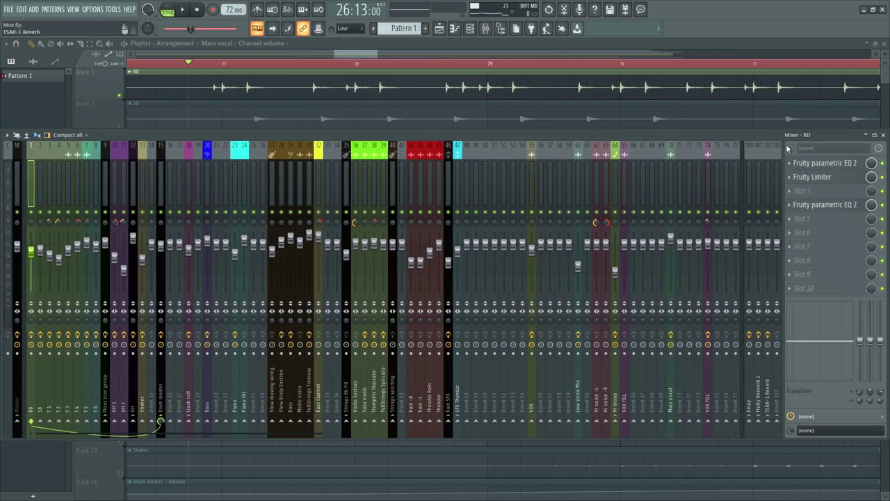
# Step: Open the Fruity parametric EQ 2 in the BD channel's first slot and play the soloed drum
pyautogui.click(841, 163)
pyautogui.moveTo(312, 117)
pyautogui.mouseDown()
pyautogui.moveTo(325, 117)
pyautogui.moveTo(308, 113)
pyautogui.mouseUp()
pyautogui.press('space')
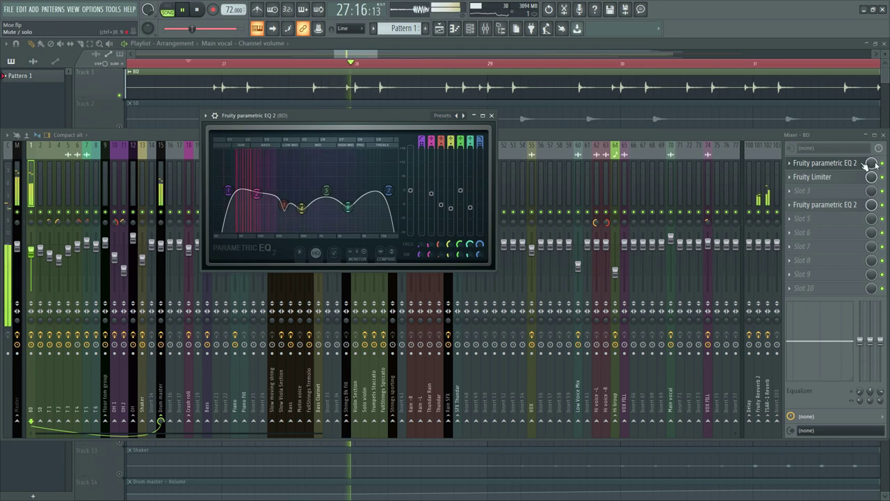
# Step: Move the mixer below the open EQ window, keeping the BD effect slots in view
pyautogui.moveTo(708, 134); pyautogui.dragTo(628, 323)
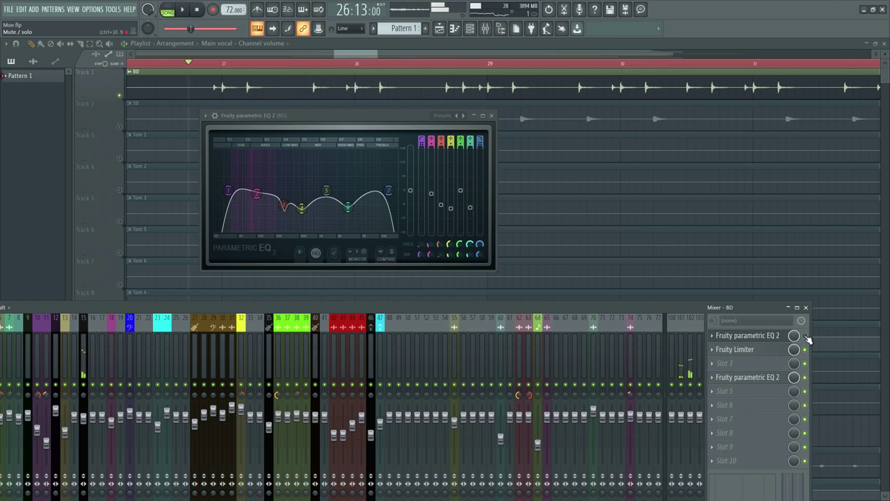
pyautogui.moveTo(675, 310); pyautogui.dragTo(658, 274)
pyautogui.click(670, 252)
pyautogui.moveTo(275, 263); pyautogui.dragTo(454, 281)
pyautogui.click(447, 315)
pyautogui.click(141, 316)
pyautogui.moveTo(268, 282); pyautogui.dragTo(134, 313)
pyautogui.click(91, 317)
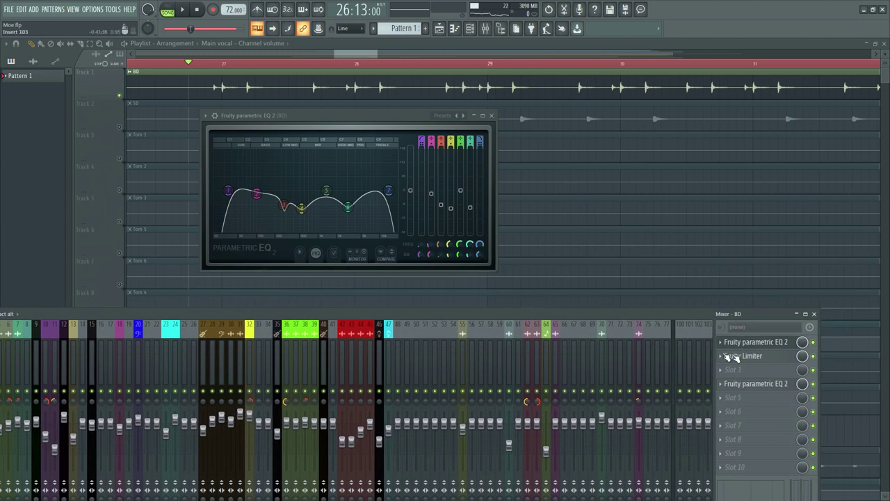
# Step: Examine the BD channel's Fruity Limiter during playback in place of the EQ, and close it
pyautogui.click(751, 356)
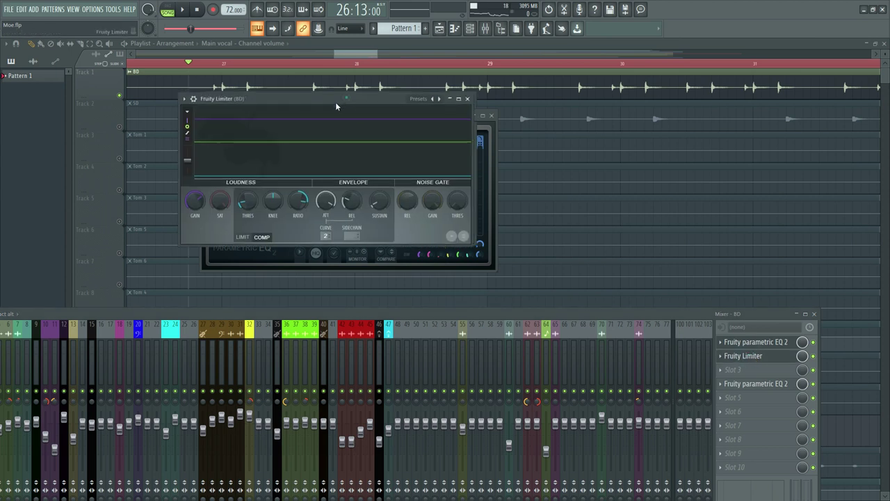
pyautogui.moveTo(347, 101); pyautogui.dragTo(303, 157)
pyautogui.click(491, 116)
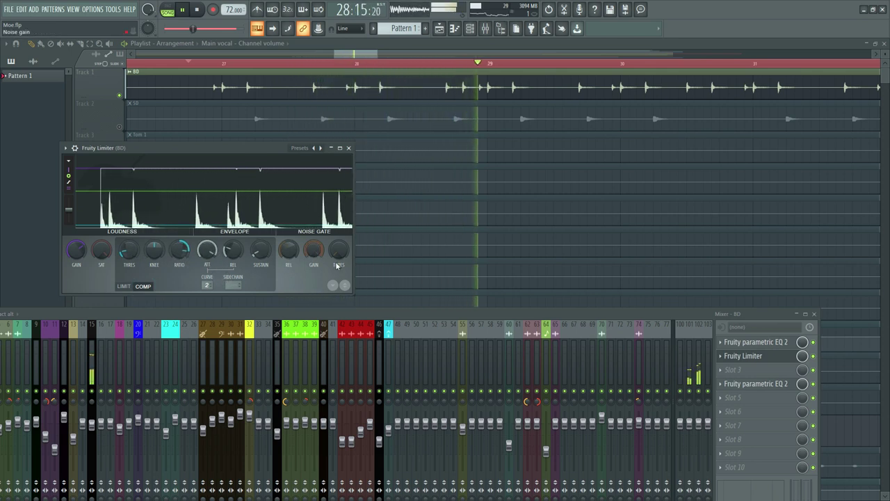
pyautogui.press('space')
pyautogui.click(350, 149)
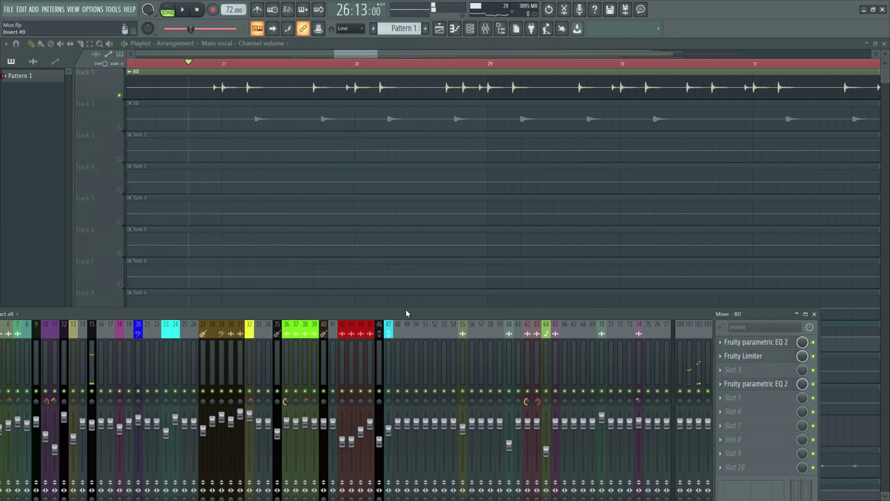
# Step: Raise the mixer and open the Fruity parametric EQ 2 in slot 4 of the BD channel
pyautogui.moveTo(405, 313); pyautogui.dragTo(401, 220)
pyautogui.click(740, 290)
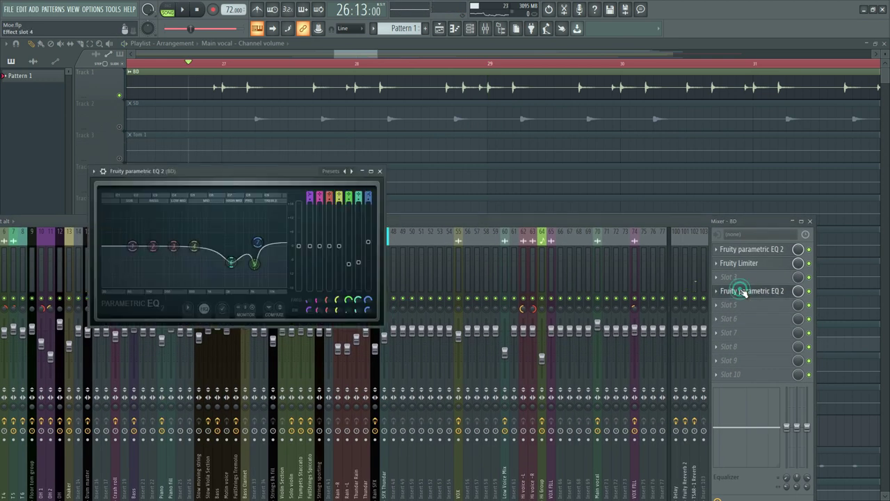
# Step: Close the BD channel's EQ, stop playback and enable the SD track in the playlist alongside BD
pyautogui.click(379, 171)
pyautogui.press('space')
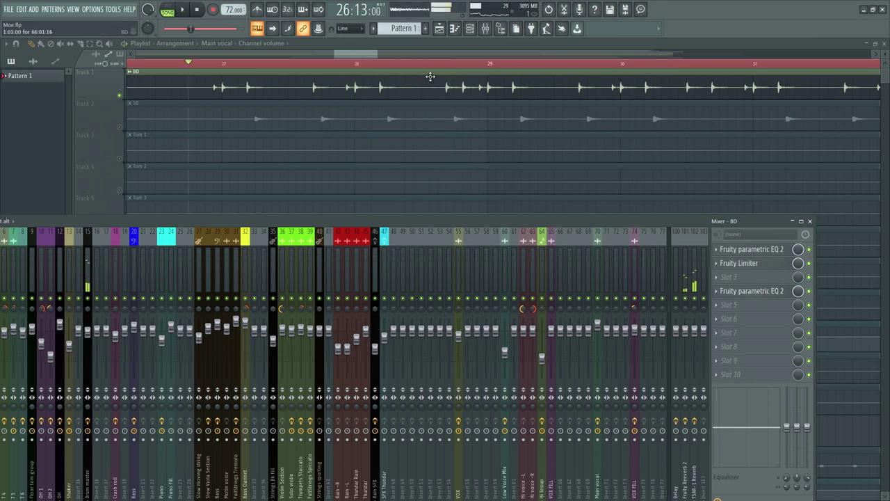
pyautogui.scroll(-7, 425, 66)
pyautogui.moveTo(374, 220); pyautogui.dragTo(452, 192)
pyautogui.click(119, 127)
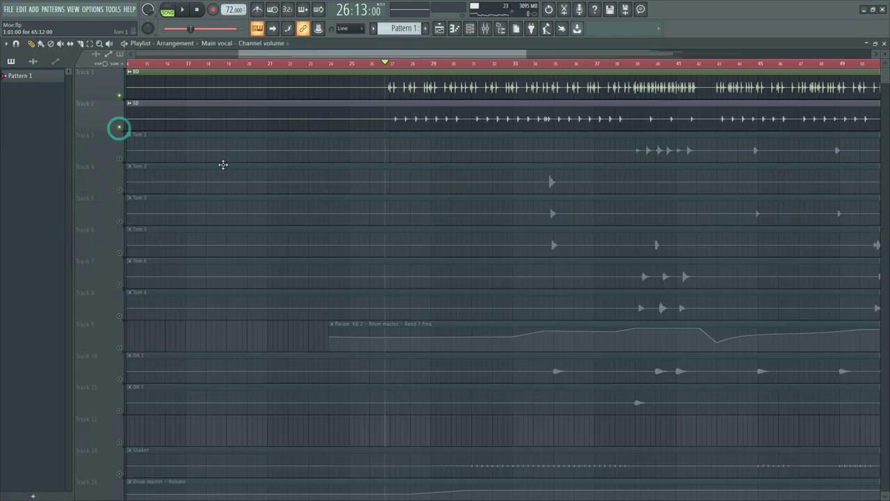
# Step: Play the BD and SD tracks together, show the mixer over the playlist, and stop playback
pyautogui.press('space')
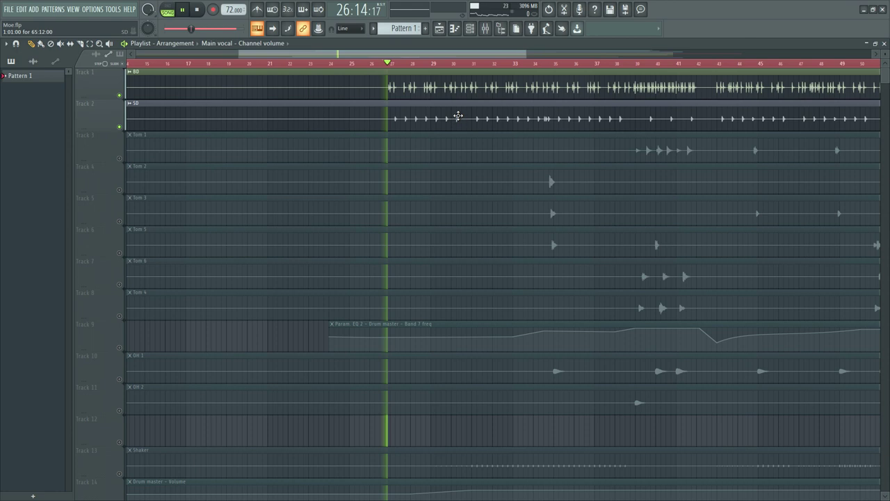
pyautogui.click(484, 28)
pyautogui.moveTo(431, 189)
pyautogui.mouseDown()
pyautogui.moveTo(424, 161)
pyautogui.moveTo(427, 177)
pyautogui.mouseUp()
pyautogui.press('space')
pyautogui.scroll(-2, 428, 116)
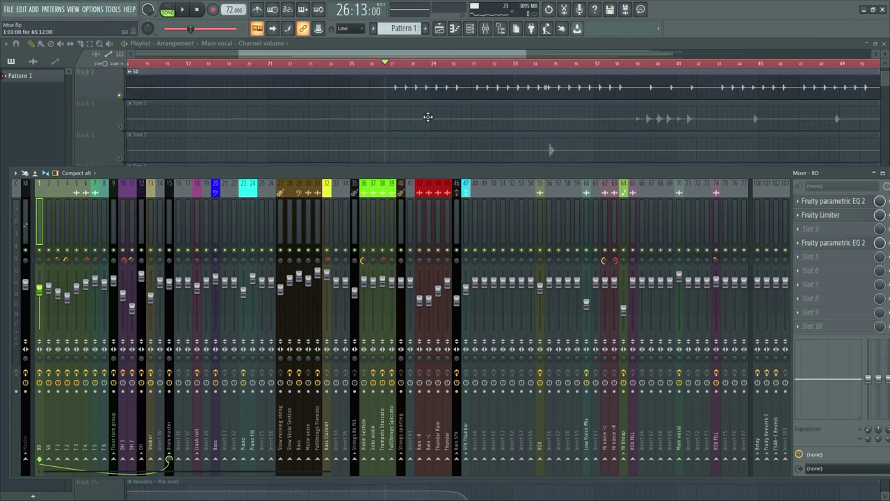
# Step: Solo the SD track briefly, re-enable all playlist tracks, and show the whole arrangement
pyautogui.click(545, 42)
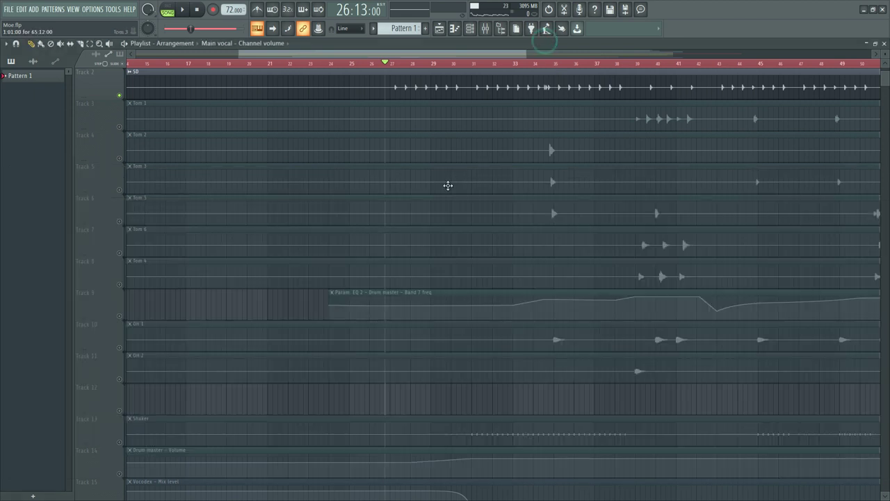
pyautogui.rightClick(119, 128)
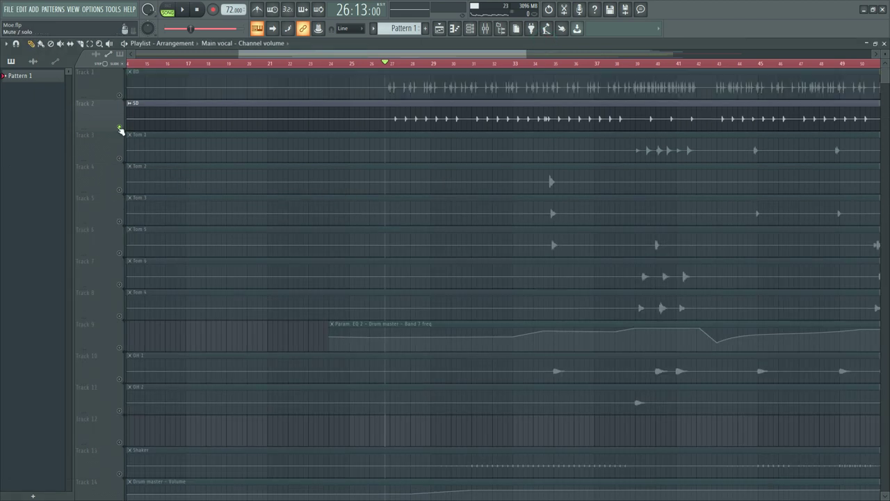
pyautogui.rightClick(119, 128)
pyautogui.scroll(-4, 251, 64)
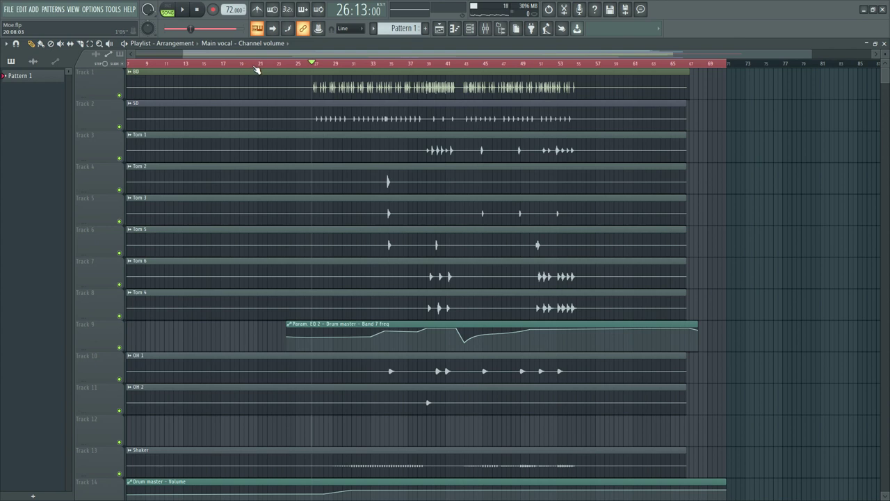
pyautogui.scroll(-1, 256, 69)
pyautogui.scroll(3, 348, 64)
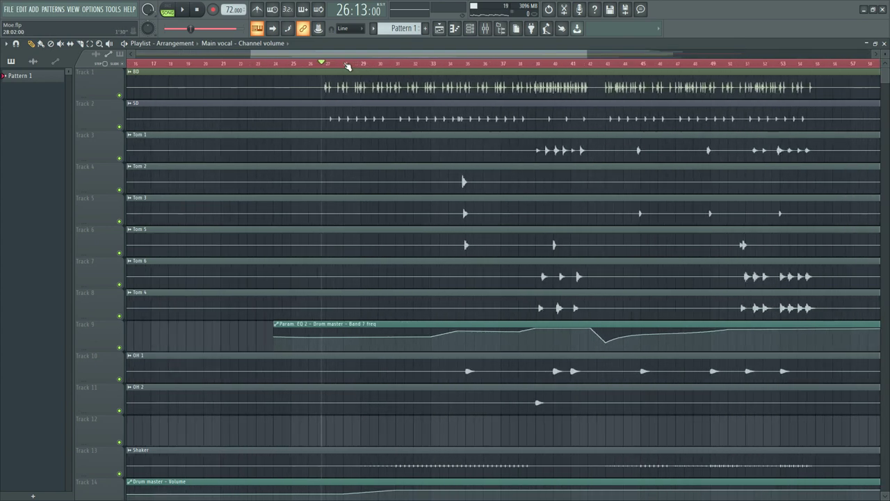
pyautogui.scroll(-3, 348, 64)
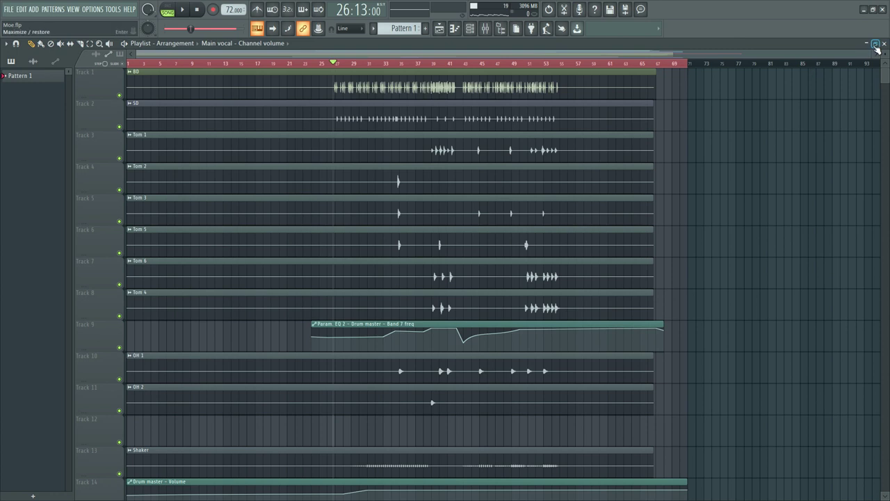
# Step: Restore the maximized playlist to a resizable window across the upper workspace, and arrange the mixer below it
pyautogui.click(875, 44)
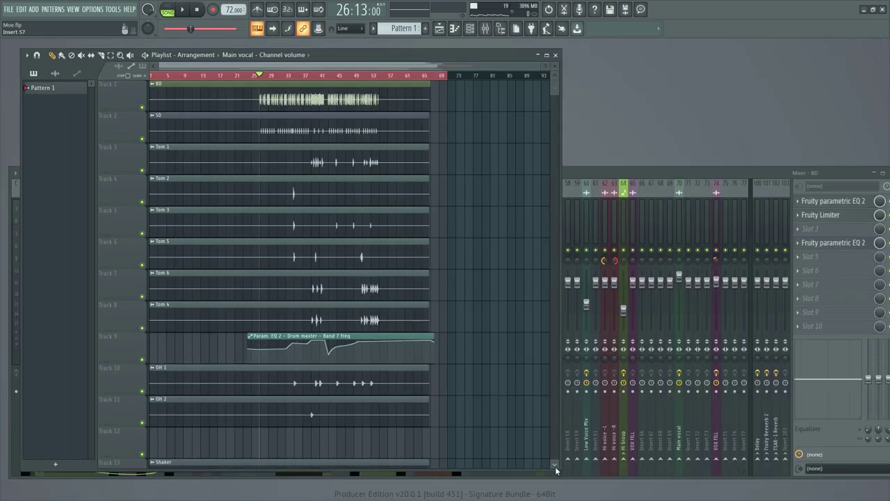
pyautogui.moveTo(559, 470); pyautogui.dragTo(888, 180)
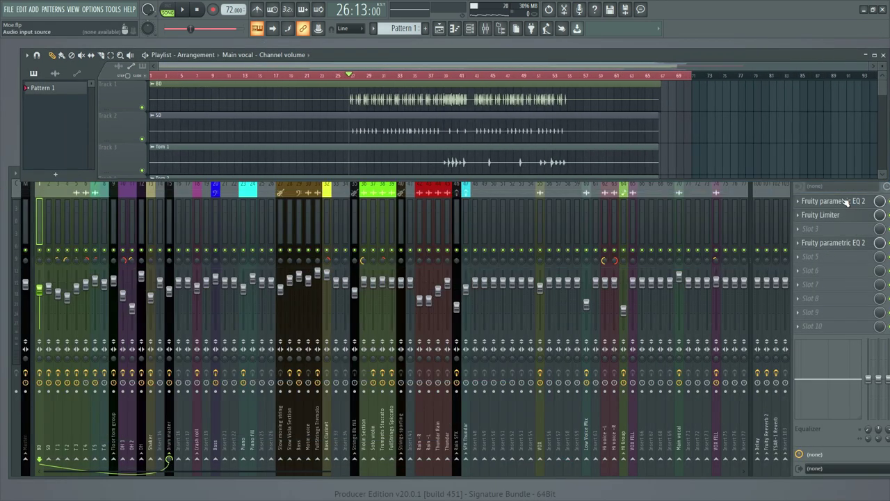
pyautogui.click(716, 195)
pyautogui.moveTo(484, 173); pyautogui.dragTo(481, 195)
pyautogui.moveTo(402, 249); pyautogui.dragTo(1, 244)
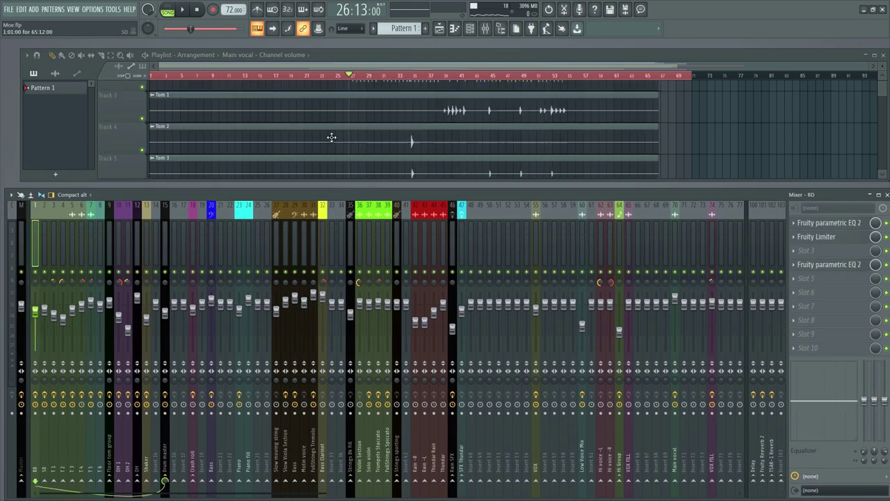
pyautogui.moveTo(240, 196); pyautogui.dragTo(233, 276)
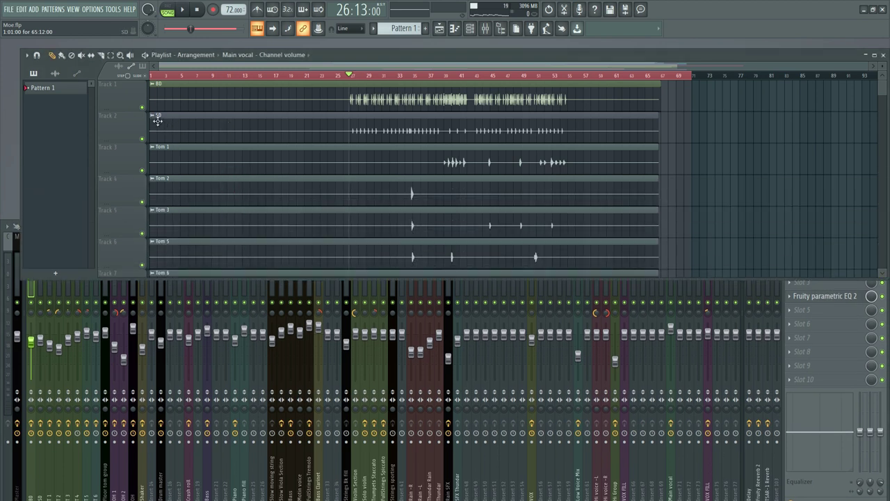
# Step: Solo the BD track, and enable SD and the Tom 1, 2, 3, 5, 6 and 4 tracks with it
pyautogui.keyDown('ctrl'); pyautogui.click(143, 108); pyautogui.keyUp('ctrl')
pyautogui.click(142, 139)
pyautogui.click(142, 171)
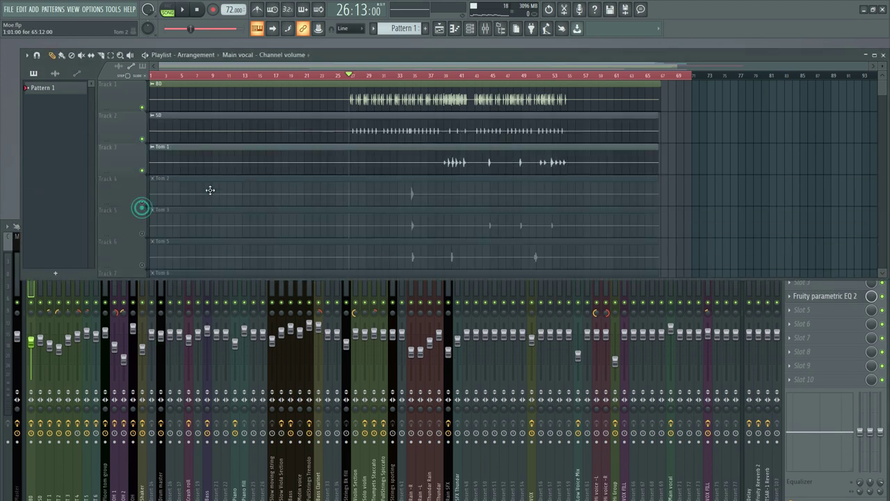
pyautogui.click(142, 202)
pyautogui.scroll(-4, 157, 180)
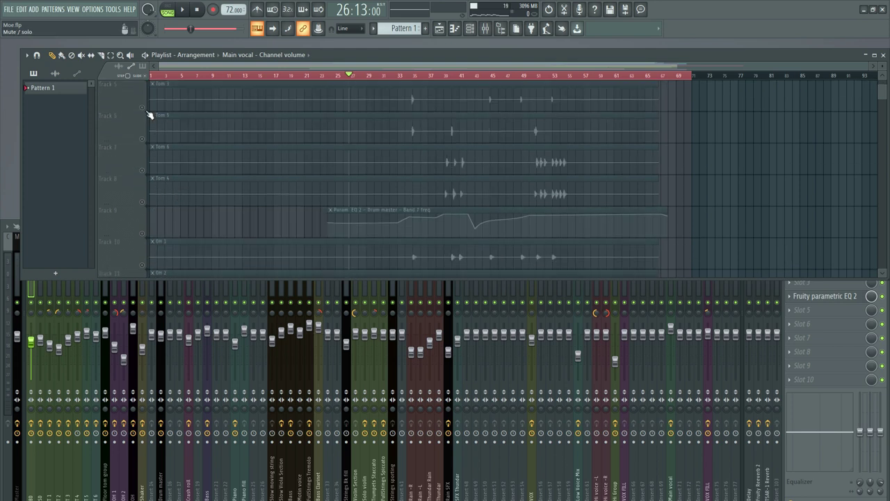
pyautogui.click(142, 108)
pyautogui.click(142, 140)
pyautogui.click(142, 171)
pyautogui.click(142, 202)
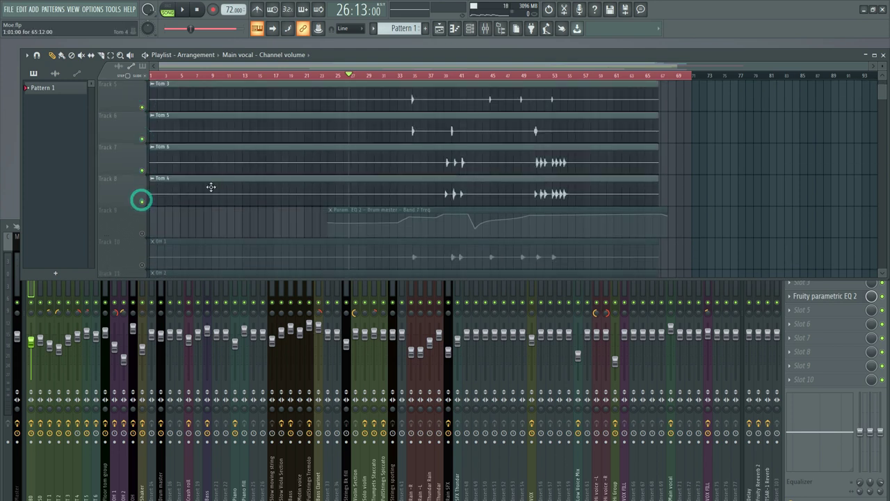
# Step: Enable the Drum master Band 7 freq automation track and the OH 1, OH 2 and Shaker tracks
pyautogui.scroll(-2, 209, 187)
pyautogui.click(142, 171)
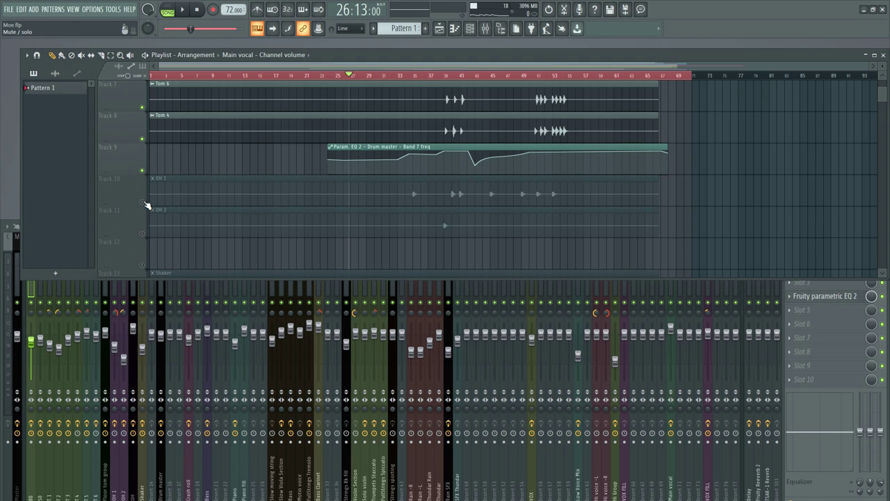
pyautogui.click(142, 201)
pyautogui.click(142, 233)
pyautogui.scroll(-2, 144, 229)
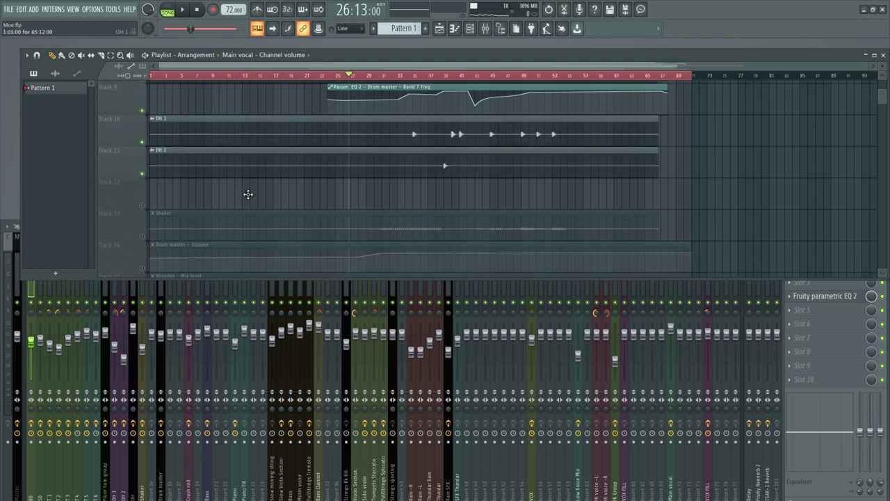
pyautogui.click(143, 234)
# Step: Enable the Drum master Volume and Vocodex Mix level automation tracks, plus Marching Kit 2 and Marching Kit
pyautogui.scroll(-3, 148, 195)
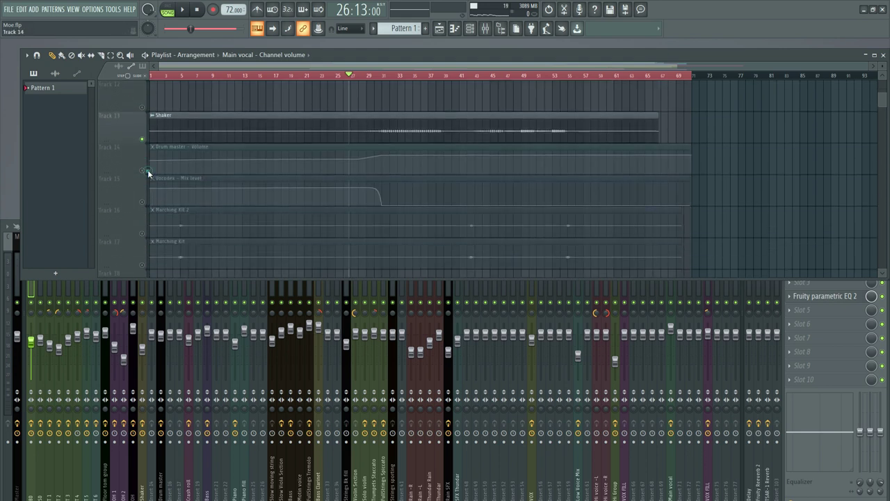
pyautogui.click(142, 170)
pyautogui.click(142, 201)
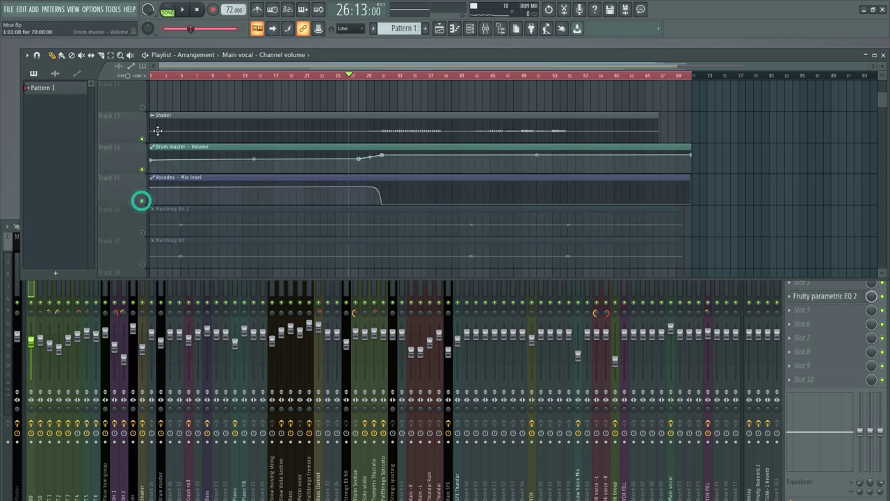
pyautogui.scroll(-1, 174, 184)
pyautogui.scroll(-2, 195, 165)
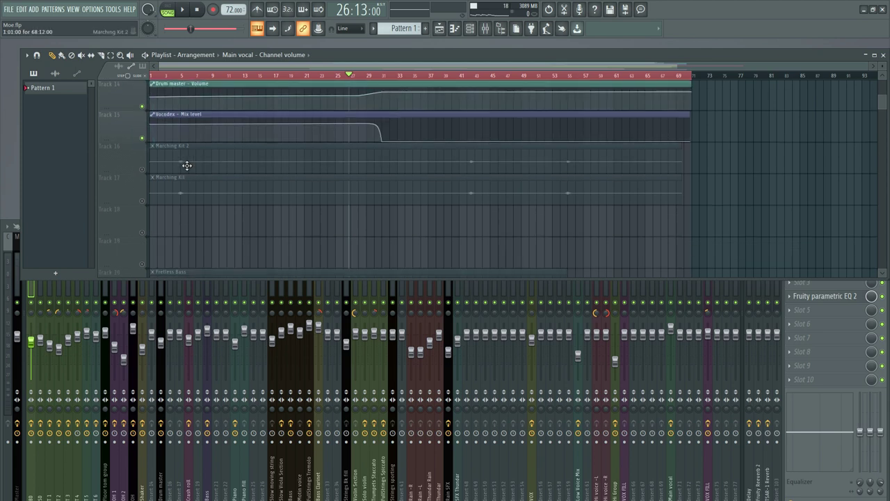
pyautogui.click(142, 170)
pyautogui.click(143, 203)
# Step: Play the enabled drum tracks from bar 4 and look through the playlist tracks
pyautogui.press('space')
pyautogui.click(174, 75)
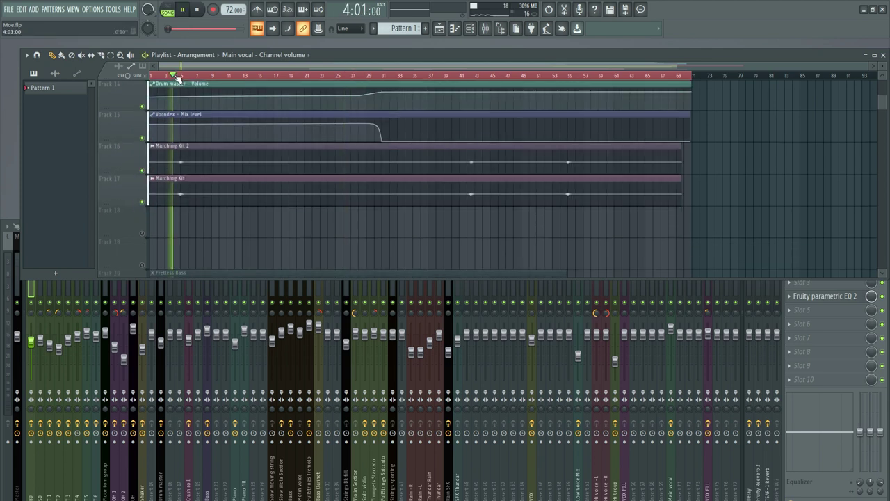
pyautogui.scroll(10, 275, 115)
pyautogui.scroll(-20, 334, 98)
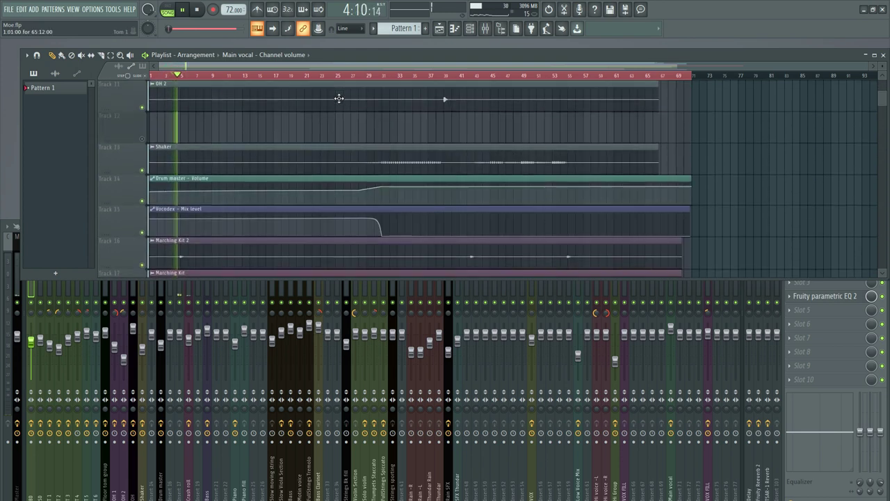
pyautogui.scroll(15, 334, 97)
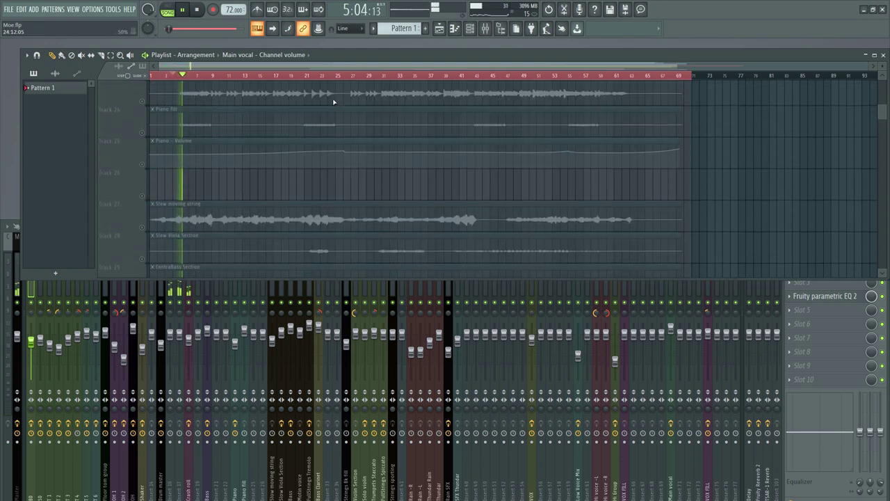
# Step: Move playback through bars 20 and 25 to bar 26, just before the main BD and SD parts
pyautogui.click(297, 75)
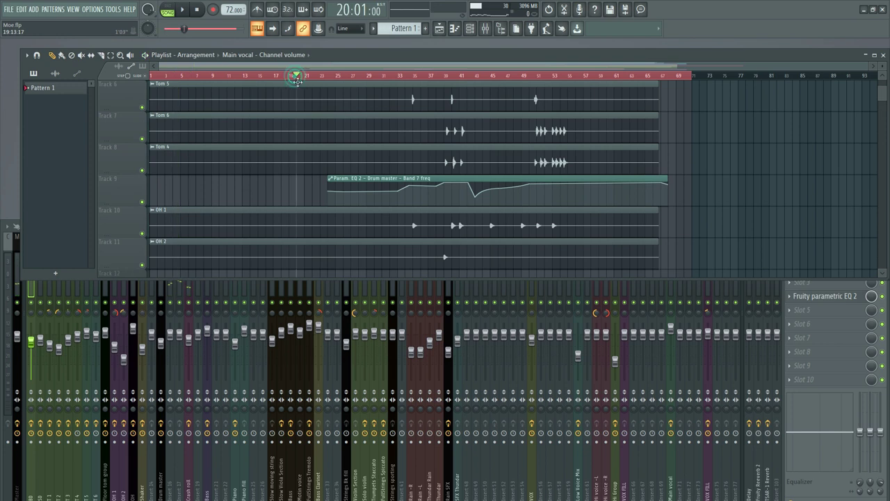
pyautogui.scroll(5, 344, 97)
pyautogui.click(341, 75)
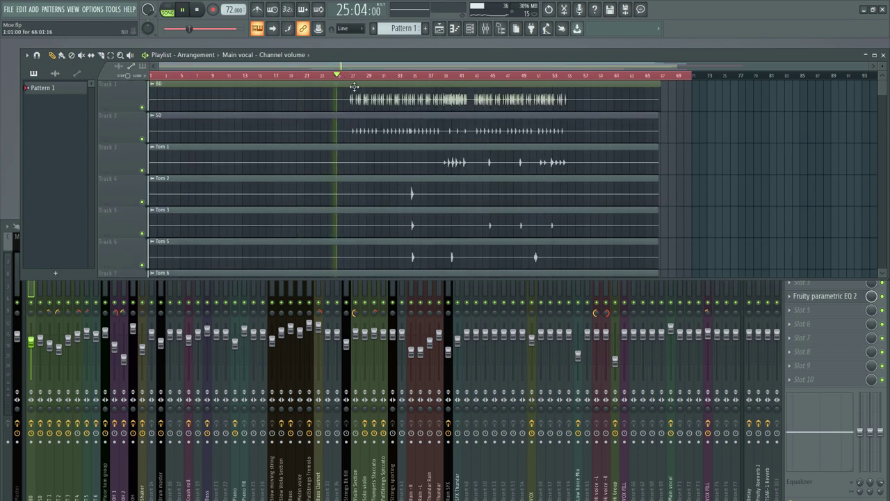
pyautogui.click(346, 76)
pyautogui.scroll(-5, 415, 132)
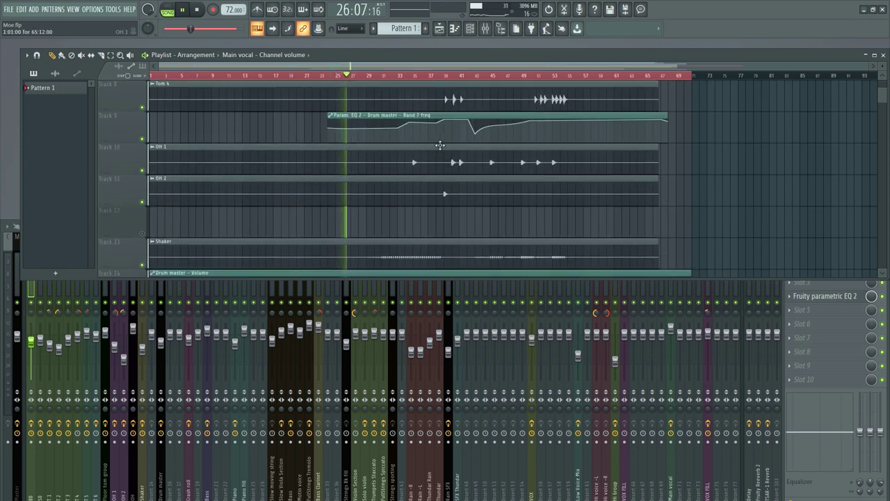
pyautogui.scroll(5, 440, 144)
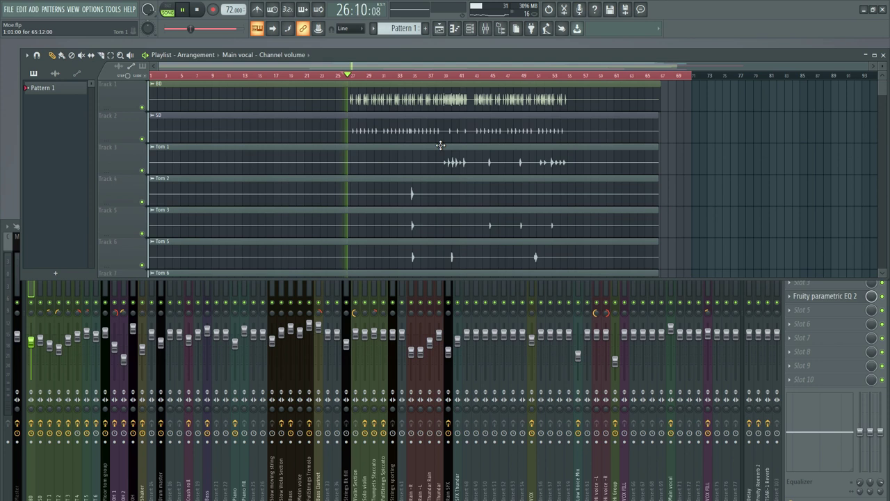
# Step: Select the Drum master mixer channel to show its effect chain, stop playback and raise the mixer
pyautogui.click(207, 291)
pyautogui.click(162, 269)
pyautogui.press('space')
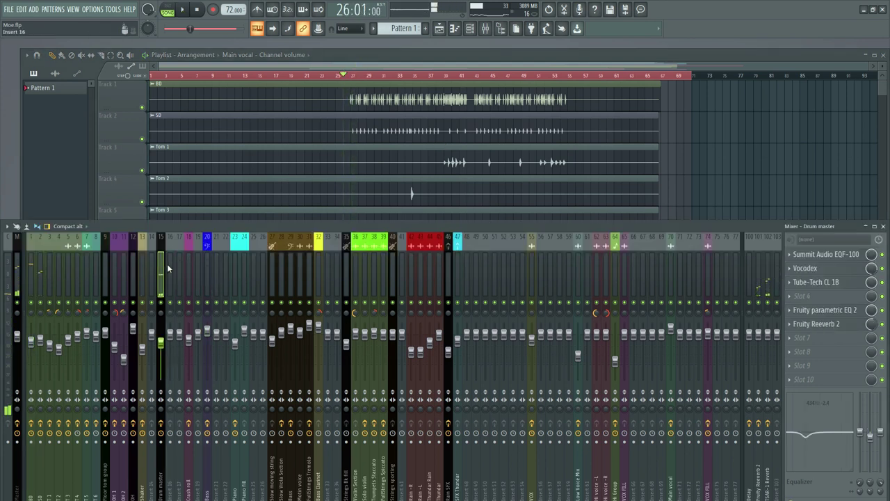
pyautogui.moveTo(221, 228); pyautogui.dragTo(220, 183)
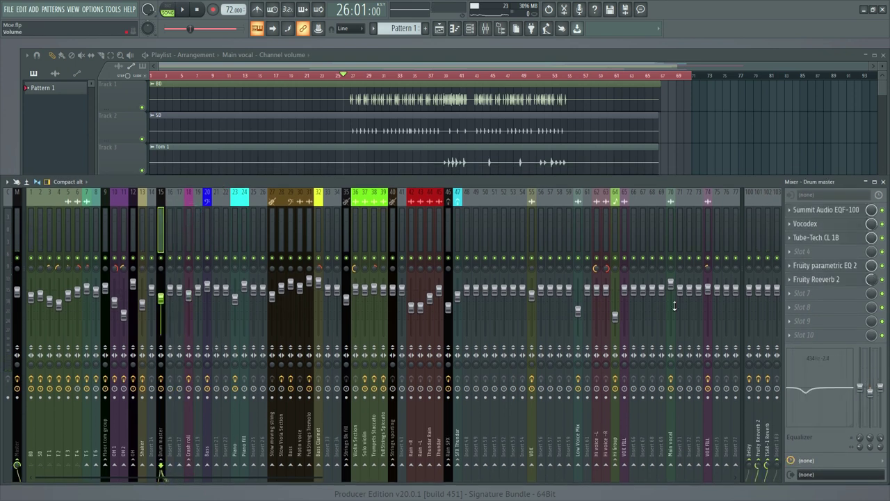
# Step: Select the Floor tom group channel, play the song from bar 51 to check the tom levels in the mixer, and stop playback
pyautogui.moveTo(140, 223); pyautogui.dragTo(109, 228)
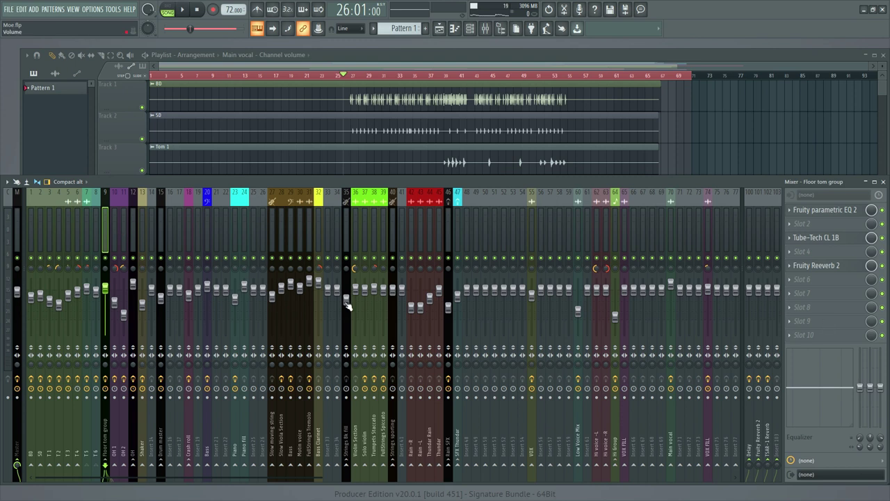
pyautogui.scroll(-4, 381, 162)
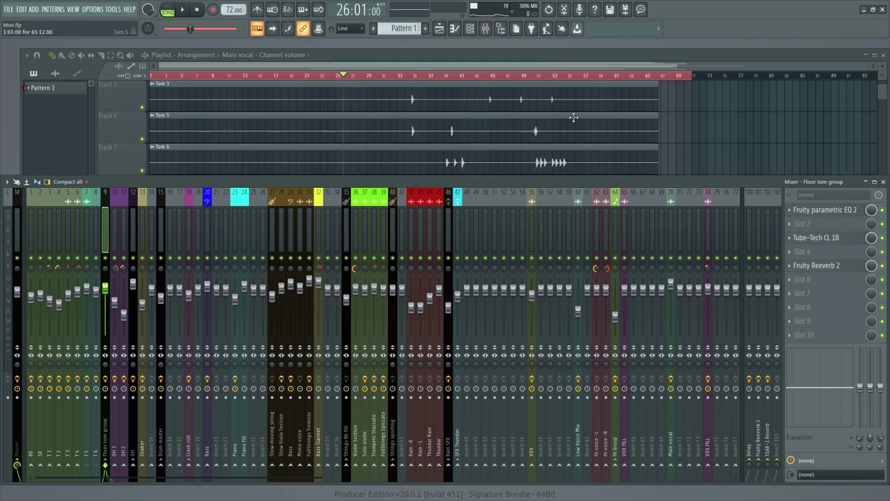
pyautogui.click(535, 76)
pyautogui.press('space')
pyautogui.click(537, 77)
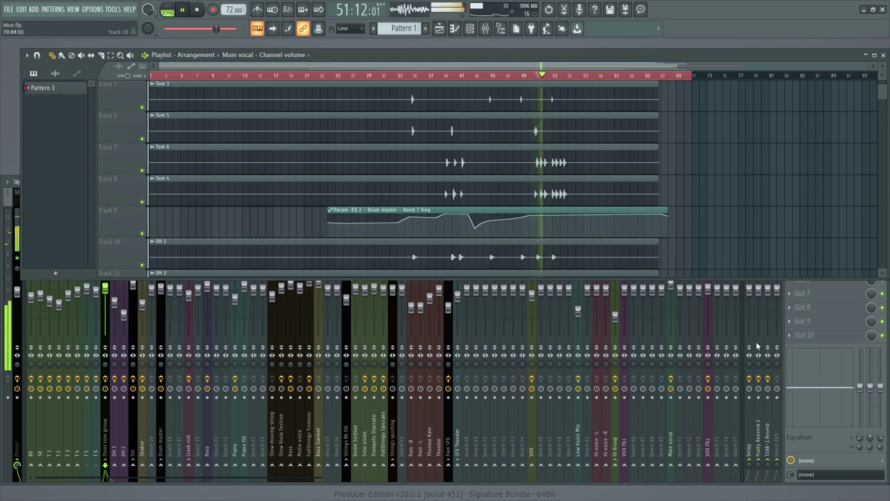
pyautogui.click(850, 462)
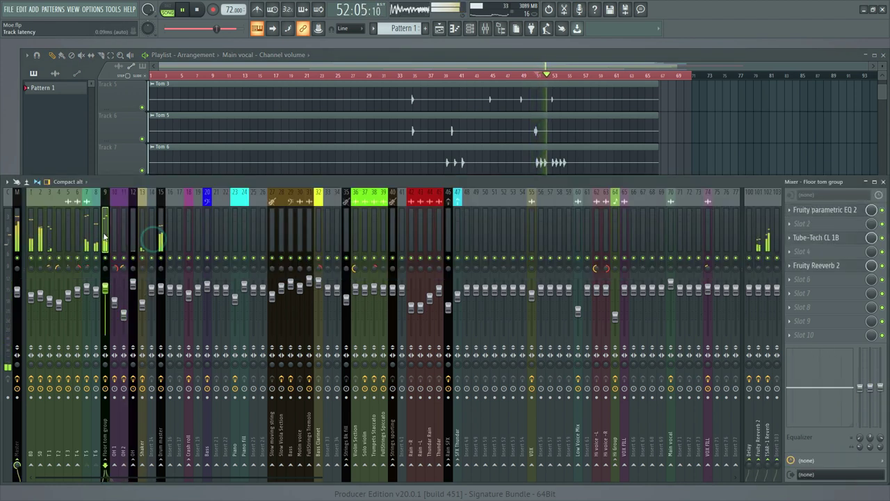
pyautogui.press('space')
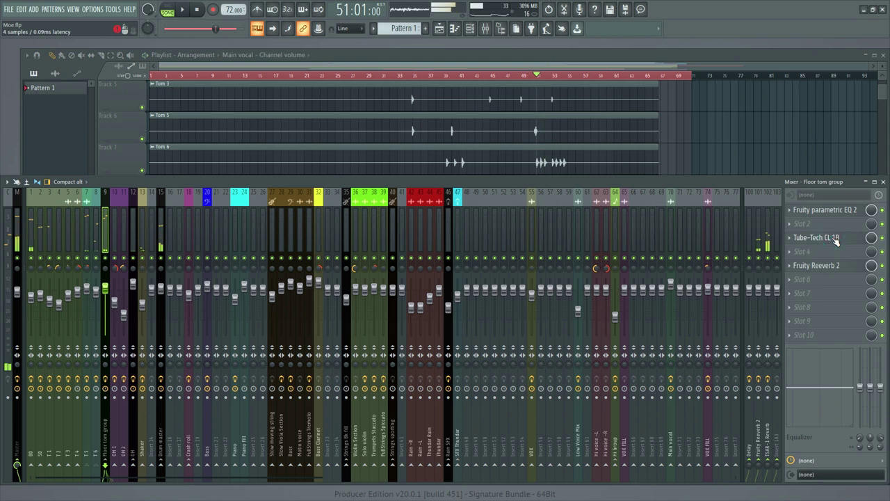
# Step: Open the Floor tom group's Tube-Tech CL 1B compressor, check it during playback from bar 51, close it and stop playback
pyautogui.click(836, 240)
pyautogui.press('space')
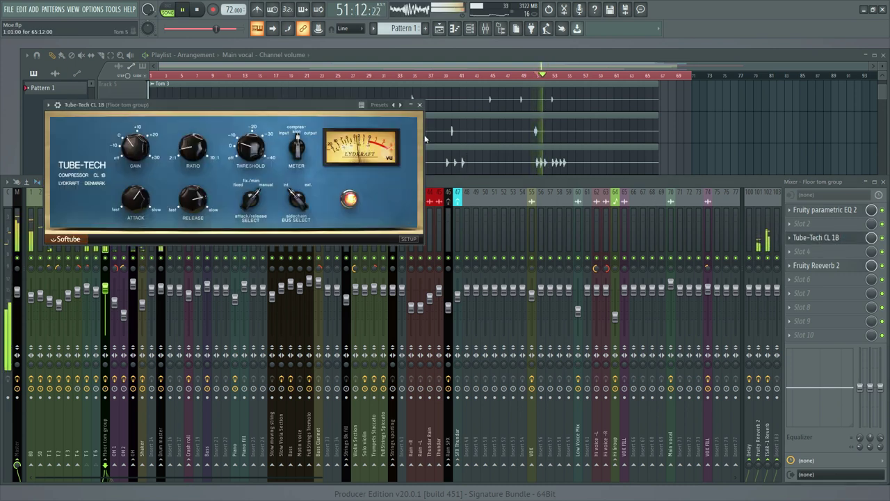
pyautogui.click(419, 104)
pyautogui.press('space')
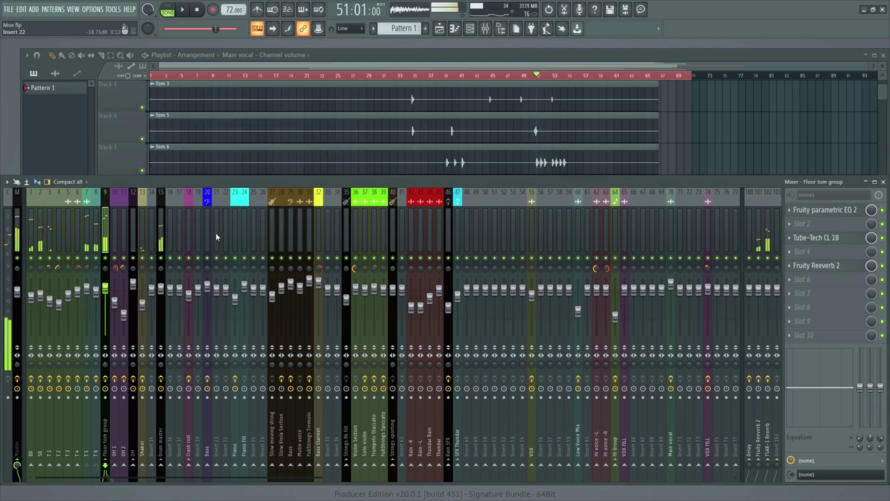
# Step: Inspect the Fruity Stereo Enhancer on the OH 2 and OH 1 mixer channels
pyautogui.click(115, 232)
pyautogui.click(124, 227)
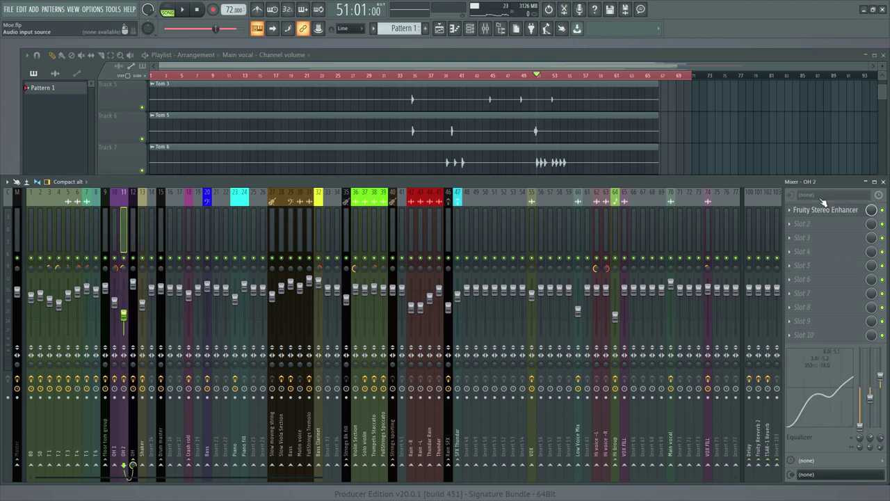
pyautogui.click(830, 210)
pyautogui.click(832, 212)
pyautogui.click(118, 239)
pyautogui.click(831, 210)
pyautogui.click(832, 211)
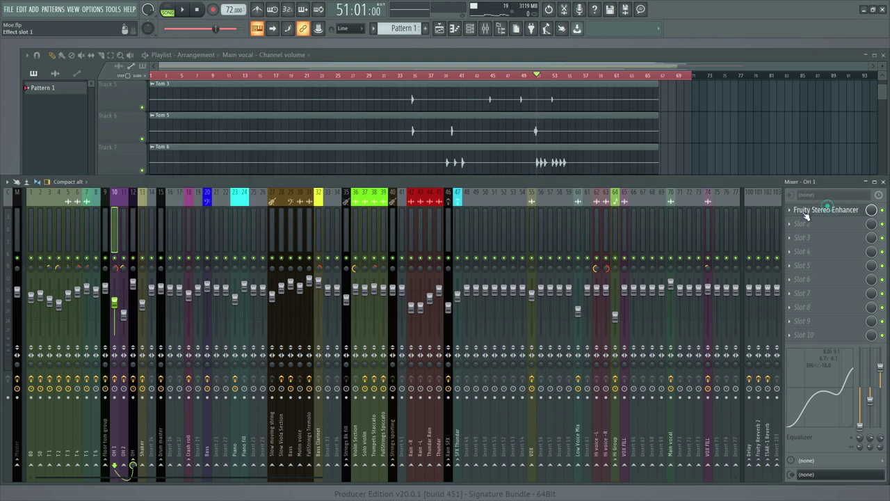
# Step: View the Shaker channel, reselect OH 1, and play from bar 51 with the OH playlist tracks in view, stopping playback at the end
pyautogui.click(153, 233)
pyautogui.click(140, 232)
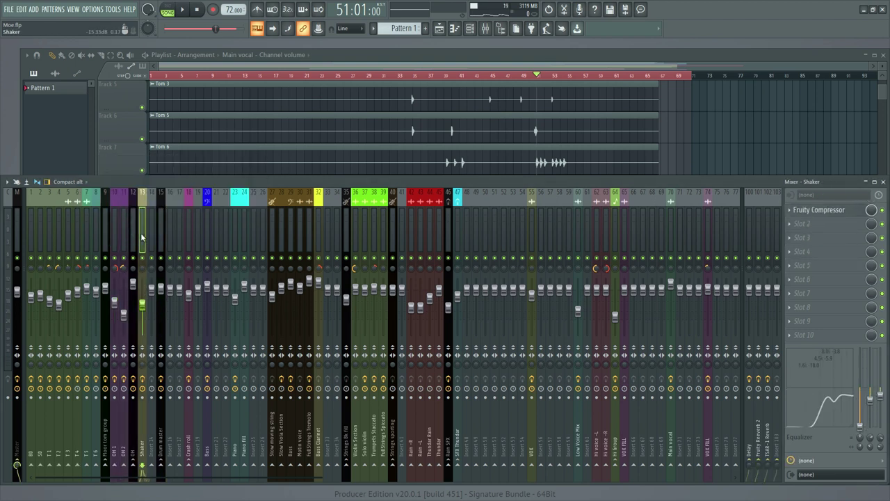
pyautogui.click(114, 233)
pyautogui.press('space')
pyautogui.scroll(-4, 500, 166)
pyautogui.scroll(-1, 410, 139)
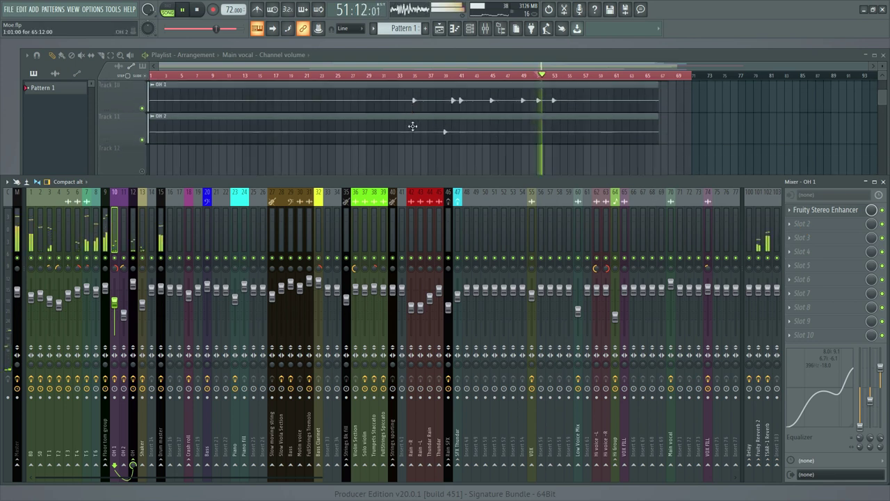
pyautogui.press('space')
# Step: Set the playback position to bar 35 at the first OH 1 hit and play it briefly
pyautogui.click(413, 77)
pyautogui.scroll(3, 411, 77)
pyautogui.click(414, 78)
pyautogui.press('space')
pyautogui.press('space')
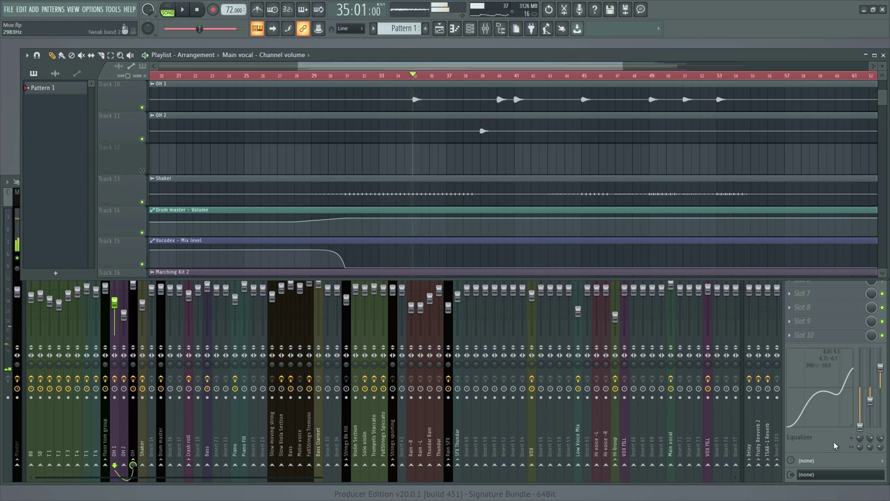
# Step: Bring the mixer forward and replay the OH 1 hit from bar 35 several times to watch its channel
pyautogui.click(835, 445)
pyautogui.press('space')
pyautogui.press('space')
pyautogui.press('space')
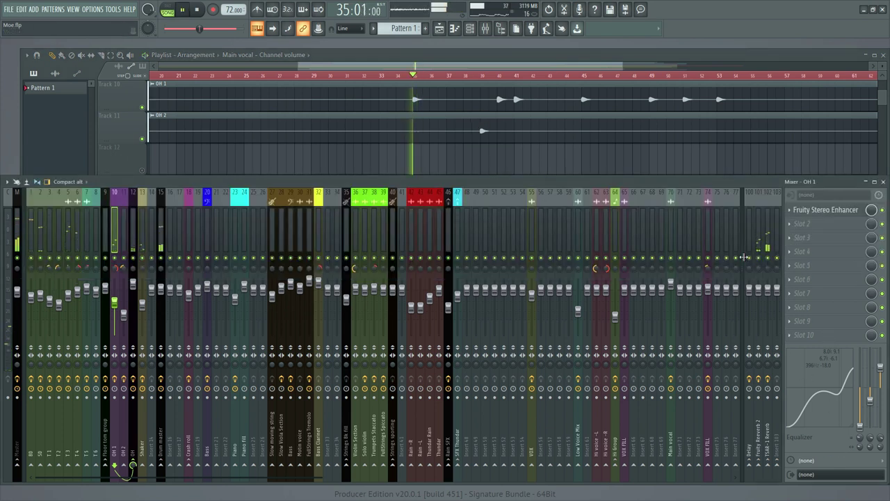
pyautogui.press('space')
pyautogui.press('space')
pyautogui.press('space')
pyautogui.press('space')
pyautogui.press('space')
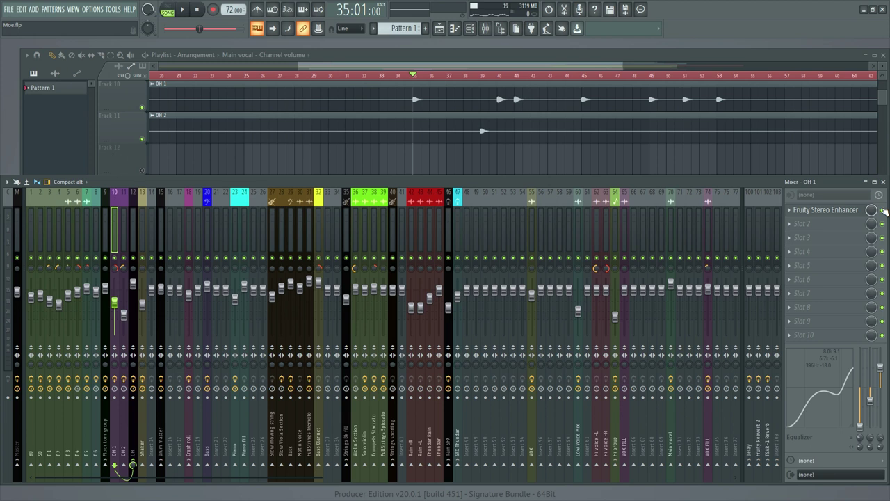
# Step: Play the lead-in to the OH 1 hit from 34:09, raise the mixer and stop playback
pyautogui.press('space')
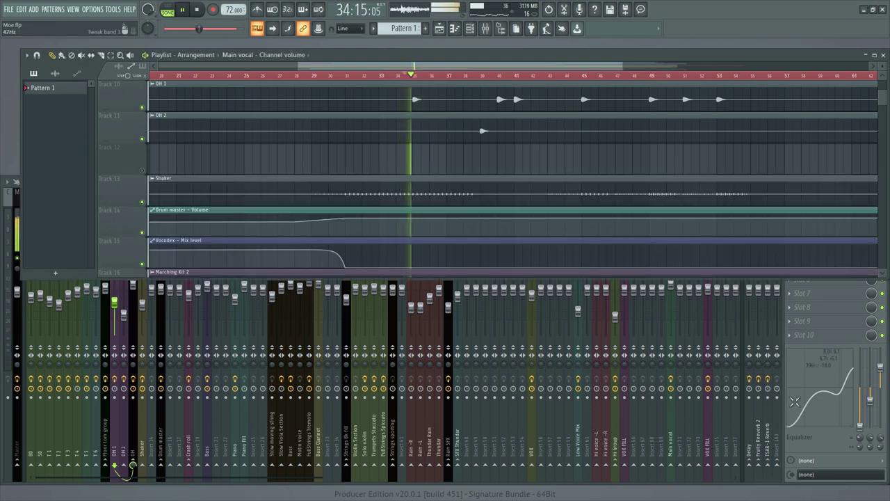
pyautogui.click(815, 437)
pyautogui.press('space')
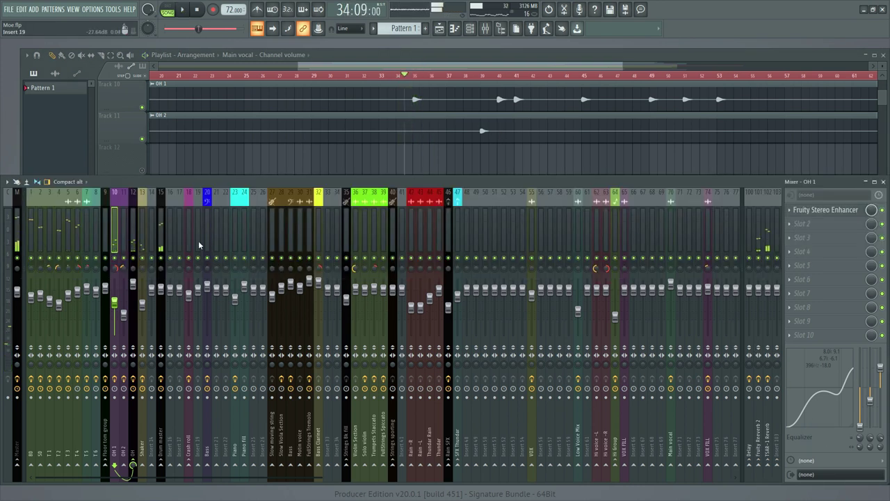
# Step: Select the Drum master channel, look through the automation and drum tracks, and set the playback position to 26:09
pyautogui.click(160, 240)
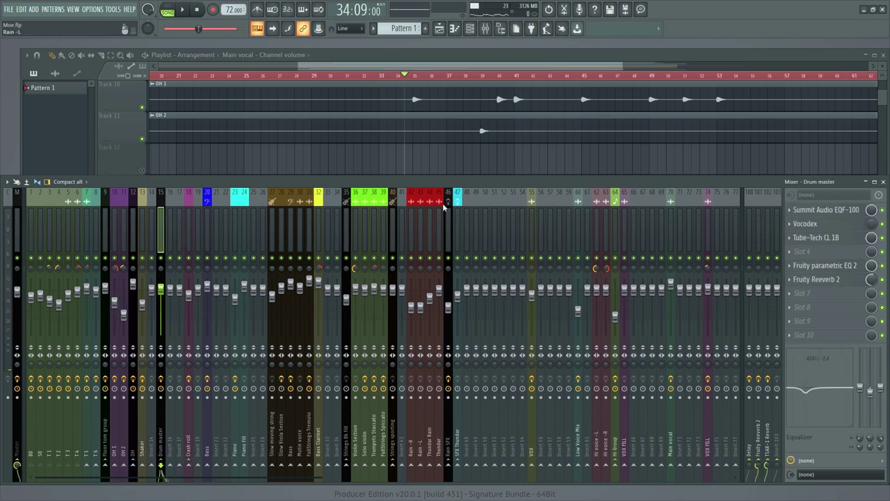
pyautogui.scroll(-5, 538, 165)
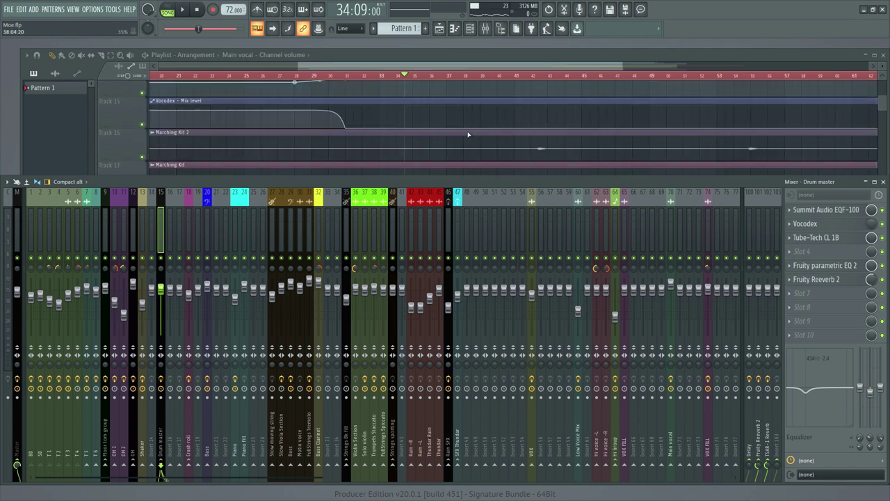
pyautogui.moveTo(325, 67); pyautogui.dragTo(300, 77)
pyautogui.scroll(12, 404, 125)
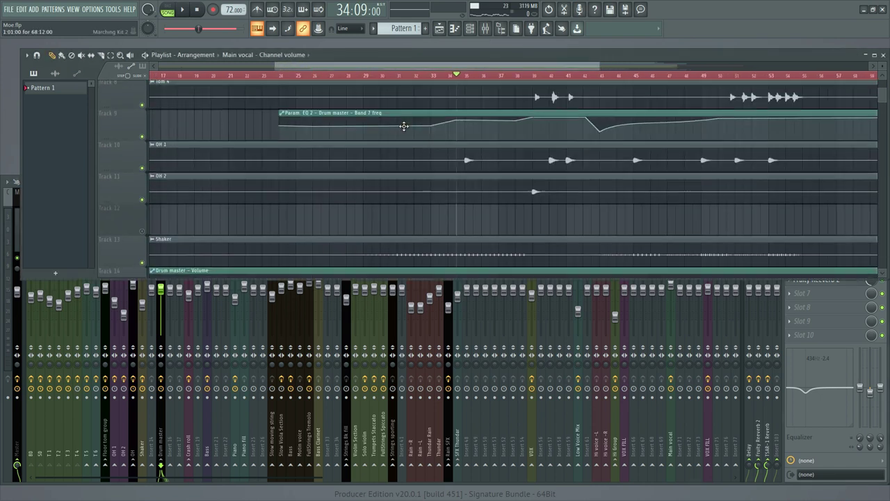
pyautogui.moveTo(885, 67); pyautogui.dragTo(885, 73)
pyautogui.scroll(2, 425, 102)
pyautogui.click(322, 75)
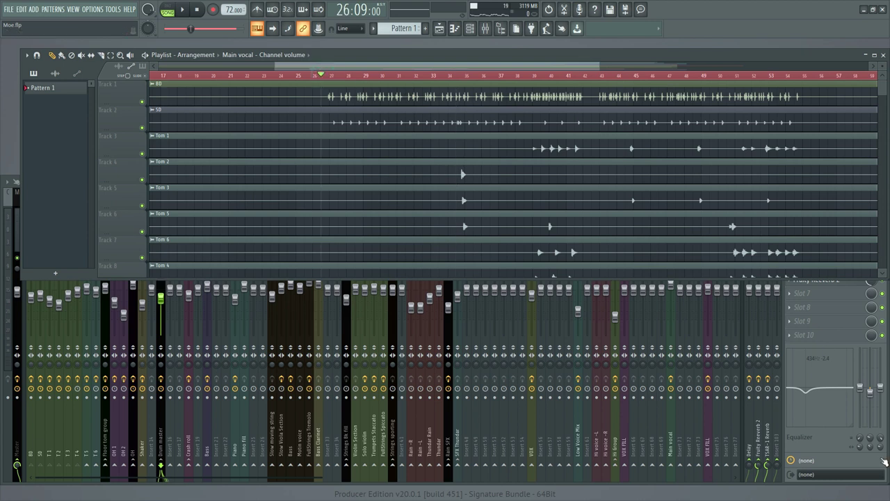
# Step: Raise the mixer, play the drum entry from 26:09 while watching the Drum master channel, and stop playback
pyautogui.click(838, 457)
pyautogui.press('space')
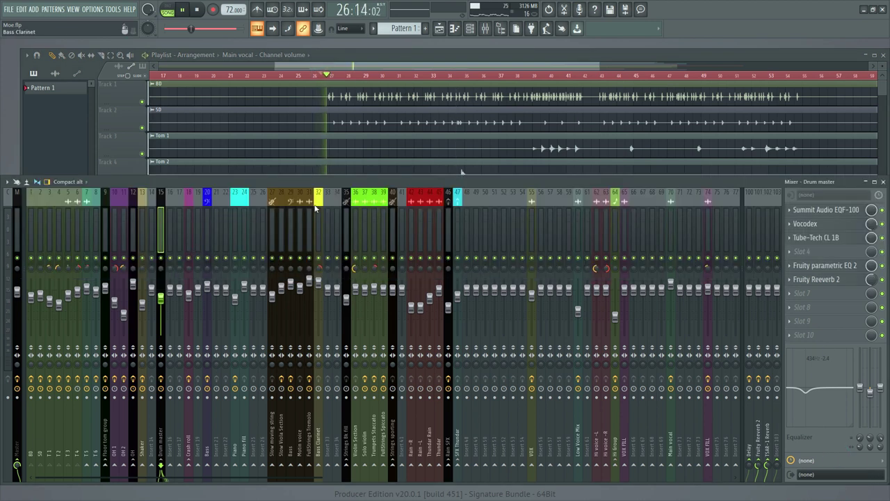
pyautogui.click(216, 242)
pyautogui.click(160, 229)
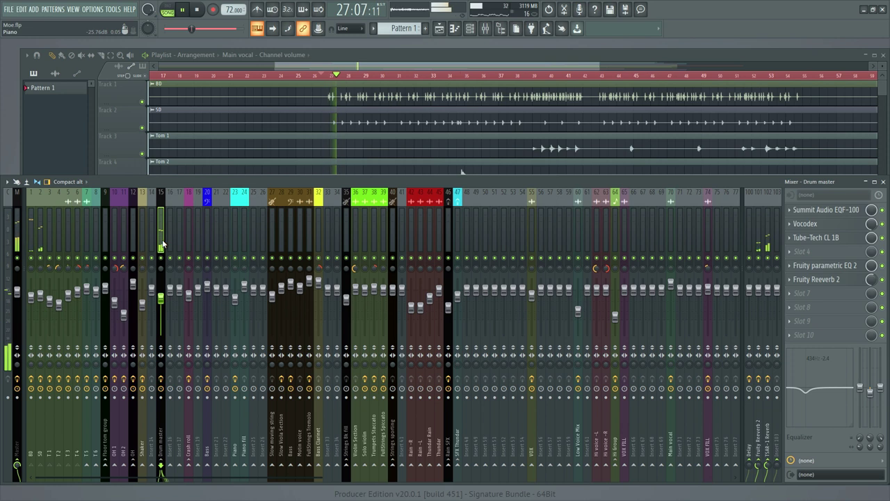
pyautogui.press('space')
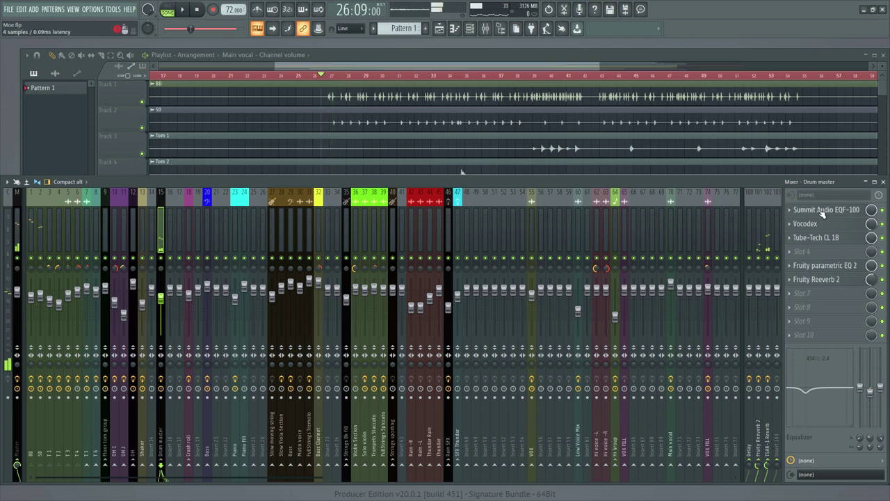
# Step: Open the Drum master's Summit Audio EQF-100 equalizer to view its settings, and move the playback position to bar 34
pyautogui.click(822, 213)
pyautogui.moveTo(268, 100); pyautogui.dragTo(269, 125)
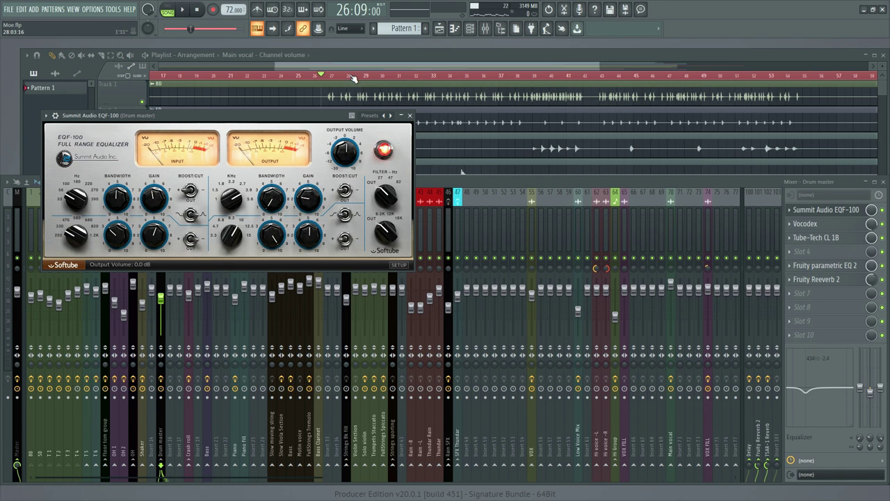
pyautogui.click(352, 77)
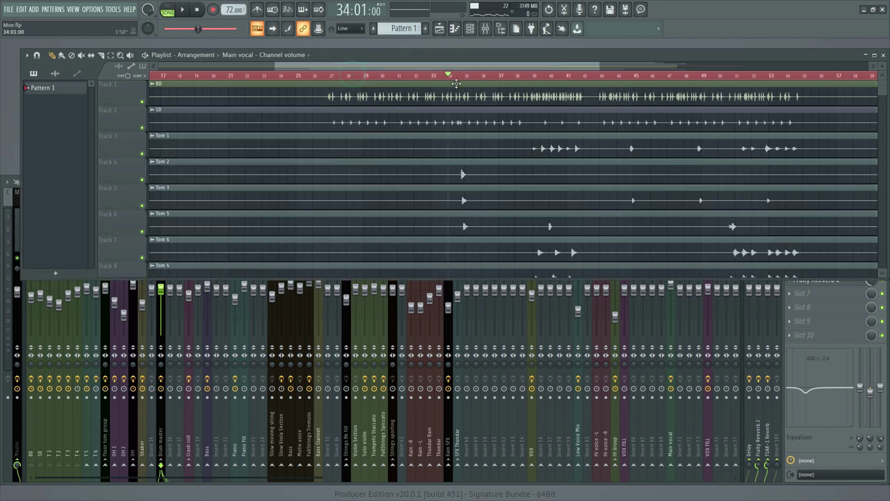
# Step: Play the drums from bar 34 with the Summit Audio EQF-100 open and bypass it to compare the sound
pyautogui.press('space')
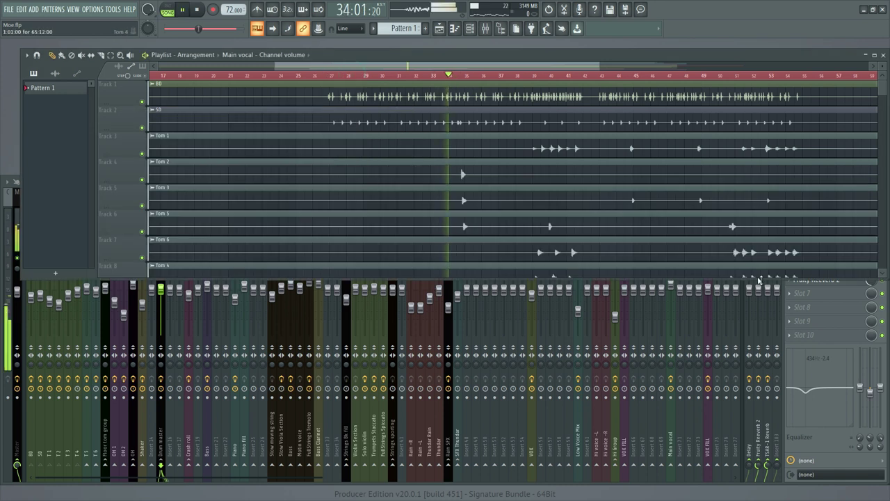
pyautogui.click(828, 447)
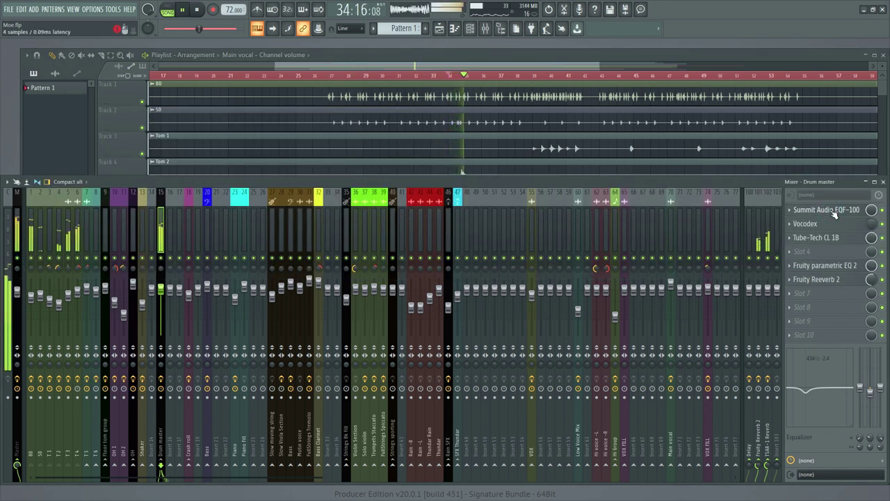
pyautogui.click(835, 210)
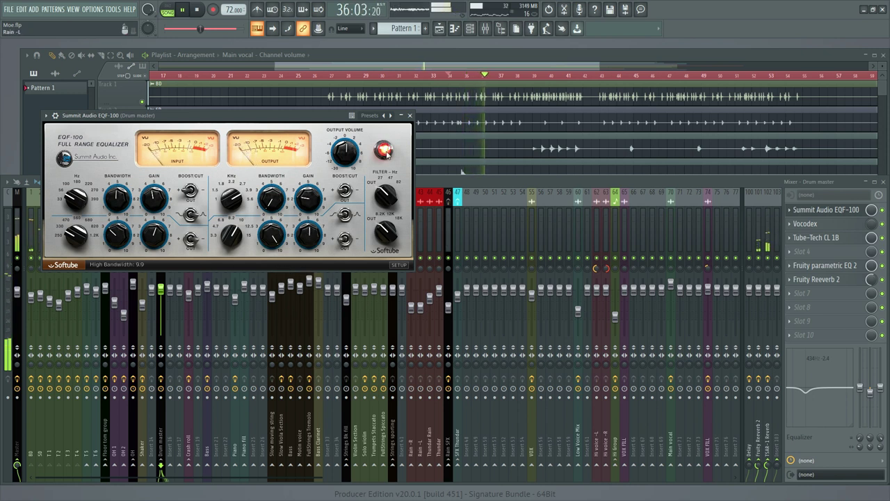
pyautogui.click(883, 211)
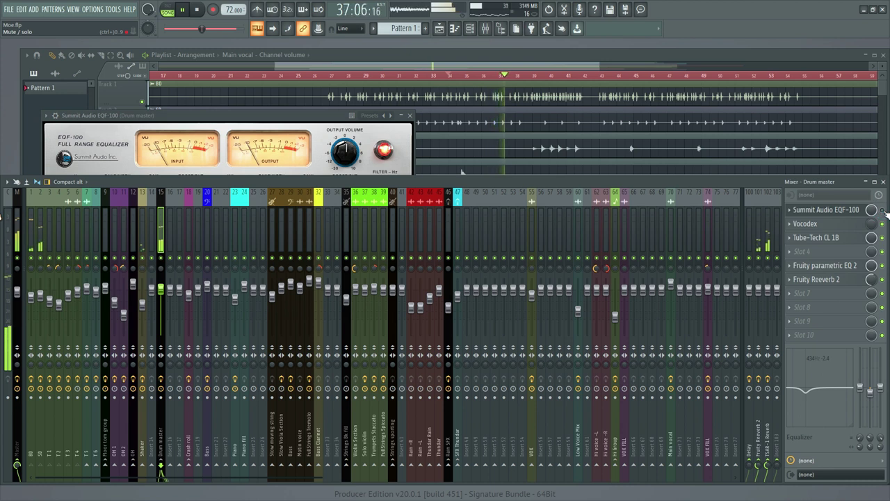
# Step: Reduce the mixer's height, move the EQF-100 window out of the way, close it and stop playback
pyautogui.moveTo(749, 179); pyautogui.dragTo(762, 241)
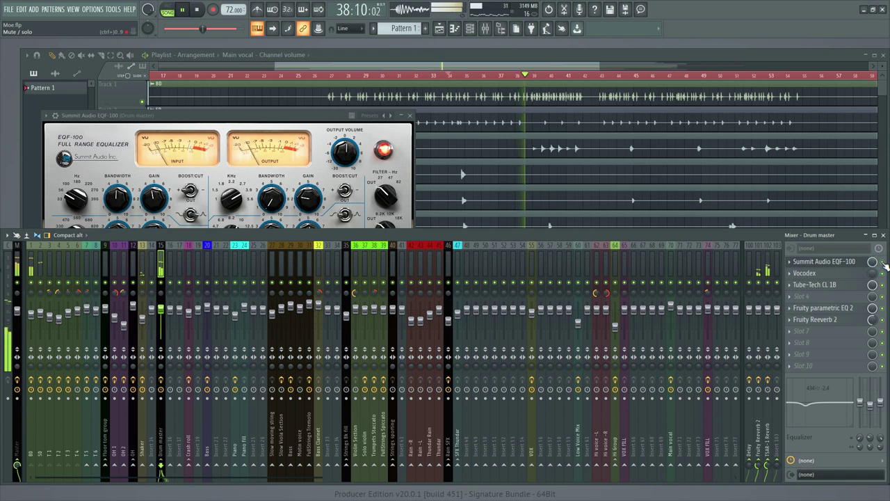
pyautogui.moveTo(295, 115); pyautogui.dragTo(322, 50)
pyautogui.click(826, 261)
pyautogui.press('space')
# Step: Open the Drum master's Vocodex to view its settings, close it, and return the playback position to 26:09
pyautogui.click(824, 274)
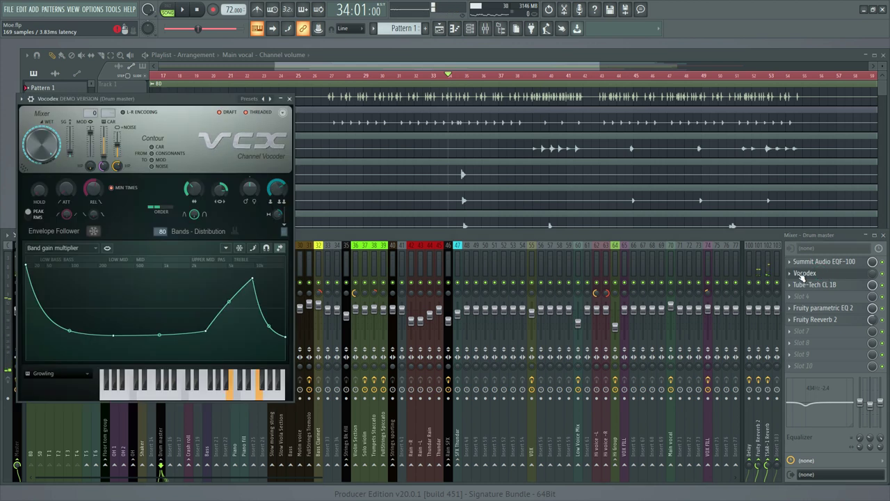
pyautogui.click(289, 98)
pyautogui.scroll(-5, 397, 146)
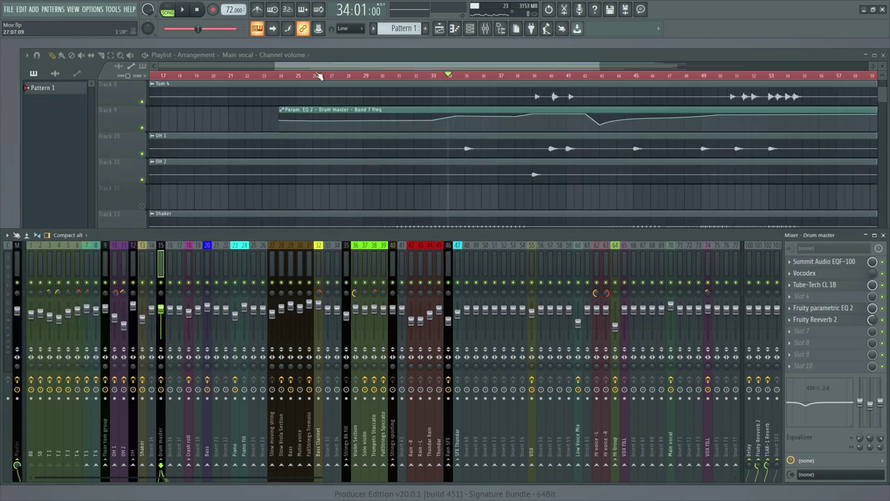
pyautogui.click(319, 75)
pyautogui.scroll(5, 341, 91)
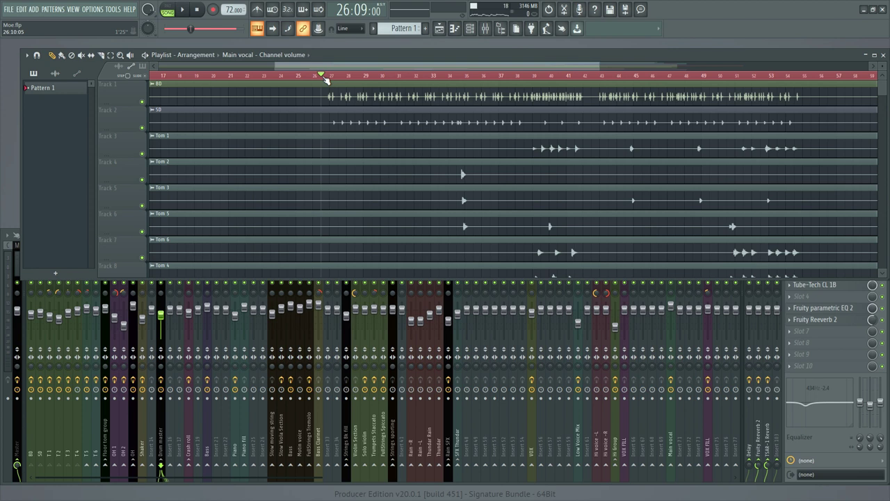
# Step: Play the song from 26:09 while examining the drum tracks and the Drum master Band 7 frequency automation in the playlist
pyautogui.scroll(-6, 439, 190)
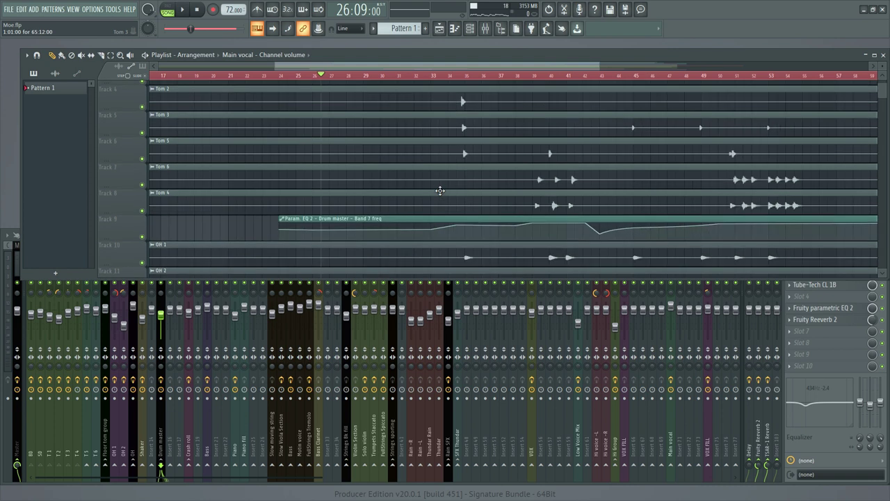
pyautogui.click(834, 445)
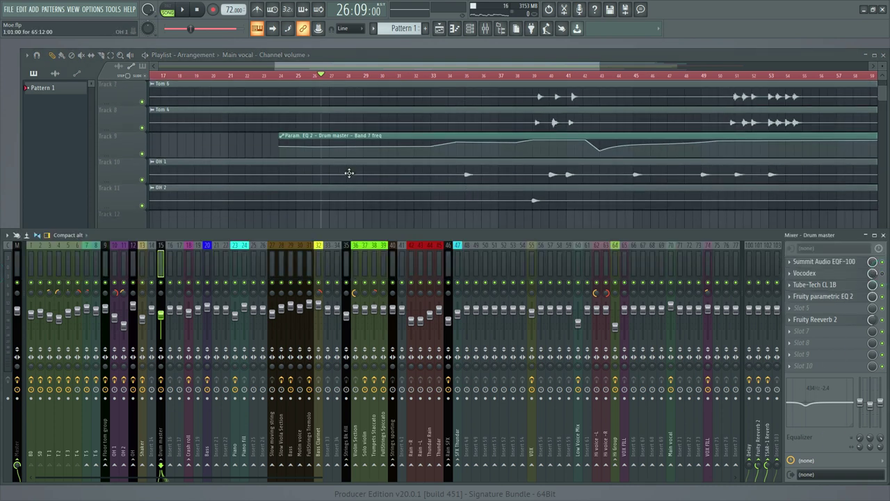
pyautogui.scroll(5, 349, 173)
pyautogui.scroll(4, 352, 124)
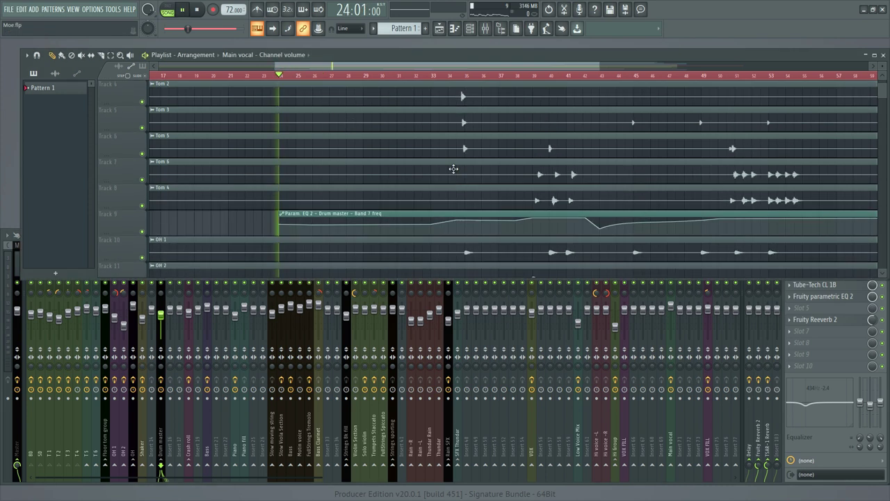
pyautogui.click(329, 82)
pyautogui.press('space')
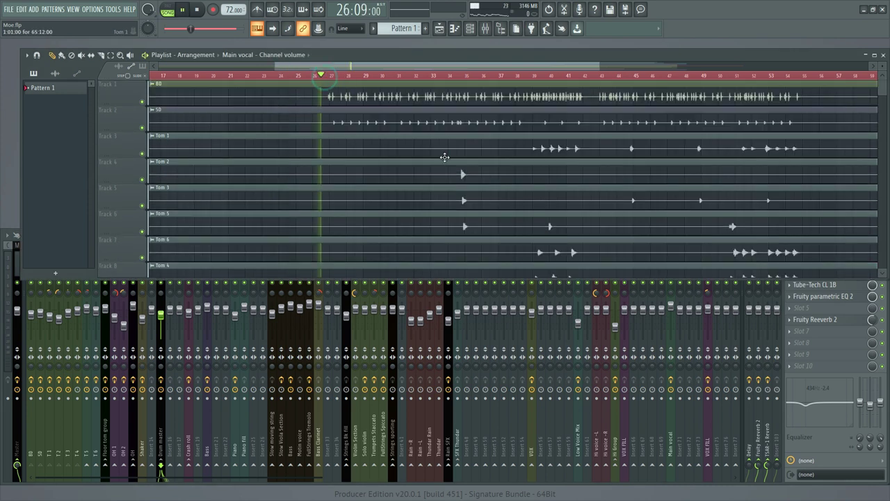
pyautogui.scroll(-5, 446, 159)
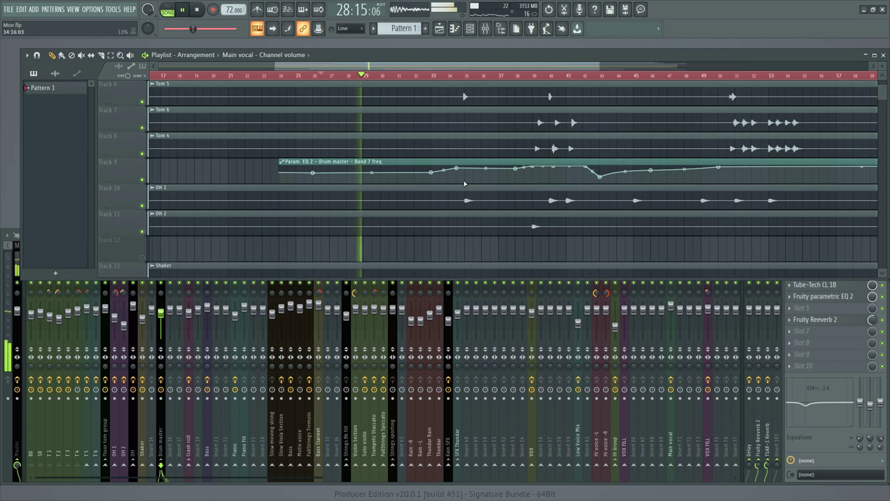
pyautogui.scroll(-2, 377, 81)
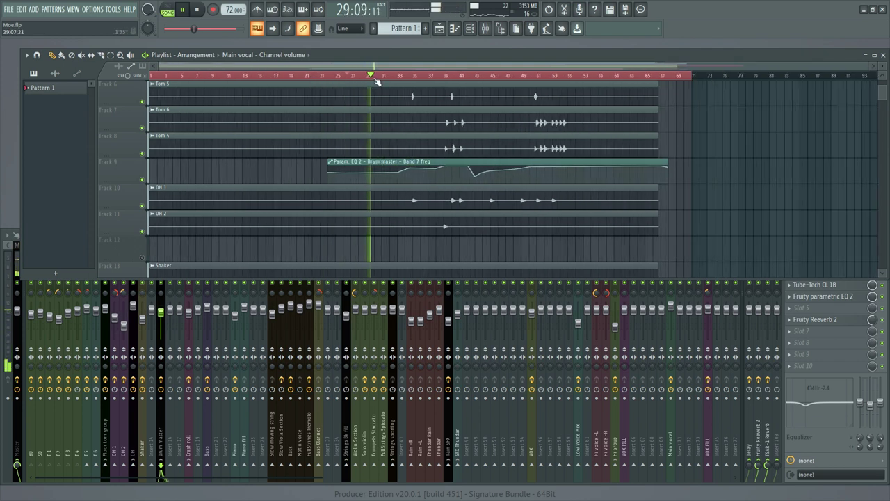
pyautogui.scroll(2, 389, 80)
pyautogui.scroll(3, 423, 143)
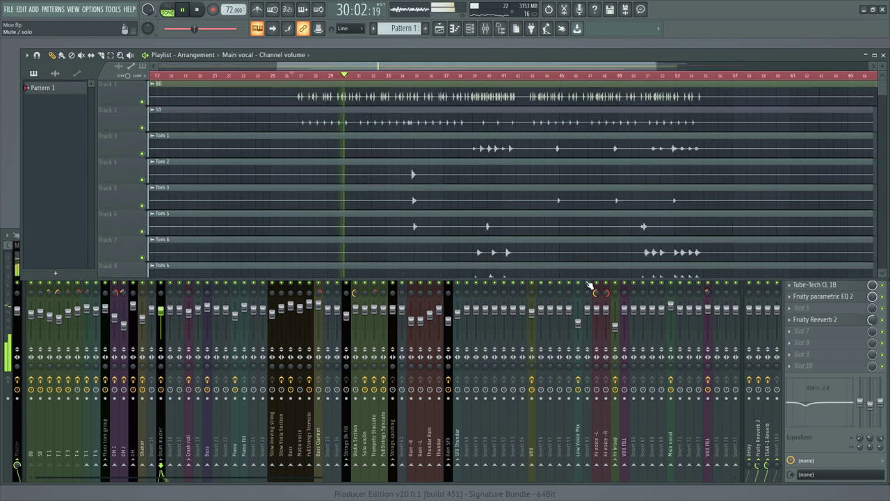
# Step: Stop playback, open the Drum master's Vocodex, and play the song from 26:09 with its window open
pyautogui.click(842, 450)
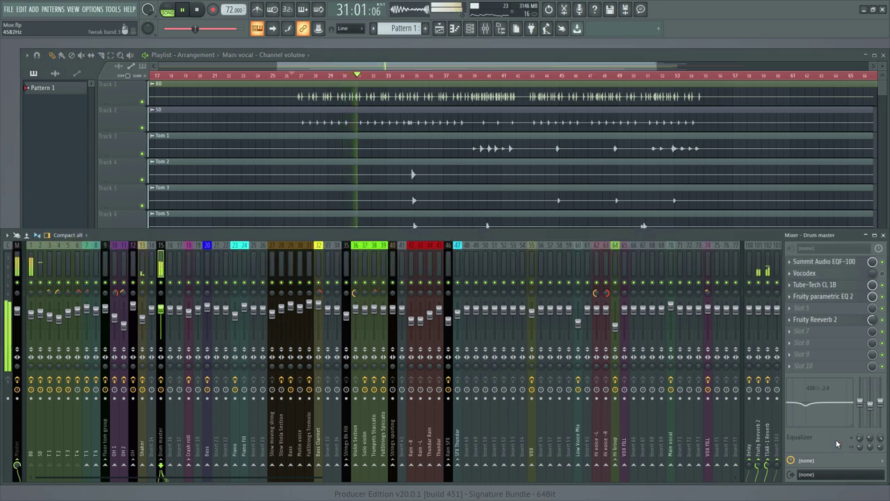
pyautogui.press('space')
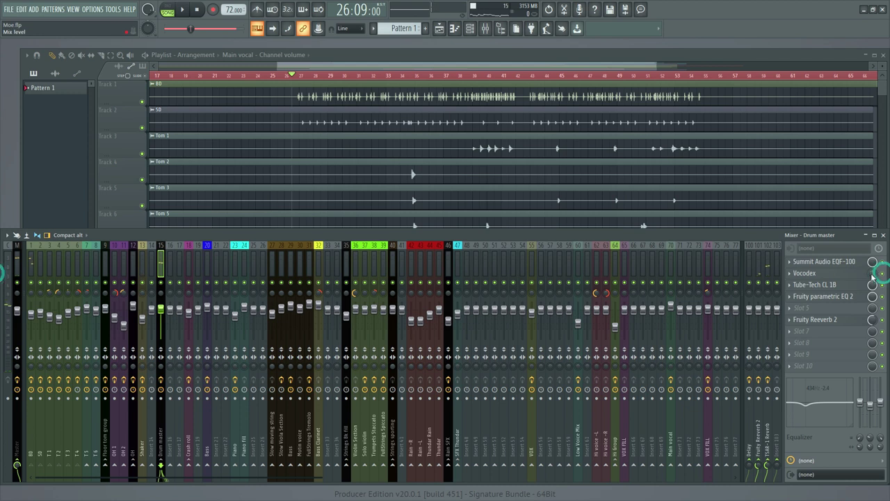
pyautogui.click(834, 276)
pyautogui.moveTo(194, 105); pyautogui.dragTo(202, 108)
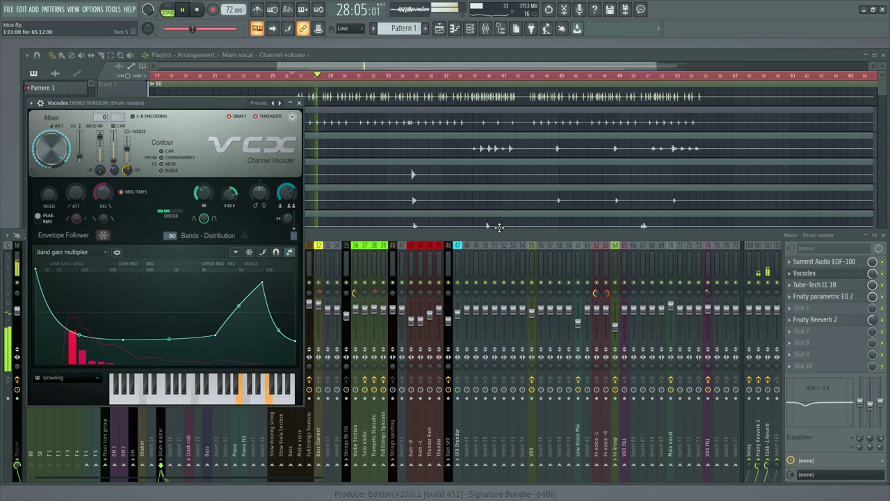
pyautogui.press('space')
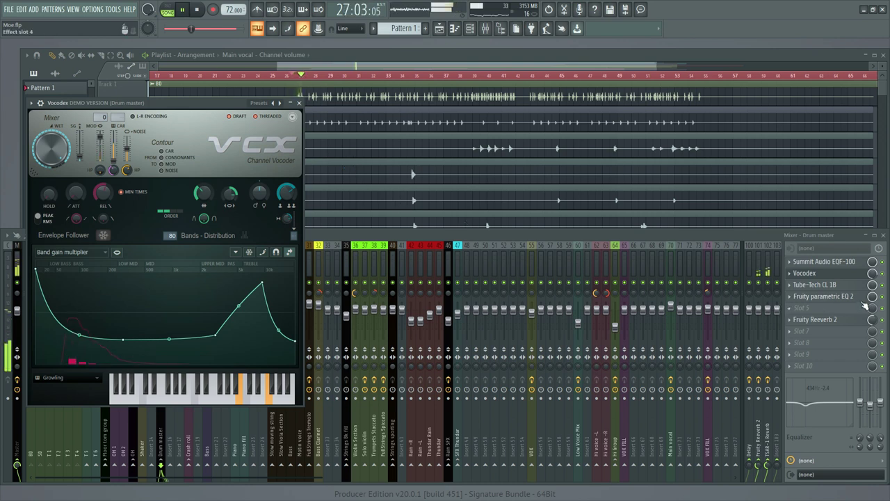
# Step: Move the Vocodex window aside and examine the Vocodex mix level automation in the playlist
pyautogui.moveTo(226, 105); pyautogui.dragTo(201, 103)
pyautogui.scroll(-8, 463, 179)
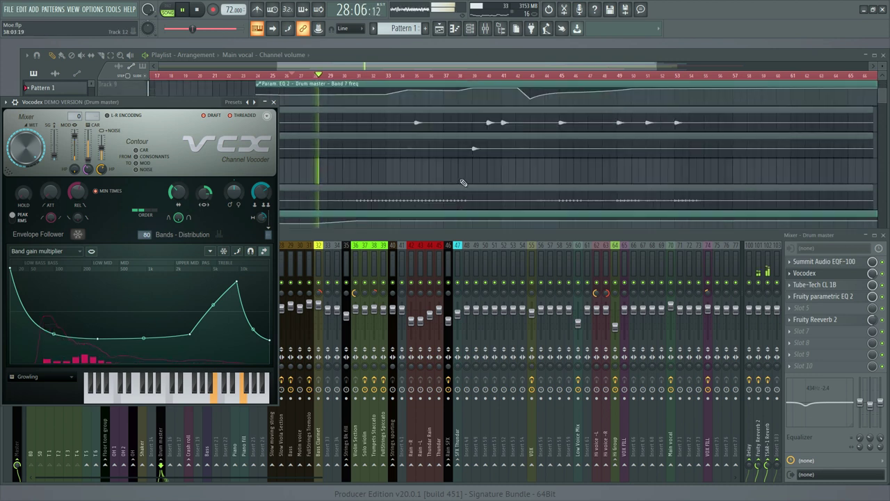
pyautogui.scroll(-3, 464, 182)
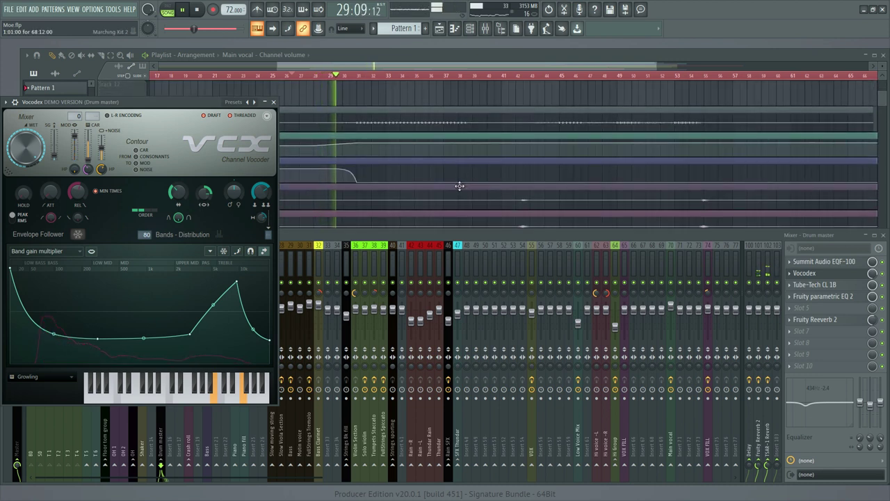
pyautogui.scroll(1, 372, 78)
pyautogui.scroll(1, 373, 78)
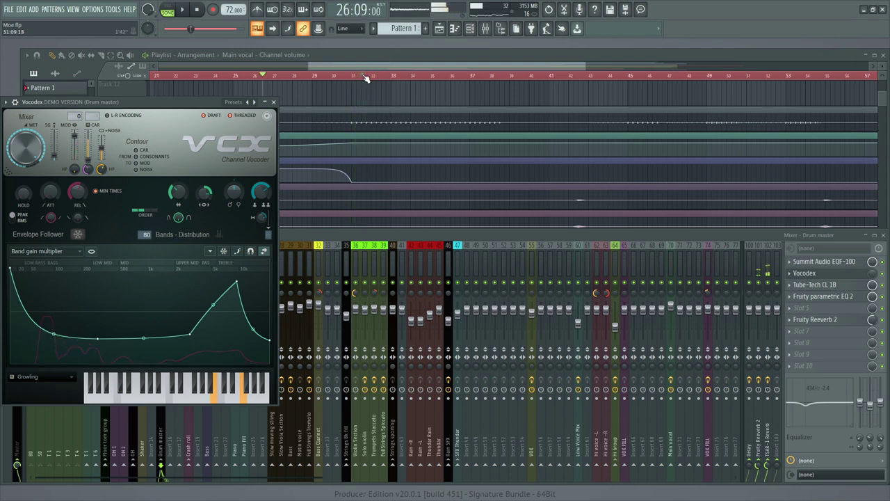
# Step: Place the playback position at 31:01 and 29:09 to inspect the drop in the Vocodex mix level automation
pyautogui.moveTo(362, 76); pyautogui.dragTo(354, 80)
pyautogui.moveTo(440, 173)
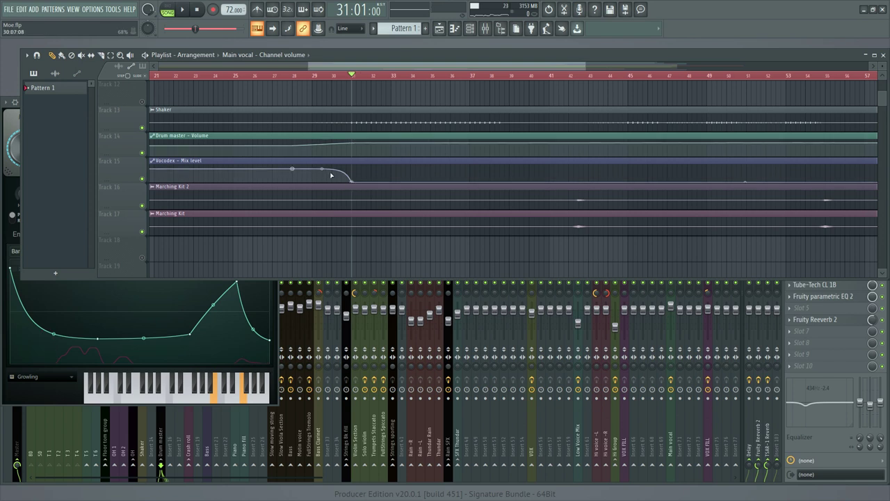
pyautogui.moveTo(352, 77); pyautogui.dragTo(323, 77)
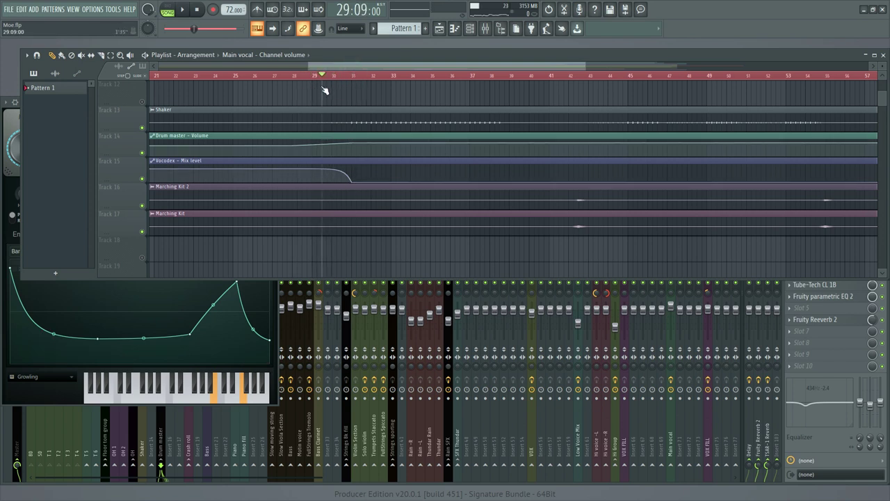
# Step: Lower the mixer window below the playlist and set the playback position to 28:09
pyautogui.click(824, 432)
pyautogui.moveTo(459, 228); pyautogui.dragTo(456, 295)
pyautogui.moveTo(323, 77)
pyautogui.mouseDown()
pyautogui.moveTo(353, 78)
pyautogui.moveTo(306, 79)
pyautogui.mouseUp()
# Step: Play the song from 28:09 with Vocodex in front, close Vocodex and stop playback
pyautogui.click(12, 122)
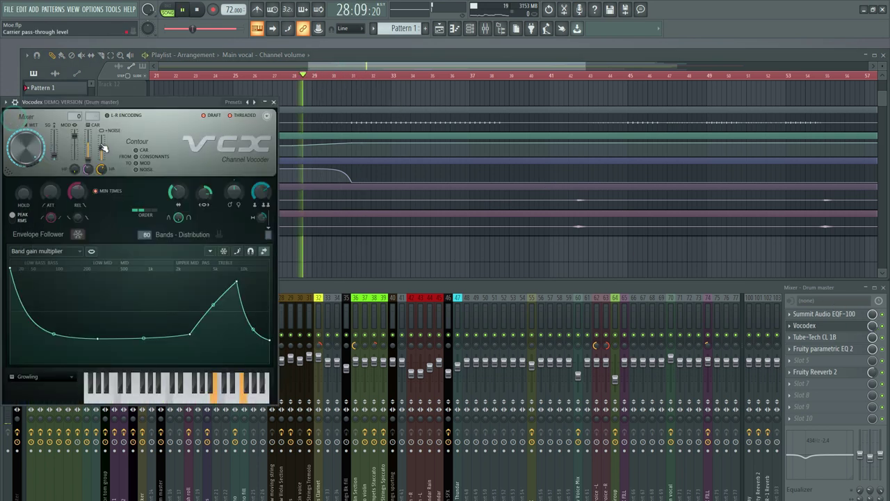
pyautogui.press('space')
pyautogui.click(274, 102)
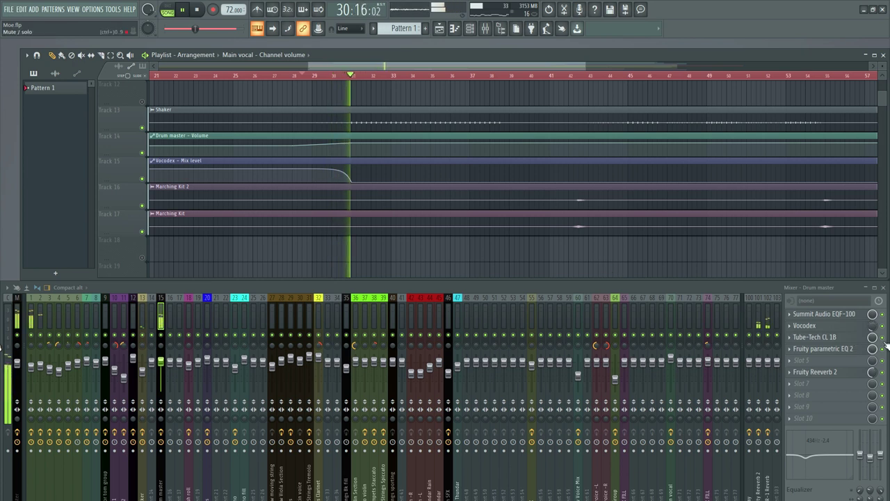
pyautogui.press('space')
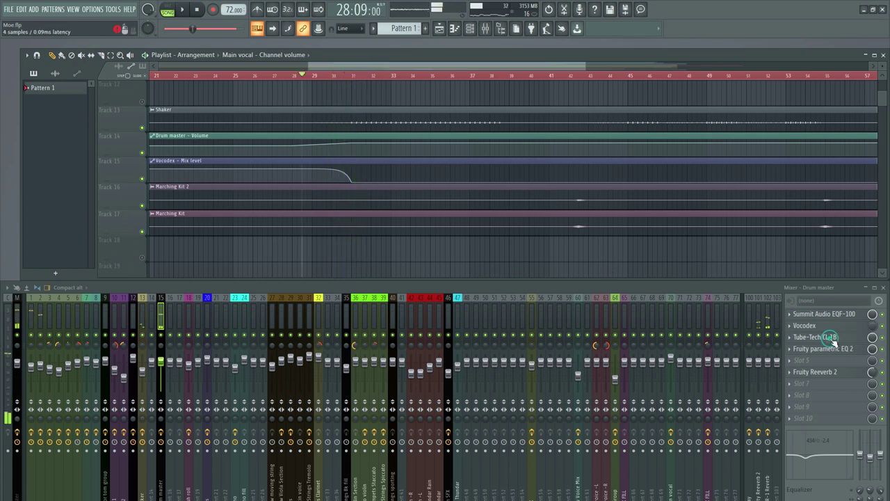
# Step: Open the Drum master's Tube-Tech CL 1B and play the song from 28:09 to watch its compression meter
pyautogui.click(845, 338)
pyautogui.moveTo(351, 60); pyautogui.dragTo(328, 89)
pyautogui.press('space')
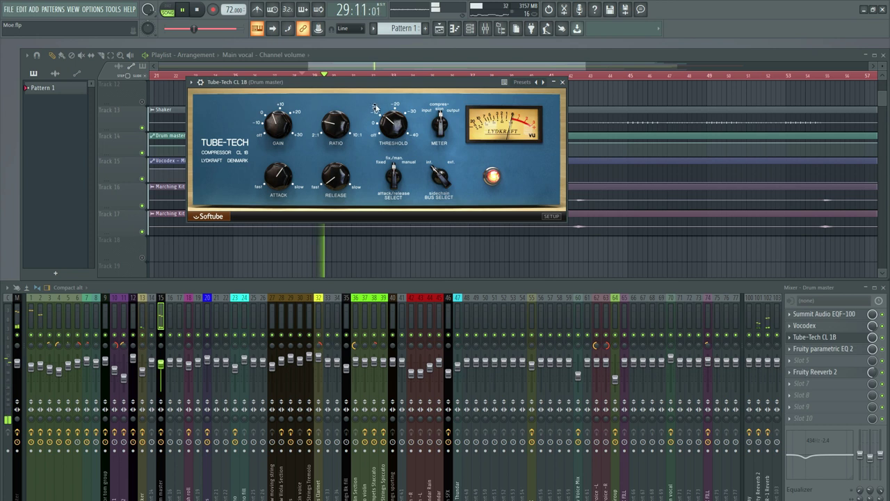
pyautogui.moveTo(378, 85); pyautogui.dragTo(349, 130)
pyautogui.press('space')
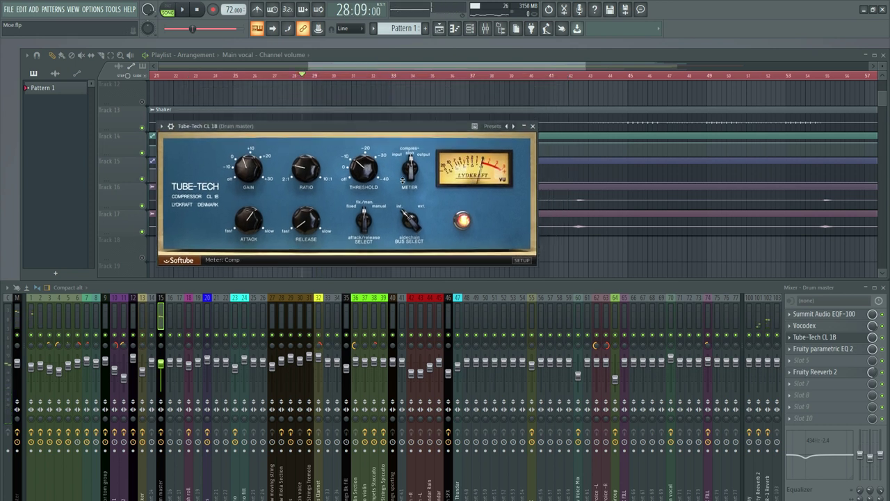
# Step: View the Tube-Tech CL 1B's version information, examine its compressor settings, and close the plugin
pyautogui.moveTo(403, 128); pyautogui.dragTo(392, 133)
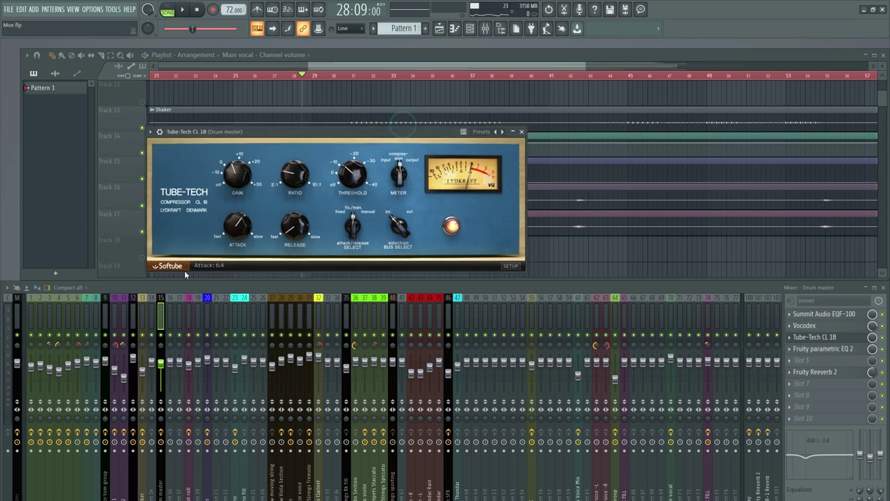
pyautogui.click(169, 270)
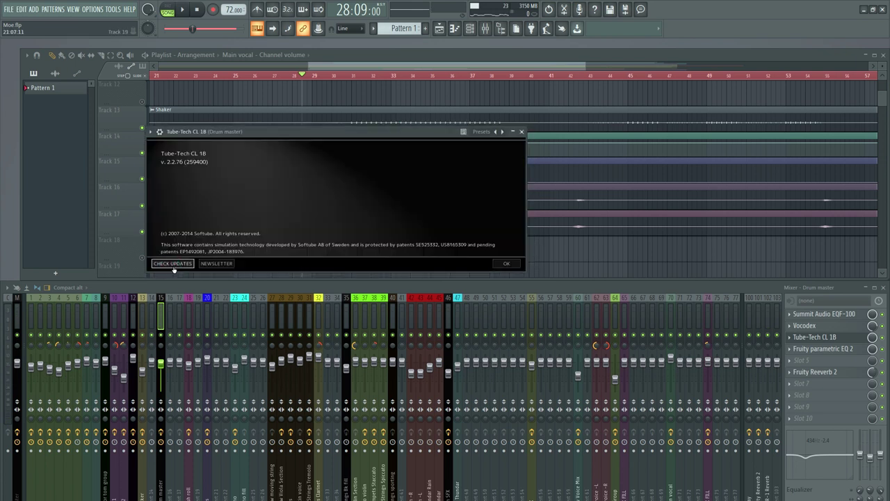
pyautogui.click(507, 264)
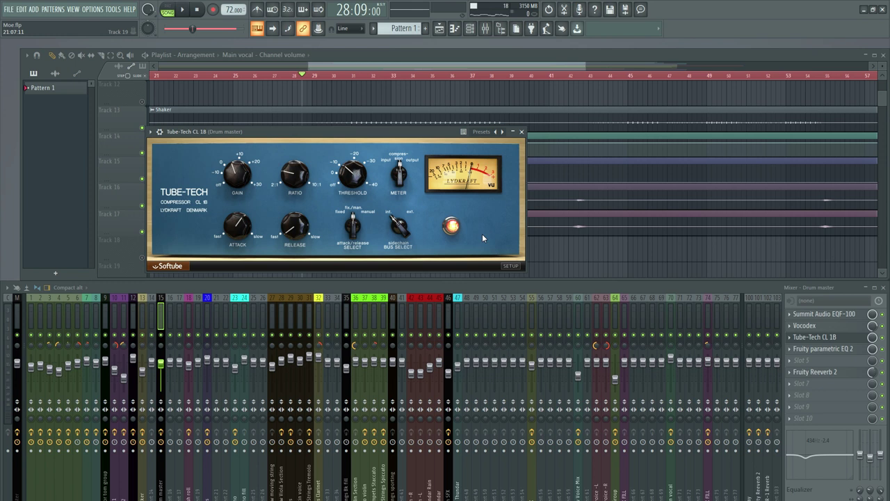
pyautogui.moveTo(412, 134); pyautogui.dragTo(379, 145)
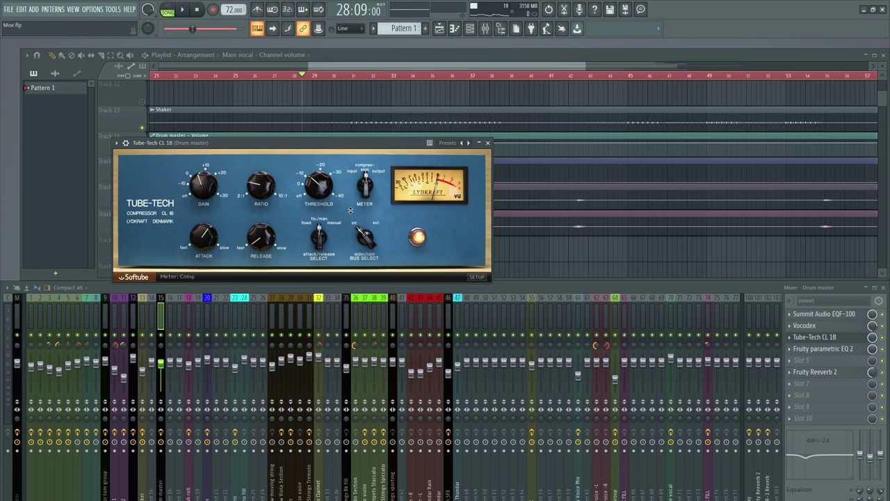
pyautogui.moveTo(363, 148); pyautogui.dragTo(317, 132)
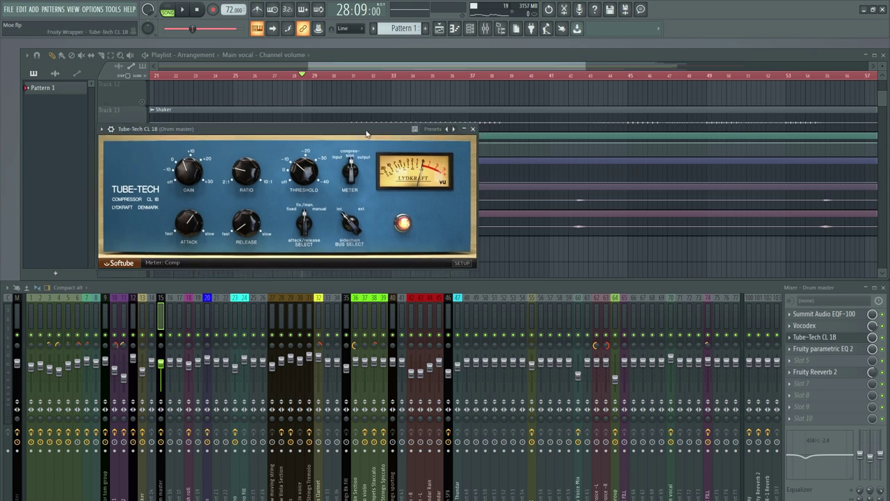
pyautogui.moveTo(367, 133); pyautogui.dragTo(377, 137)
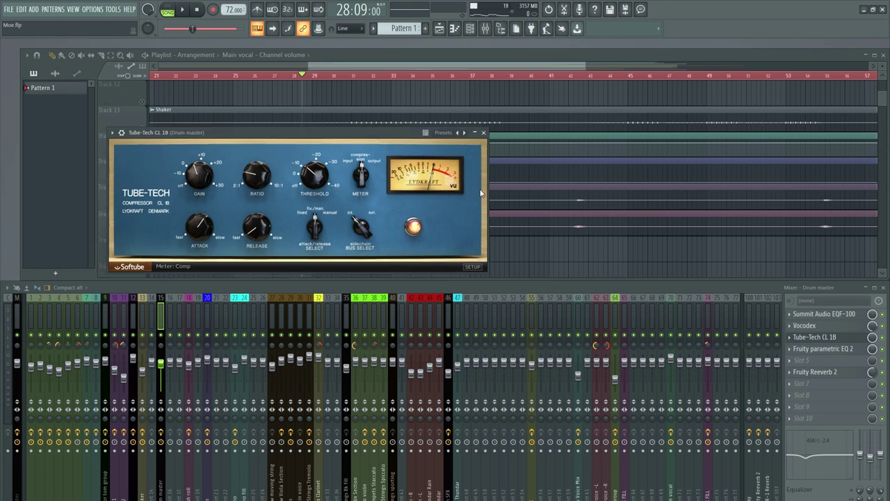
pyautogui.click(483, 132)
# Step: Play the song from 28:09 with the Drum master's Fruity Parametric EQ 2 open, following its Band 7 frequency automation, and stop playback
pyautogui.click(826, 349)
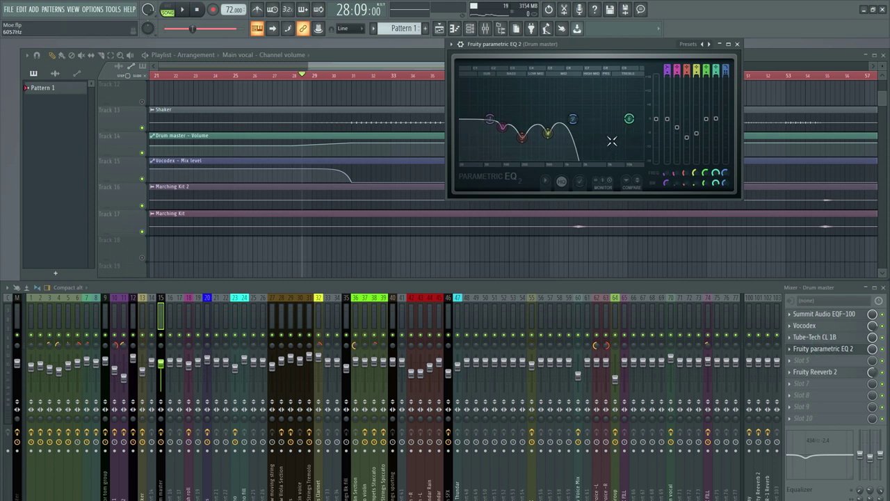
pyautogui.press('space')
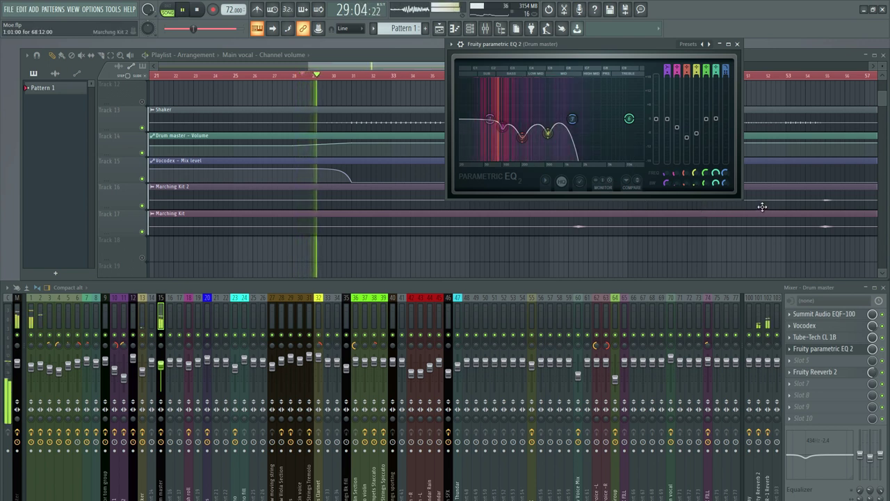
pyautogui.scroll(5, 761, 204)
pyautogui.scroll(-2, 762, 207)
pyautogui.scroll(2, 762, 206)
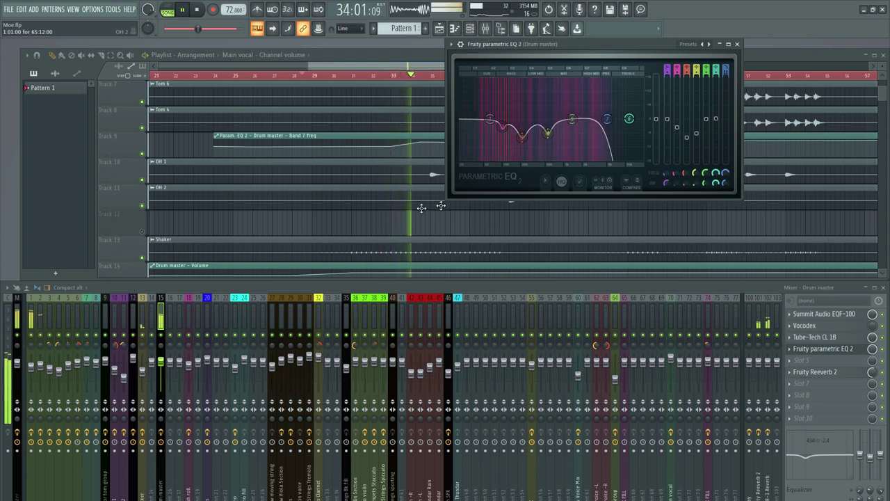
pyautogui.moveTo(584, 46); pyautogui.dragTo(669, 46)
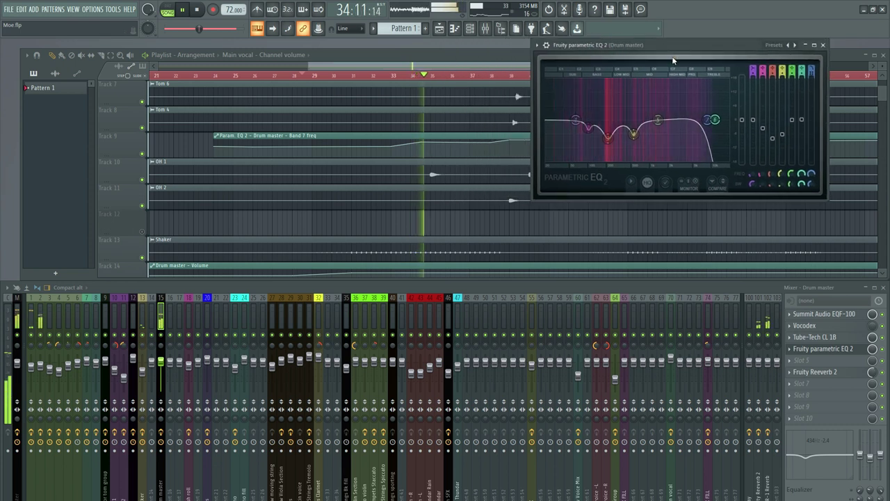
pyautogui.press('space')
# Step: Enlarge the Band 7 freq automation track, lower its point at bar 33 to 25%, and undo that point change
pyautogui.moveTo(129, 156); pyautogui.dragTo(376, 245)
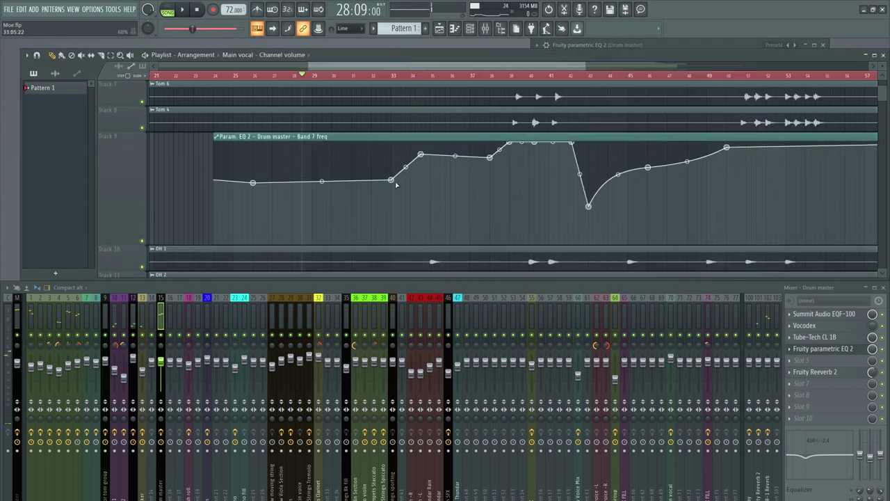
pyautogui.moveTo(391, 180); pyautogui.dragTo(391, 219)
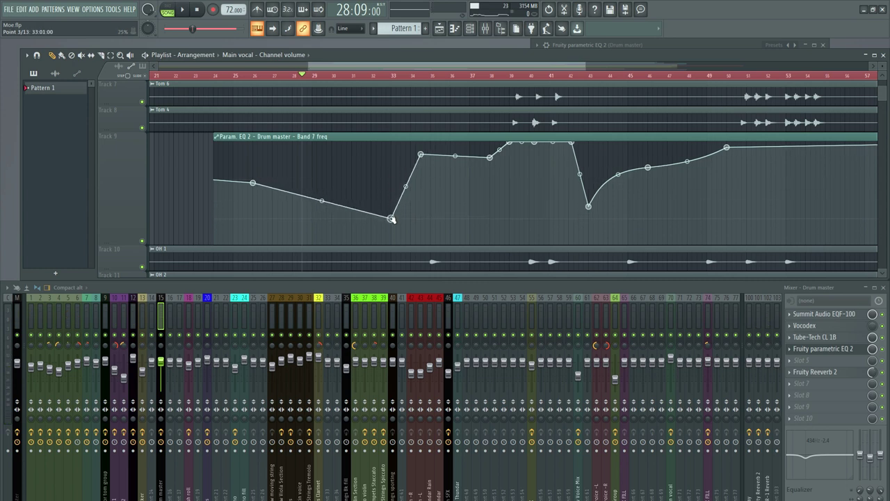
pyautogui.hotkey('ctrl', 'z')
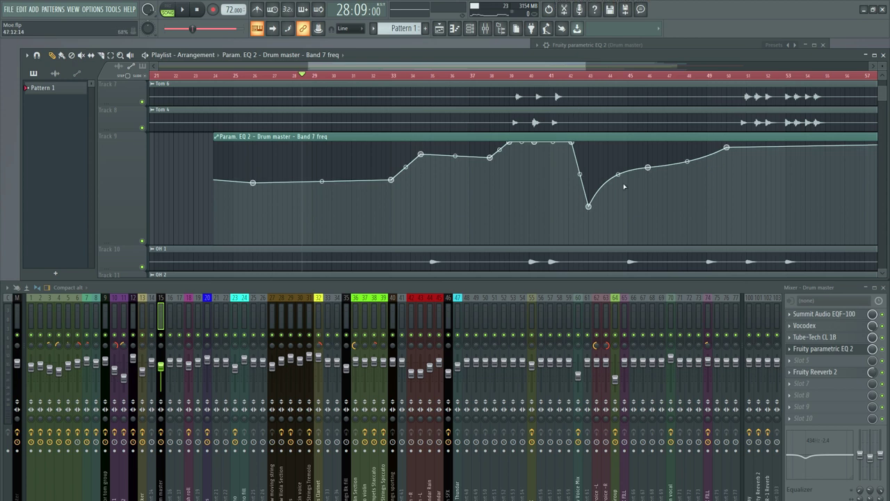
# Step: Play from 33:01 with Fruity Parametric EQ 2 open to watch the Band 7 low-pass move, and stop playback
pyautogui.click(827, 351)
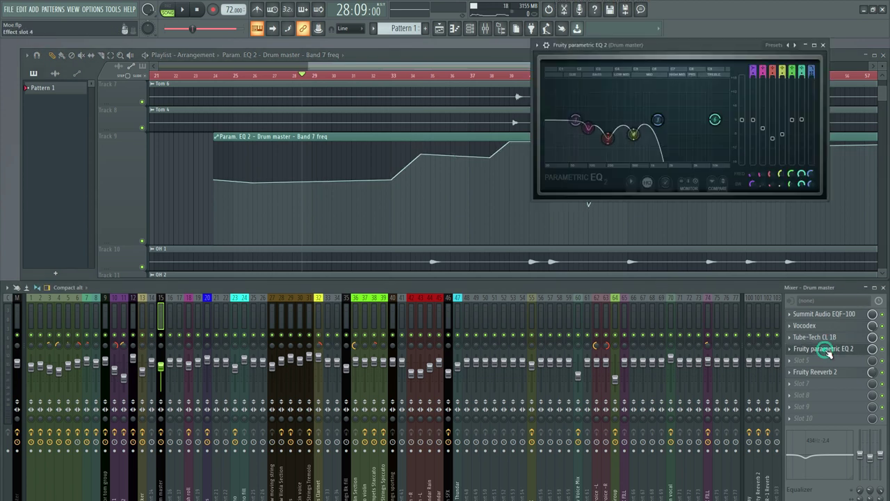
pyautogui.click(393, 75)
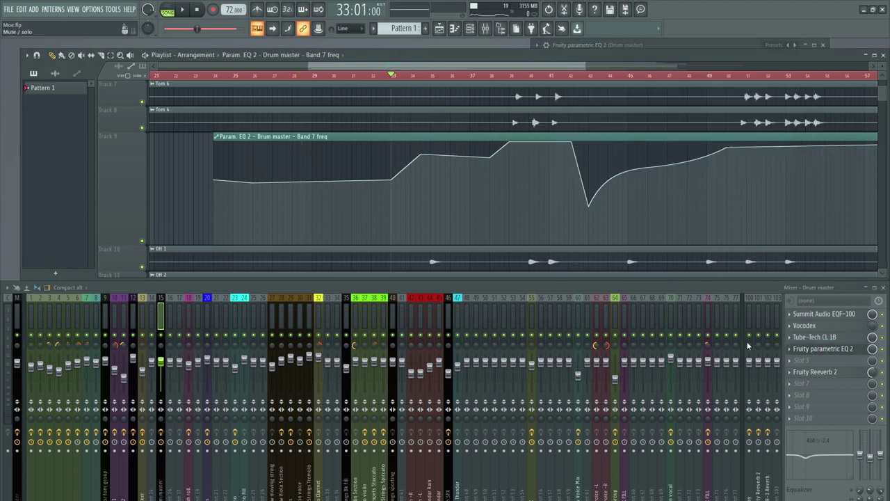
pyautogui.click(819, 352)
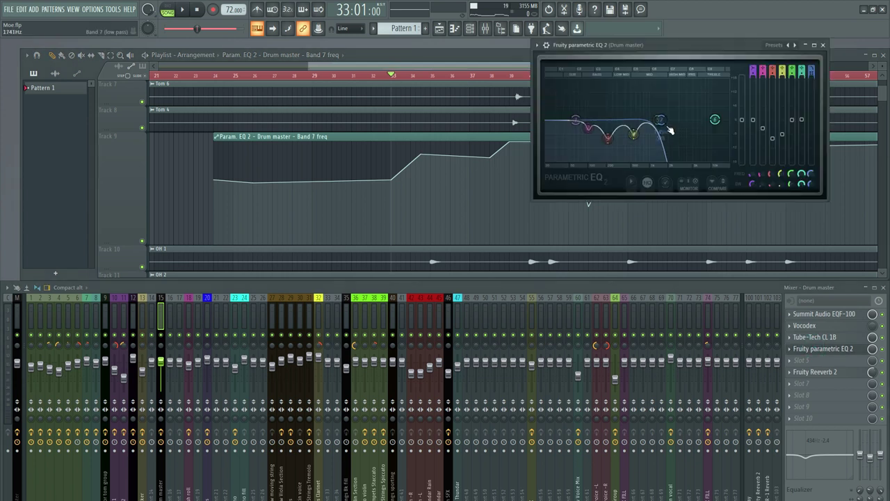
pyautogui.press('space')
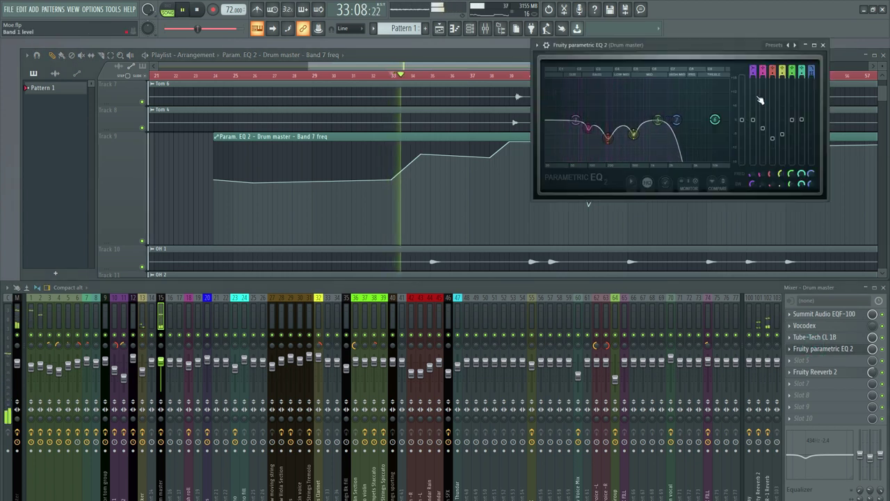
pyautogui.press('space')
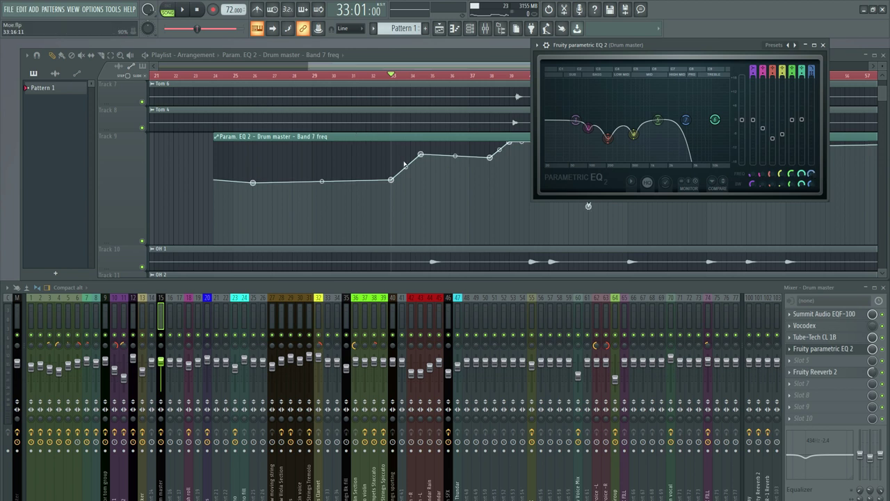
# Step: Play again from 33:01 and examine the full Band 7 frequency automation curve alongside the EQ
pyautogui.press('space')
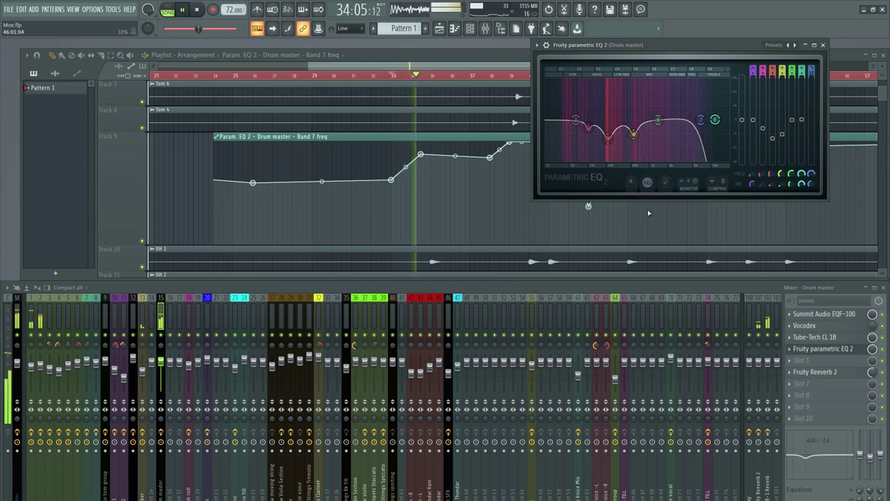
pyautogui.scroll(-3, 420, 70)
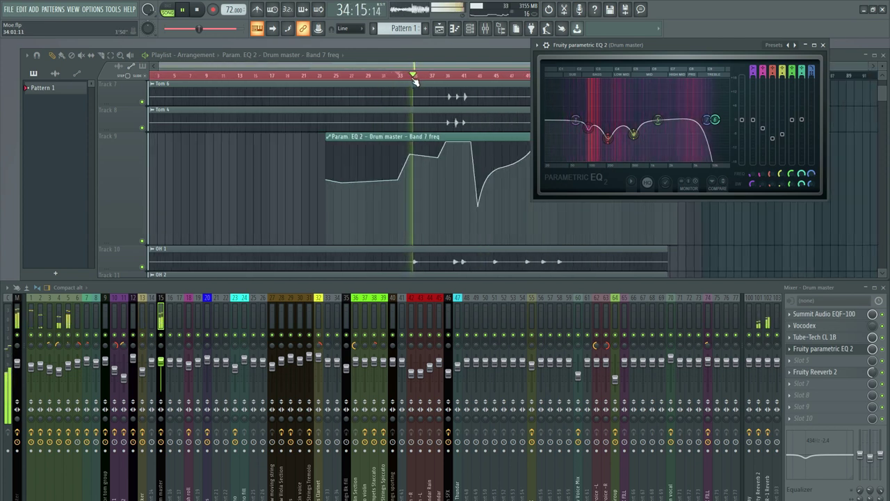
pyautogui.scroll(-2, 475, 178)
pyautogui.scroll(1, 475, 179)
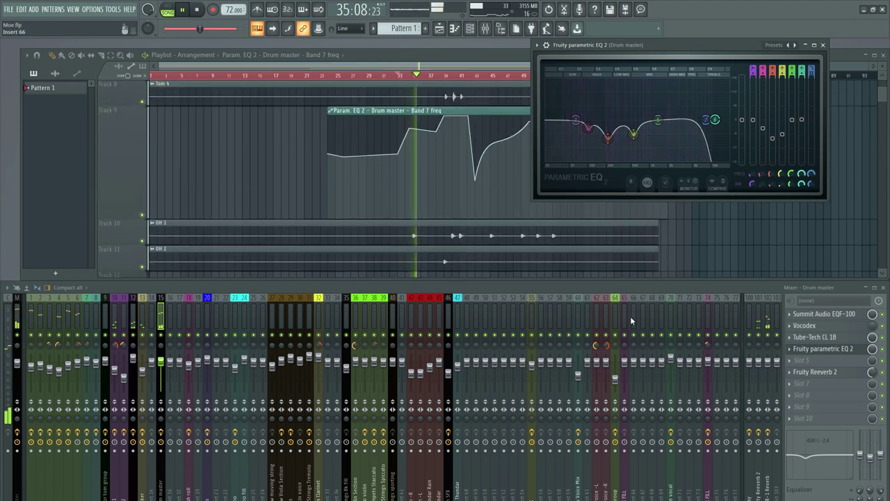
# Step: Stop playback and close the Drum master's Fruity Parametric EQ 2
pyautogui.press('space')
pyautogui.scroll(-4, 450, 209)
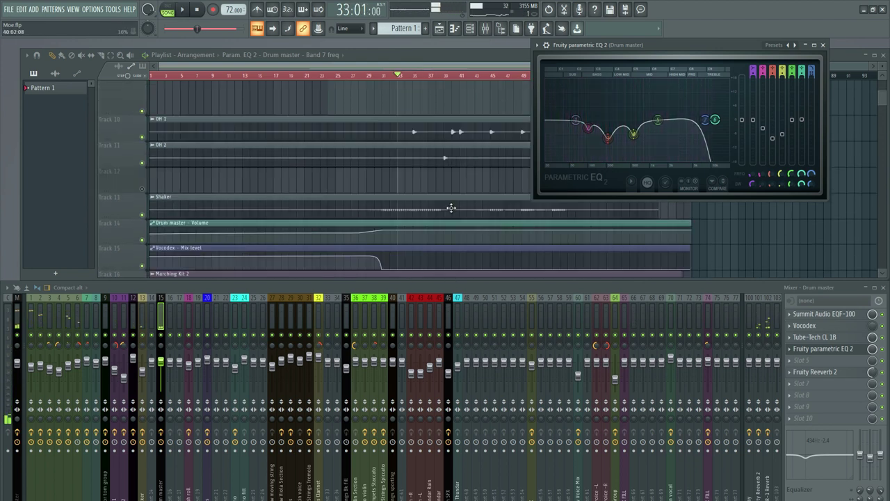
pyautogui.moveTo(324, 315); pyautogui.dragTo(158, 319)
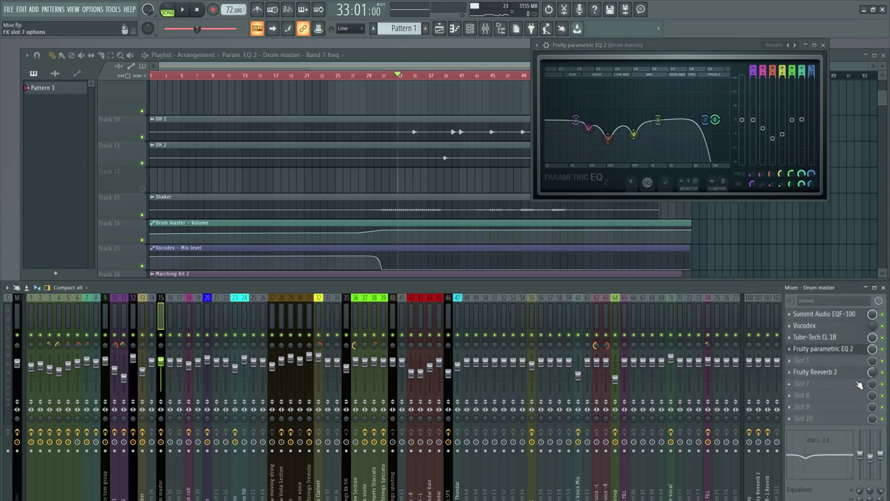
pyautogui.click(838, 348)
# Step: Open the Drum master's Fruity Reeverb 2, audition the song from 33:01 with it open, then close it and stop playback
pyautogui.click(831, 373)
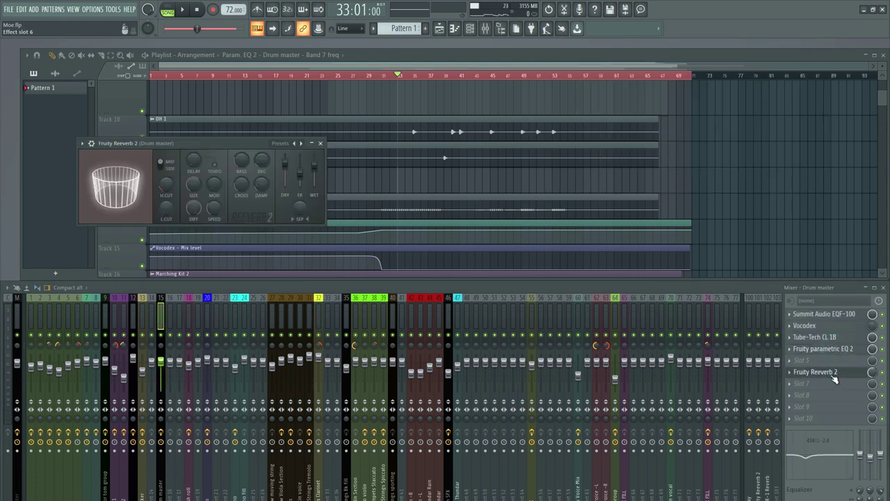
pyautogui.press('space')
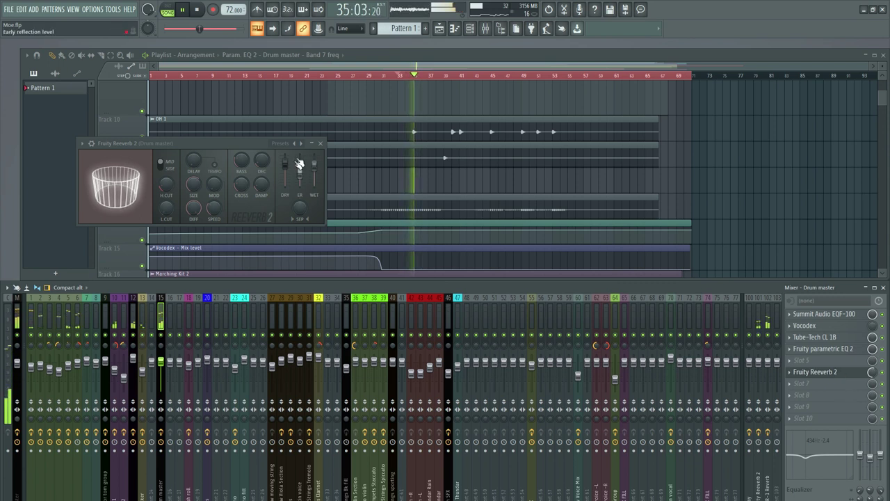
pyautogui.click(320, 143)
pyautogui.scroll(-3, 384, 186)
pyautogui.press('space')
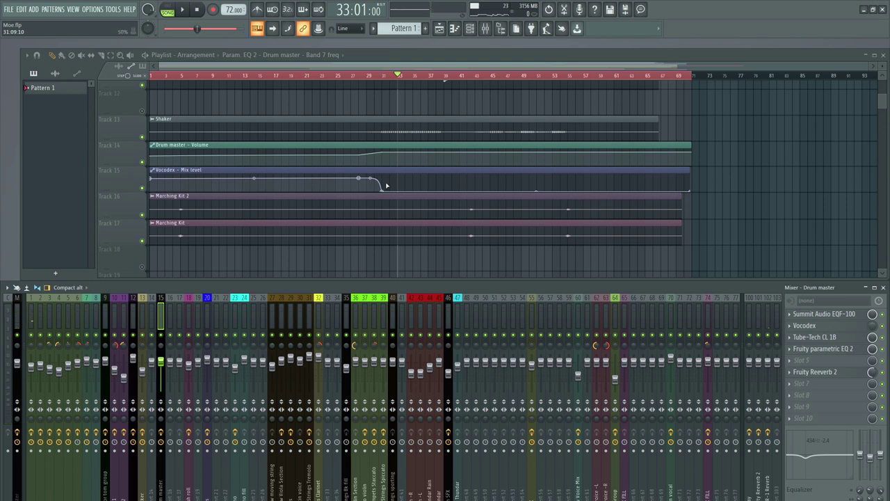
# Step: Raise the mixer window to show its full channel strips and unmute the Fretless Bass track in the playlist
pyautogui.moveTo(416, 287); pyautogui.dragTo(417, 249)
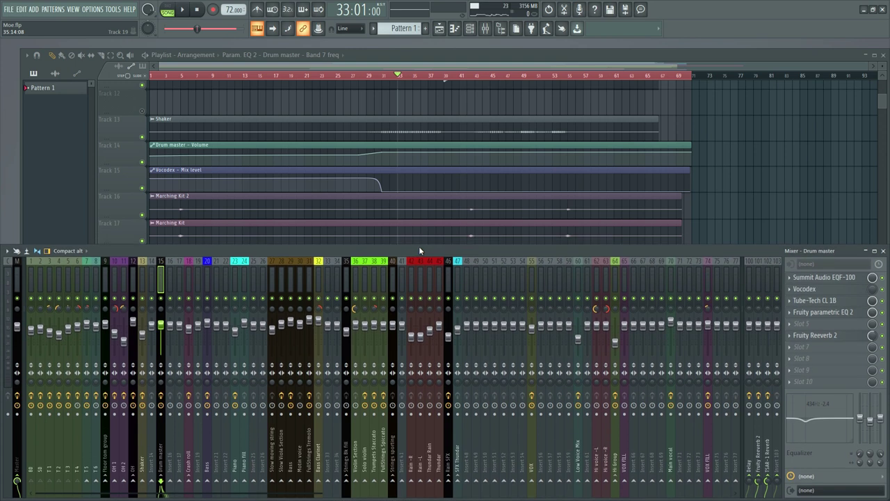
pyautogui.scroll(-4, 509, 213)
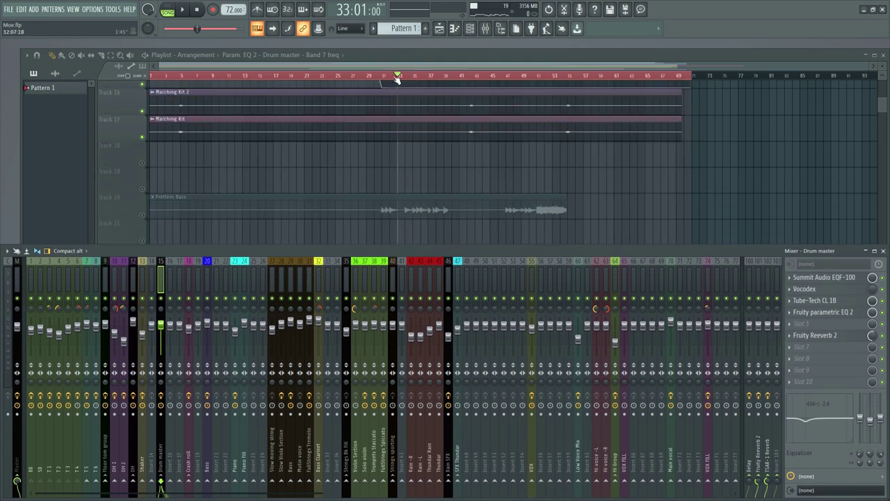
pyautogui.click(142, 214)
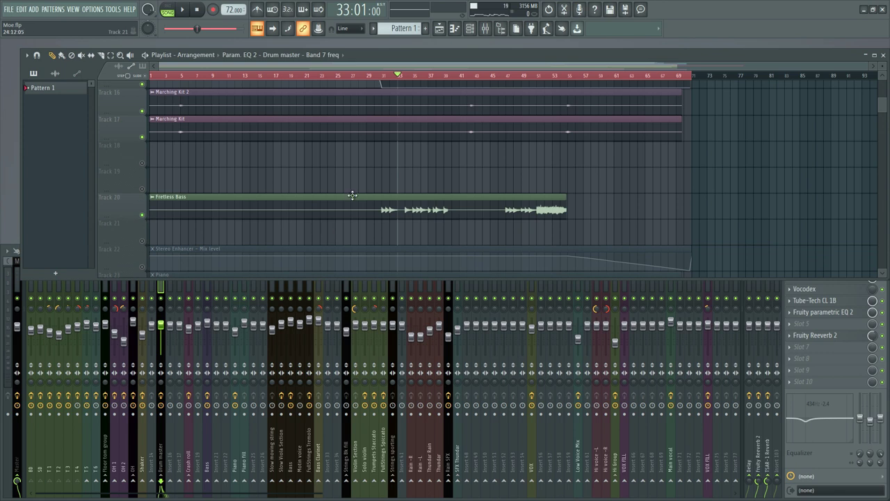
# Step: Play the song from 30:01 with the Fretless Bass included, select the Bass mixer channel, and stop playback
pyautogui.click(382, 75)
pyautogui.scroll(2, 383, 77)
pyautogui.click(373, 76)
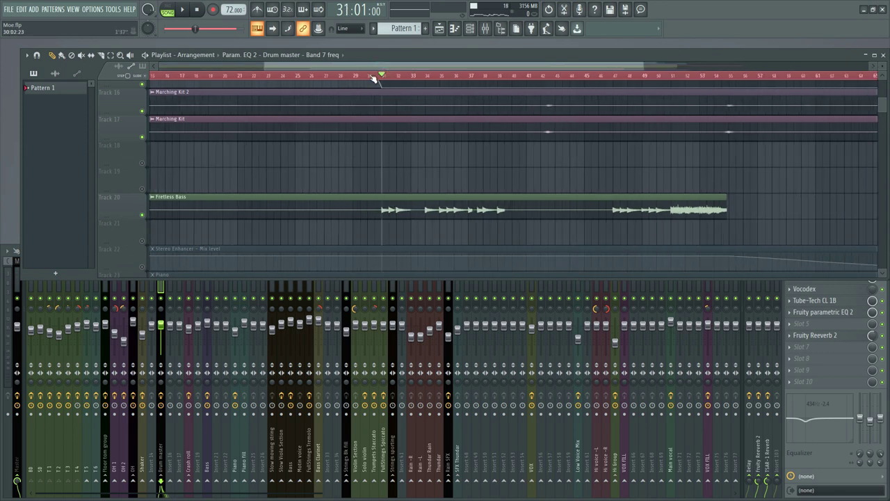
pyautogui.press('space')
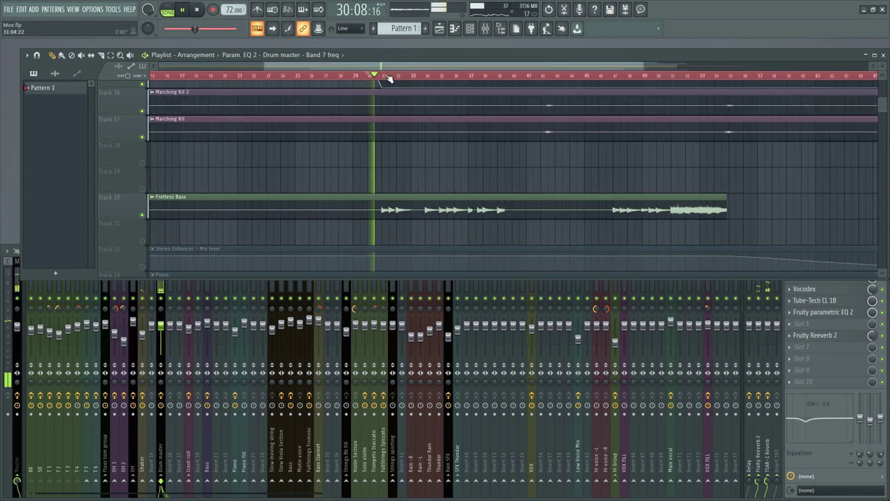
pyautogui.scroll(3, 387, 78)
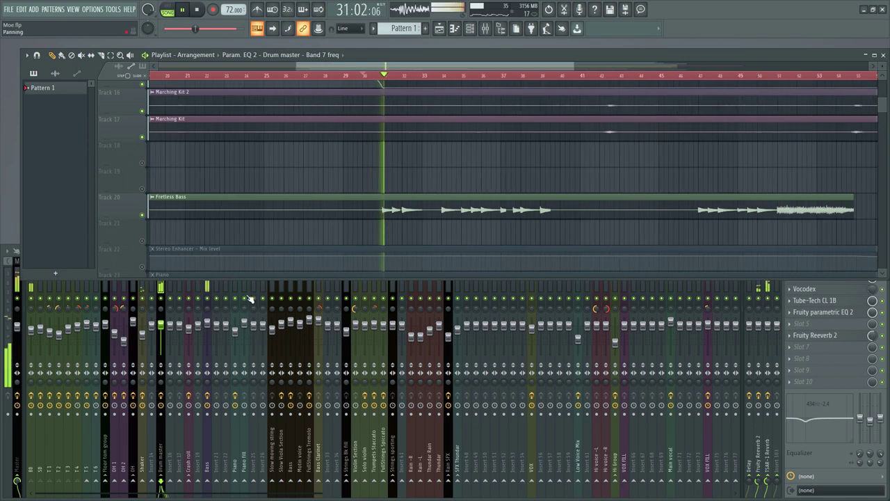
pyautogui.click(211, 284)
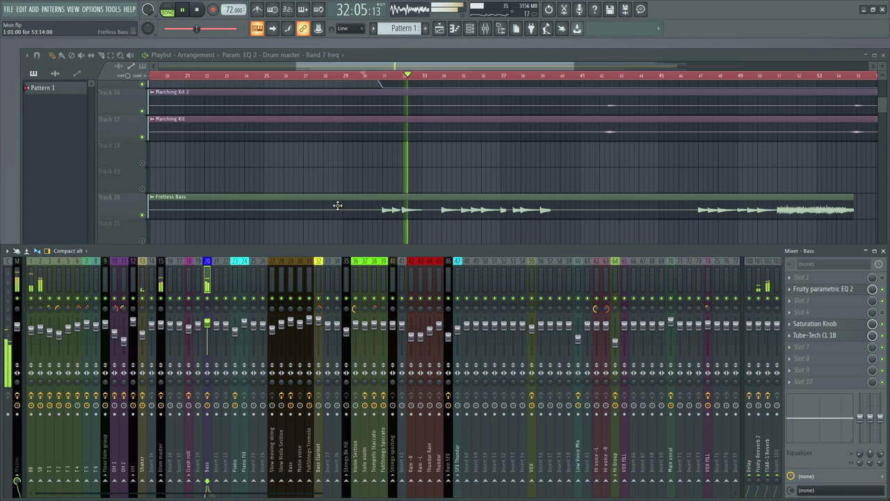
pyautogui.scroll(-2, 338, 202)
pyautogui.press('space')
# Step: Solo the Fretless Bass track and set the playback position to 33:13, just before its second phrase
pyautogui.click(150, 169)
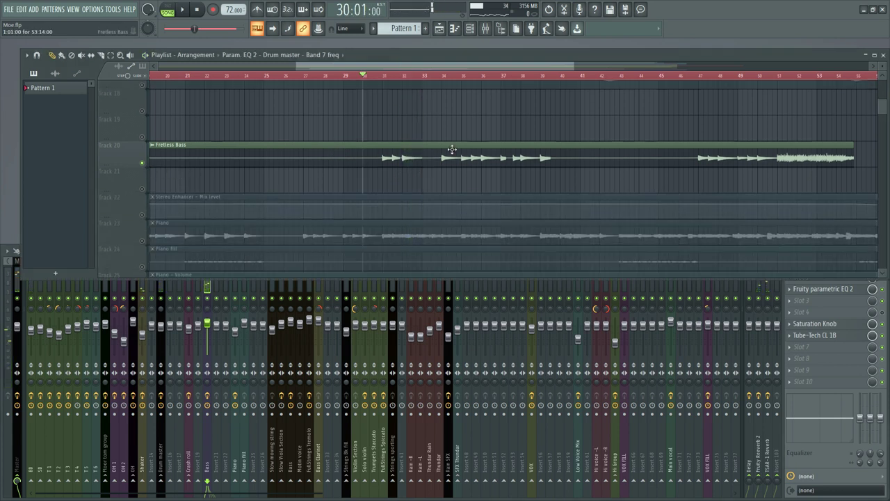
pyautogui.click(380, 77)
pyautogui.scroll(4, 394, 77)
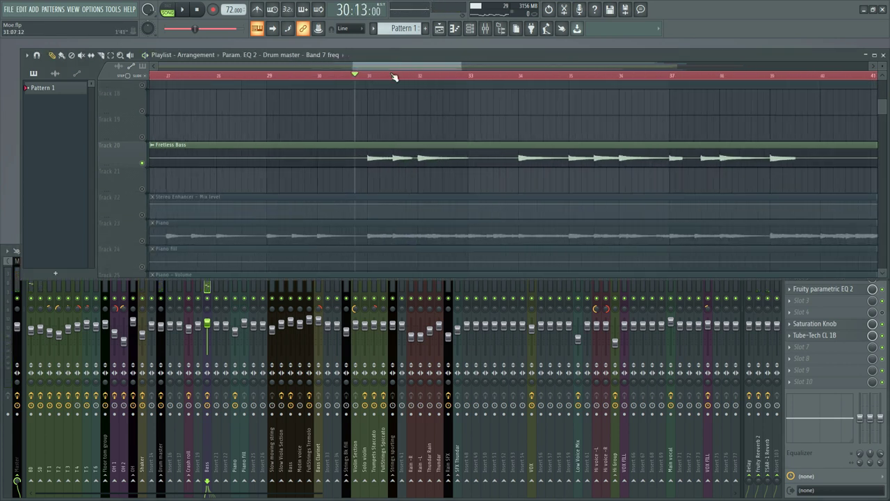
pyautogui.click(510, 76)
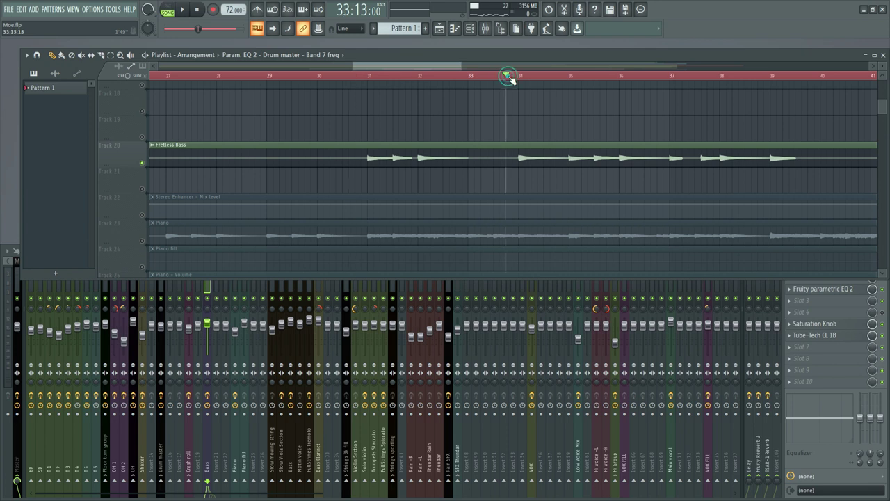
pyautogui.scroll(-4, 528, 78)
pyautogui.scroll(3, 532, 80)
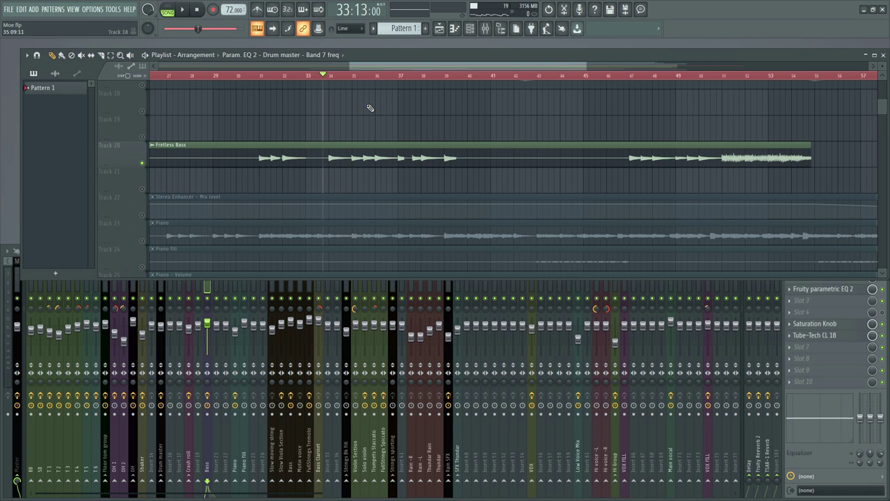
# Step: Open the Bass channel's Fruity Parametric EQ 2, play from 33:13 to watch its spectrum, then stop and close it
pyautogui.click(245, 289)
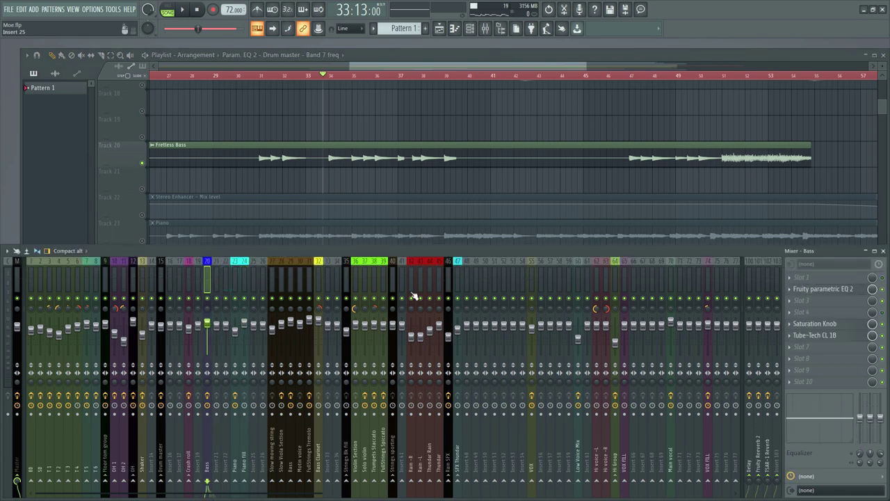
pyautogui.click(821, 289)
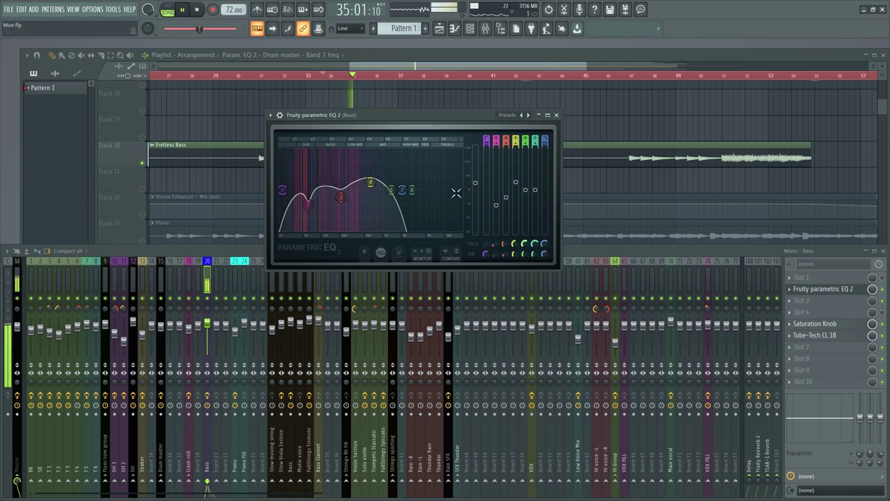
pyautogui.moveTo(417, 116); pyautogui.dragTo(330, 143)
pyautogui.press('space')
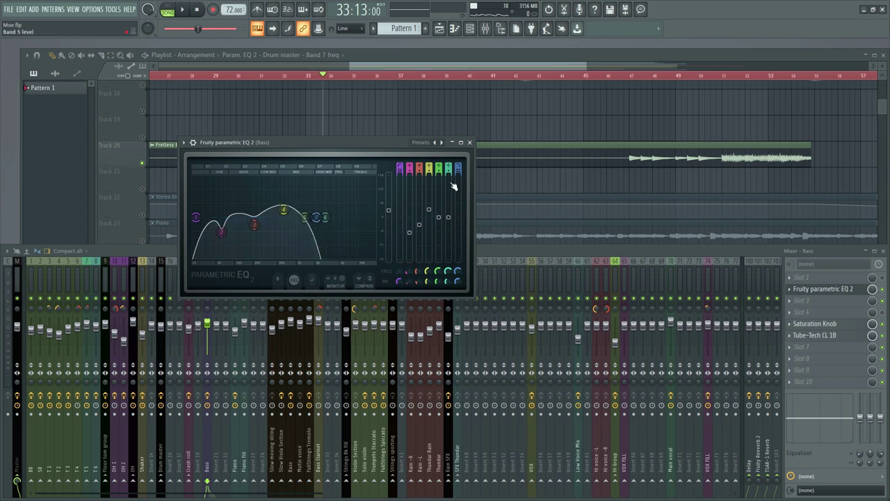
pyautogui.click(470, 143)
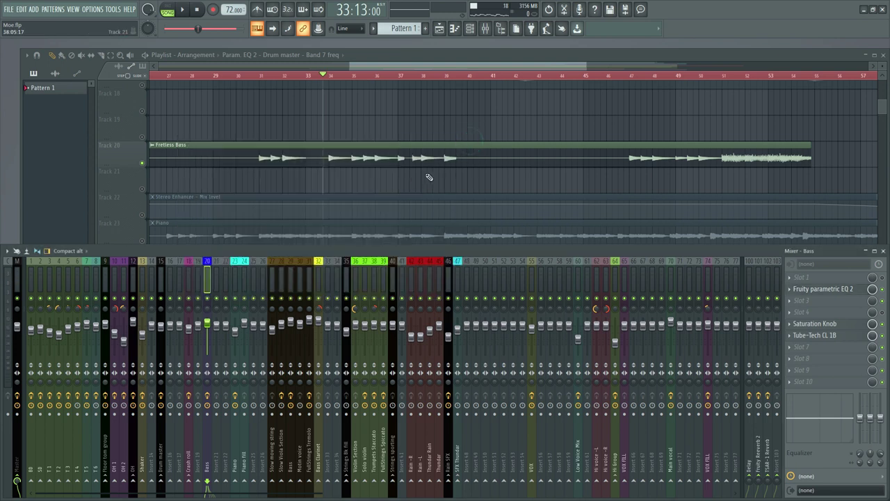
# Step: Open the Bass channel's Saturation Knob, audition it from 33:13, turn the saturation to 2.4, and close the plugin
pyautogui.click(831, 325)
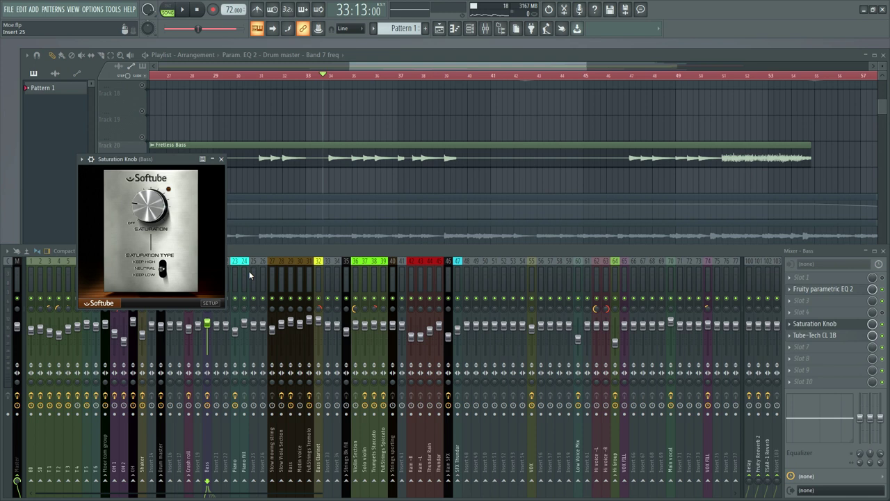
pyautogui.press('space')
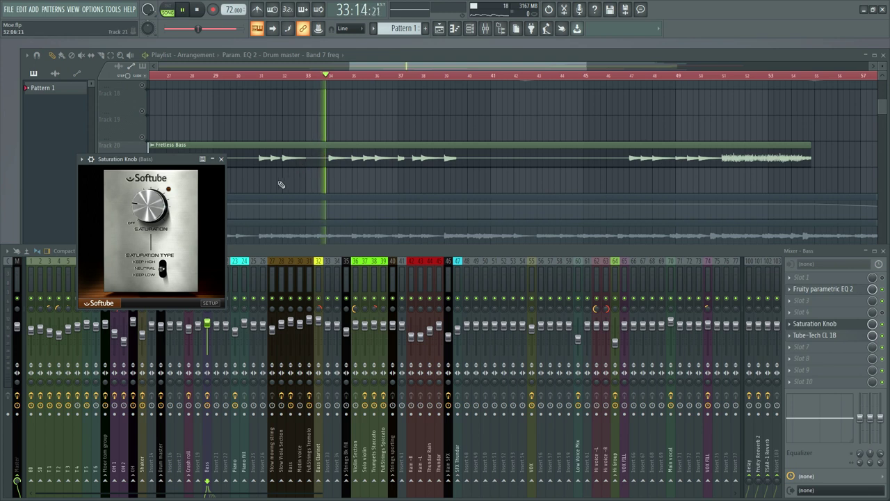
pyautogui.press('space')
pyautogui.press('space')
pyautogui.press('space')
pyautogui.moveTo(148, 206); pyautogui.dragTo(146, 253)
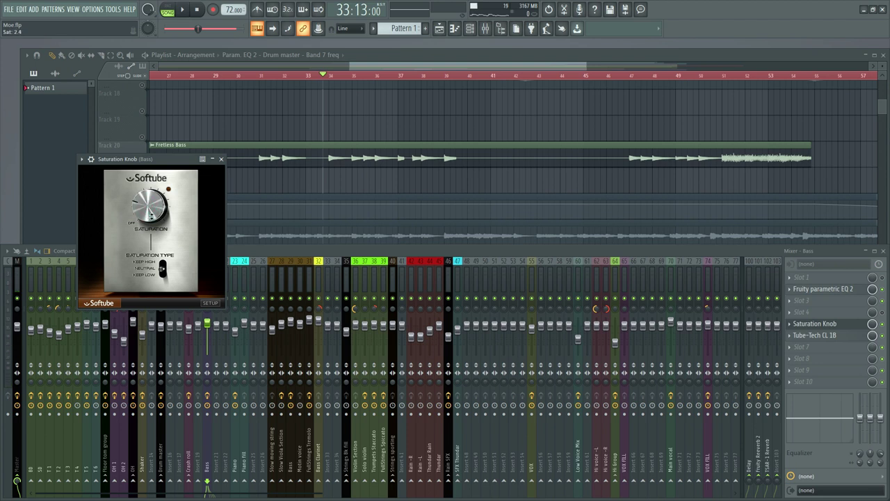
pyautogui.click(221, 160)
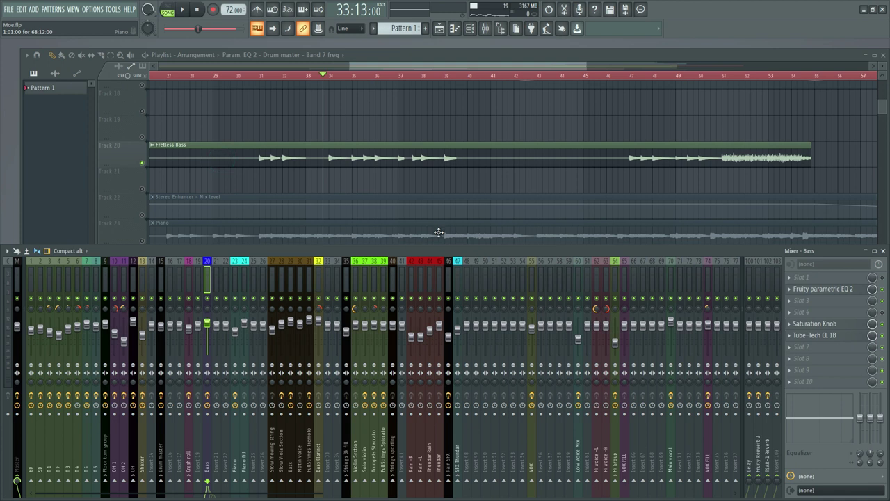
# Step: Reopen Saturation Knob, compare the bass from 33:13 with the effect bypassed and re-enabled, and close the plugin
pyautogui.click(815, 324)
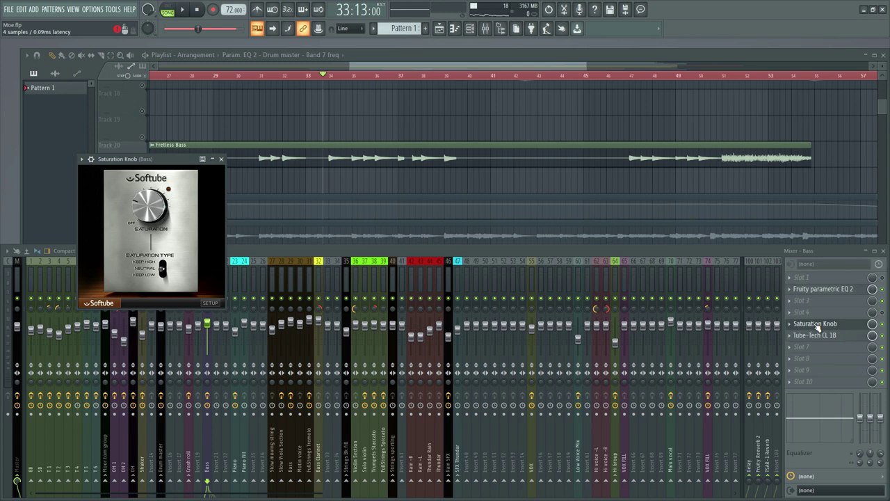
pyautogui.click(883, 324)
pyautogui.press('space')
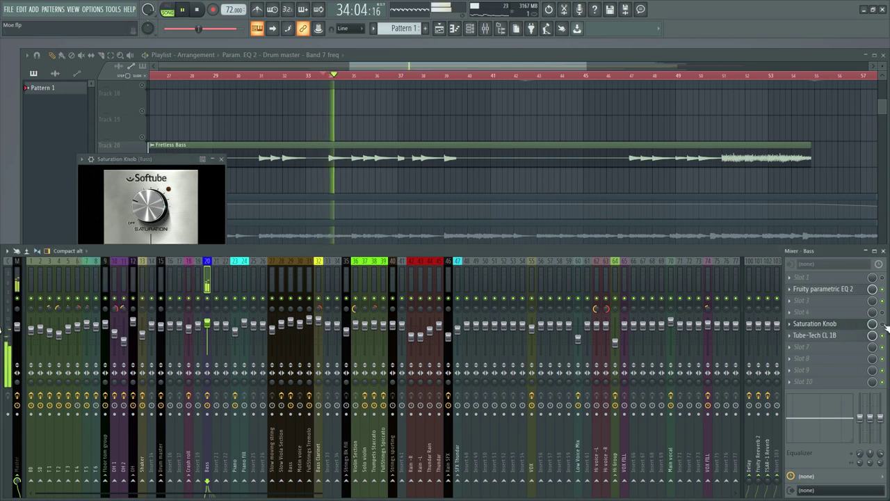
pyautogui.press('space')
pyautogui.click(883, 324)
pyautogui.press('space')
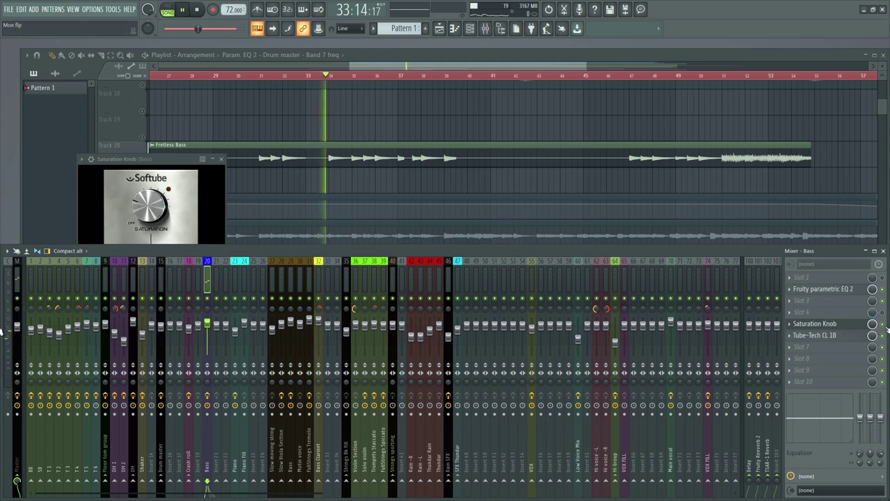
pyautogui.press('space')
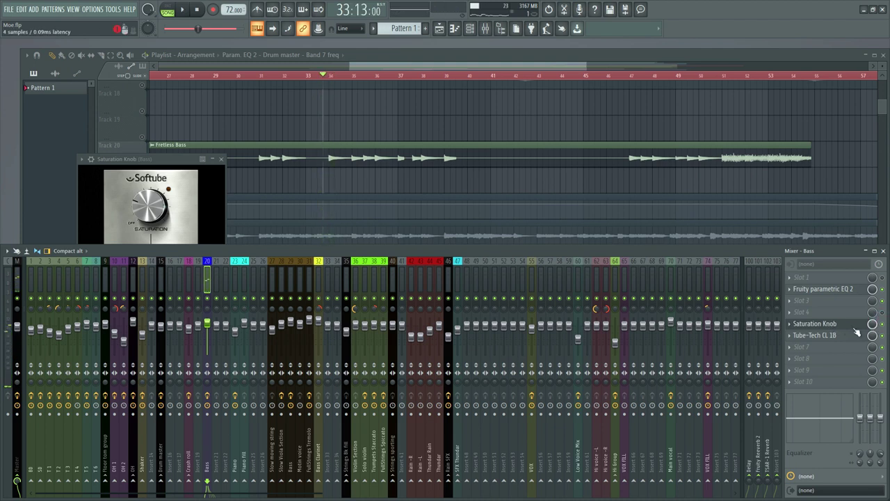
pyautogui.click(191, 212)
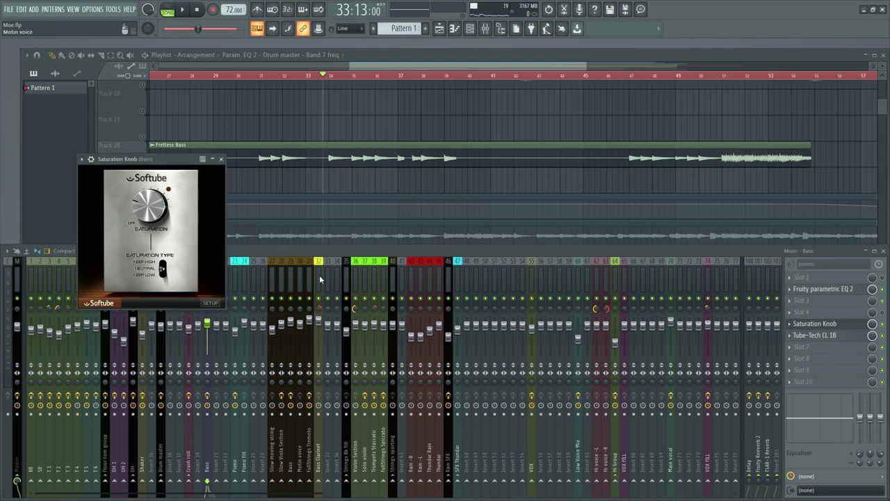
pyautogui.click(220, 159)
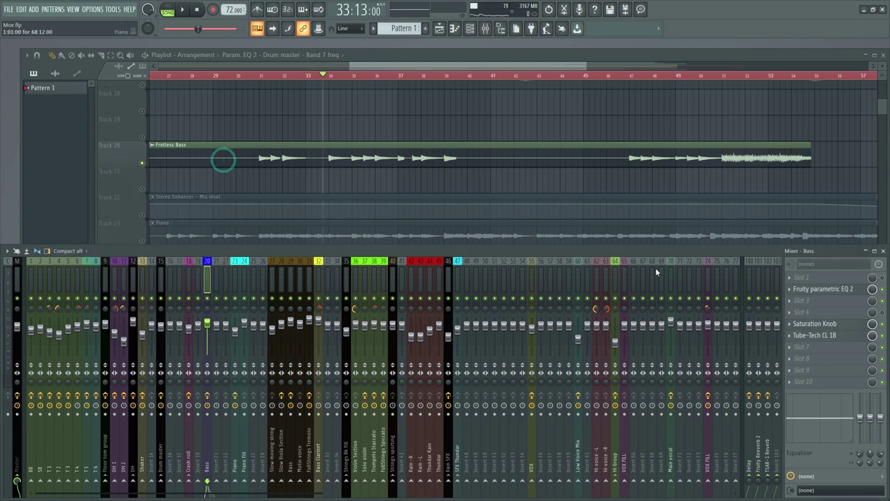
# Step: Open the Bass channel's Tube-Tech CL 1B and audition its compression from 33:13, replaying after examining the settings
pyautogui.click(814, 335)
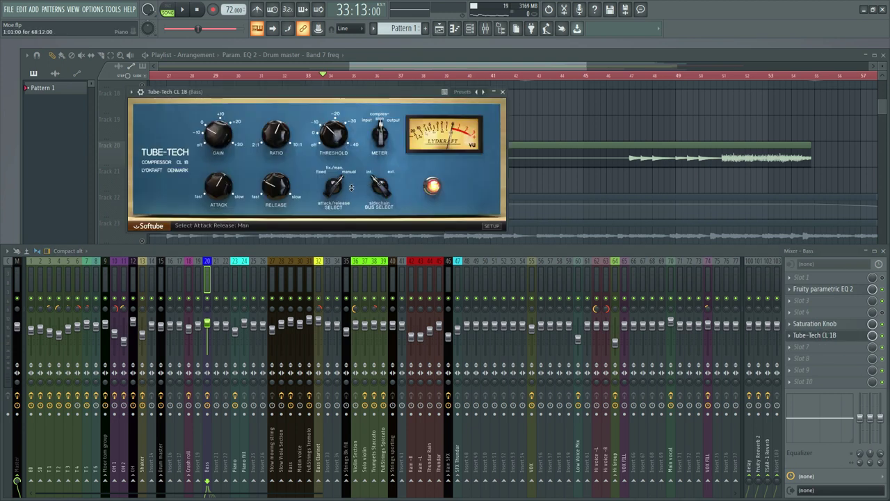
pyautogui.press('space')
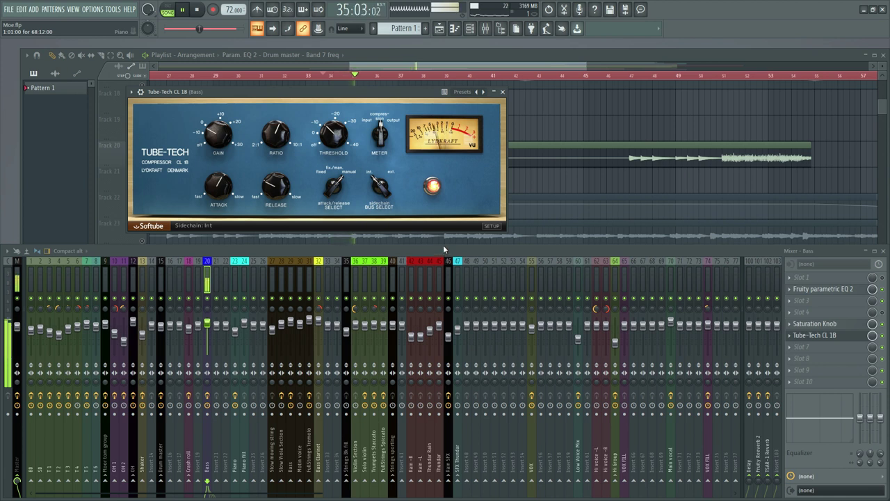
pyautogui.press('space')
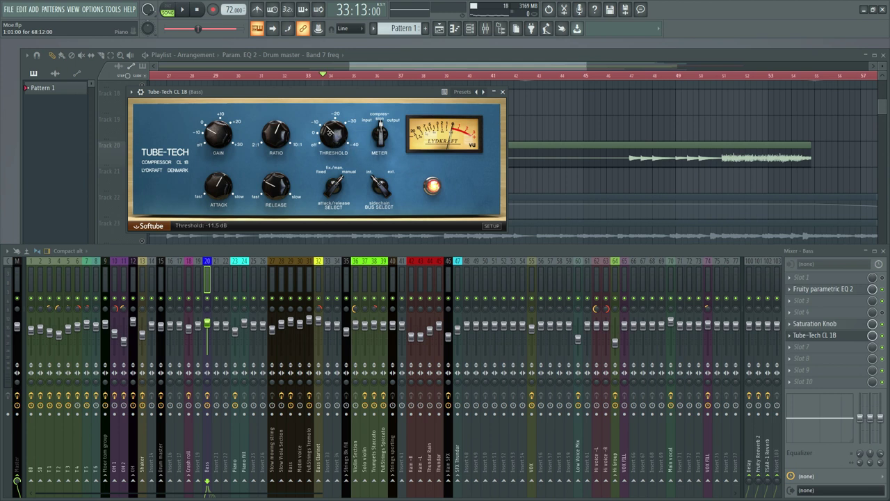
pyautogui.moveTo(349, 95); pyautogui.dragTo(339, 107)
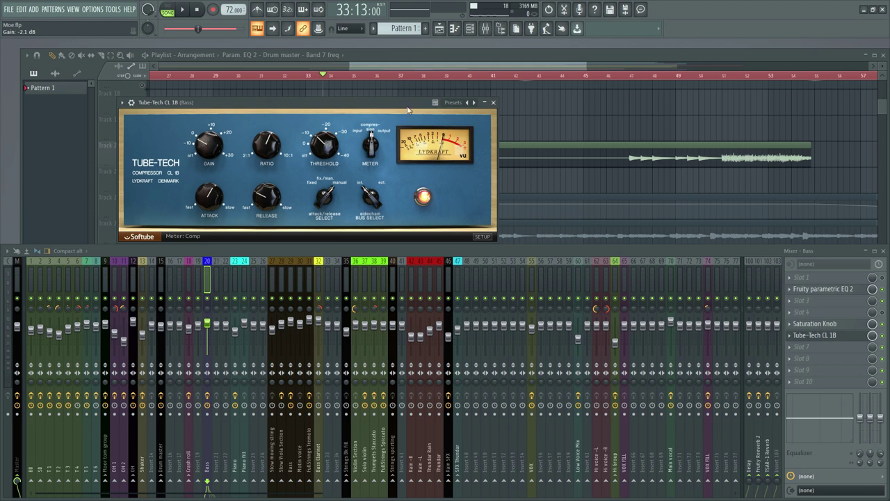
pyautogui.click(182, 10)
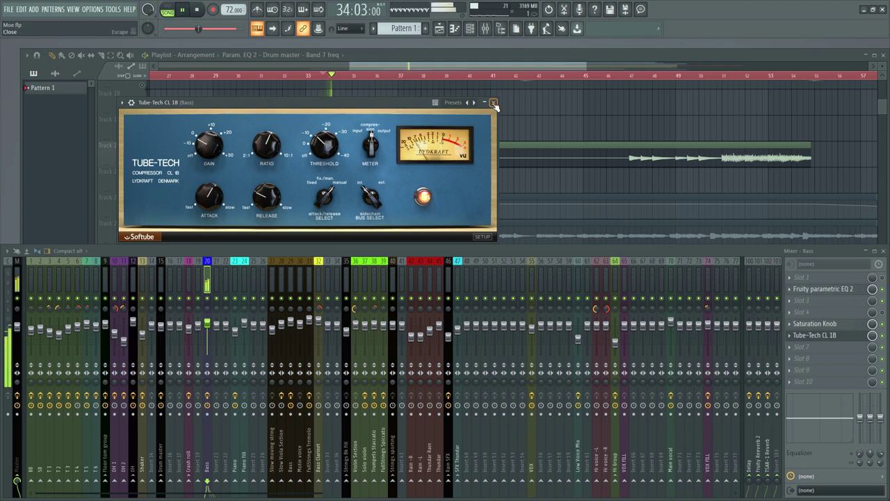
# Step: Close the Bass channel's Tube-Tech CL 1B and audition the Fretless Bass clip's final passage from around bar 51
pyautogui.click(493, 102)
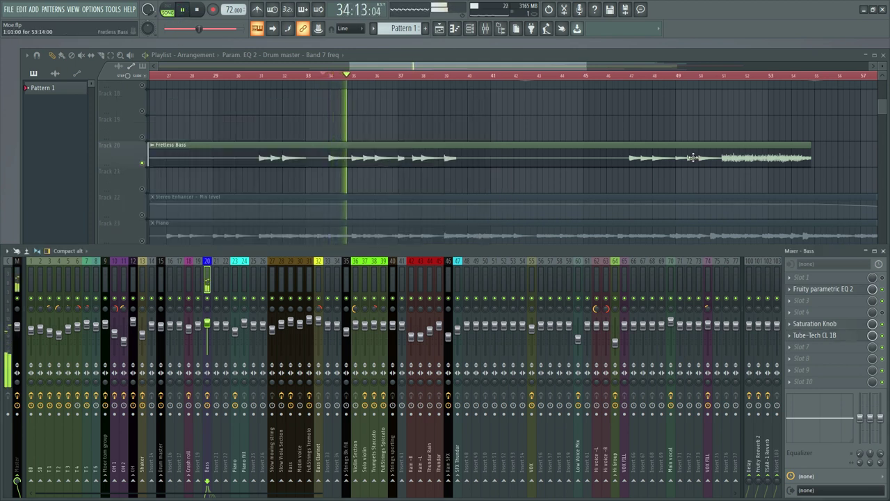
pyautogui.click(719, 76)
pyautogui.scroll(3, 748, 75)
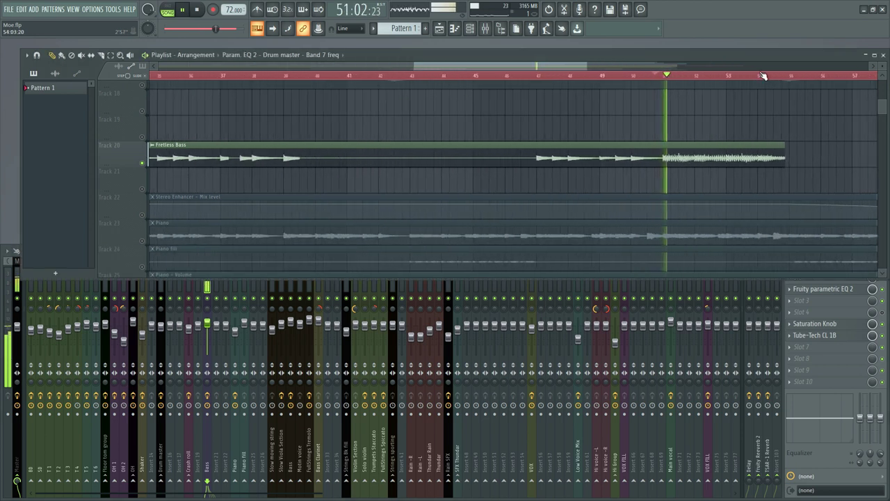
pyautogui.scroll(-4, 763, 76)
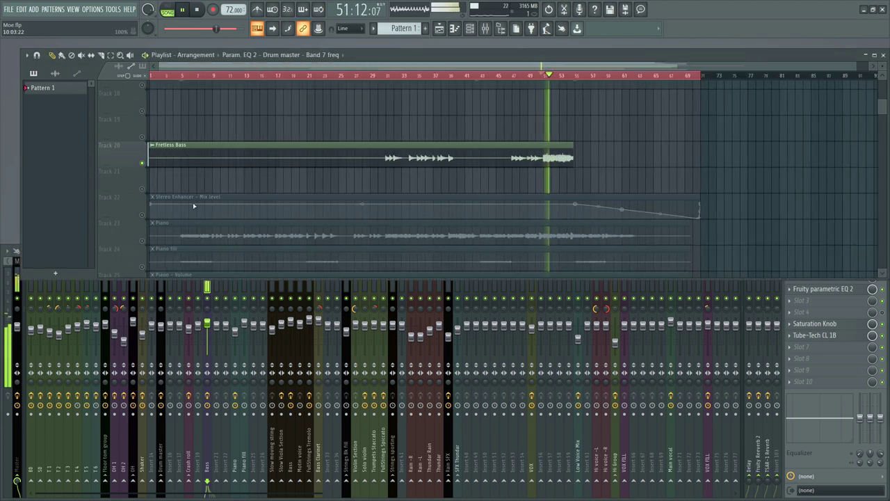
# Step: Stop playback and unmute the Stereo Enhancer – Mix level, Piano, Piano fill and Piano – Volume playlist tracks
pyautogui.click(143, 214)
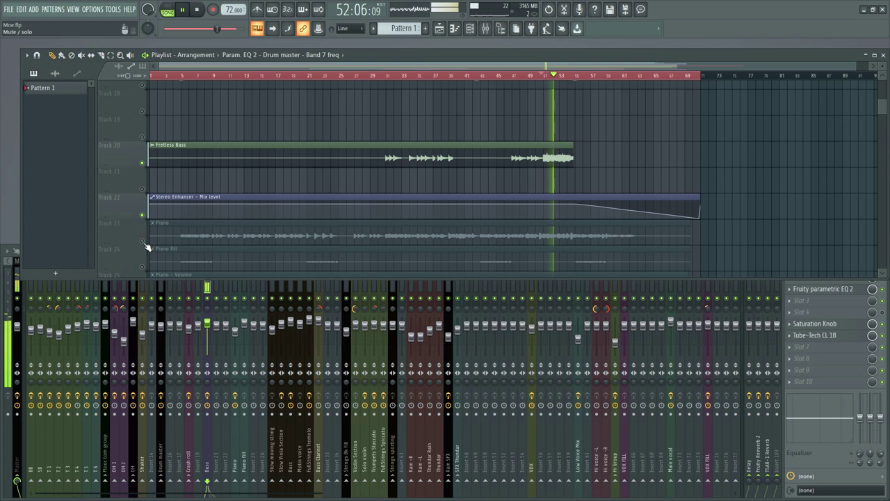
pyautogui.scroll(-4, 222, 212)
pyautogui.press('space')
pyautogui.click(142, 162)
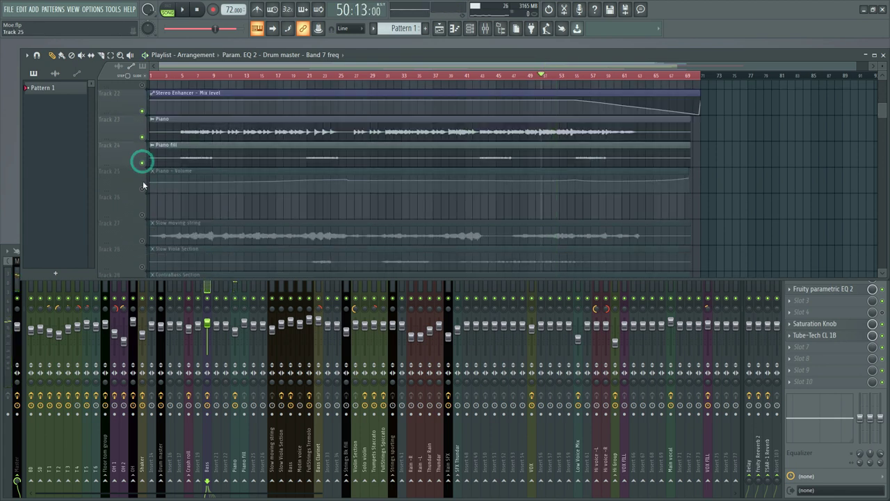
pyautogui.click(142, 188)
# Step: Audition the piano tracks from bar 4, shorten the playlist to uncover the mixer, and select the Piano channel
pyautogui.click(174, 75)
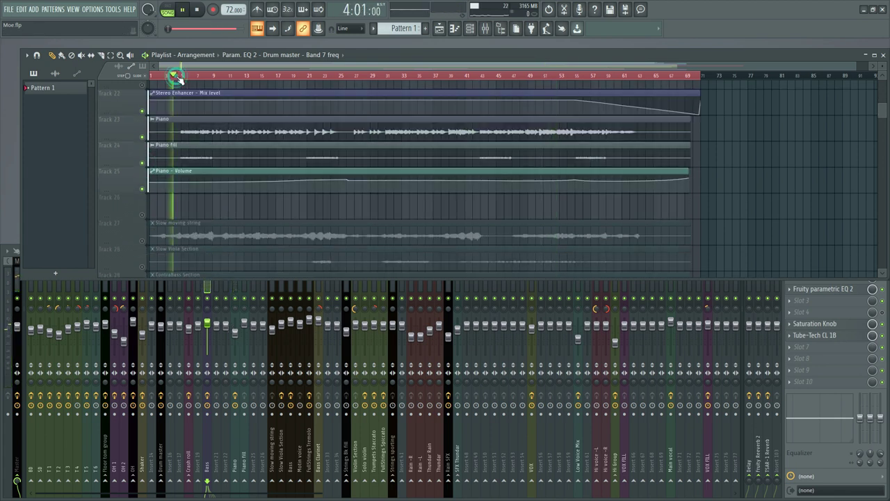
pyautogui.scroll(2, 188, 78)
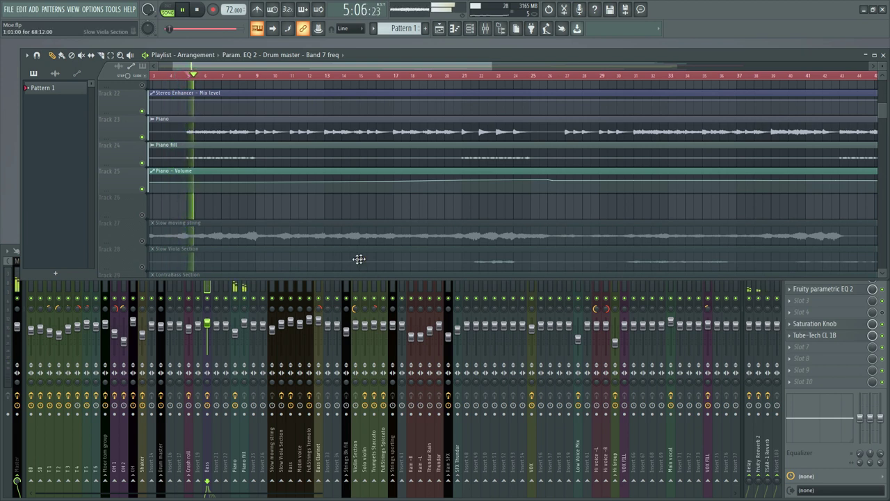
pyautogui.moveTo(323, 276); pyautogui.dragTo(320, 253)
pyautogui.click(284, 279)
pyautogui.click(244, 281)
pyautogui.press('space')
pyautogui.click(236, 276)
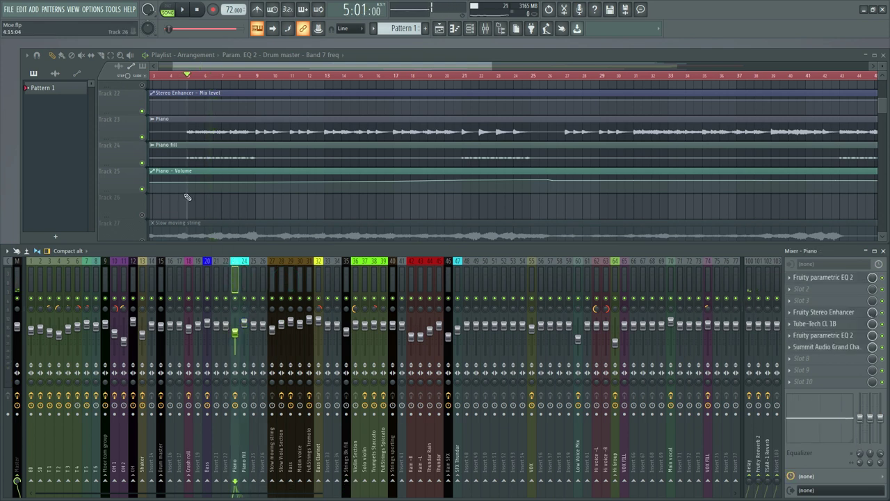
# Step: Mute the Piano fill and Piano – Volume tracks, and audition the Piano track from bar 5
pyautogui.click(142, 163)
pyautogui.click(142, 189)
pyautogui.press('space')
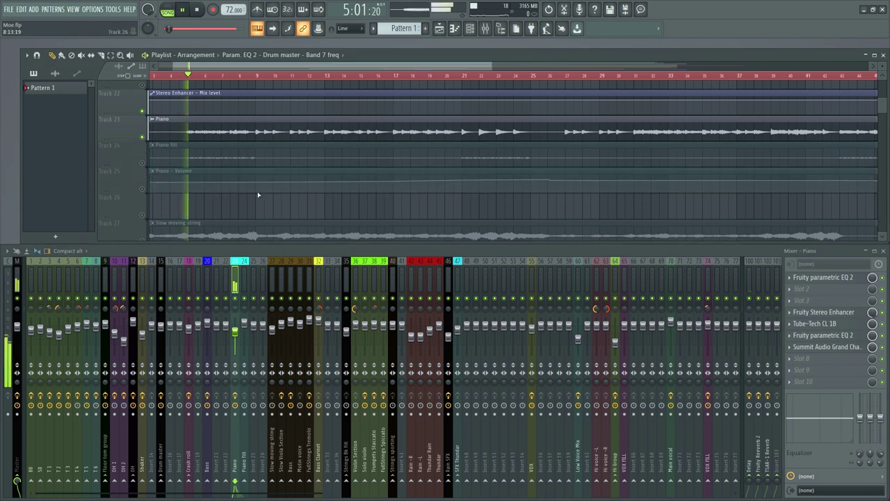
pyautogui.press('space')
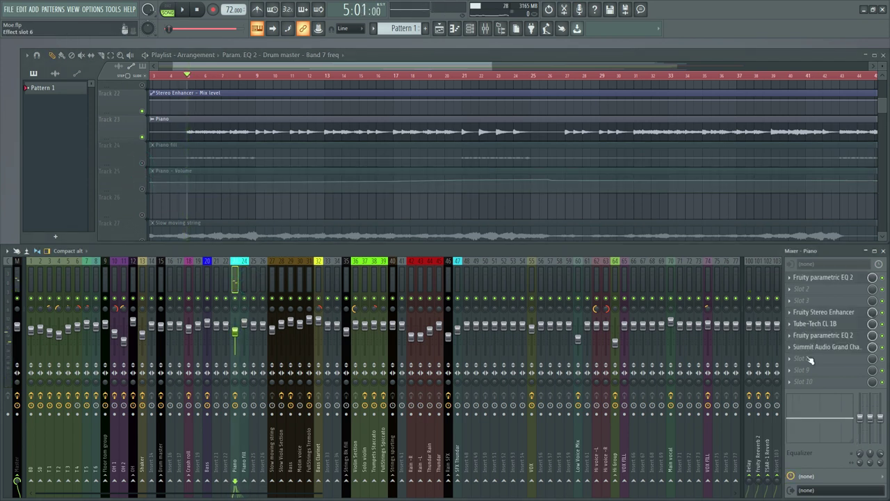
# Step: Open the Piano channel's first Fruity Parametric EQ 2 and watch its spectrum during playback from bar 5
pyautogui.click(831, 278)
pyautogui.press('space')
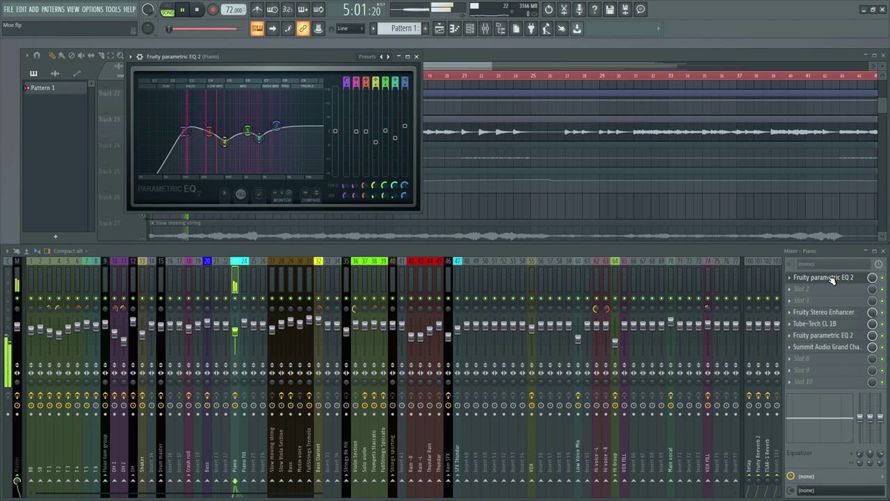
pyautogui.press('space')
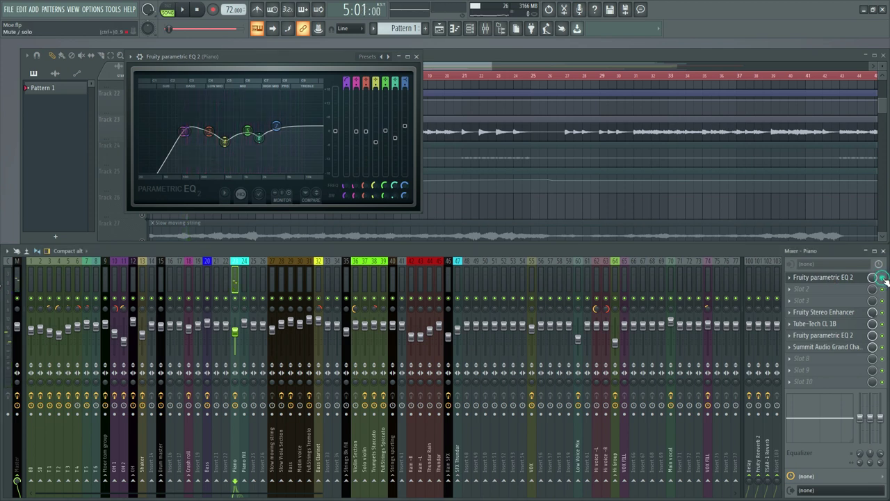
# Step: Compare the piano from bar 5 with all its effects bypassed and with only the first EQ enabled, then close the EQ
pyautogui.press('space')
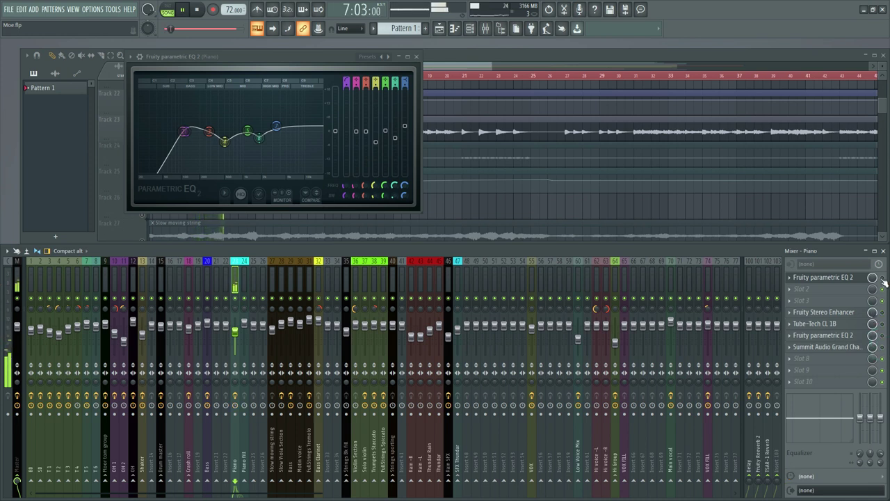
pyautogui.press('space')
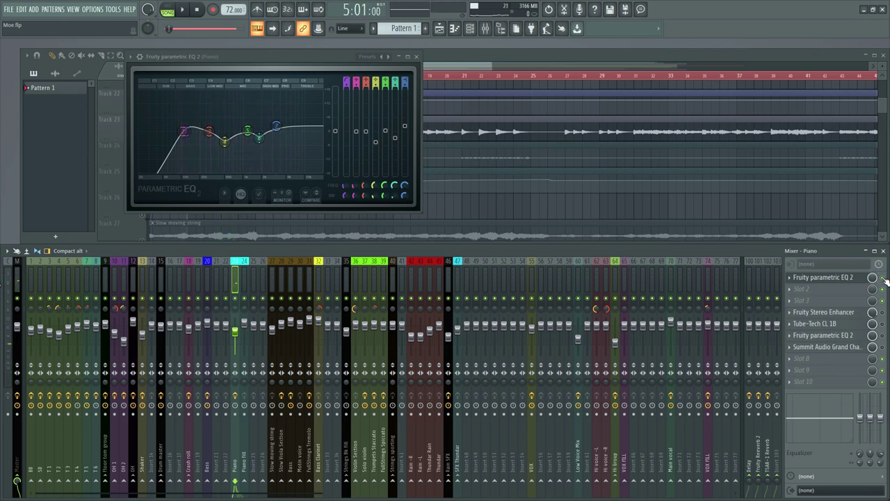
pyautogui.press('space')
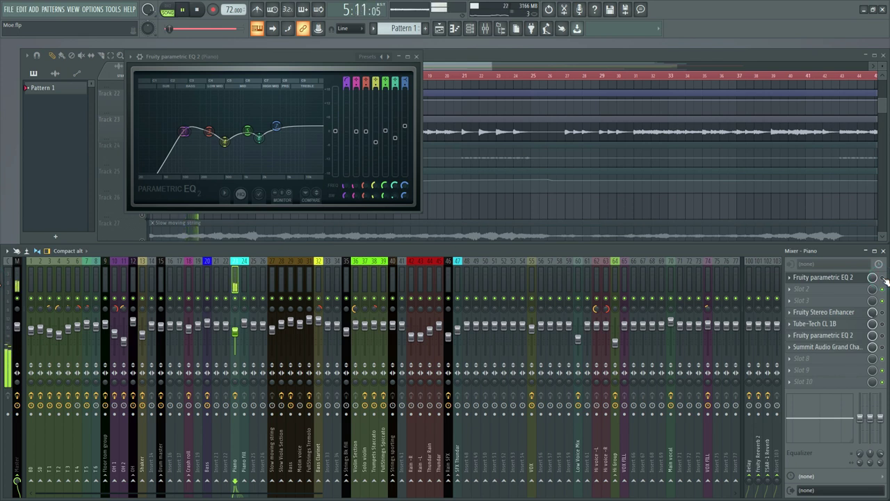
pyautogui.press('space')
pyautogui.press('space')
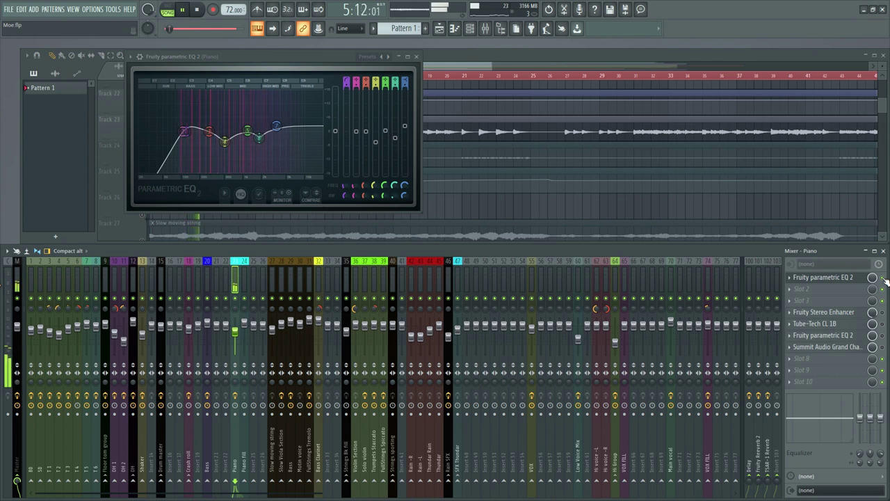
pyautogui.click(418, 56)
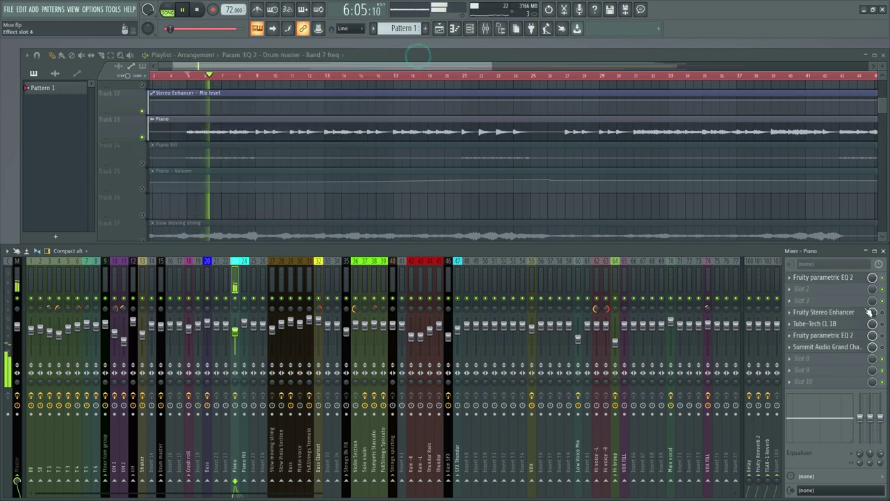
pyautogui.press('space')
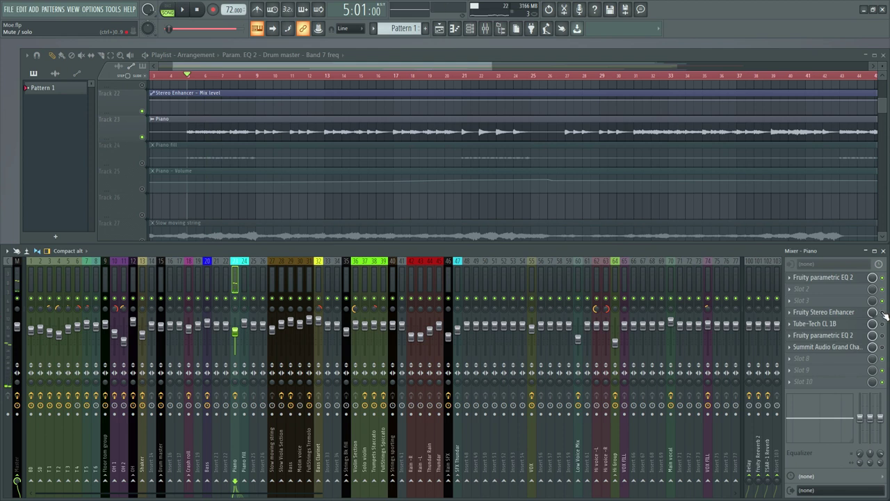
# Step: Open the Piano channel's Fruity Stereo Enhancer, compare its effect on the piano from bar 5, and close it
pyautogui.click(844, 312)
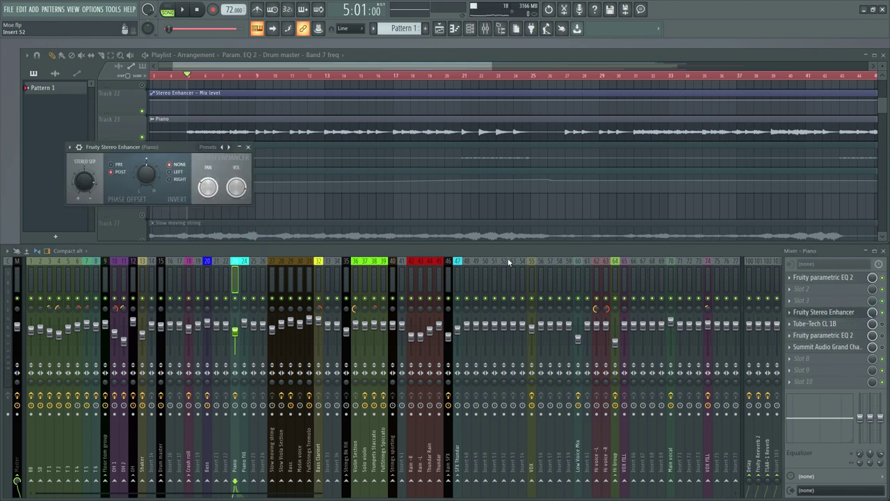
pyautogui.click(884, 313)
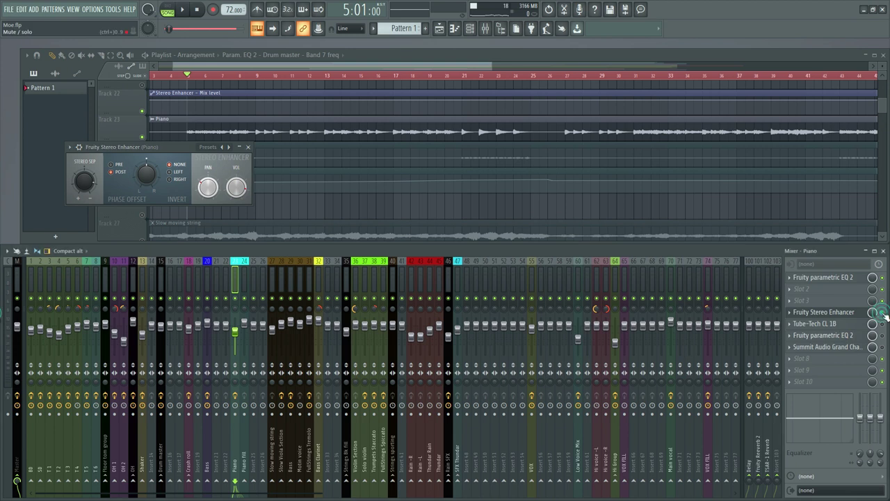
pyautogui.press('space')
pyautogui.press('space')
pyautogui.press('space')
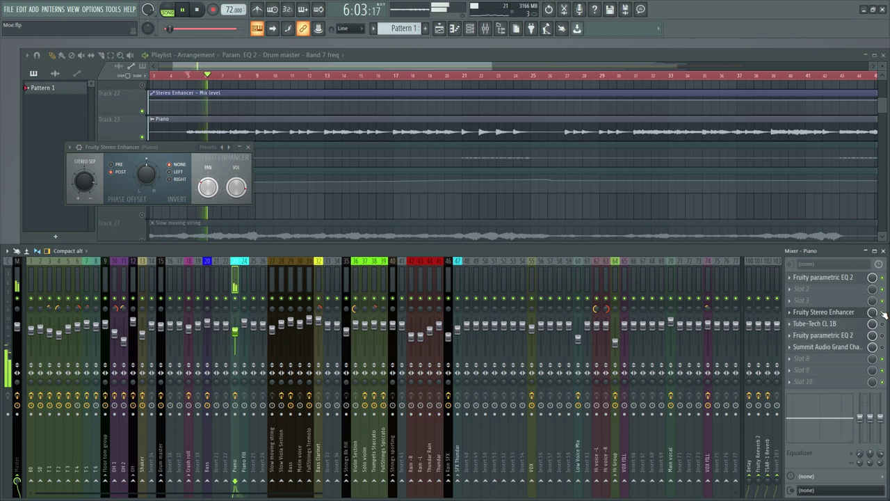
pyautogui.press('space')
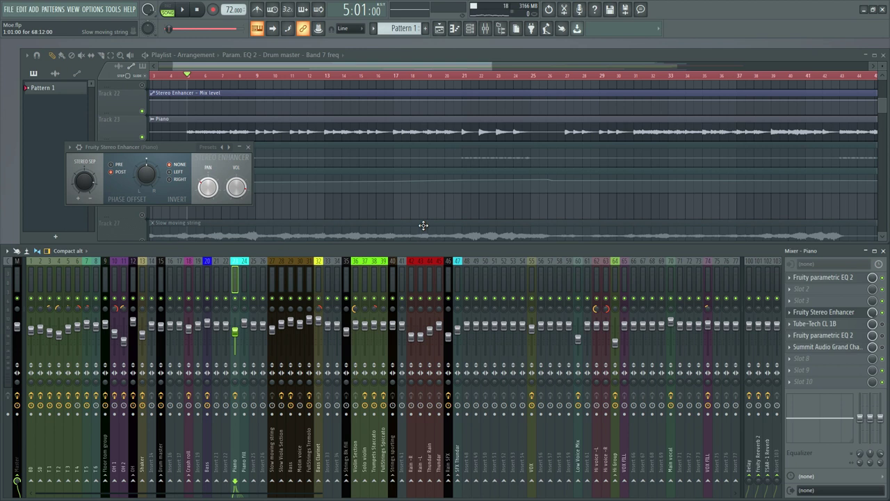
pyautogui.click(248, 147)
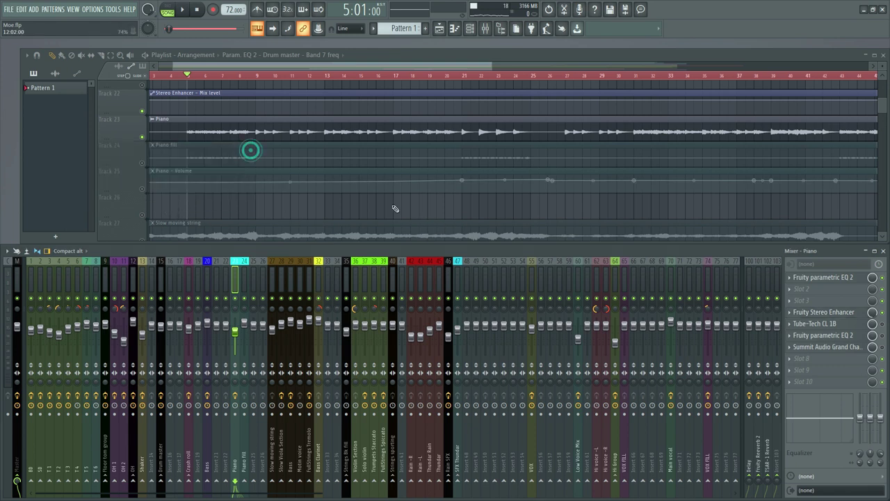
# Step: Open the Piano channel's Tube-Tech CL 1B, audition its compression from bar 5 with the effect enabled, and close it
pyautogui.click(822, 324)
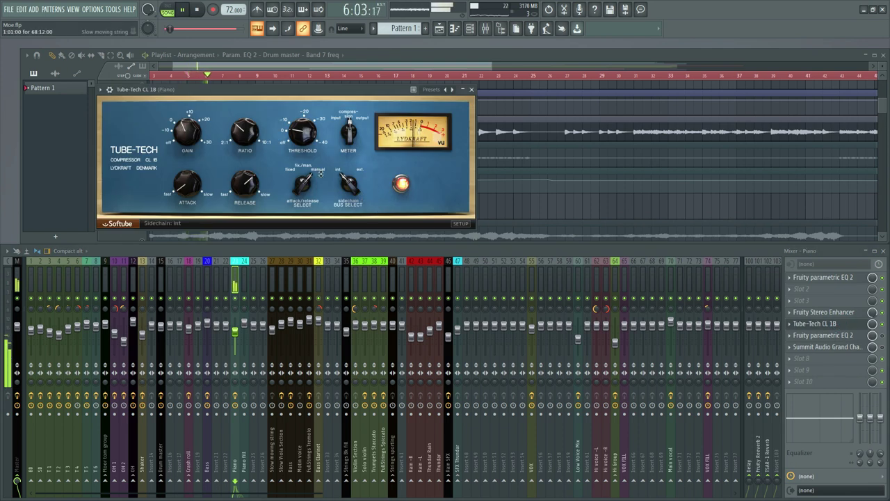
pyautogui.press('space')
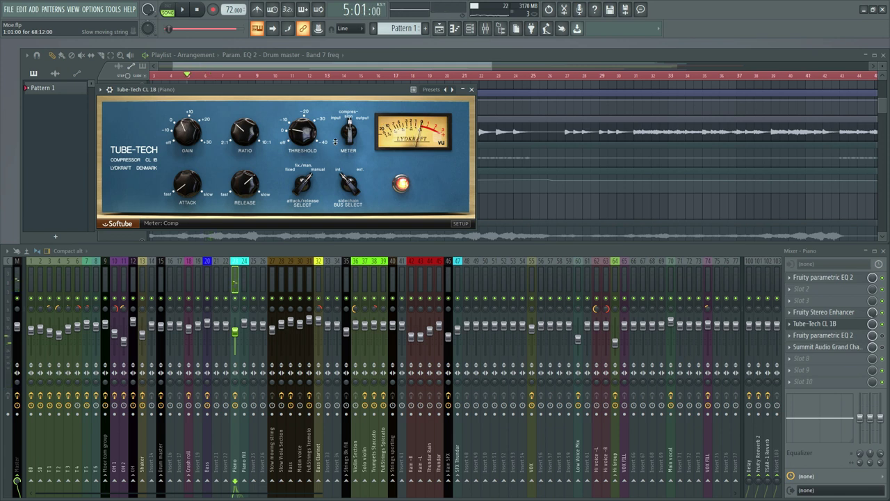
pyautogui.click(471, 89)
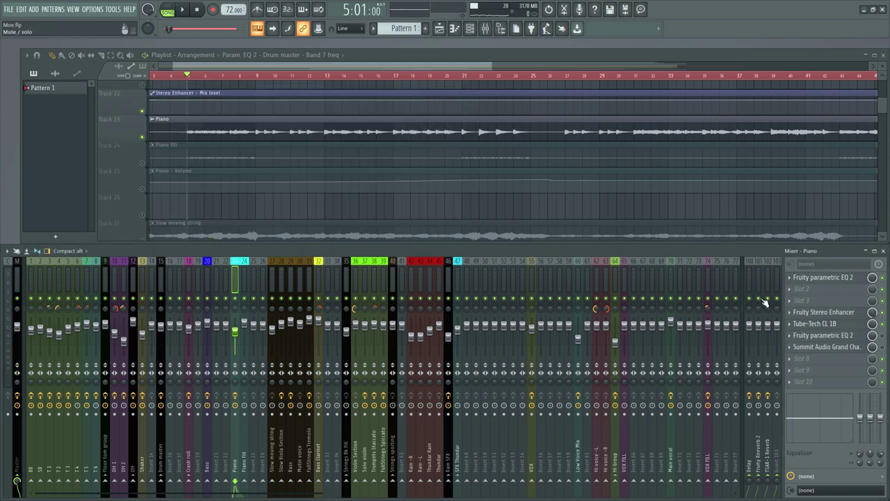
# Step: In the Piano channel's second Fruity Parametric EQ 2, audition band 3 boosted about 8.7 dB near 480 Hz, restore it to a cut, and close
pyautogui.click(815, 335)
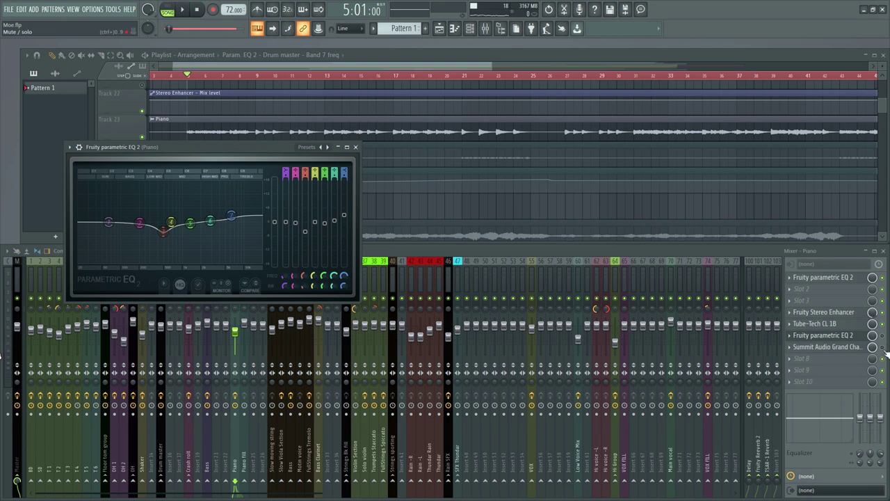
pyautogui.press('space')
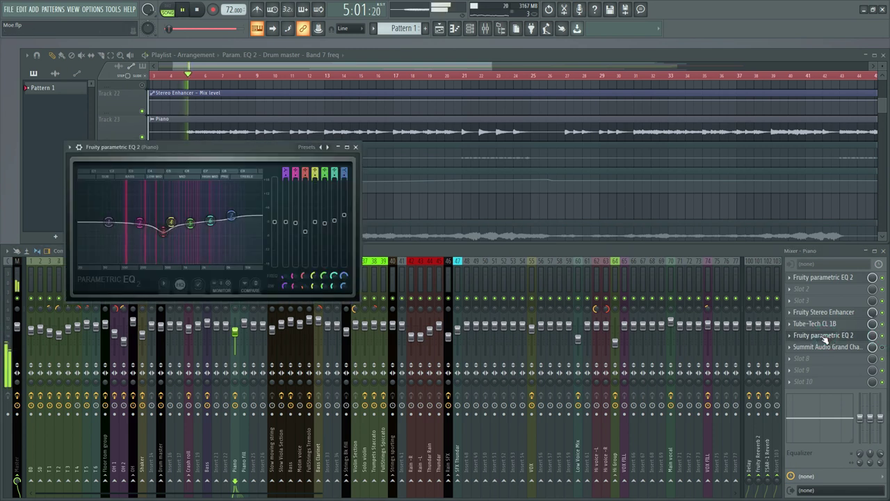
pyautogui.moveTo(164, 231); pyautogui.dragTo(162, 203)
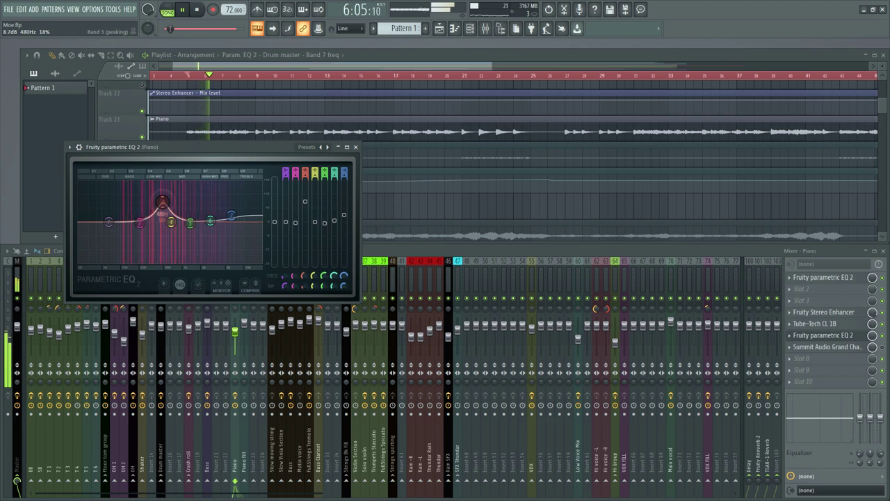
pyautogui.press('space')
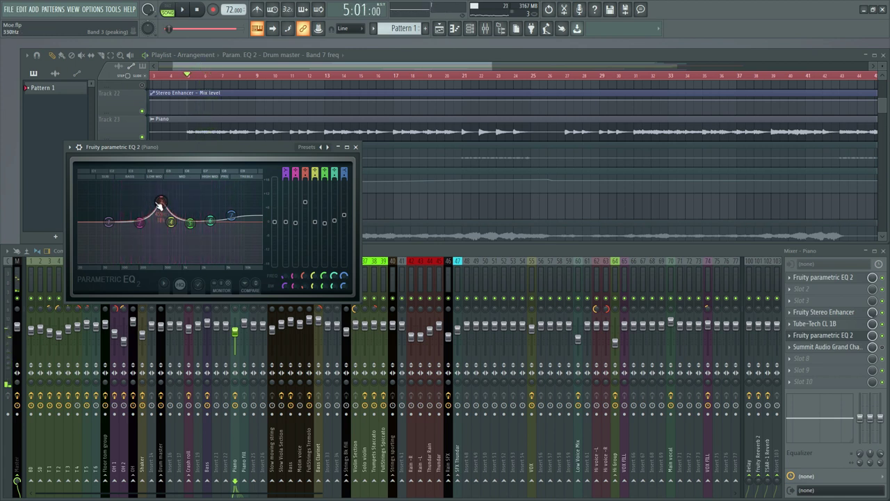
pyautogui.moveTo(162, 201); pyautogui.dragTo(162, 233)
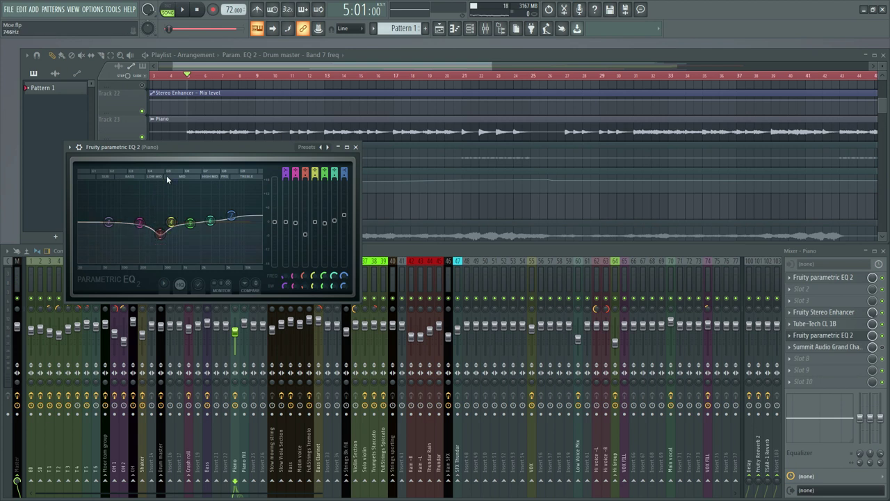
pyautogui.click(355, 147)
# Step: Open the Piano channel's Summit Audio Grand Channel, move it over the mixer, and enlarge the Piano playlist track to examine its waveform
pyautogui.click(826, 347)
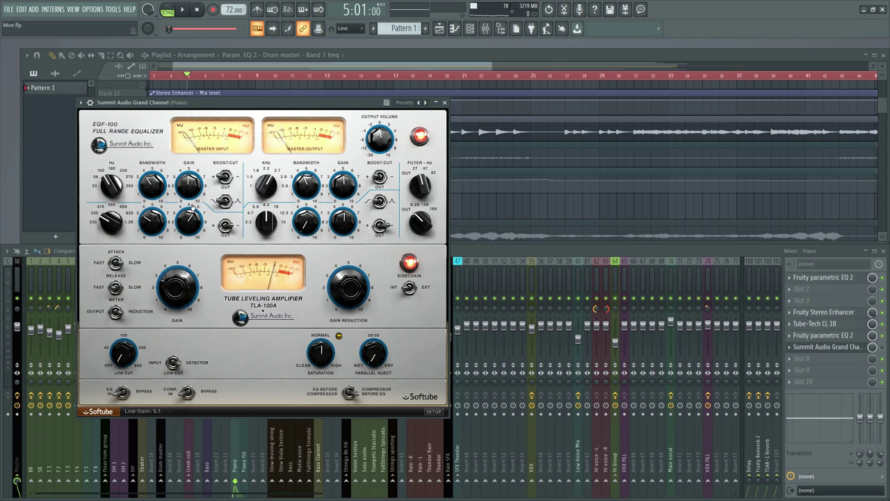
pyautogui.moveTo(295, 103); pyautogui.dragTo(355, 97)
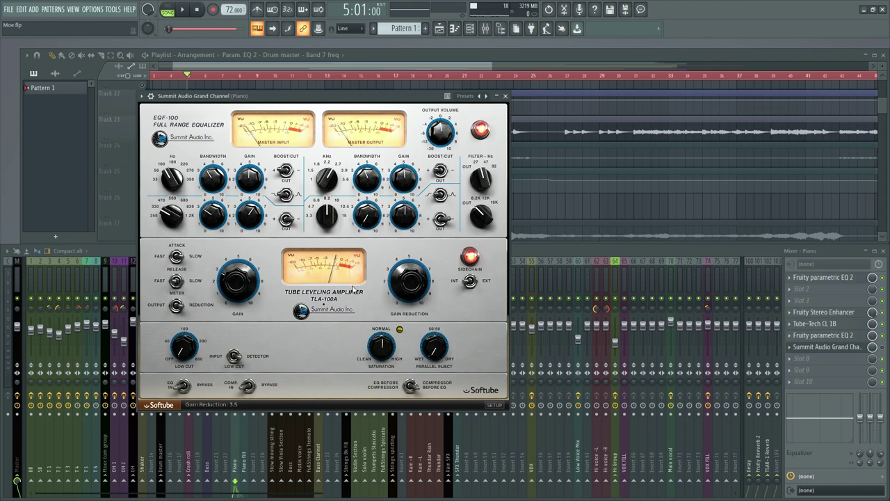
pyautogui.moveTo(447, 96); pyautogui.dragTo(406, 194)
pyautogui.moveTo(124, 139); pyautogui.dragTo(124, 243)
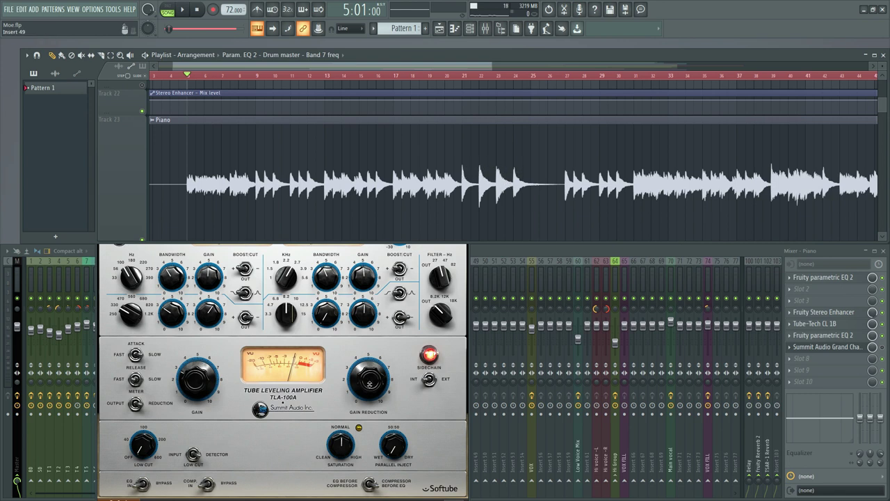
pyautogui.click(370, 382)
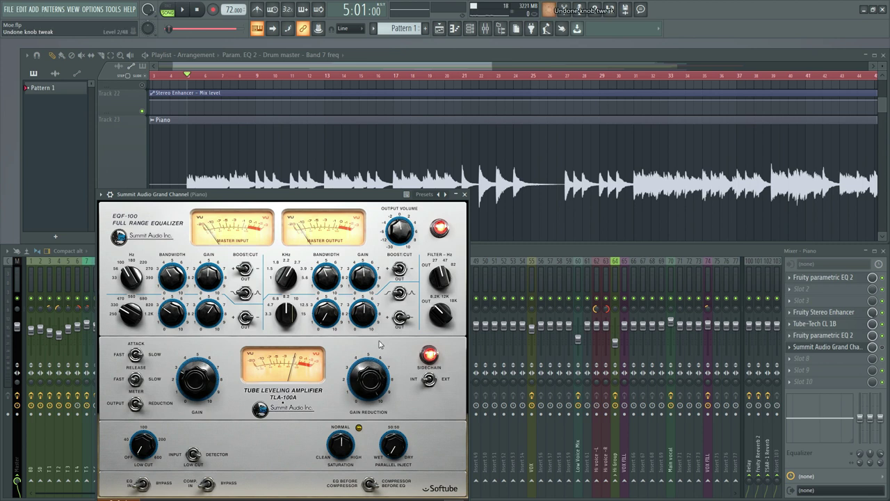
# Step: Set the Summit Audio Grand Channel's Gain Reduction to 3.8 and compare the piano from bar 5 with its EQ bypassed and engaged
pyautogui.moveTo(375, 372); pyautogui.dragTo(363, 426)
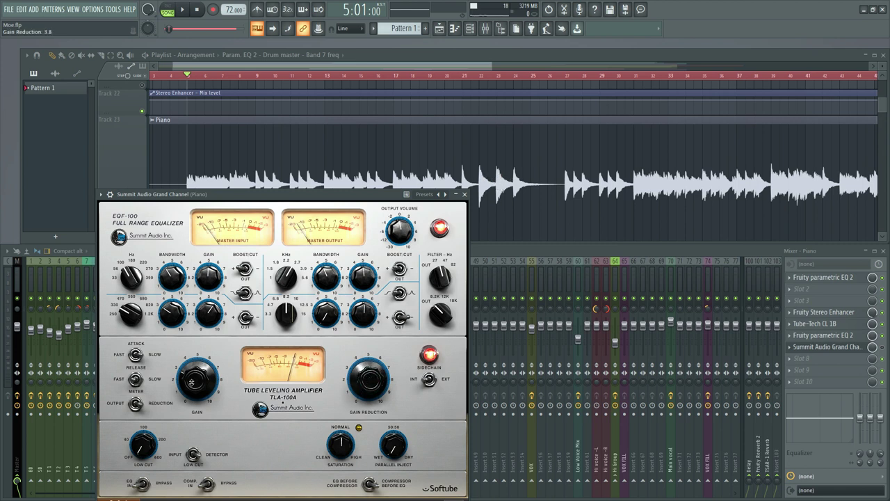
pyautogui.moveTo(353, 195); pyautogui.dragTo(669, 125)
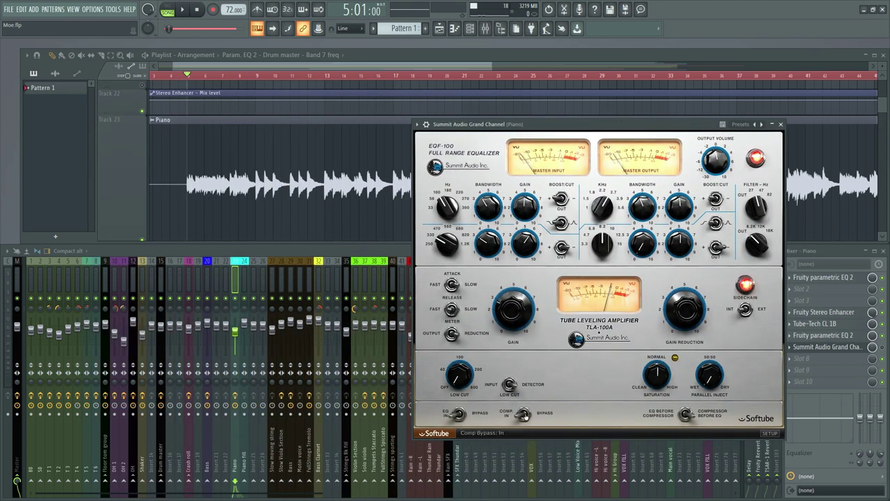
pyautogui.click(458, 414)
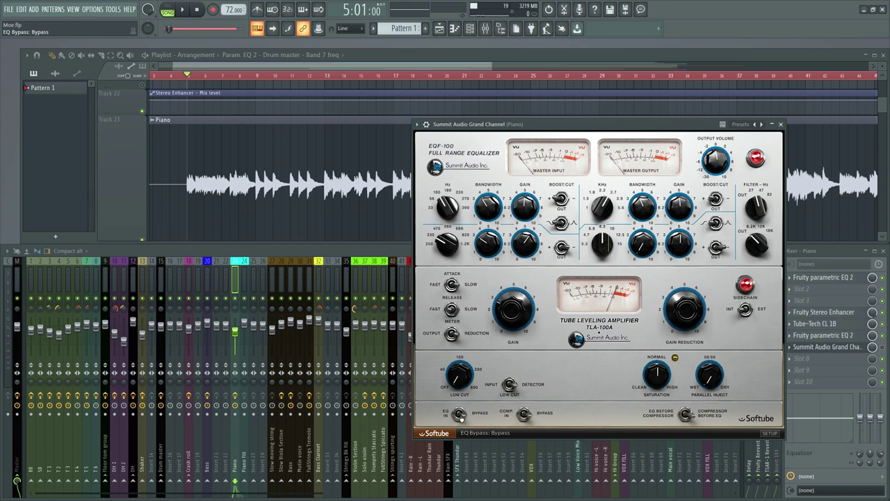
pyautogui.press('space')
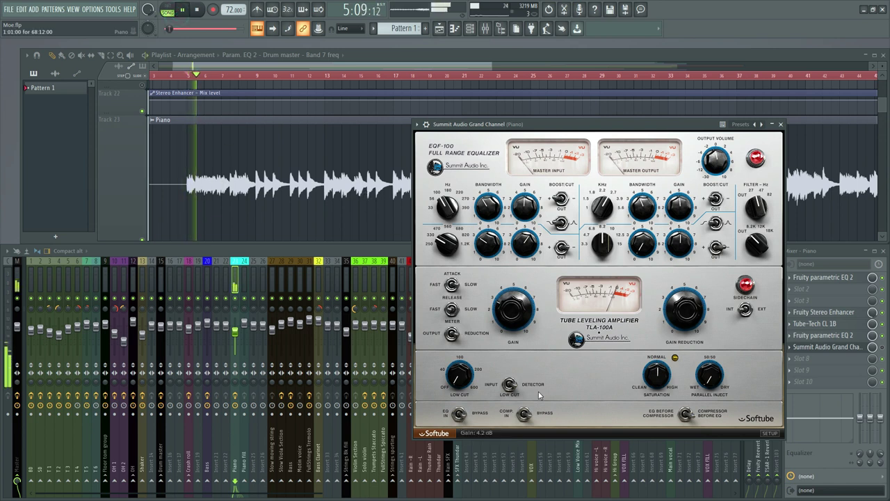
pyautogui.click(460, 416)
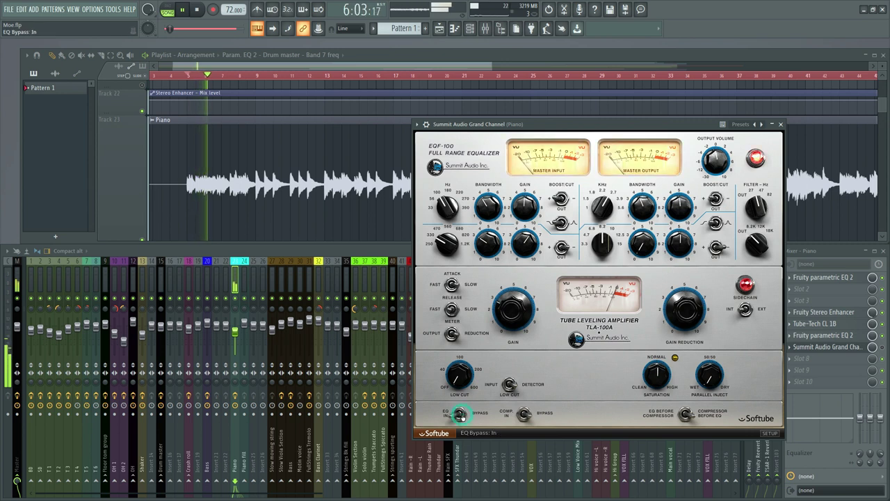
pyautogui.click(526, 415)
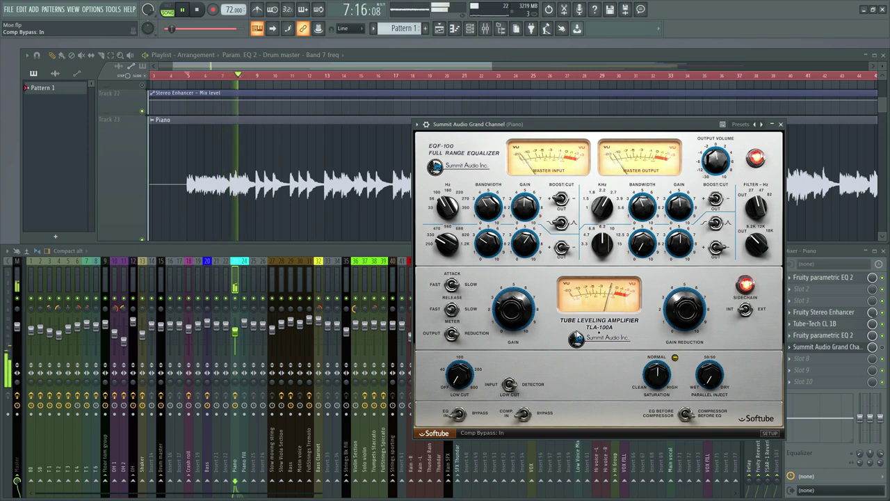
# Step: Audition the piano from bar 5 with the Grand Channel's EQ and compressor both bypassed, then with only the EQ in
pyautogui.click(248, 283)
pyautogui.press('space')
pyautogui.click(840, 347)
pyautogui.click(840, 347)
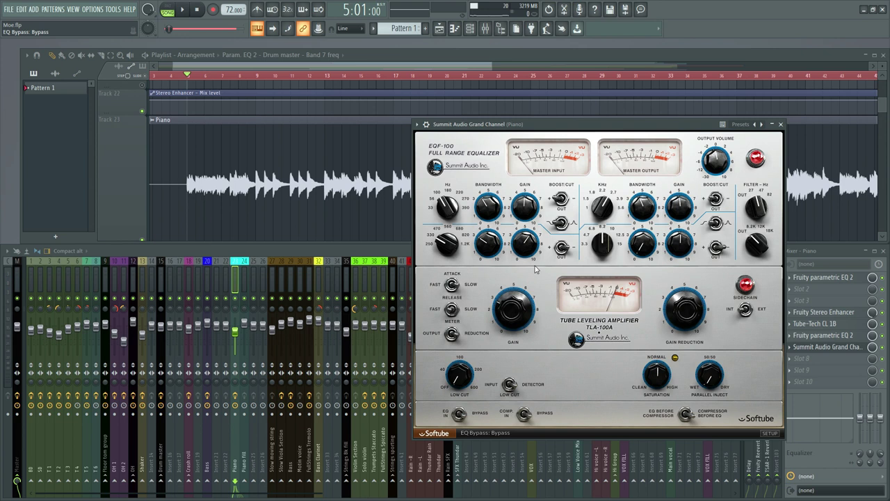
pyautogui.press('space')
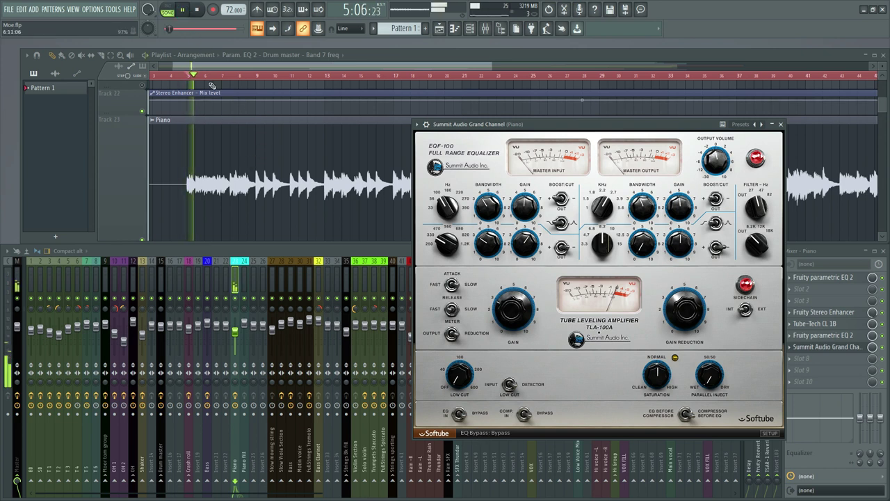
pyautogui.click(198, 11)
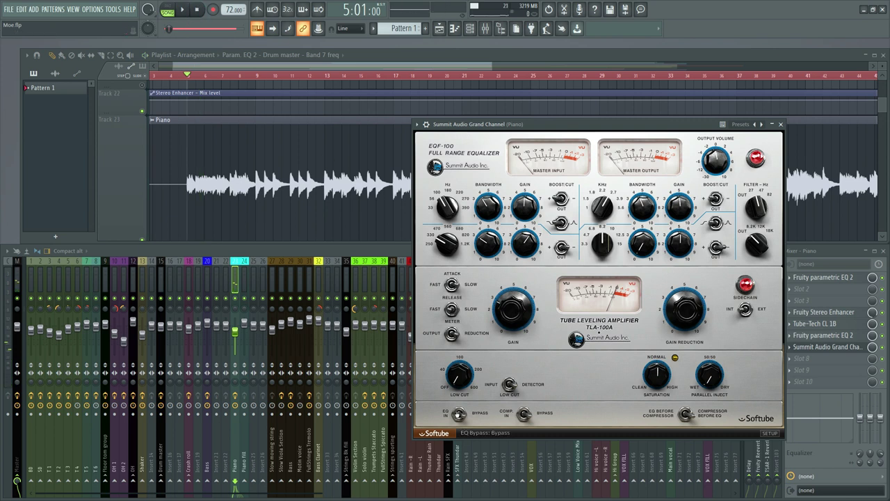
pyautogui.click(183, 10)
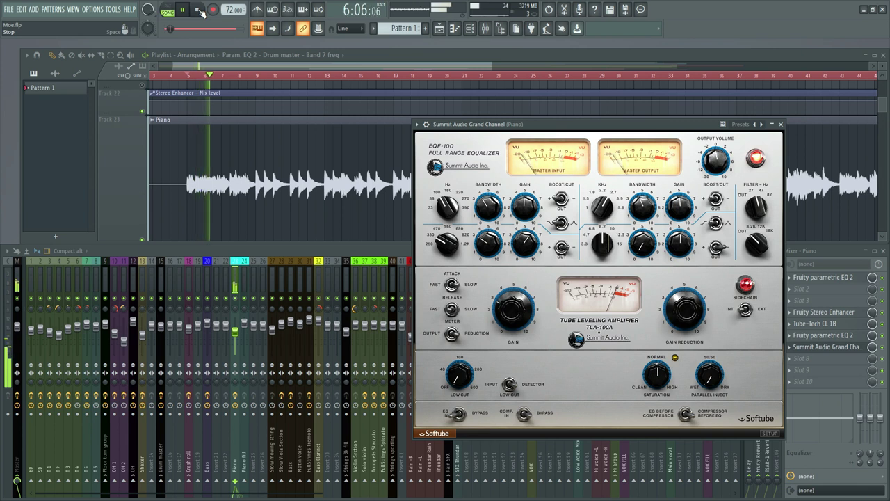
pyautogui.click(199, 11)
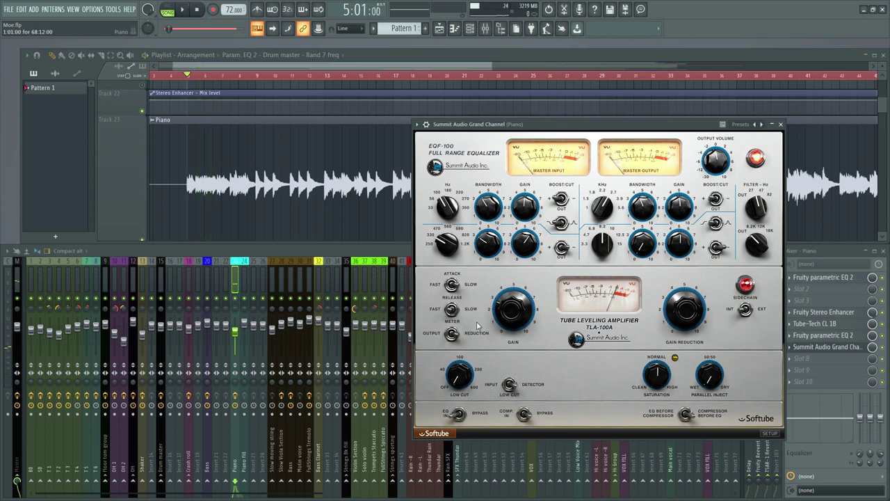
# Step: Switch the Grand Channel's compressor back in, audition the piano from bar 5 while toggling the effect slot, and close the plugin
pyautogui.click(525, 414)
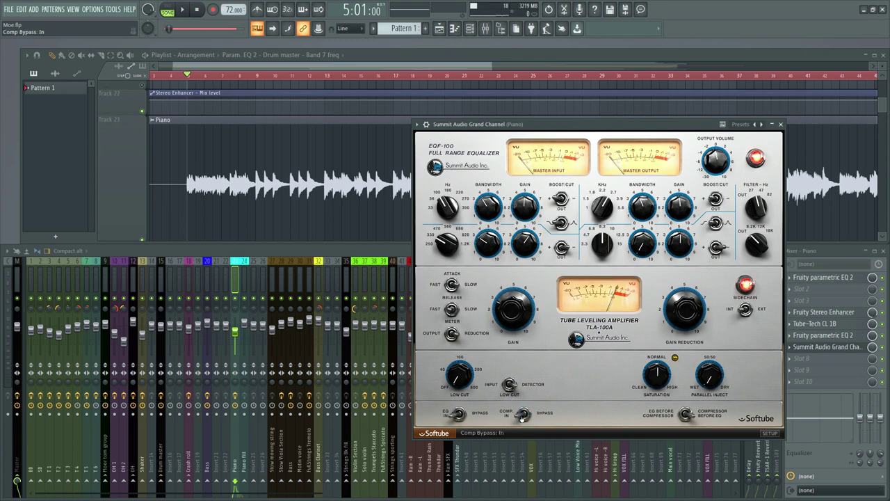
pyautogui.click(185, 10)
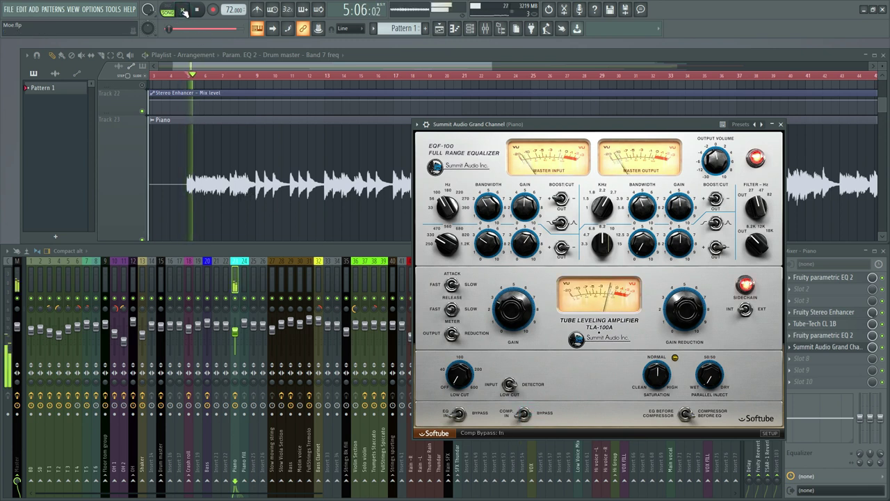
pyautogui.moveTo(634, 125); pyautogui.dragTo(400, 101)
pyautogui.click(881, 346)
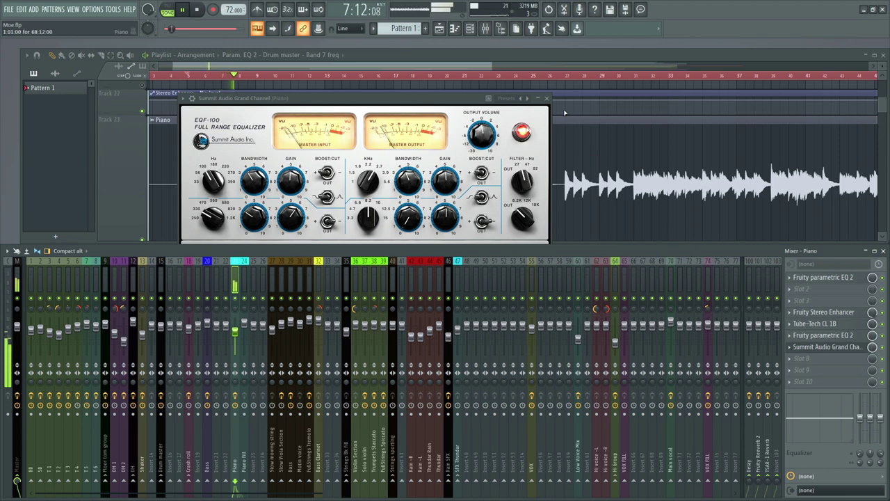
pyautogui.click(548, 98)
pyautogui.press('space')
# Step: Solo the Piano fill playlist track, play it from bar 5, and select the Piano fill mixer channel
pyautogui.scroll(-3, 262, 177)
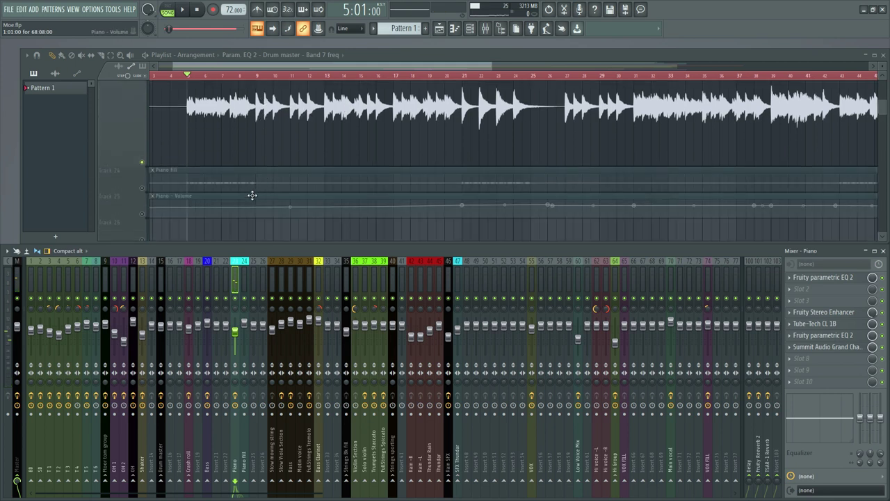
pyautogui.click(191, 178)
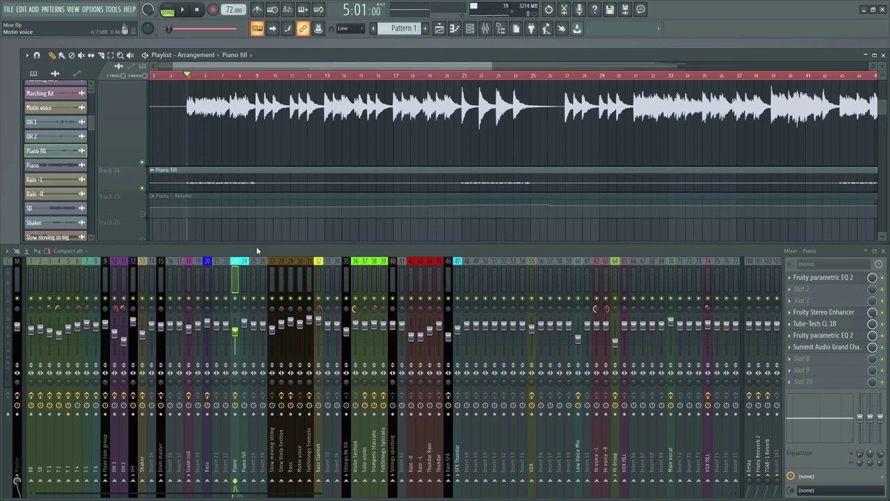
pyautogui.rightClick(142, 189)
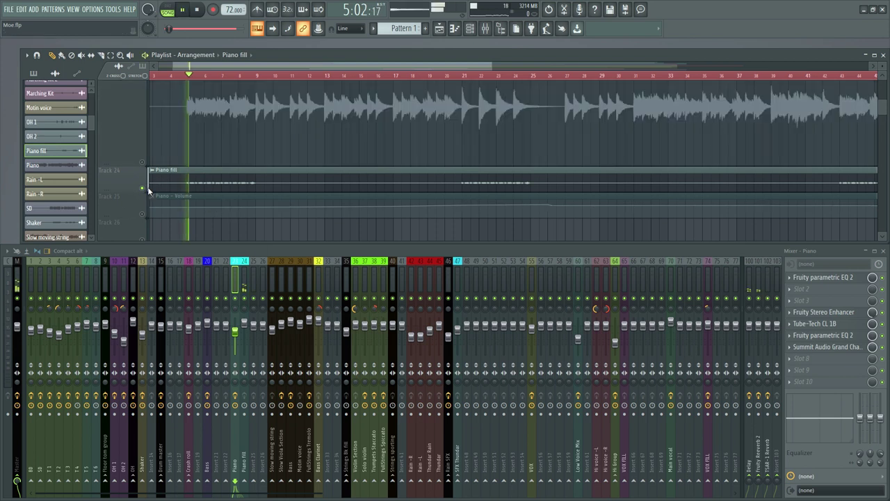
pyautogui.click(249, 282)
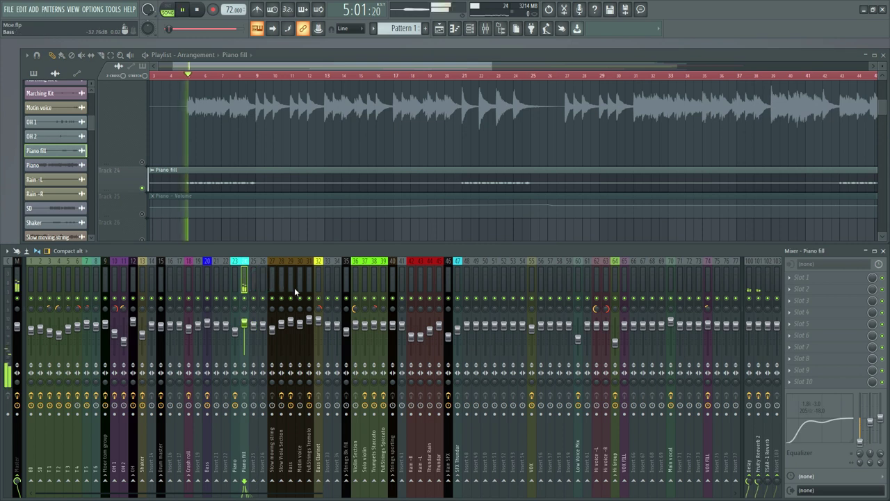
pyautogui.click(282, 282)
pyautogui.click(245, 285)
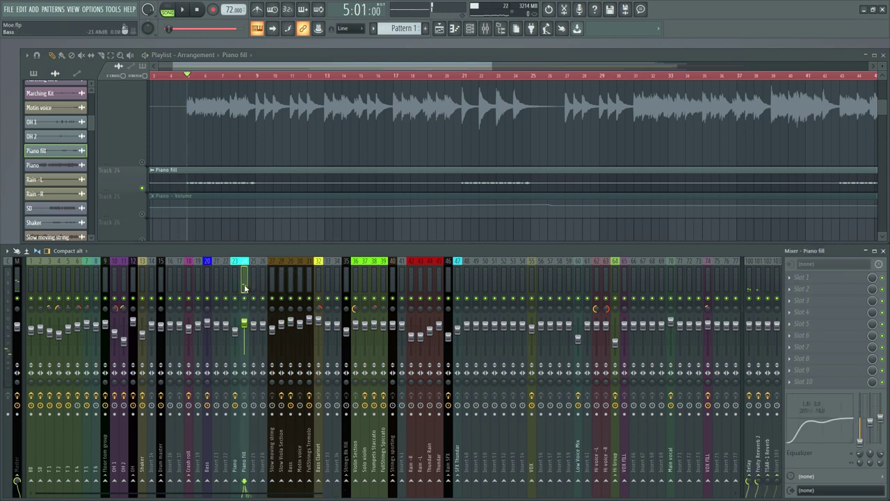
# Step: Move the mixer up and inspect the Delay and Fruity Reeverb 2 send channels, returning to the Piano fill channel
pyautogui.moveTo(317, 250); pyautogui.dragTo(331, 219)
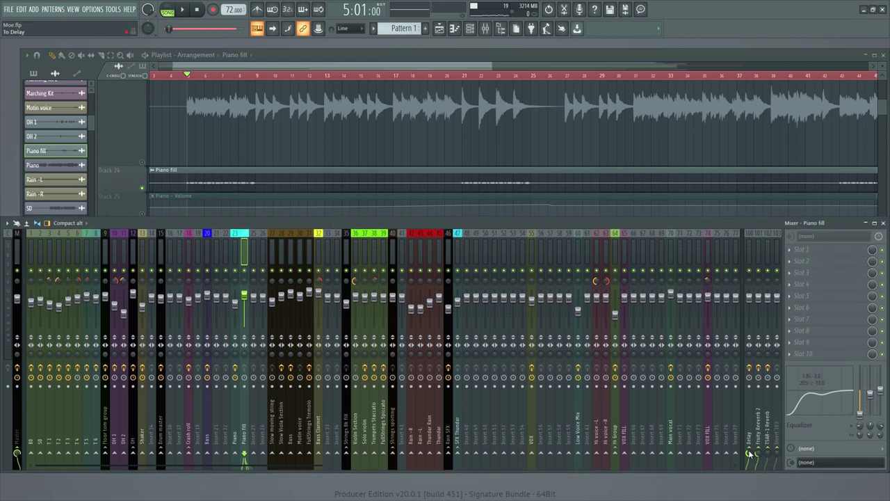
pyautogui.click(750, 256)
pyautogui.click(757, 247)
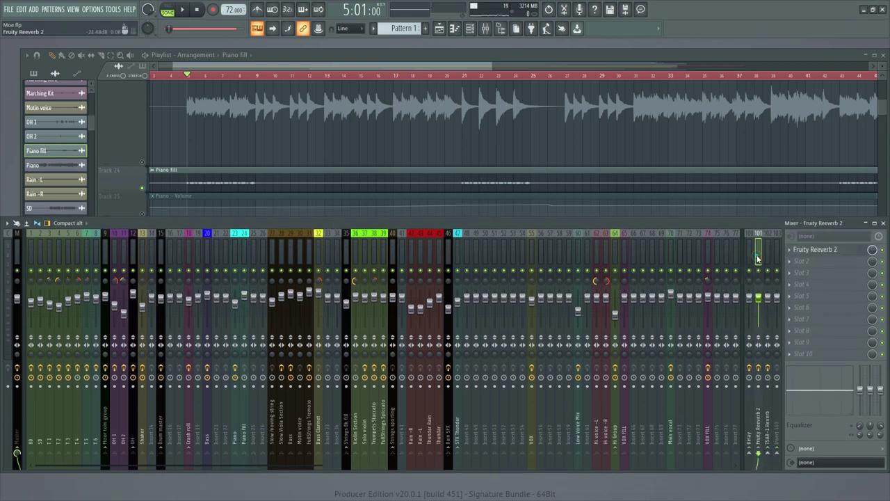
pyautogui.click(749, 253)
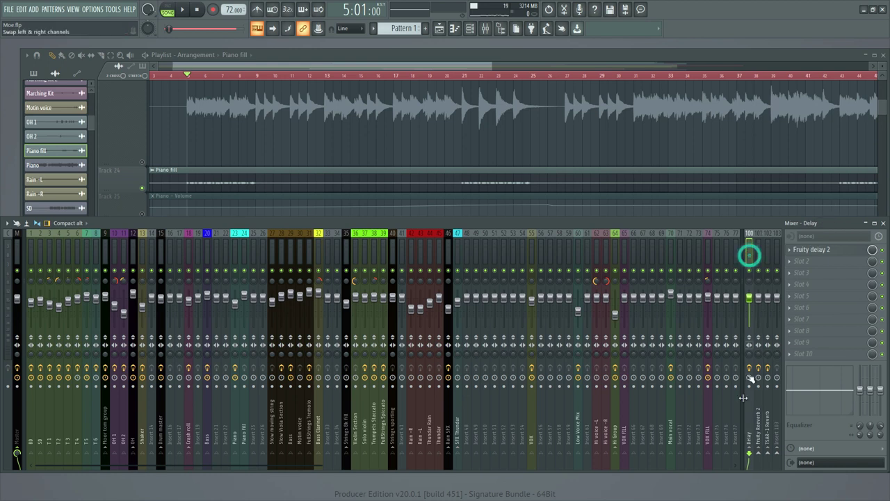
pyautogui.click(365, 257)
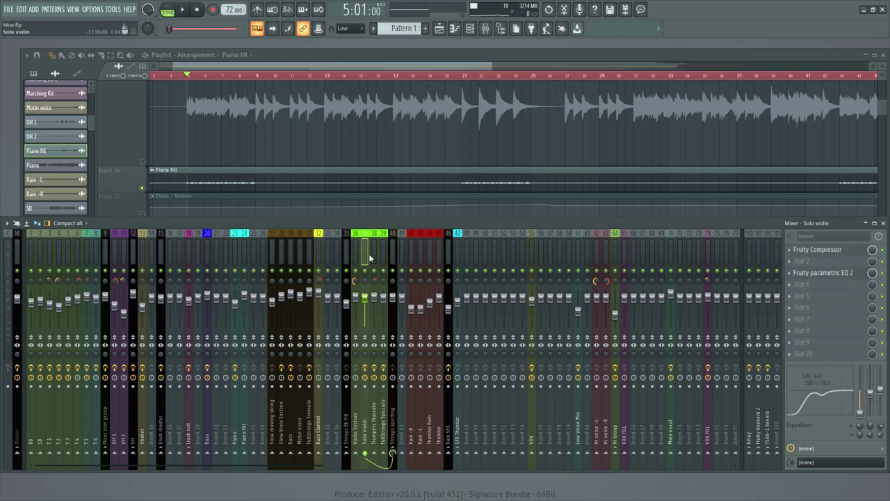
pyautogui.click(244, 258)
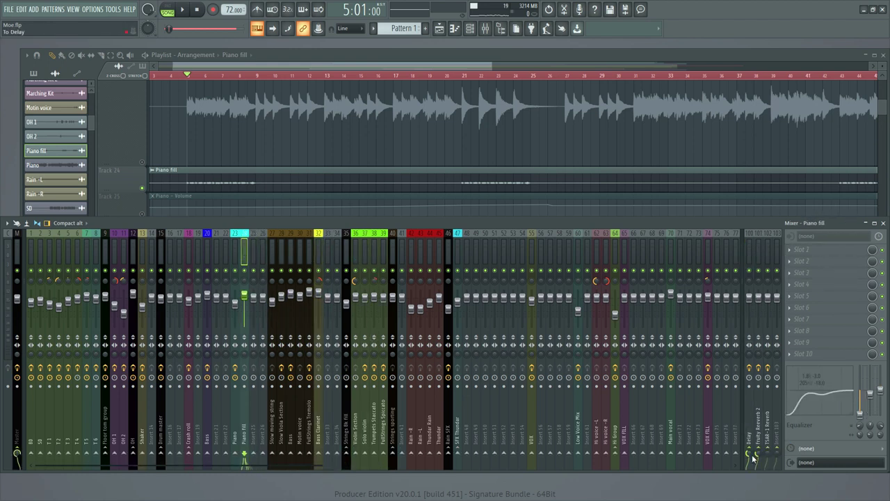
# Step: Turn down the Piano fill channel's sends to Delay and Fruity Reeverb 2 and audition the fill dry from bar 5
pyautogui.moveTo(758, 453); pyautogui.dragTo(758, 473)
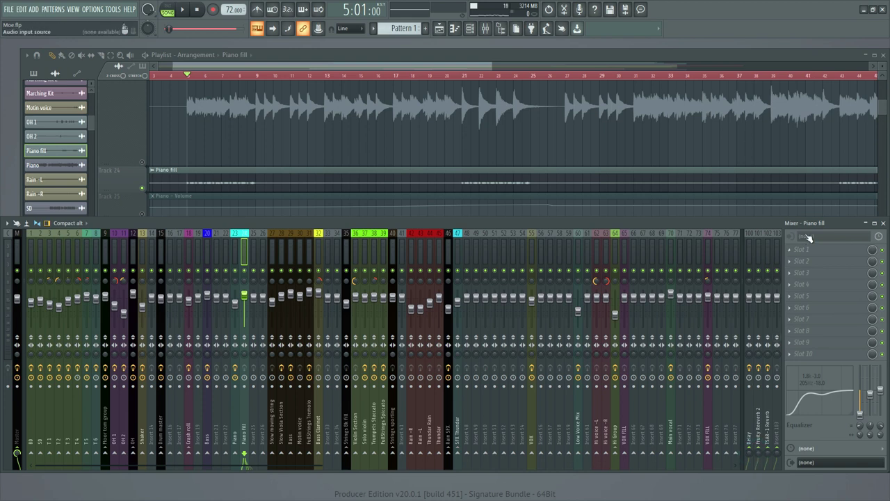
pyautogui.click(758, 259)
pyautogui.click(751, 258)
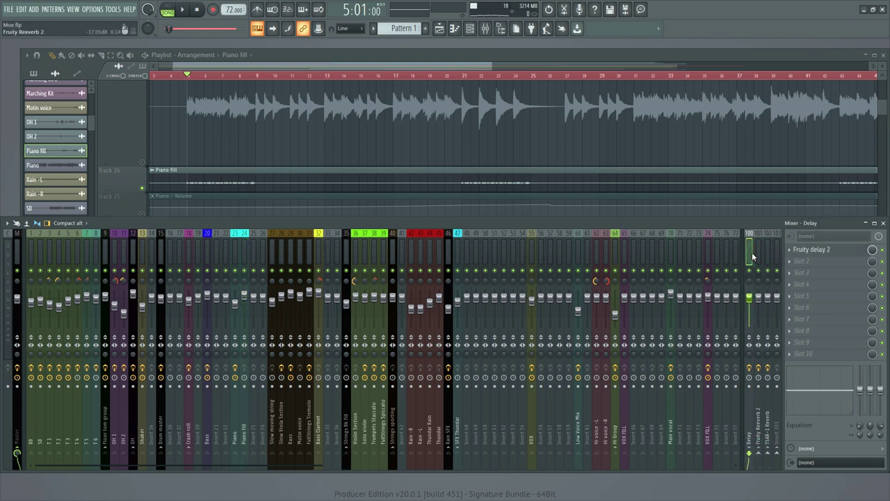
pyautogui.click(244, 257)
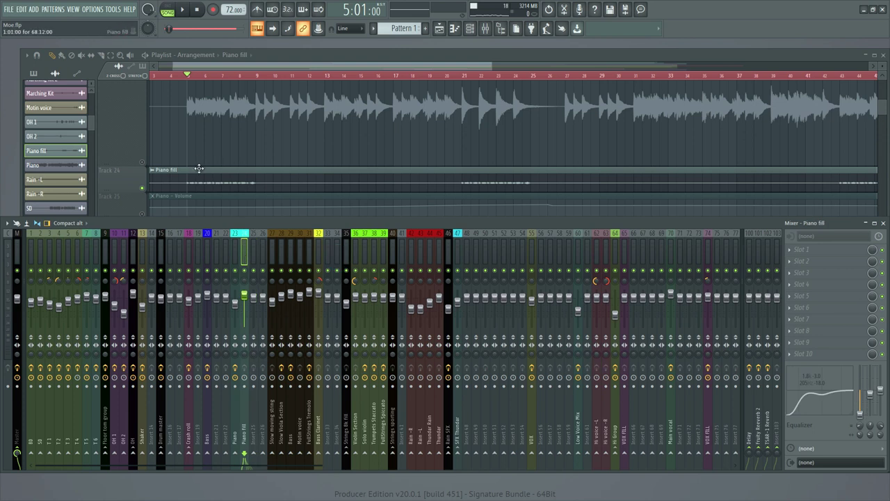
pyautogui.scroll(-1, 199, 168)
pyautogui.press('space')
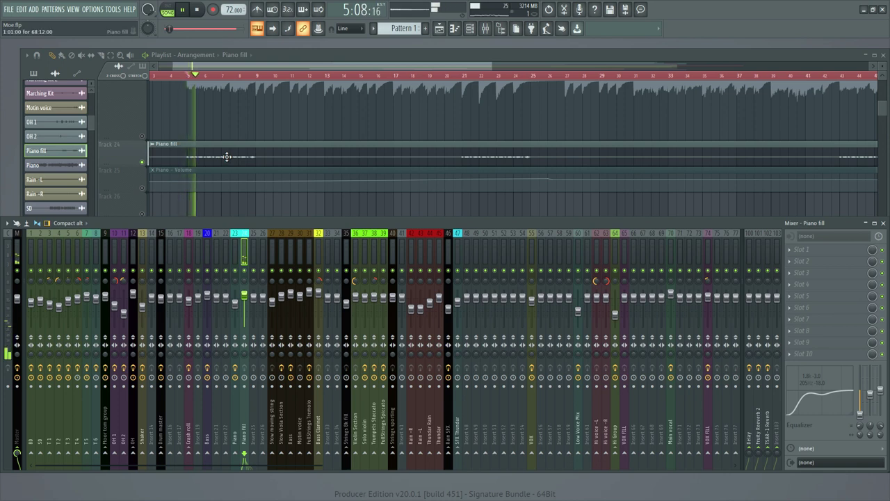
pyautogui.press('space')
# Step: Restore the Piano fill channel's Delay and Fruity Reeverb 2 sends, auditioning the fill from bar 5 between changes
pyautogui.press('space')
pyautogui.press('space')
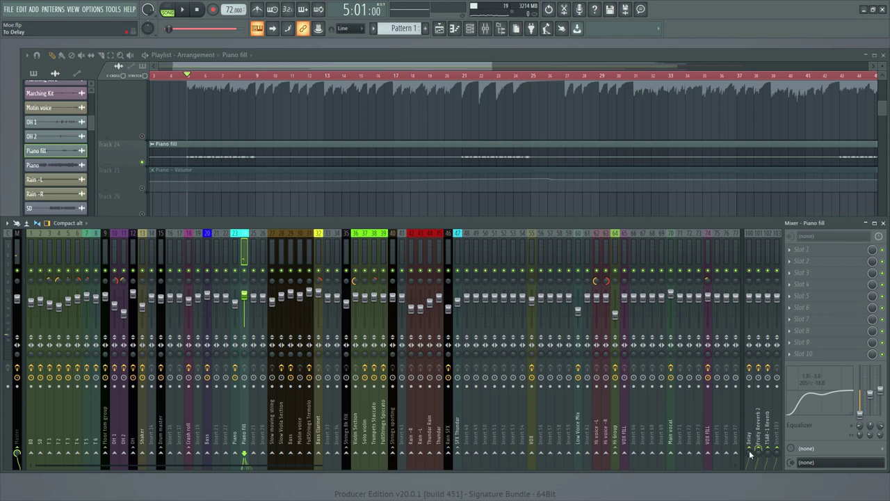
pyautogui.press('space')
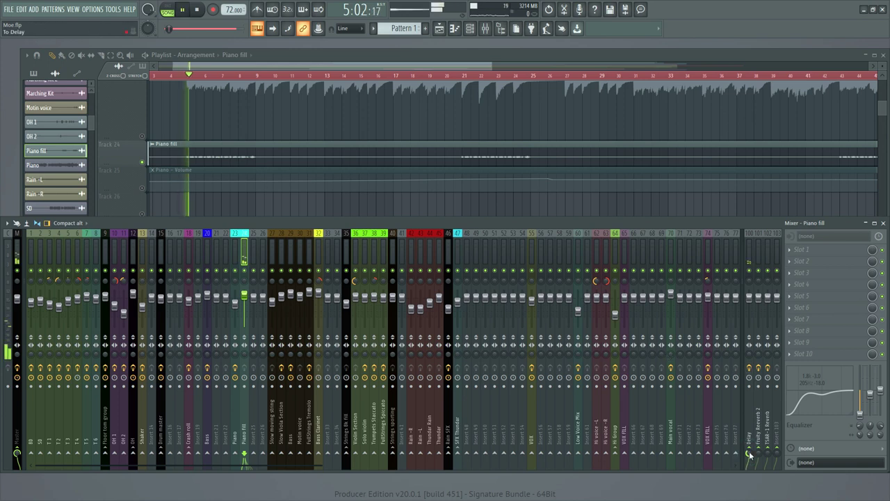
pyautogui.press('space')
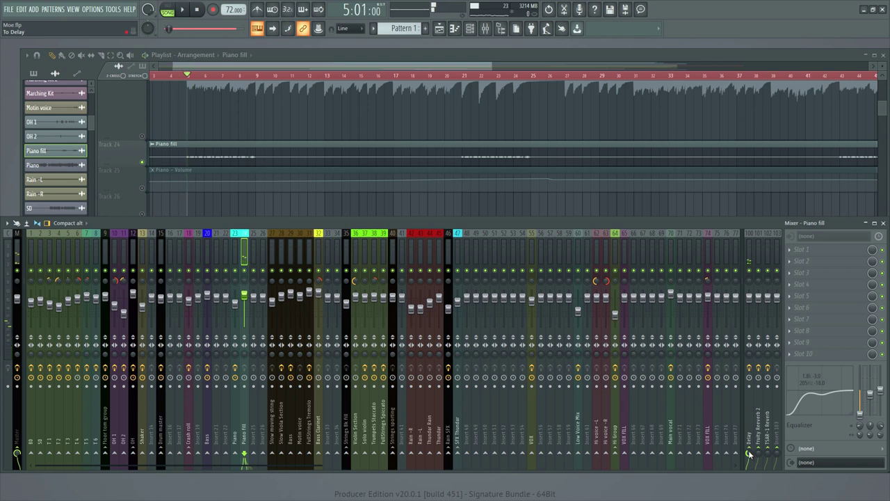
pyautogui.moveTo(758, 455); pyautogui.dragTo(757, 453)
pyautogui.press('space')
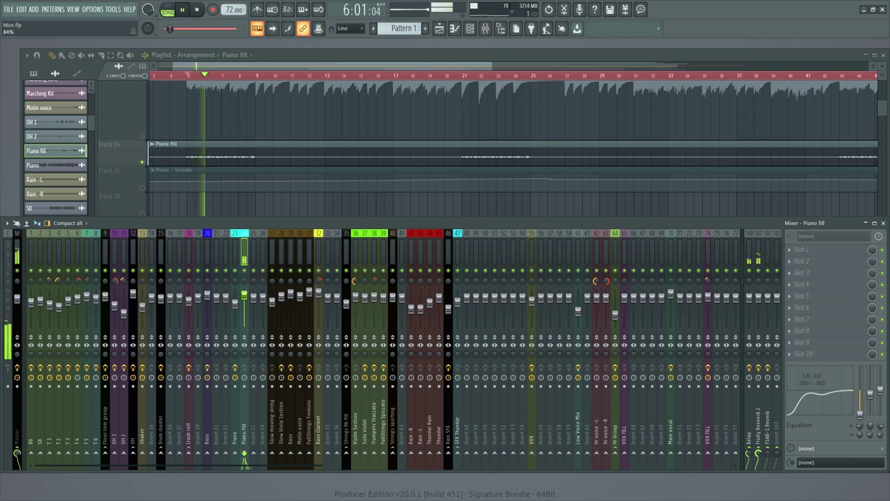
pyautogui.press('space')
# Step: Unmute the Piano and Piano - Volume playlist tracks and bring the Slow moving string track into view
pyautogui.click(127, 152)
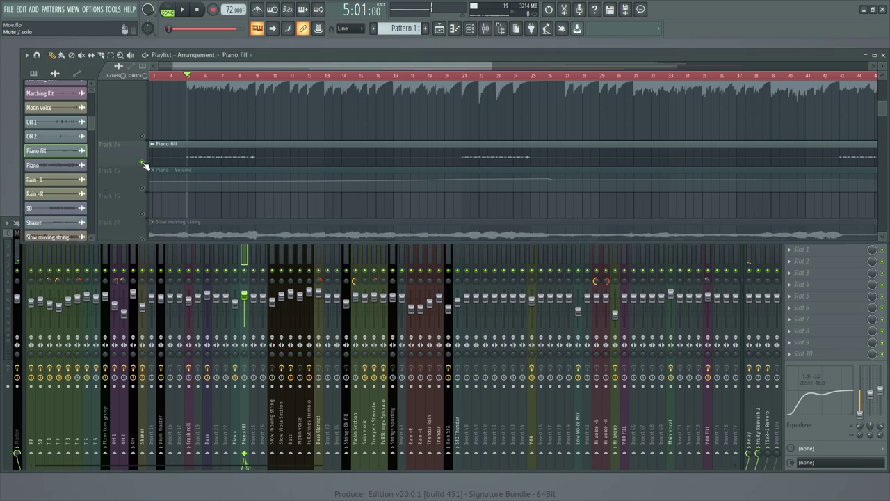
pyautogui.click(144, 180)
pyautogui.scroll(3, 196, 149)
pyautogui.scroll(-3, 196, 150)
pyautogui.scroll(2, 188, 155)
pyautogui.click(142, 190)
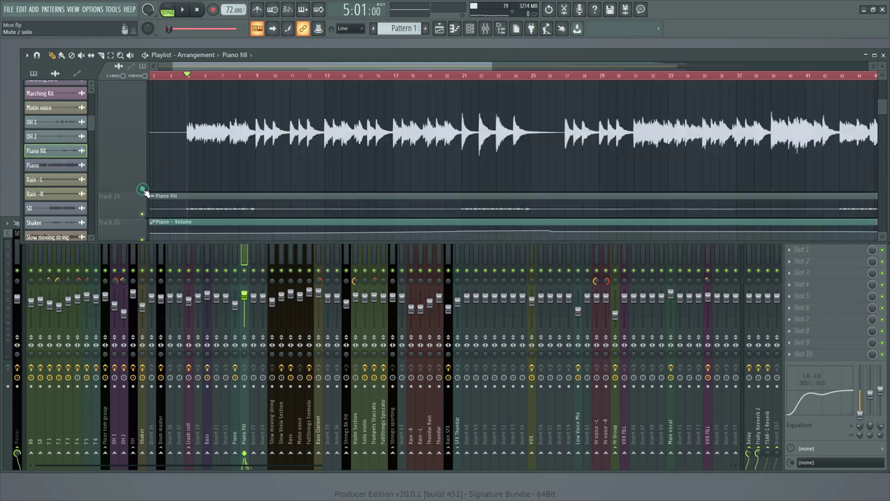
pyautogui.scroll(-4, 222, 164)
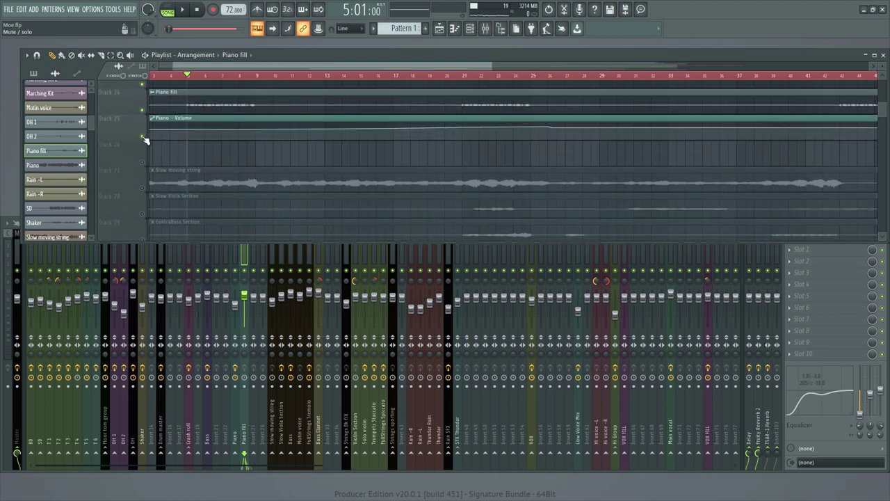
# Step: Unmute all playlist tracks, bring the string tracks into view and briefly play the arrangement from bar 5
pyautogui.rightClick(144, 137)
pyautogui.rightClick(144, 138)
pyautogui.scroll(-3, 225, 77)
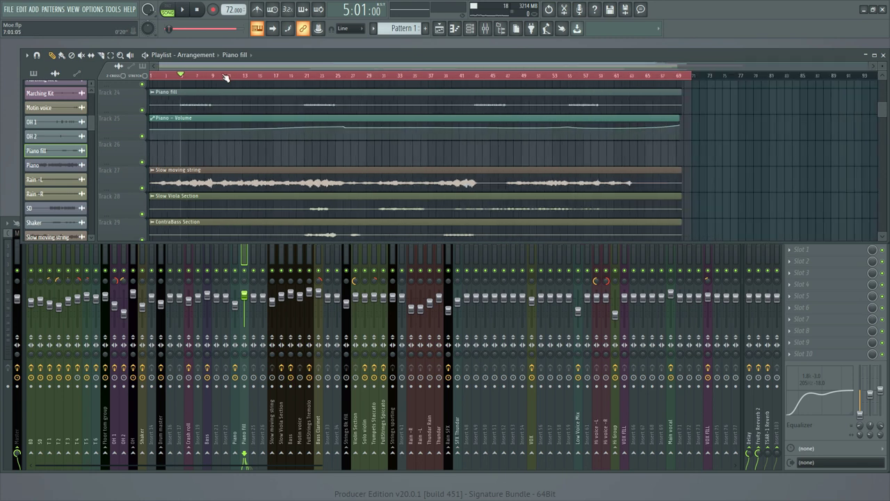
pyautogui.scroll(-3, 332, 155)
pyautogui.scroll(1, 264, 128)
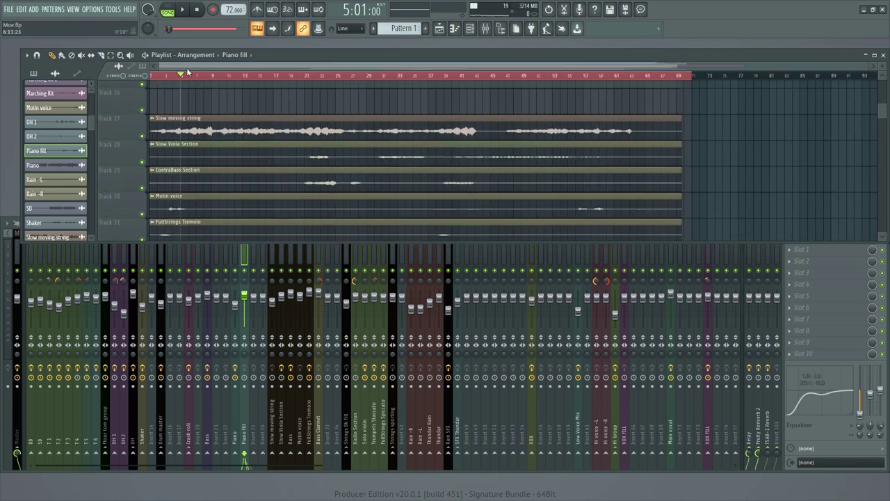
pyautogui.press('space')
pyautogui.press('space')
# Step: Mute the playlist clips from ContraBass Section down through Trumpets Staccato - Volume with the Mute tool
pyautogui.click(81, 56)
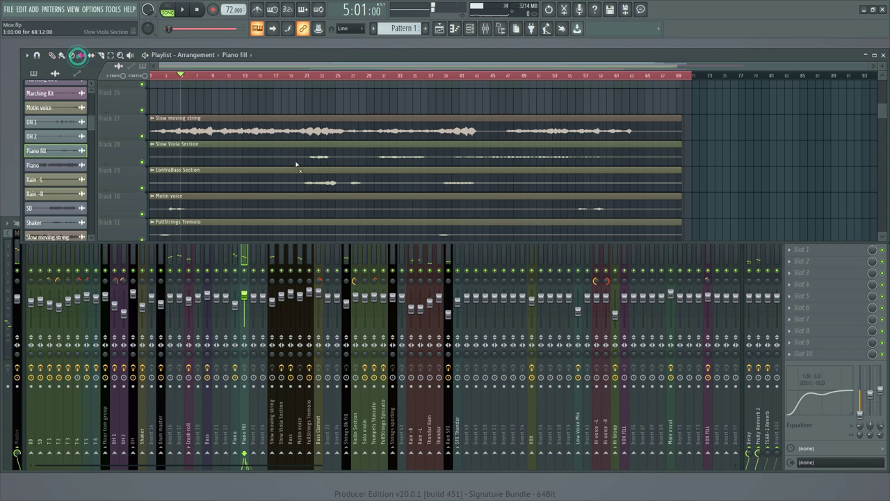
pyautogui.scroll(-1, 733, 173)
pyautogui.moveTo(708, 139); pyautogui.dragTo(582, 213)
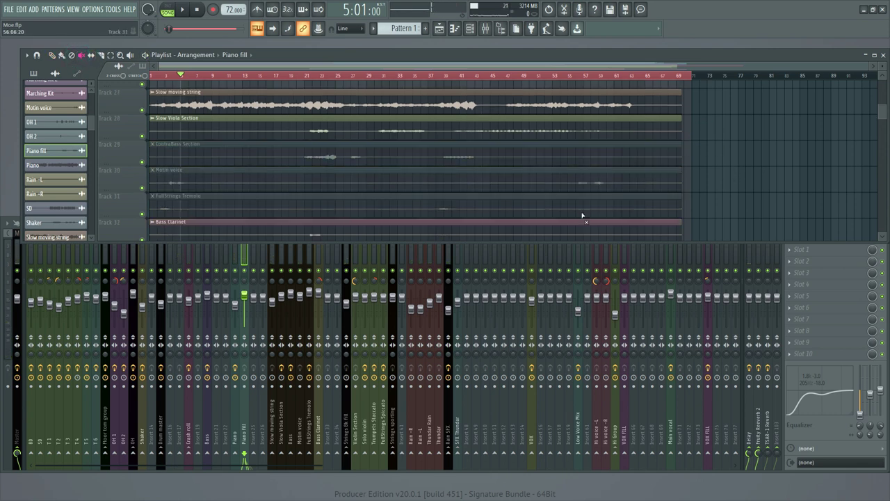
pyautogui.scroll(-4, 728, 123)
pyautogui.moveTo(731, 115); pyautogui.dragTo(527, 209)
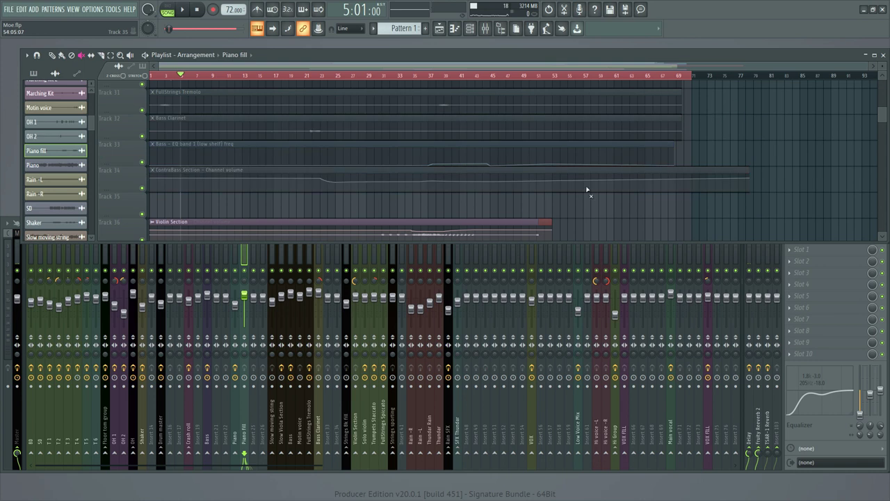
pyautogui.scroll(-3, 646, 155)
pyautogui.moveTo(681, 128)
pyautogui.mouseDown()
pyautogui.moveTo(489, 163)
pyautogui.moveTo(417, 251)
pyautogui.mouseUp()
# Step: Mute the Rain -R, Rain -L, Thundar Rain and Thundar clips and the Rain SFX - Volume automation
pyautogui.scroll(-5, 511, 194)
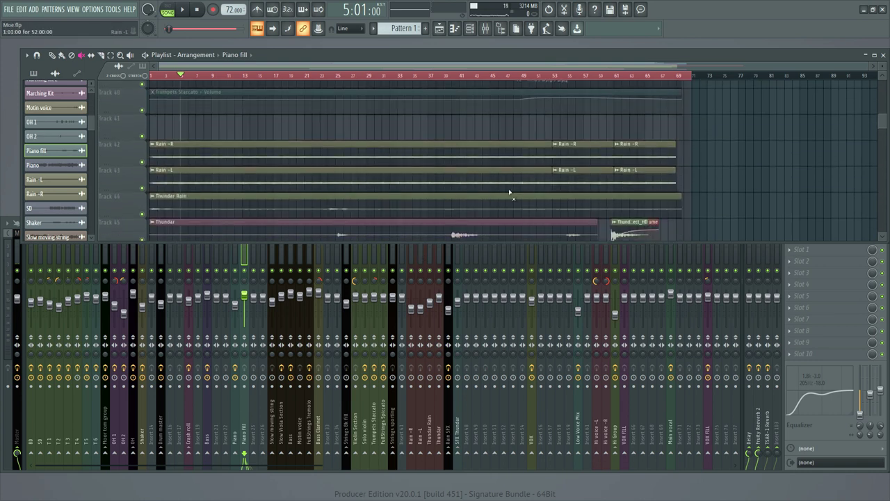
pyautogui.moveTo(747, 133); pyautogui.dragTo(396, 263)
pyautogui.scroll(-2, 557, 185)
pyautogui.scroll(3, 579, 179)
pyautogui.moveTo(577, 128); pyautogui.dragTo(577, 156)
pyautogui.scroll(-2, 582, 157)
# Step: Mute the vocal clips and their automation, from VOX down to Delay 2 - Mix level
pyautogui.scroll(-8, 582, 157)
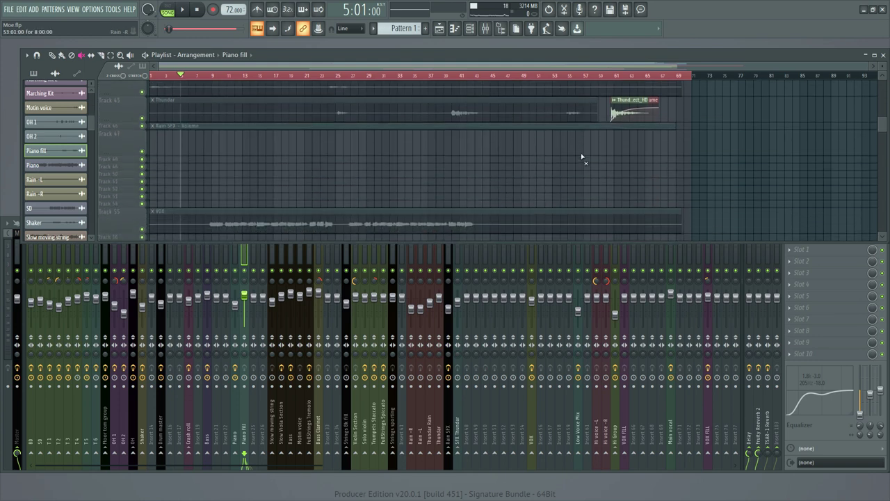
pyautogui.moveTo(415, 103)
pyautogui.mouseDown()
pyautogui.moveTo(402, 112)
pyautogui.moveTo(493, 181)
pyautogui.mouseUp()
pyautogui.scroll(-8, 493, 181)
pyautogui.moveTo(388, 134); pyautogui.dragTo(413, 179)
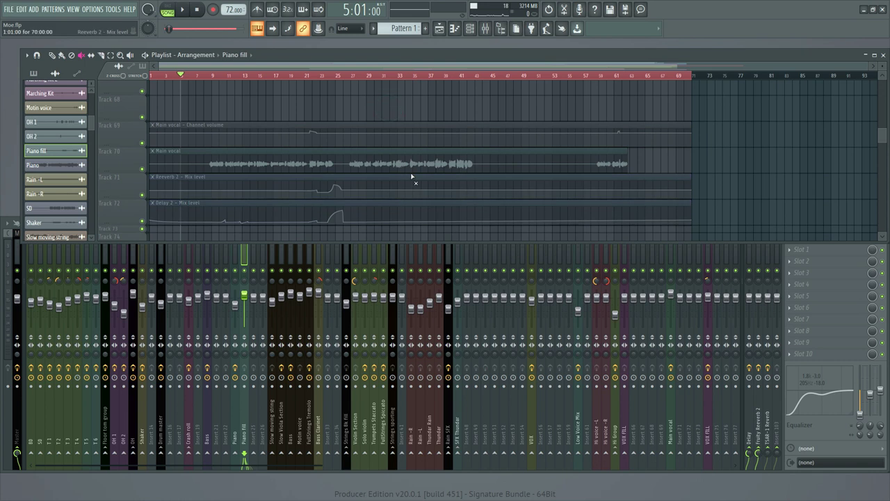
# Step: Solo the Slow moving string track and audition it from bar 1 and around bars 19, 40 and 52
pyautogui.scroll(4, 413, 175)
pyautogui.scroll(20, 415, 176)
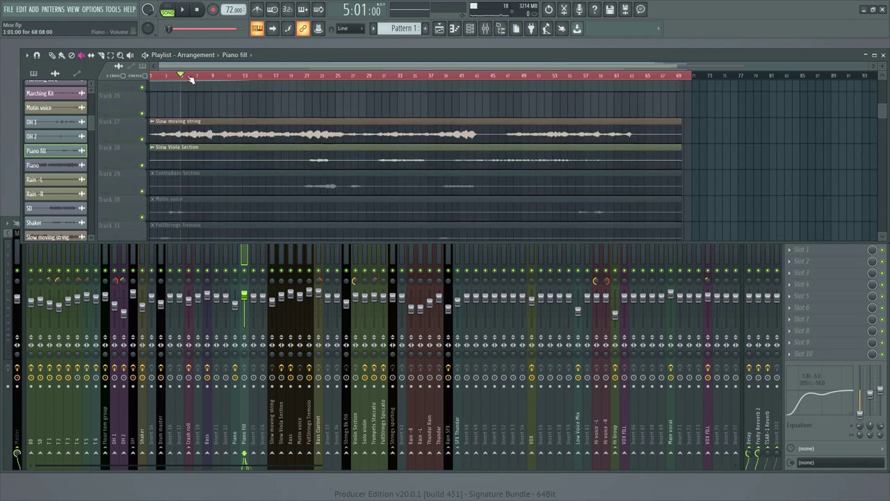
pyautogui.scroll(5, 157, 79)
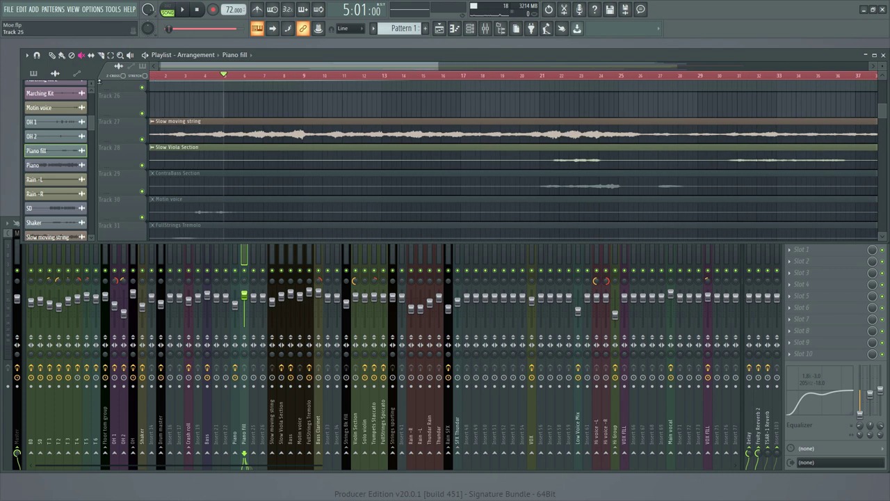
pyautogui.press('space')
pyautogui.moveTo(178, 75); pyautogui.dragTo(112, 87)
pyautogui.rightClick(142, 139)
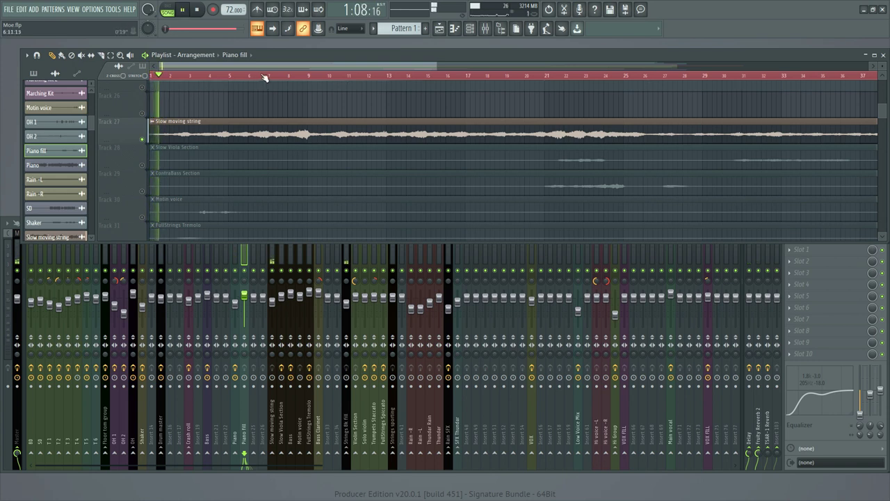
pyautogui.moveTo(267, 76); pyautogui.dragTo(532, 80)
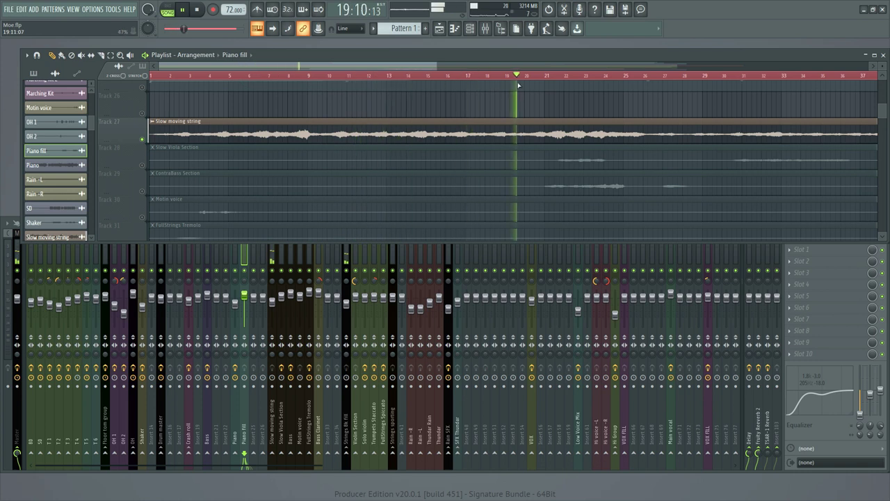
pyautogui.scroll(-5, 545, 79)
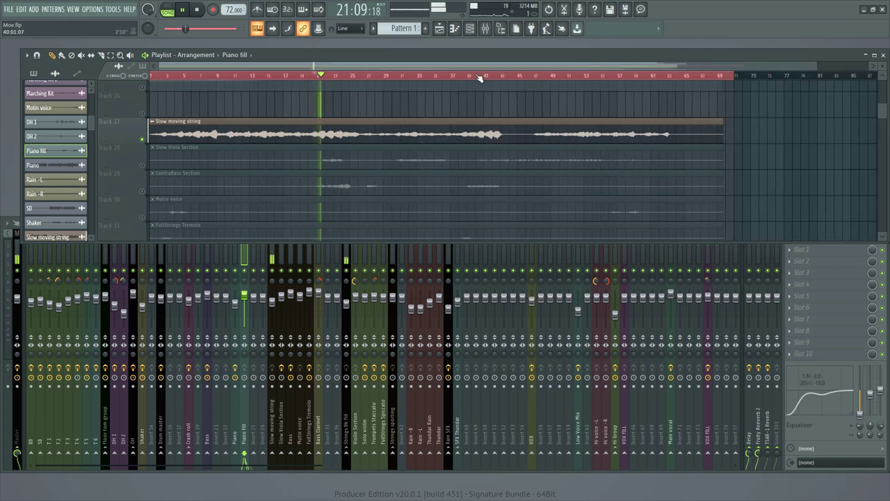
pyautogui.click(479, 79)
pyautogui.click(576, 78)
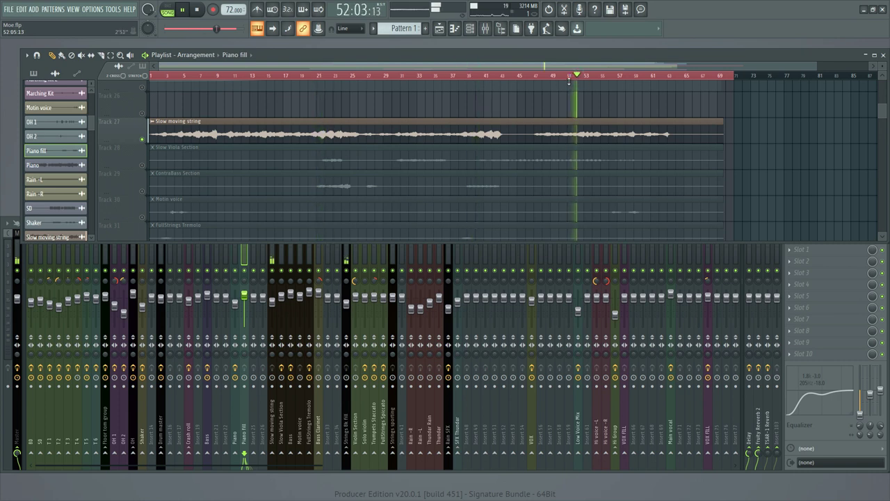
# Step: Unmute the Slow Viola Section track alongside the soloed Slow moving string and audition both from bar 21
pyautogui.click(142, 165)
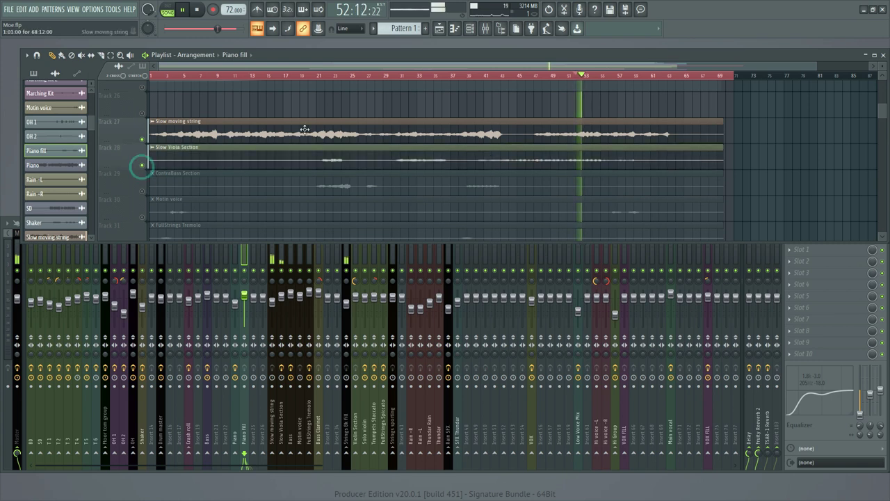
pyautogui.click(319, 79)
pyautogui.scroll(2, 324, 79)
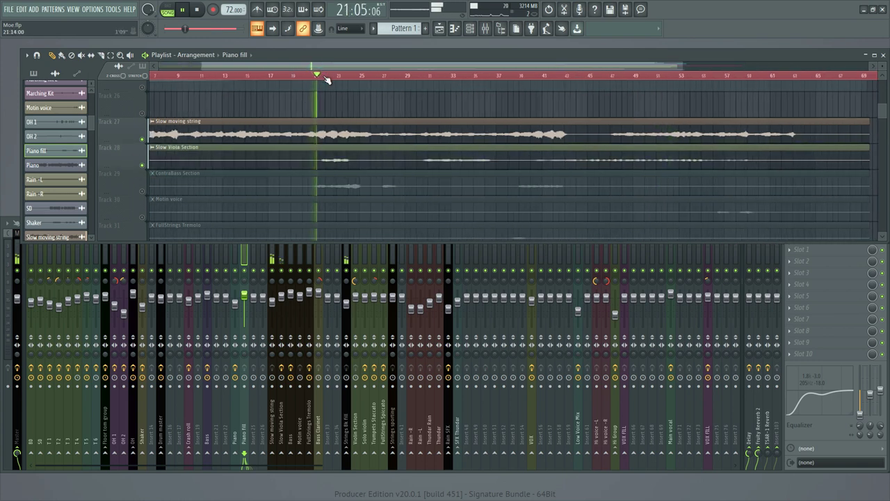
pyautogui.scroll(-2, 327, 80)
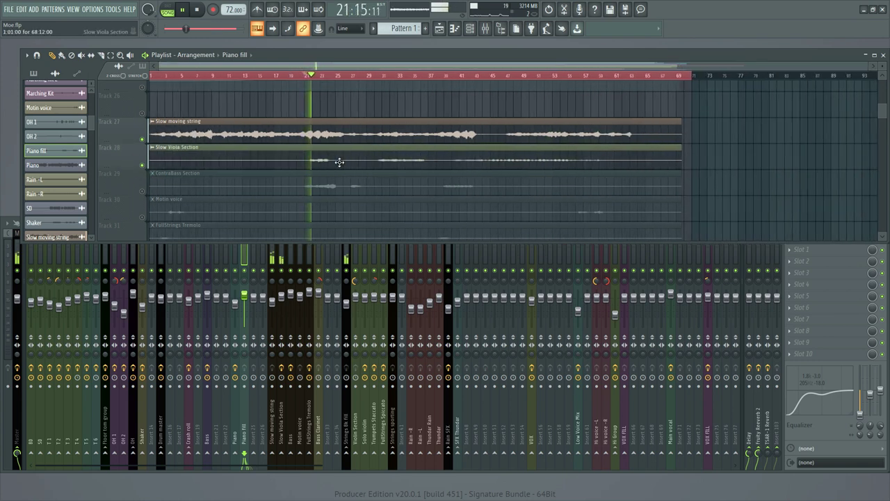
pyautogui.press('space')
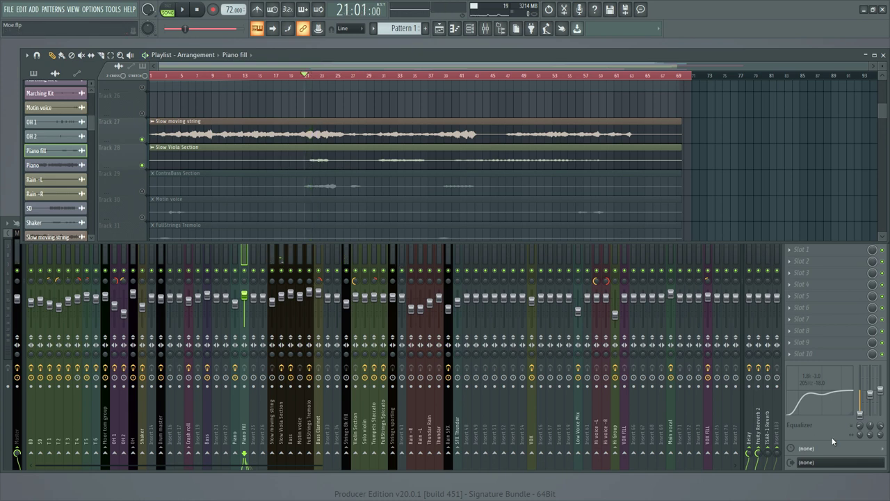
# Step: Inspect the Slow moving string and Slow Viola Section channels in the mixer
pyautogui.click(832, 436)
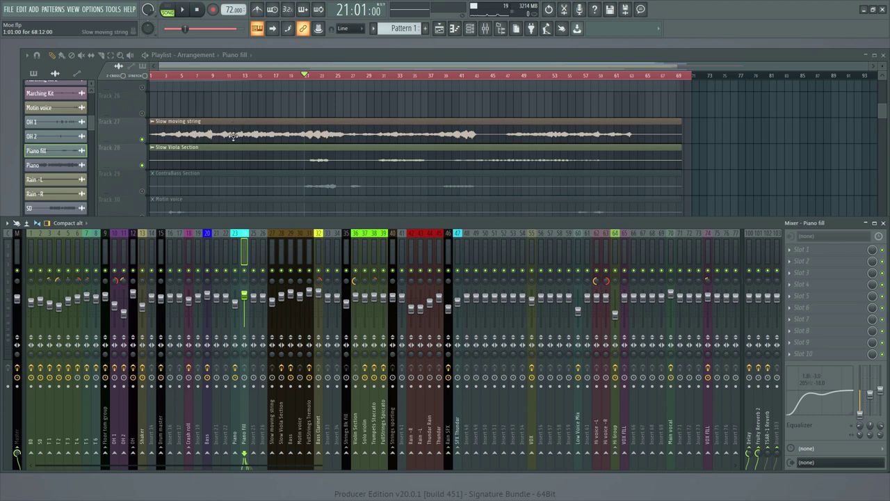
pyautogui.click(272, 256)
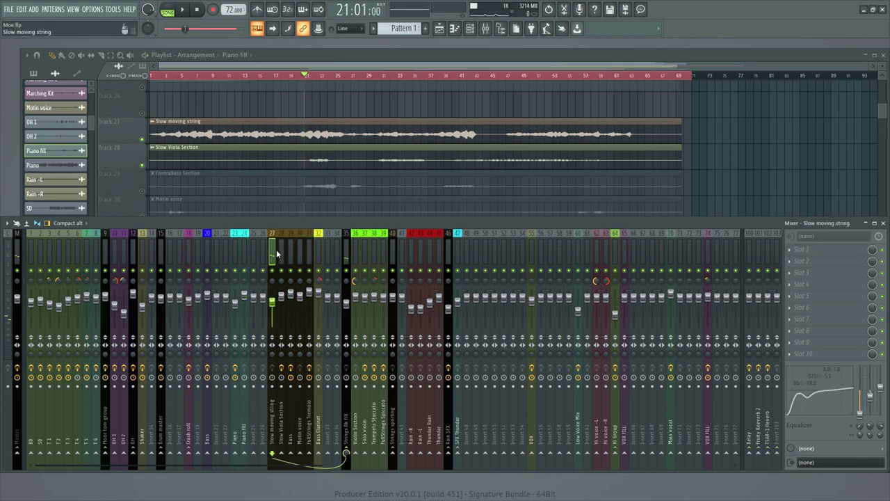
pyautogui.click(282, 257)
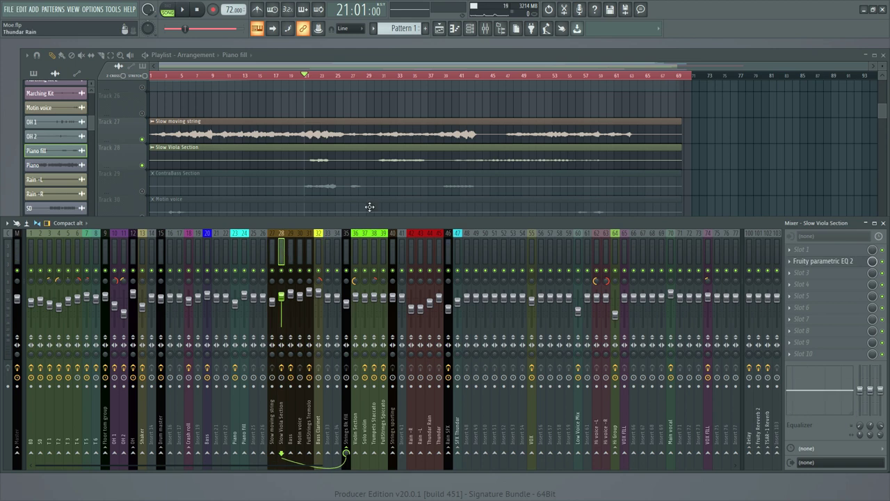
# Step: Play the Slow moving string and Slow Viola Section tracks together from 21:09 and select the Slow Viola Section clip
pyautogui.click(313, 76)
pyautogui.scroll(4, 313, 78)
pyautogui.moveTo(309, 78); pyautogui.dragTo(303, 79)
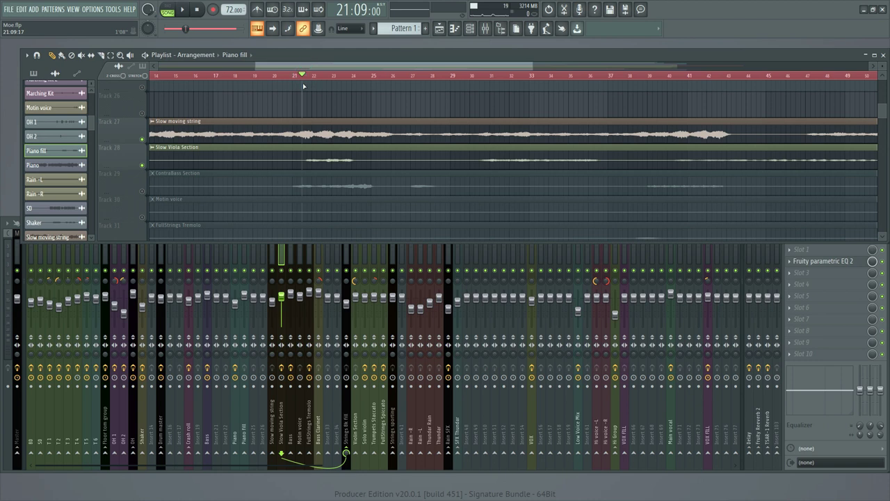
pyautogui.press('space')
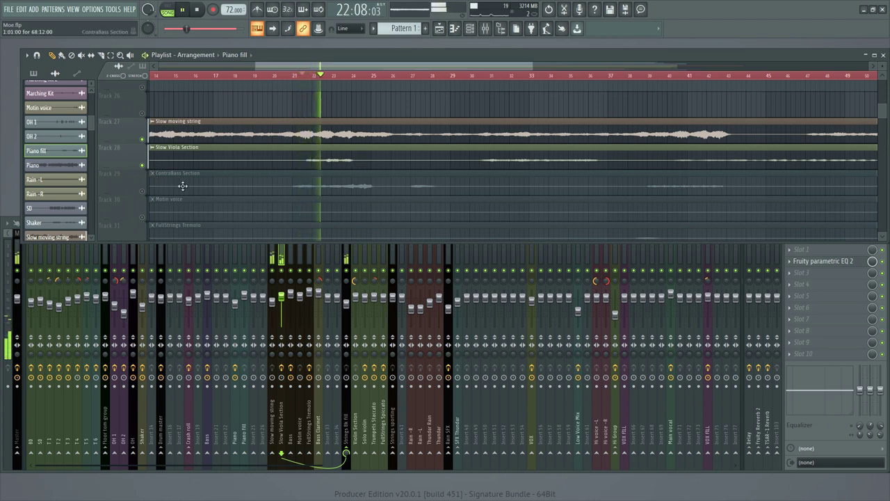
pyautogui.click(275, 160)
pyautogui.press('space')
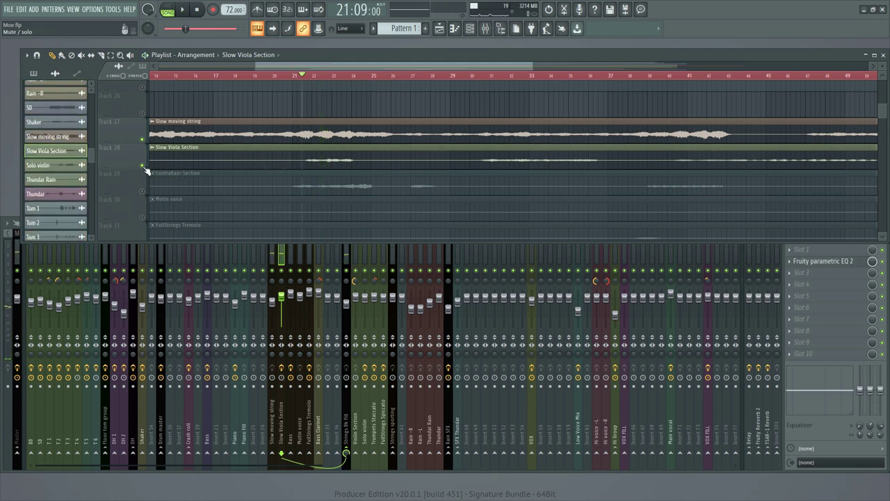
# Step: Solo the Slow Viola Section track, audition it with its Fruity parametric EQ 2 open, and unsolo it
pyautogui.rightClick(142, 166)
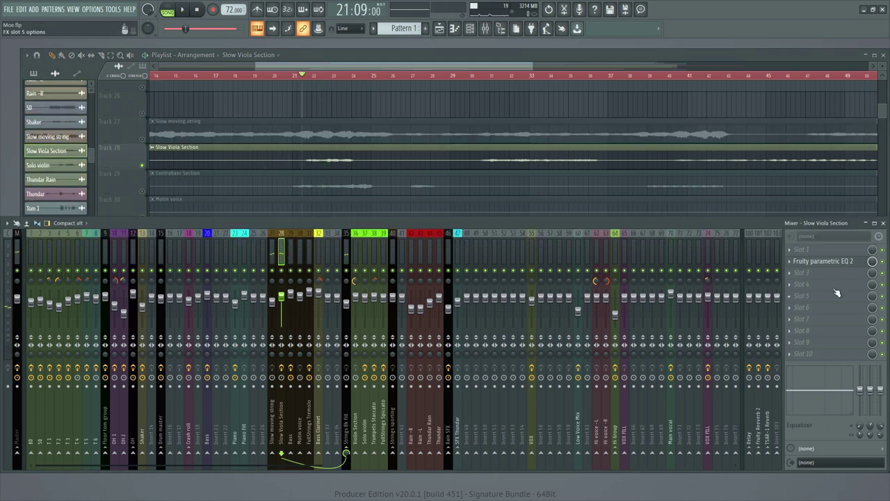
pyautogui.click(848, 262)
pyautogui.press('space')
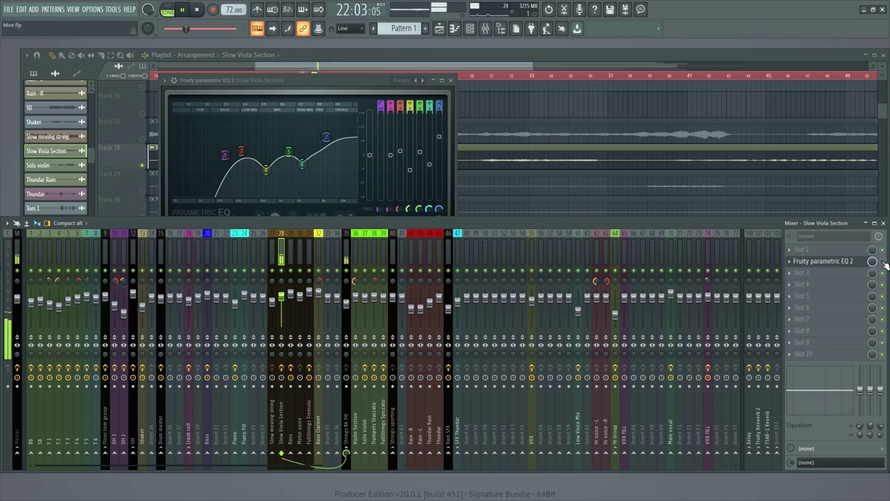
pyautogui.press('space')
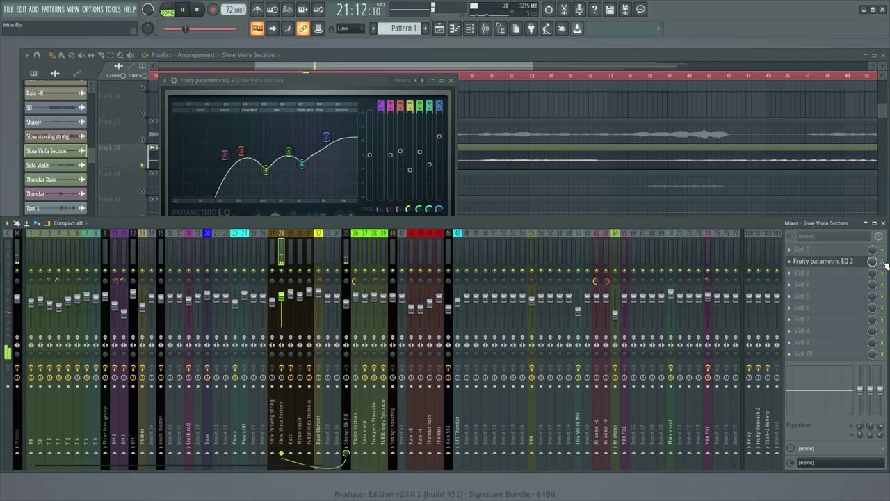
pyautogui.click(450, 80)
pyautogui.press('space')
pyautogui.rightClick(142, 166)
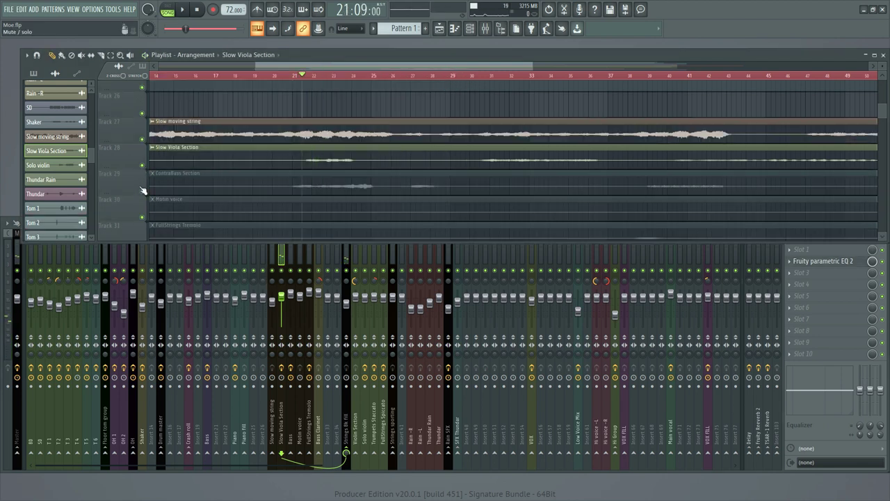
# Step: Unmute the ContraBass Section clip, solo its track and play it from around bar 21
pyautogui.click(81, 56)
pyautogui.click(357, 186)
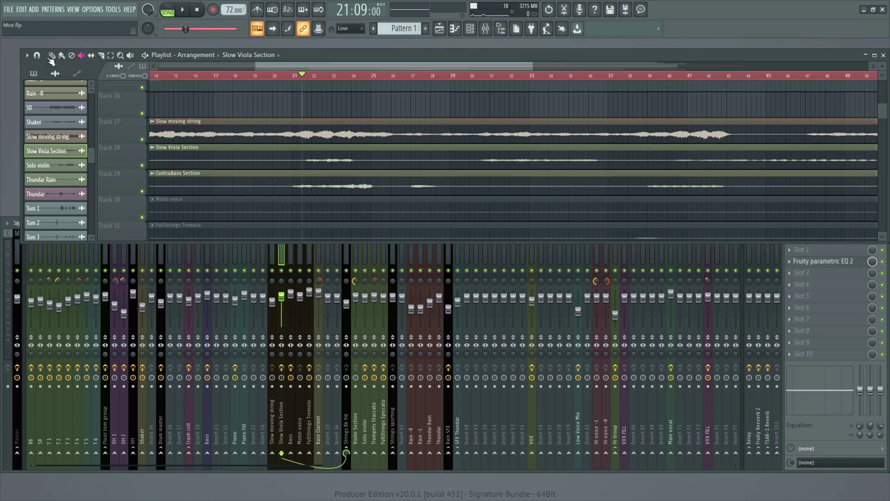
pyautogui.rightClick(143, 192)
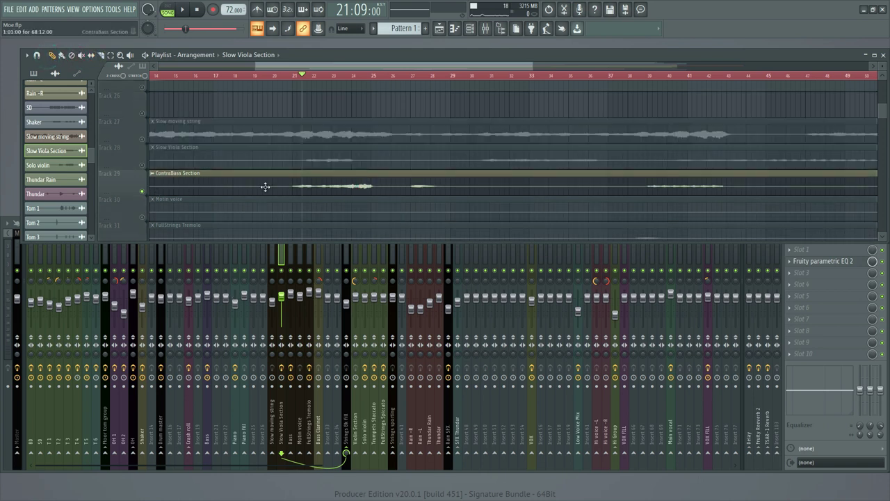
pyautogui.press('space')
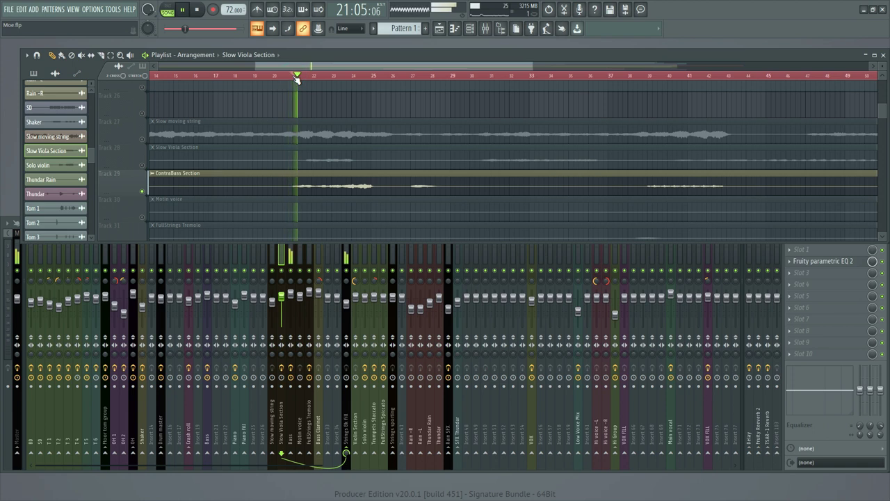
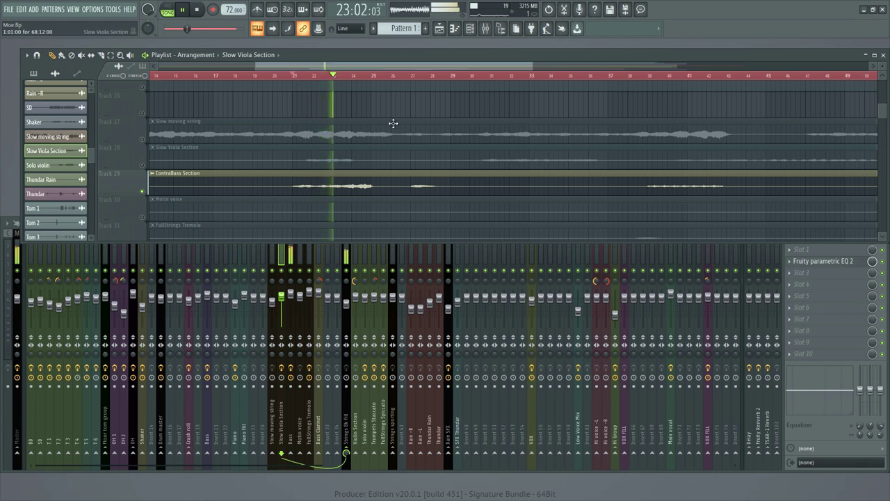
# Step: Audition the soloed ContraBass Section from bar 40 and unsolo its track
pyautogui.scroll(-4, 378, 79)
pyautogui.press('space')
pyautogui.click(453, 75)
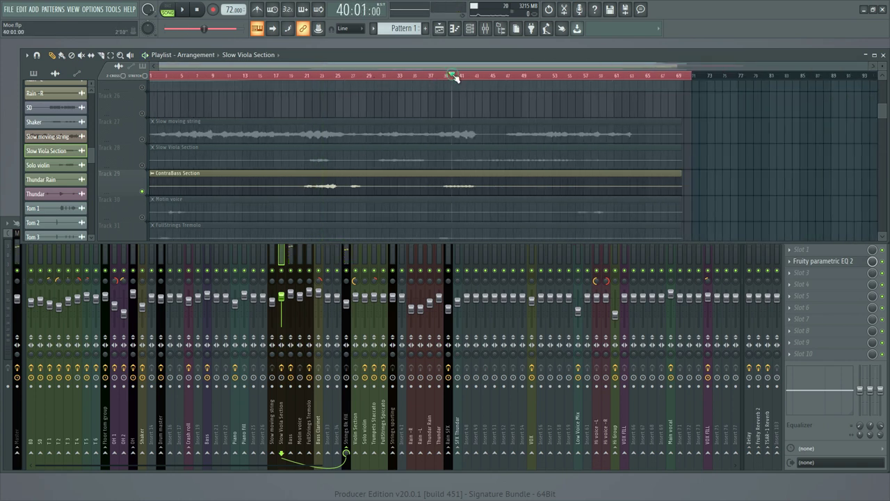
pyautogui.press('space')
pyautogui.scroll(3, 459, 77)
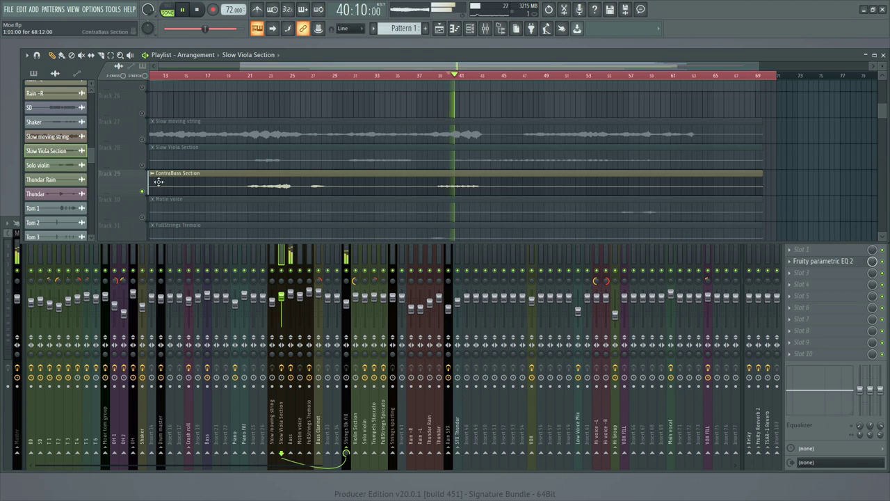
pyautogui.press('space')
pyautogui.keyDown('ctrl'); pyautogui.click(142, 192); pyautogui.keyUp('ctrl')
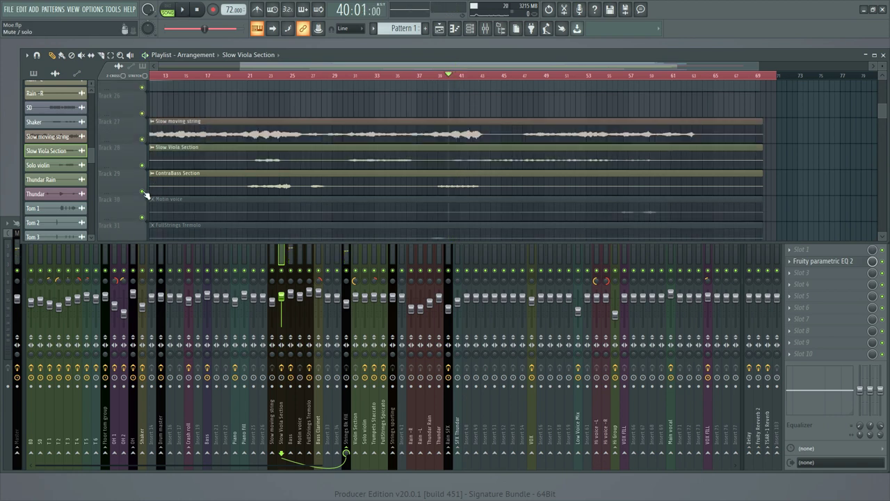
# Step: Play the unmuted string tracks with the ContraBass Section from bar 21 and stop playback
pyautogui.click(249, 75)
pyautogui.press('space')
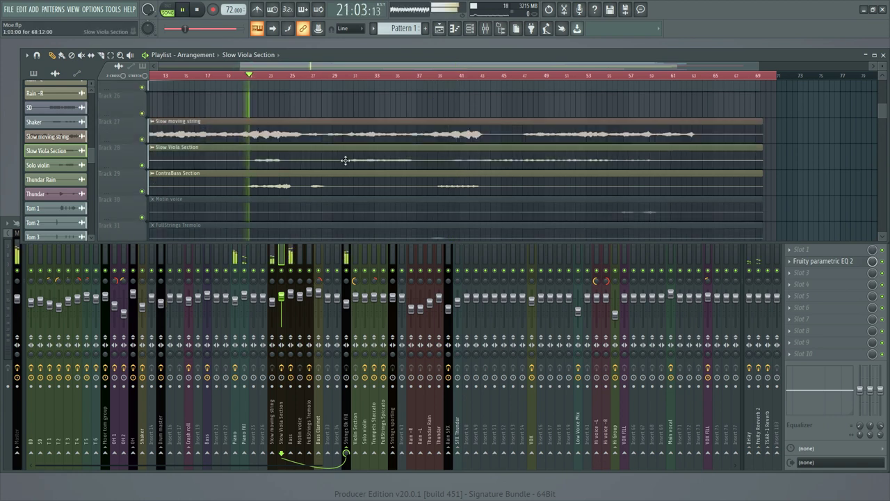
pyautogui.click(825, 432)
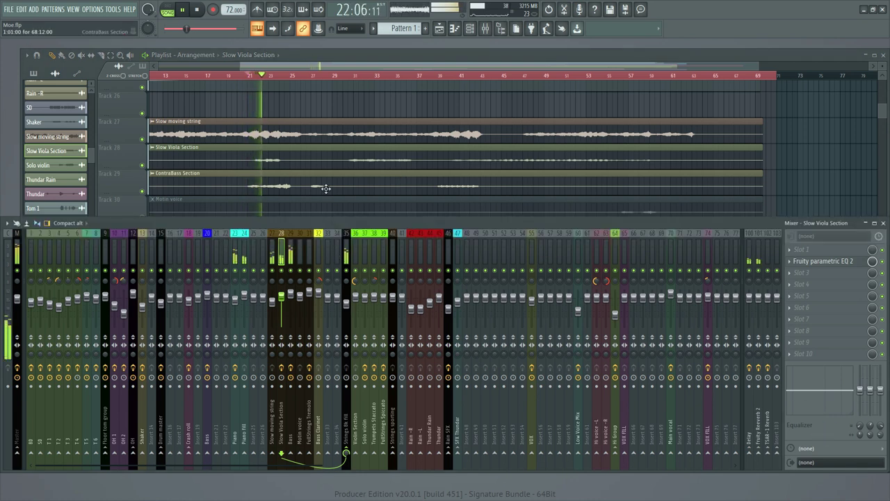
pyautogui.scroll(-3, 325, 188)
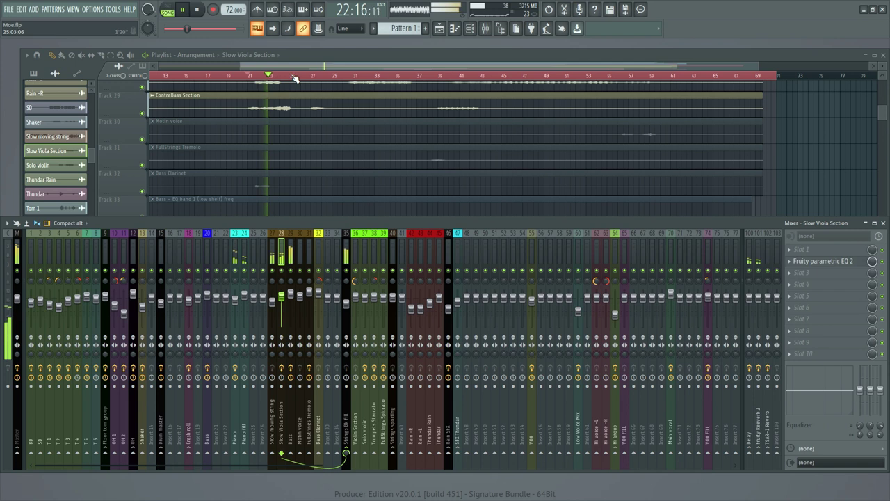
pyautogui.scroll(-1, 295, 76)
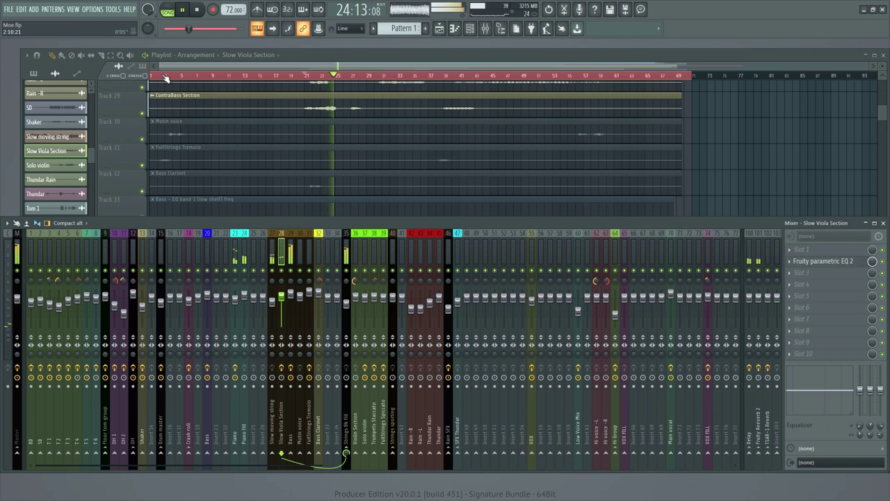
pyautogui.press('space')
# Step: Unmute the Motin voice clip on Track 30, solo its track and play its opening phrase
pyautogui.scroll(3, 167, 76)
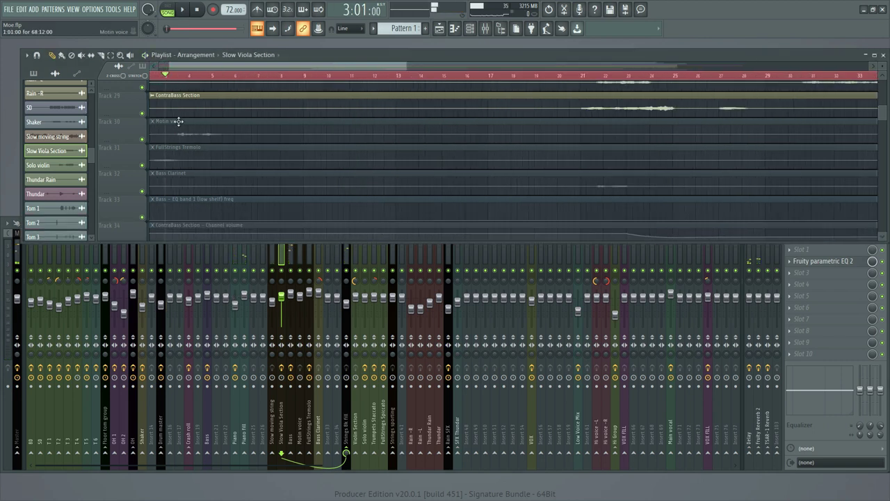
pyautogui.click(219, 129)
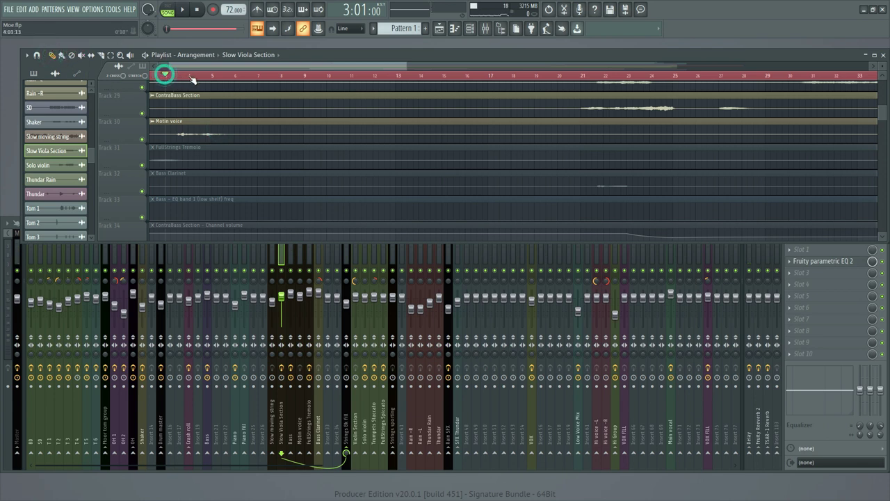
pyautogui.scroll(5, 182, 75)
pyautogui.rightClick(143, 140)
pyautogui.press('space')
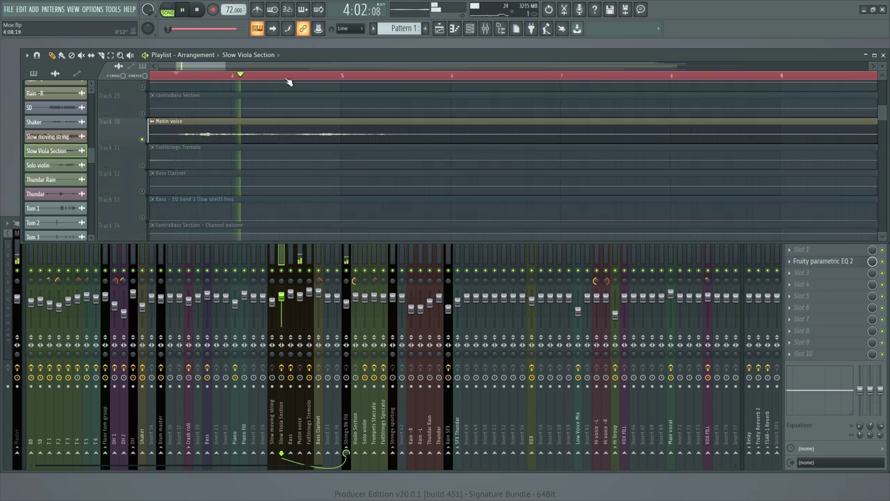
# Step: Audition the soloed Motin voice again from 3:09, stop playback and unsolo its track
pyautogui.scroll(-4, 289, 80)
pyautogui.scroll(2, 236, 76)
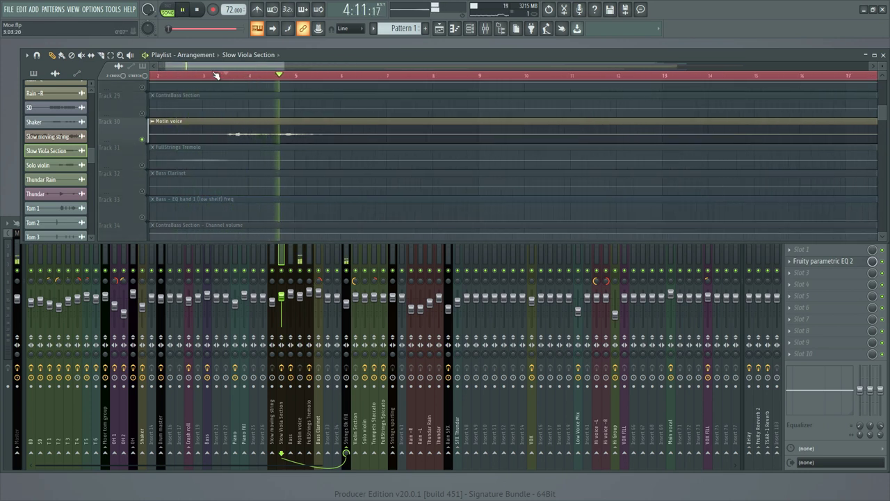
pyautogui.press('space')
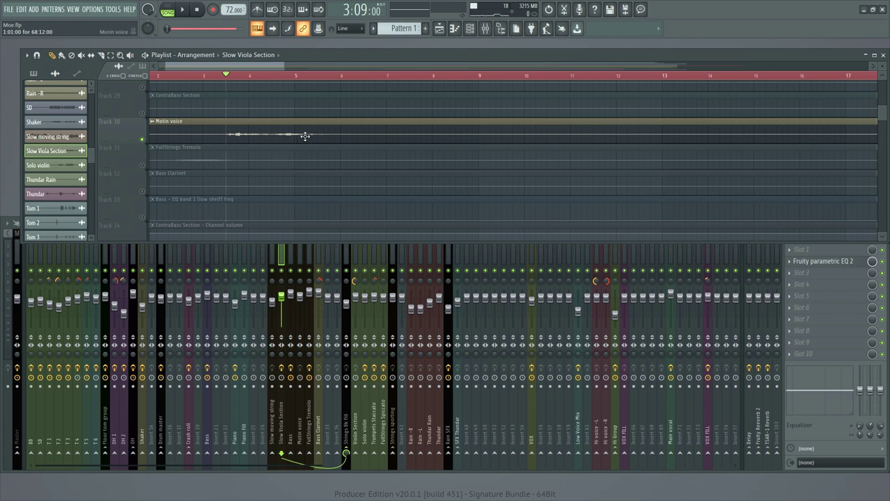
pyautogui.scroll(-3, 226, 76)
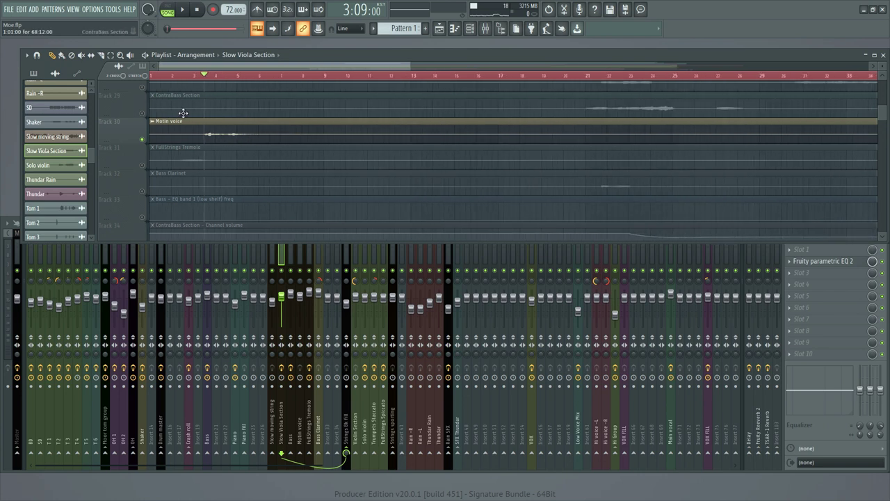
pyautogui.click(142, 87)
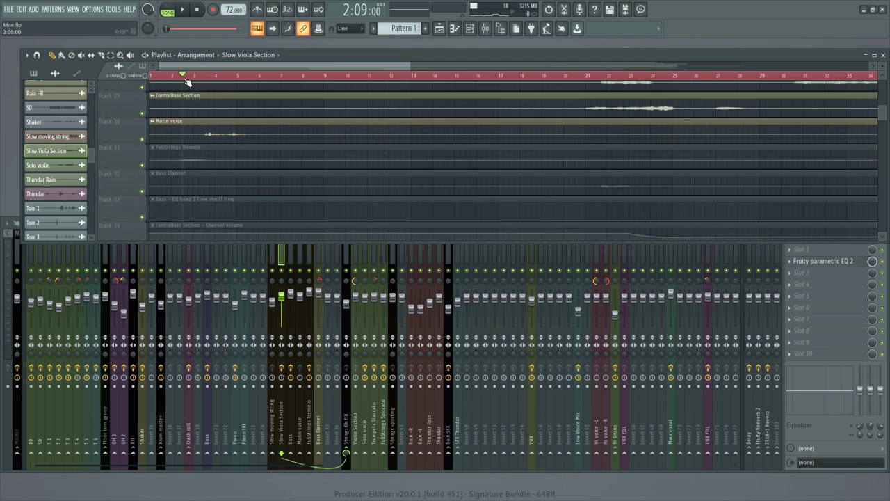
# Step: Play the Motin voice together with the other unmuted tracks from bar 1
pyautogui.press('space')
pyautogui.scroll(1, 225, 103)
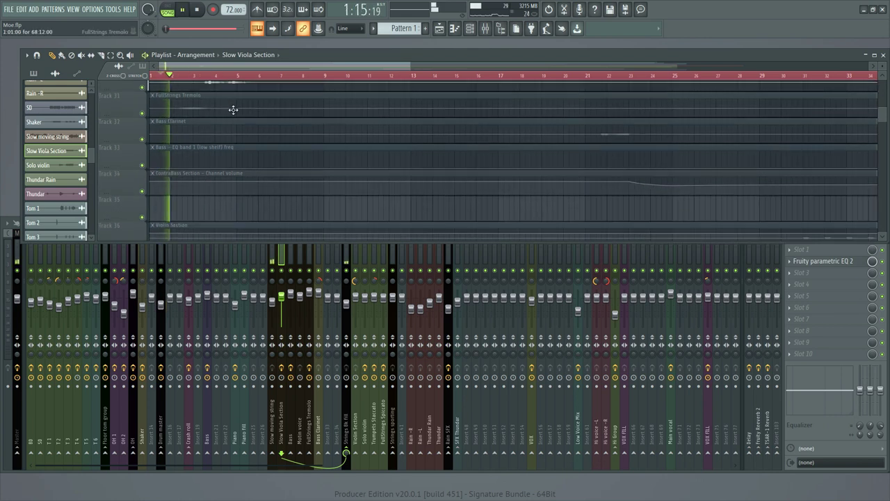
pyautogui.scroll(-2, 239, 81)
pyautogui.scroll(2, 243, 109)
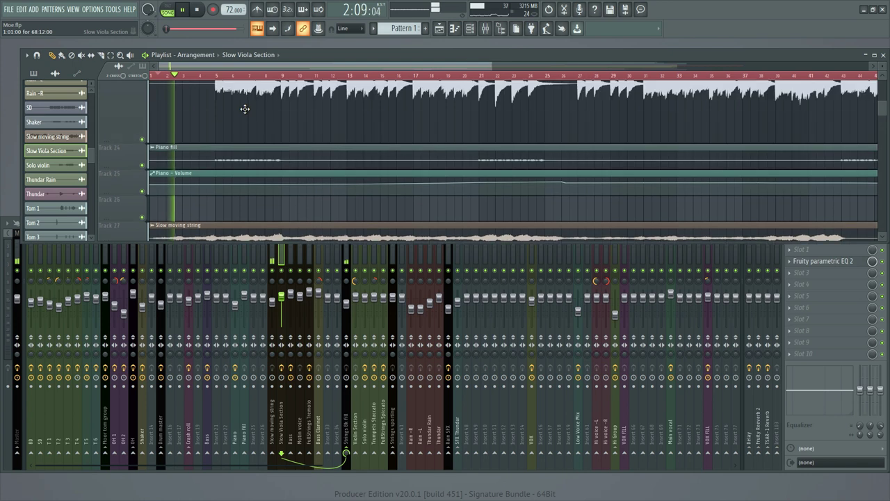
pyautogui.scroll(-1, 245, 109)
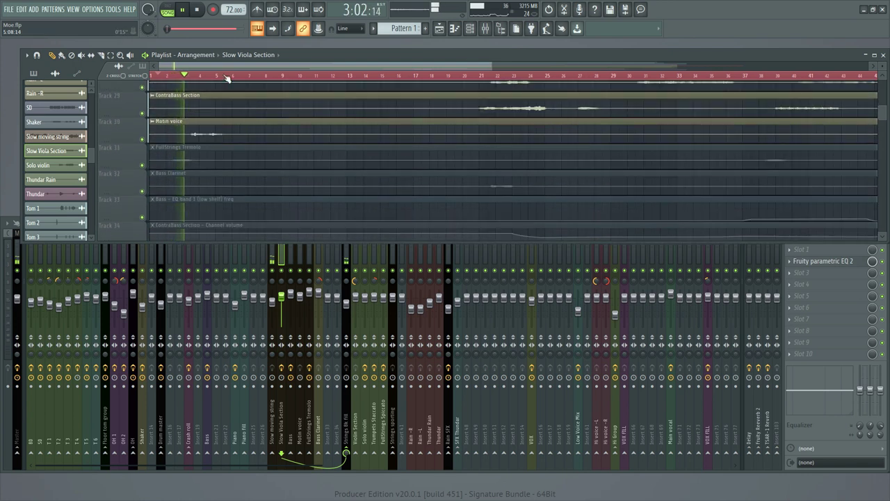
# Step: Select the Strings Bk fill bus in the mixer during playback and stop the song
pyautogui.scroll(-2, 227, 76)
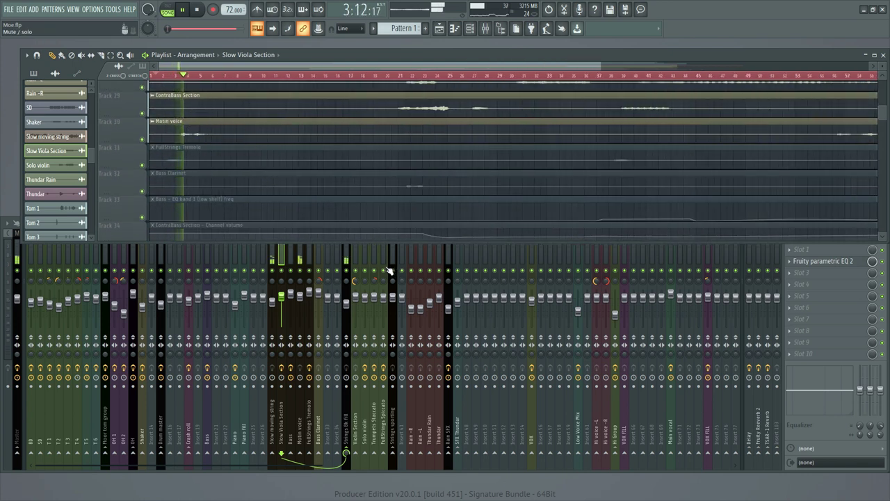
pyautogui.click(362, 254)
pyautogui.click(350, 247)
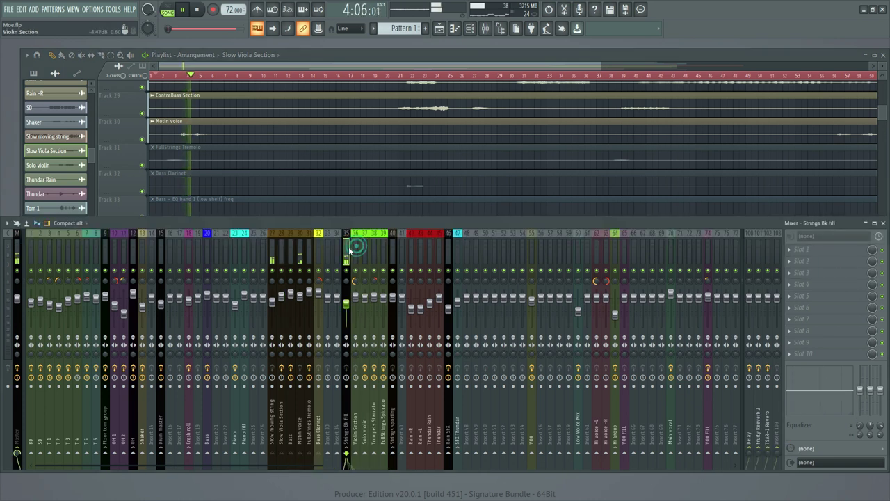
pyautogui.press('space')
# Step: Unmute the FullStrings Tremolo clip on Track 31, keep its track enabled, and start playback
pyautogui.click(142, 166)
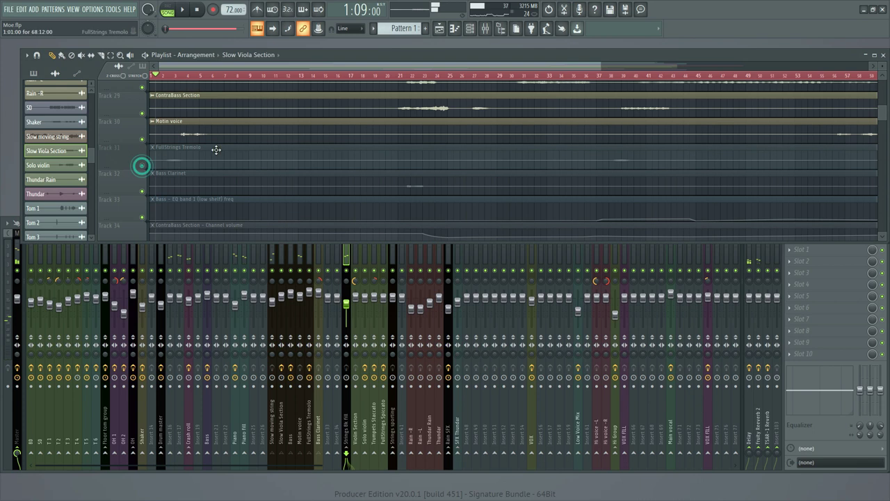
pyautogui.click(82, 56)
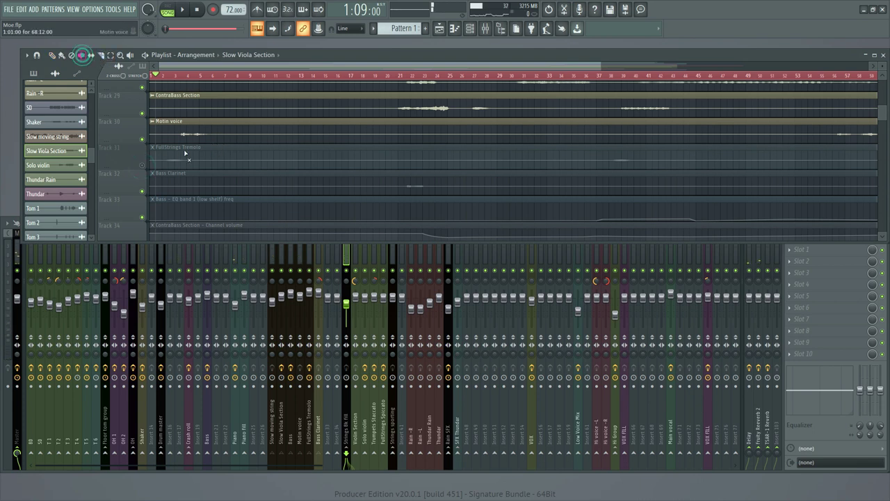
pyautogui.click(142, 165)
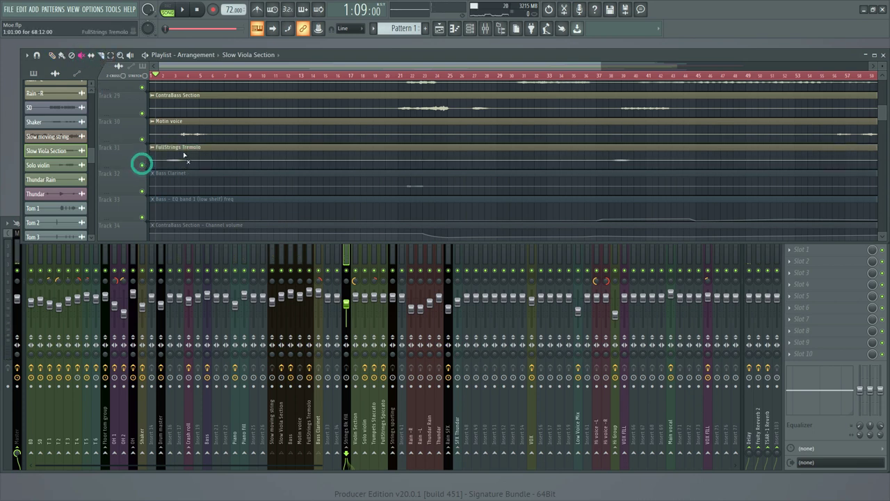
pyautogui.press('space')
pyautogui.click(53, 56)
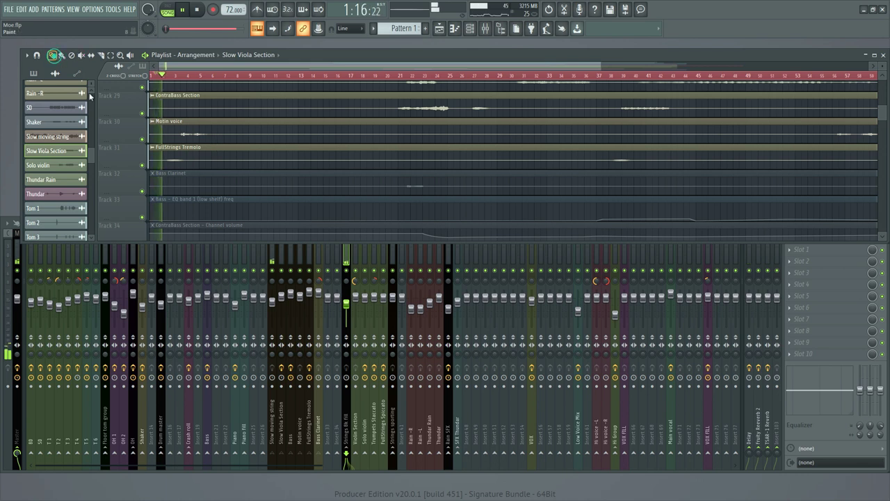
# Step: Solo the FullStrings Tremolo track, select its mixer insert, and stop playback
pyautogui.rightClick(143, 165)
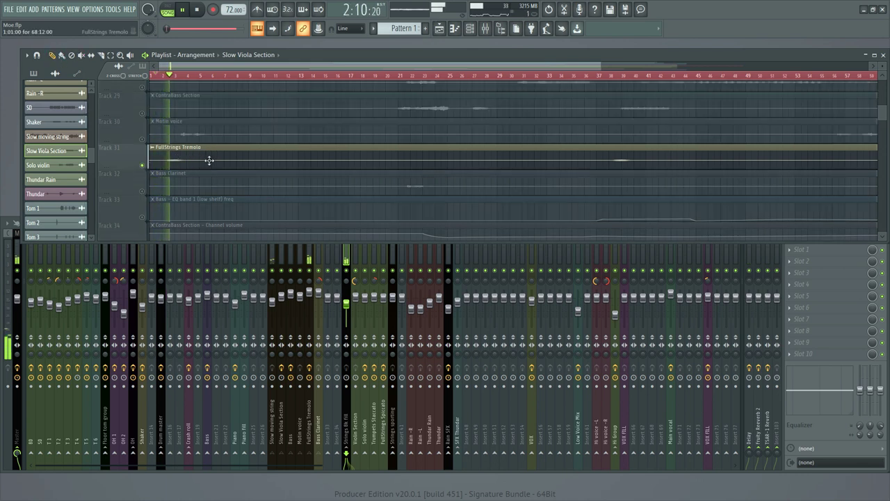
pyautogui.click(309, 259)
pyautogui.press('space')
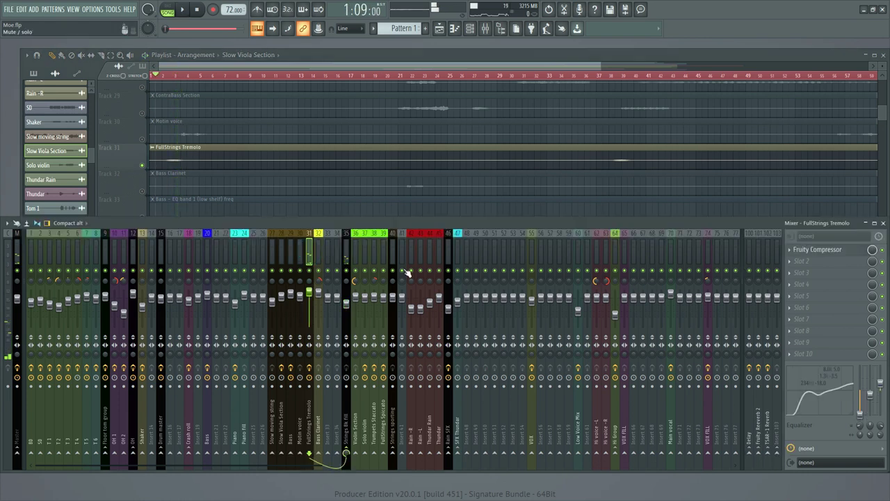
pyautogui.scroll(-1, 209, 160)
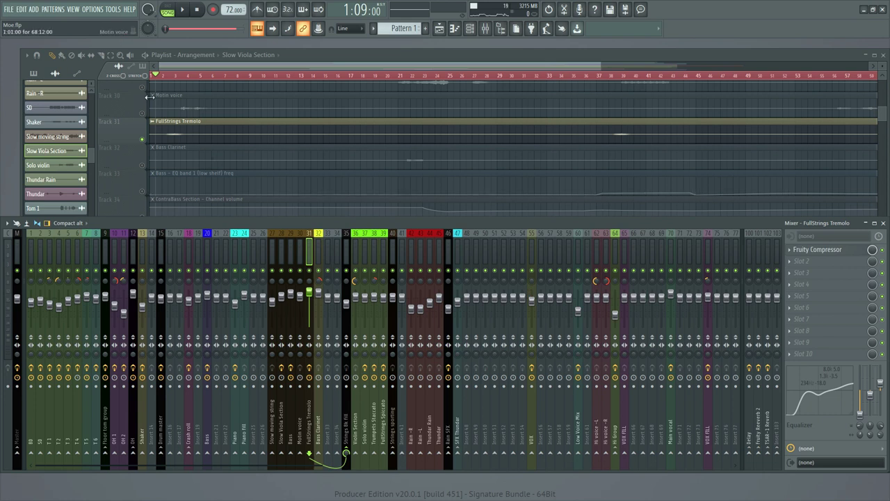
pyautogui.scroll(3, 172, 127)
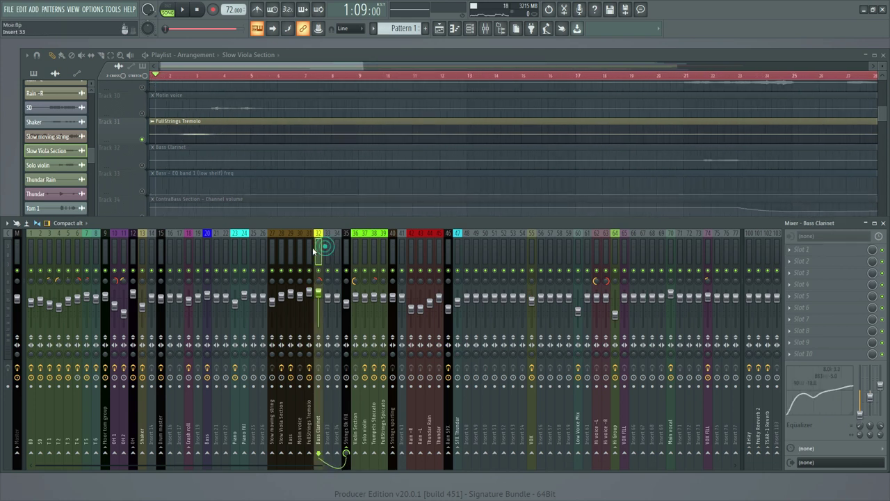
# Step: Audition the soloed FullStrings Tremolo from bar 2 and inspect its Fruity Compressor settings
pyautogui.click(167, 75)
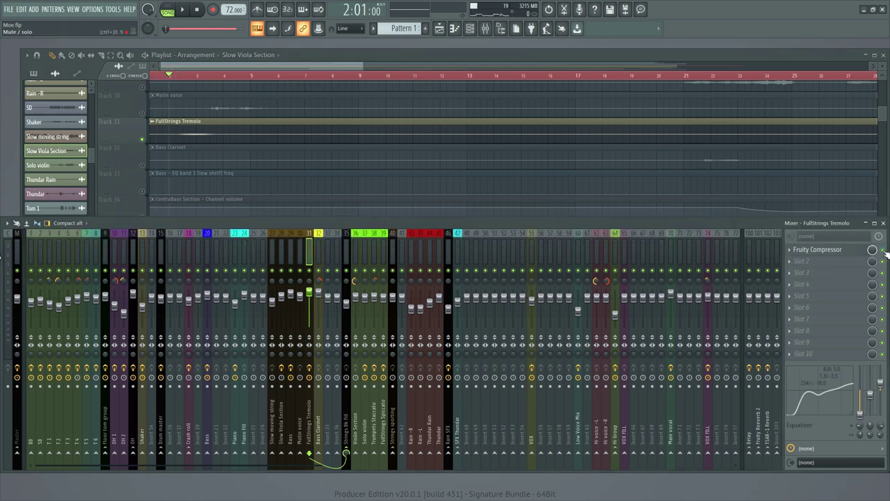
pyautogui.press('space')
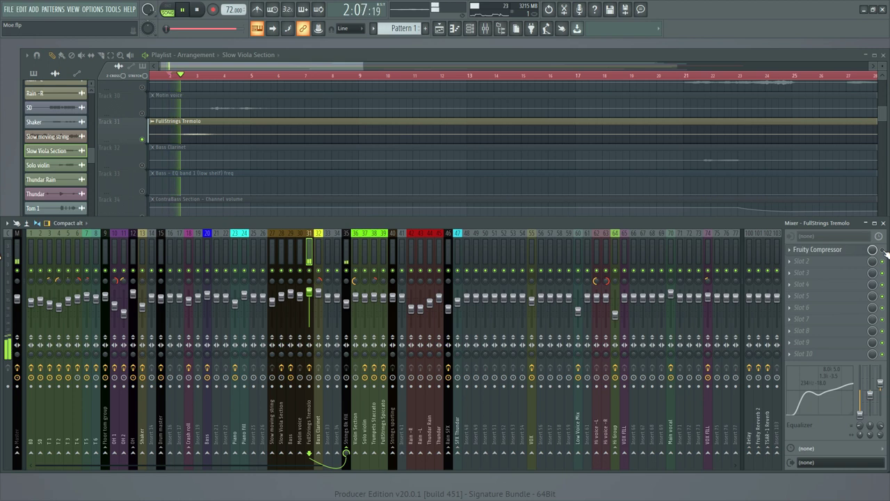
pyautogui.press('space')
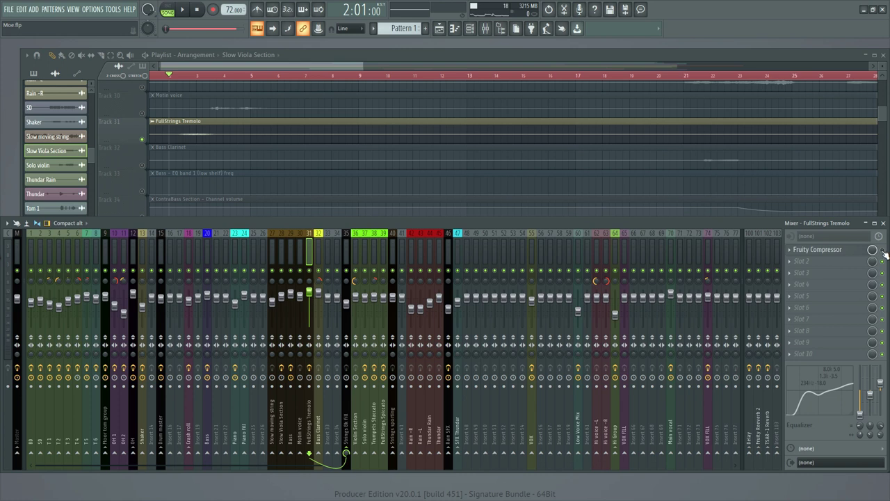
pyautogui.click(849, 252)
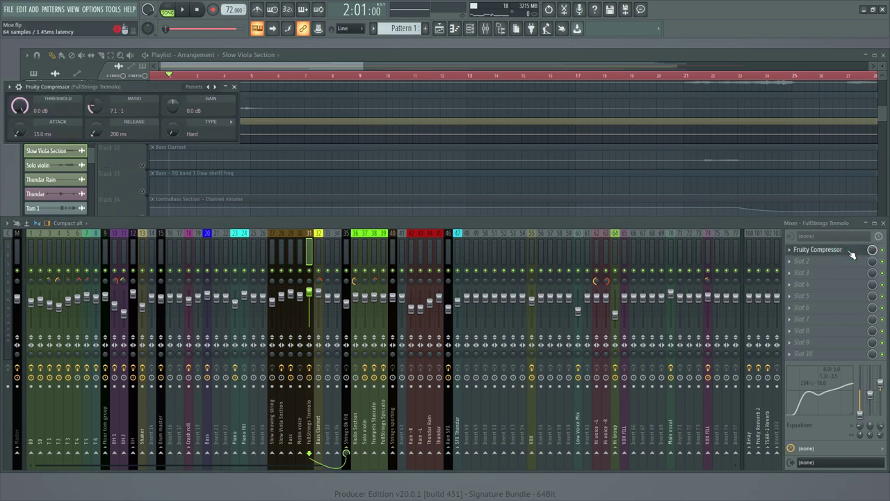
pyautogui.click(851, 253)
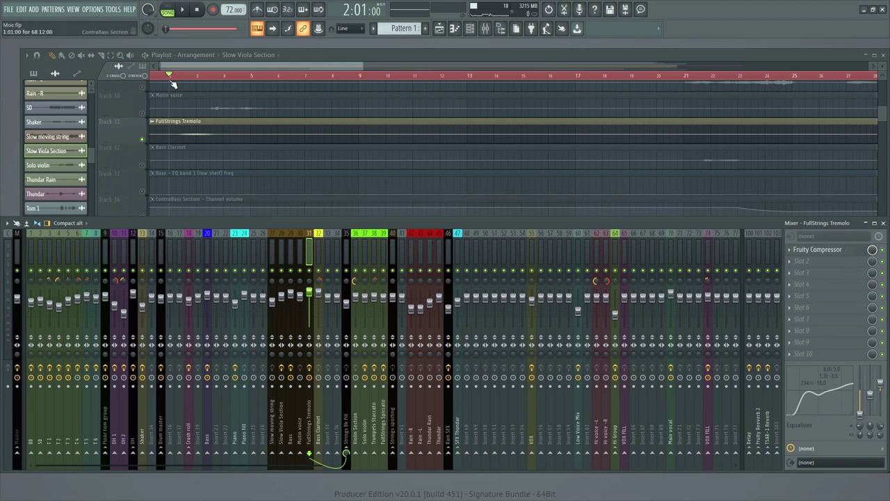
# Step: Turn off solo on the FullStrings Tremolo track and play it with the other tracks from bar 2
pyautogui.press('space')
pyautogui.rightClick(142, 140)
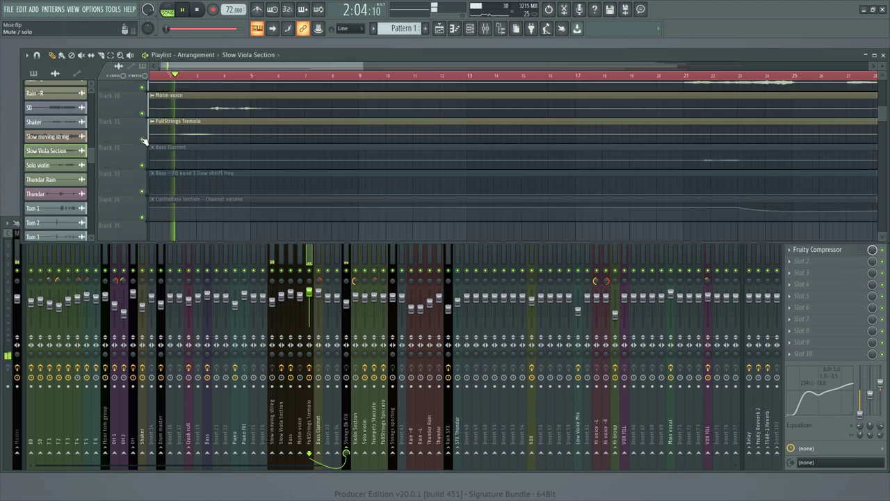
pyautogui.click(169, 78)
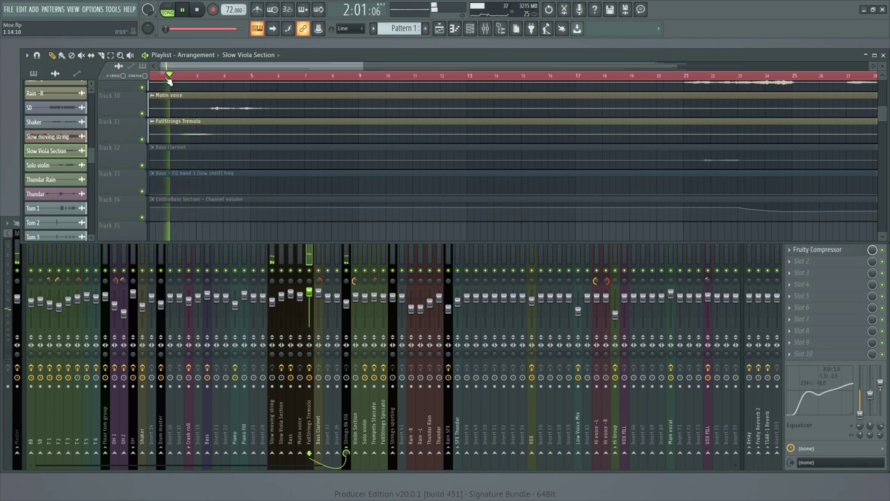
# Step: Unmute the Bass Clarinet clip on Track 32, leaving its track enabled
pyautogui.click(143, 164)
pyautogui.click(143, 165)
pyautogui.click(82, 56)
pyautogui.click(215, 159)
pyautogui.click(53, 57)
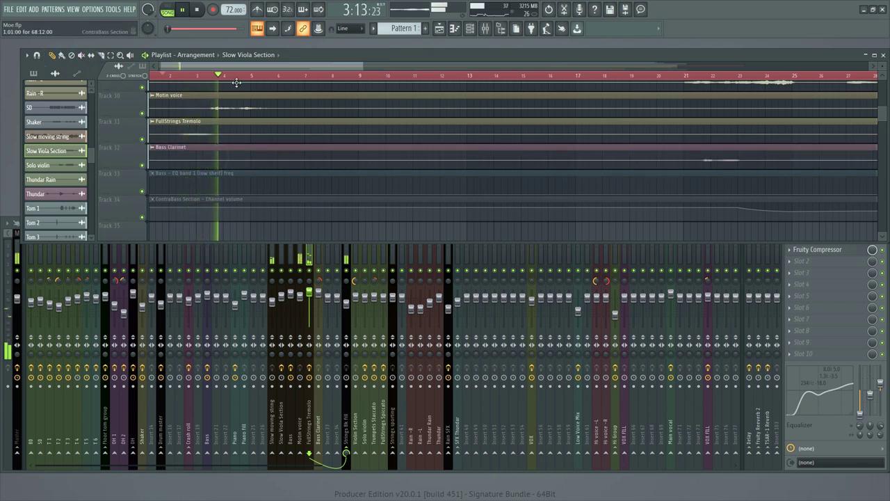
# Step: Solo the Bass Clarinet track and play its phrase from 21:11:00
pyautogui.scroll(-5, 249, 79)
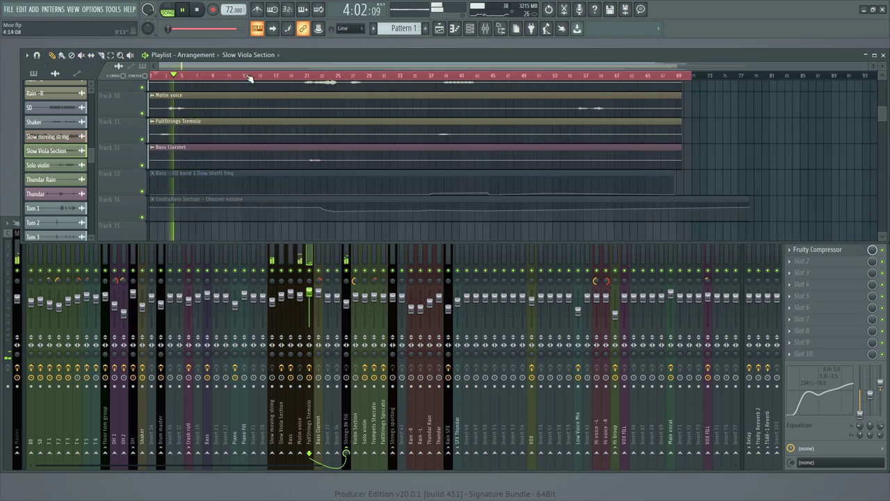
pyautogui.press('space')
pyautogui.click(311, 79)
pyautogui.scroll(5, 320, 77)
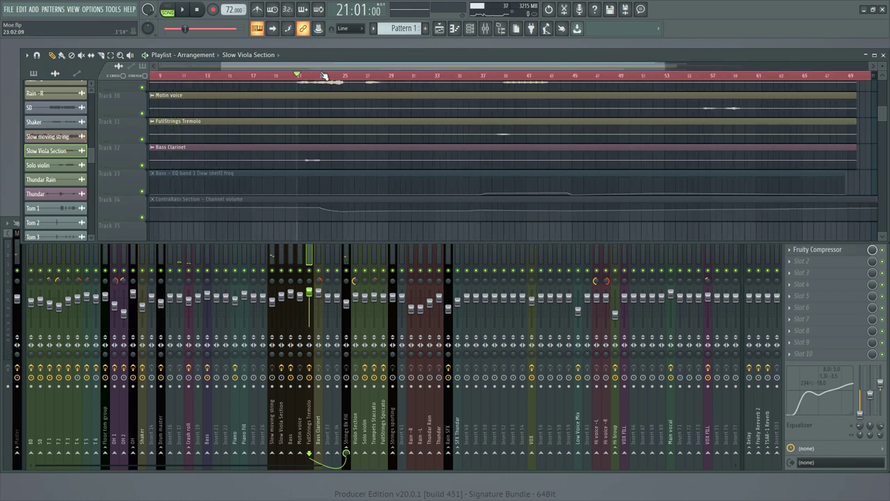
pyautogui.scroll(5, 323, 76)
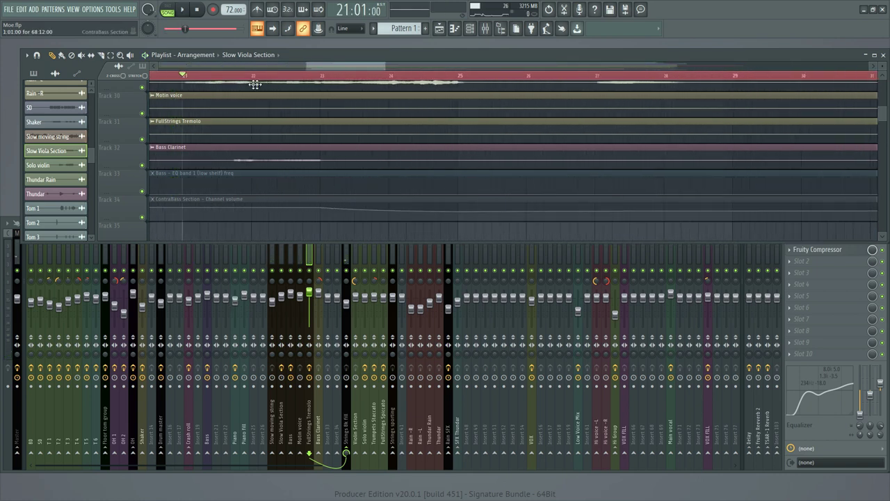
pyautogui.click(208, 75)
pyautogui.click(201, 75)
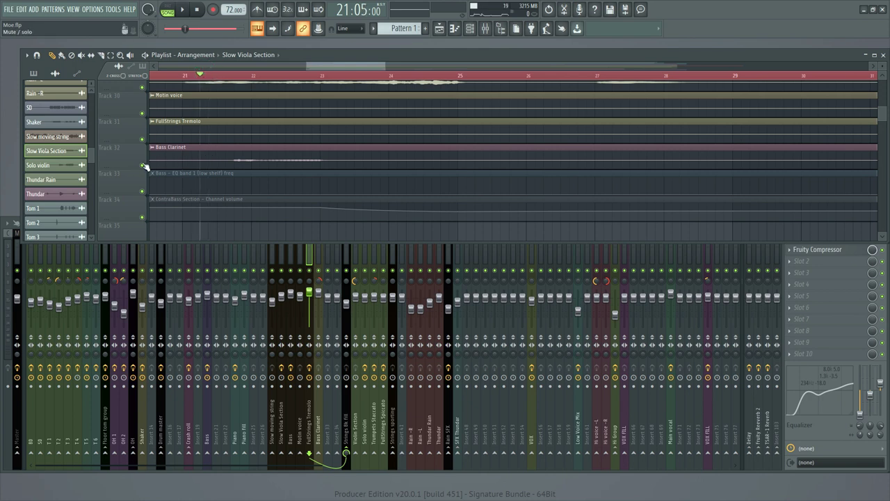
pyautogui.rightClick(143, 166)
pyautogui.click(229, 75)
pyautogui.press('space')
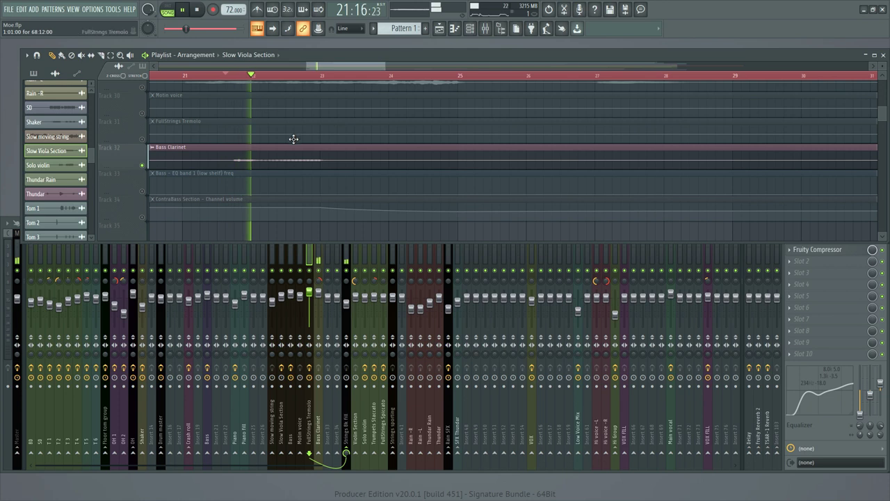
# Step: Select the Bass Clarinet mixer insert, replay its phrase, and check the Strings Bk fill bus it feeds
pyautogui.click(320, 255)
pyautogui.press('space')
pyautogui.press('space')
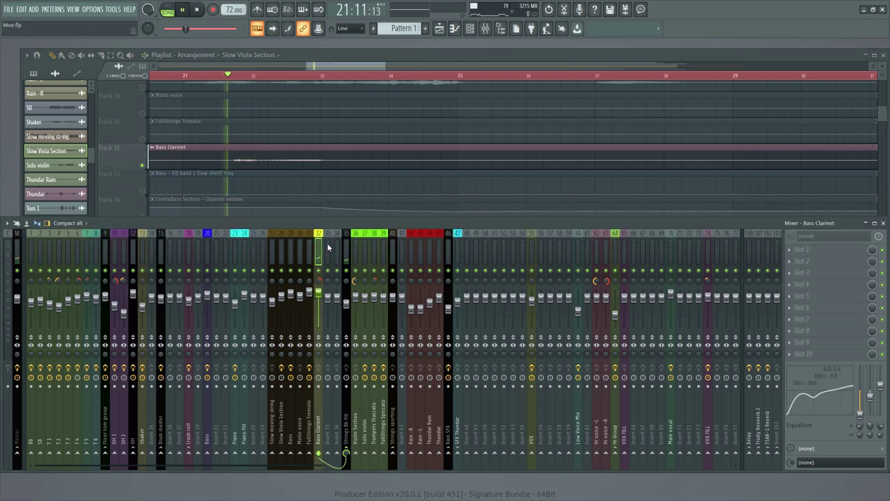
pyautogui.click(345, 249)
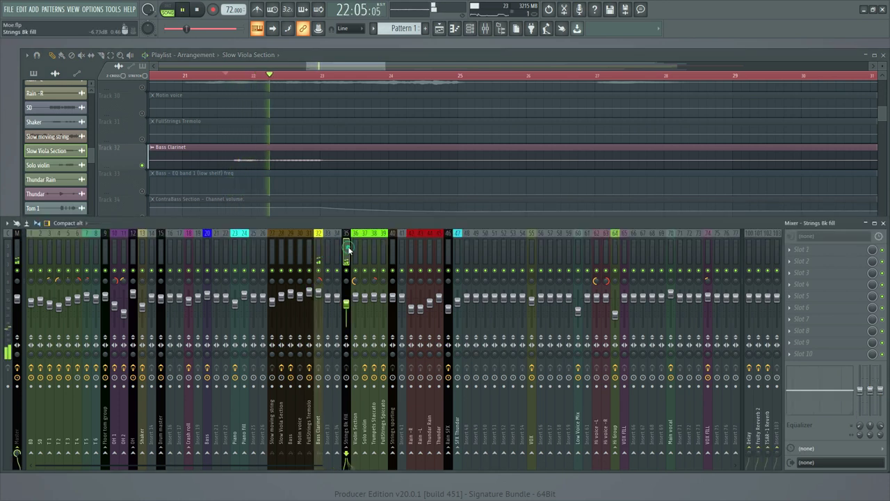
pyautogui.press('space')
pyautogui.scroll(-1, 285, 131)
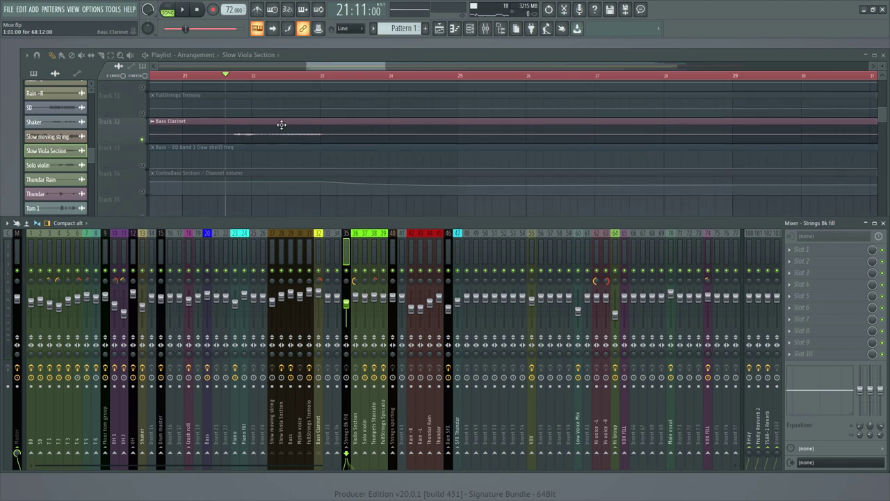
# Step: Replay the Bass Clarinet phrase and select its mixer insert again
pyautogui.click(363, 258)
pyautogui.press('space')
pyautogui.click(318, 260)
pyautogui.press('space')
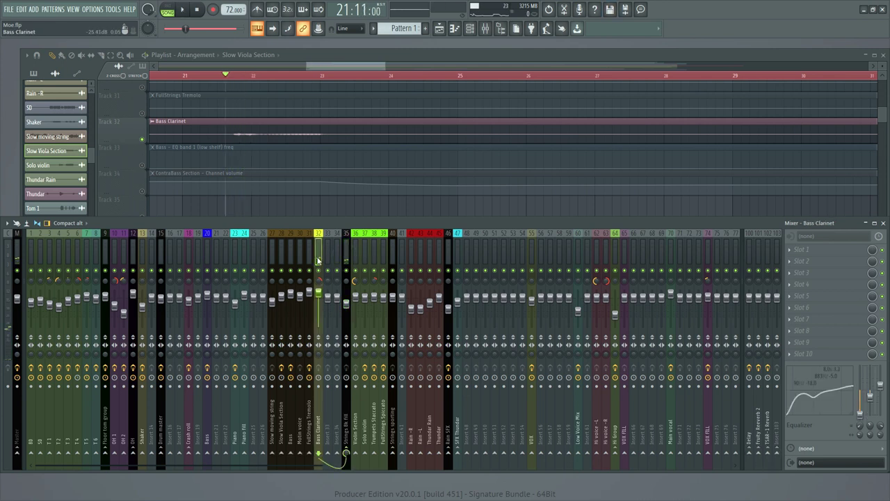
pyautogui.scroll(-1, 316, 195)
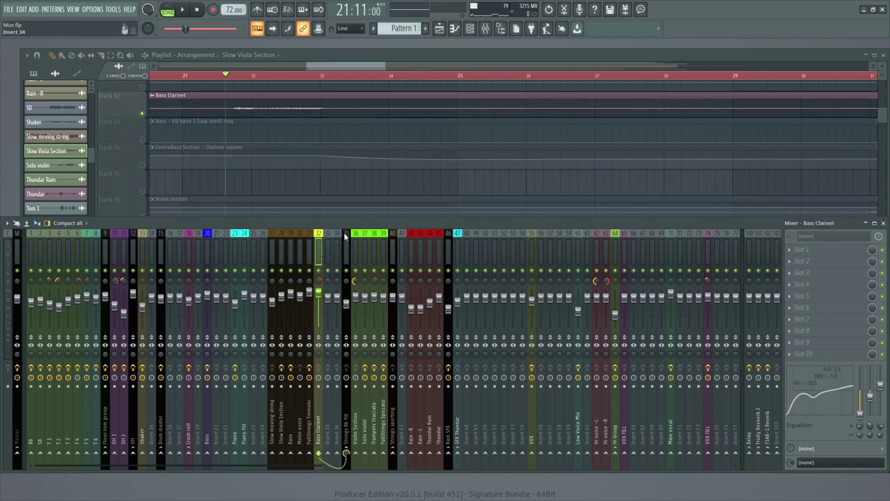
# Step: Pan the Bass Clarinet mixer insert to 86% right while its phrase plays
pyautogui.press('space')
pyautogui.click(318, 282)
pyautogui.moveTo(320, 282); pyautogui.dragTo(320, 253)
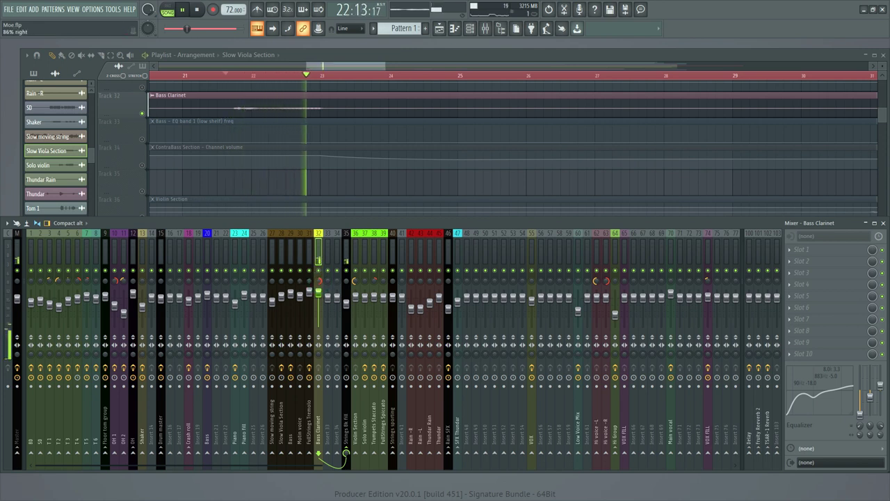
pyautogui.press('space')
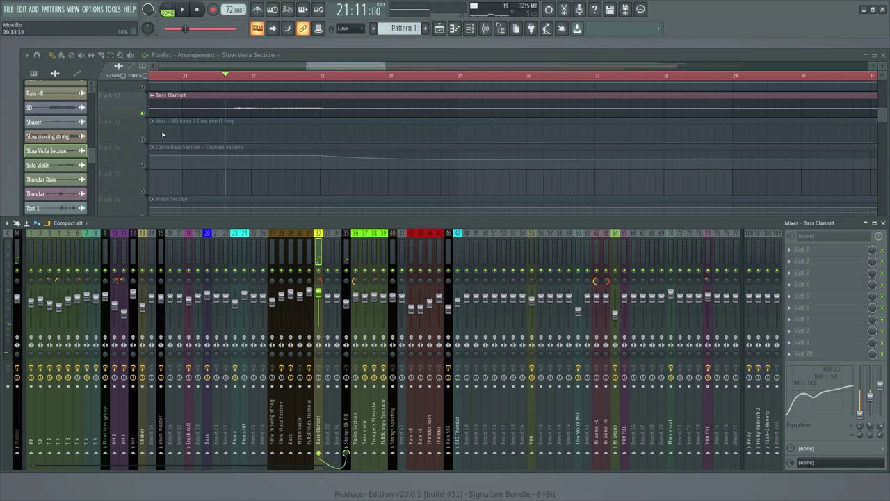
# Step: Turn off solo on the Bass Clarinet track so all playlist tracks are enabled
pyautogui.click(144, 116)
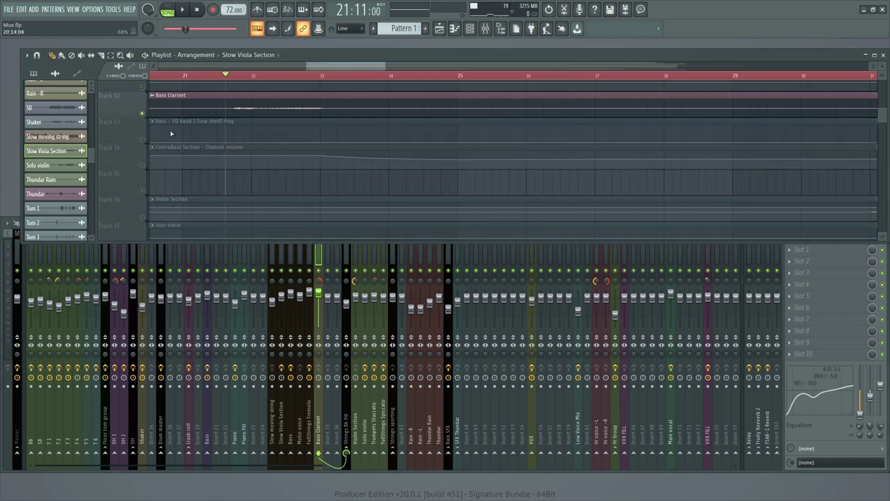
pyautogui.scroll(2, 174, 121)
pyautogui.rightClick(142, 166)
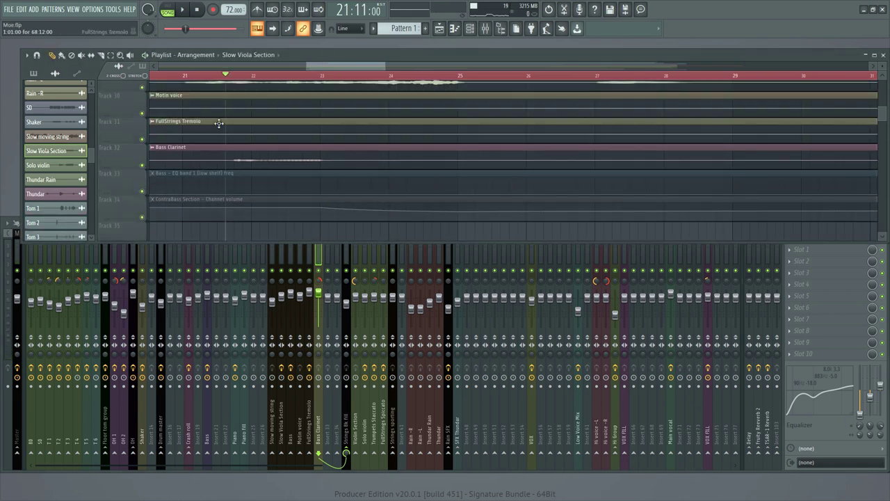
# Step: Unmute the Bass EQ band 1 (low shelf) freq and ContraBass Section channel volume automation clips
pyautogui.scroll(-5, 237, 79)
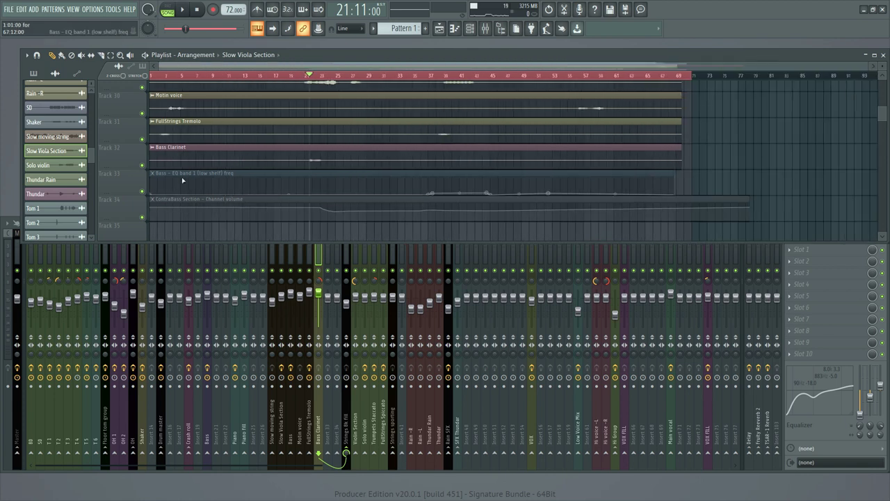
pyautogui.click(83, 55)
pyautogui.click(246, 174)
pyautogui.click(245, 202)
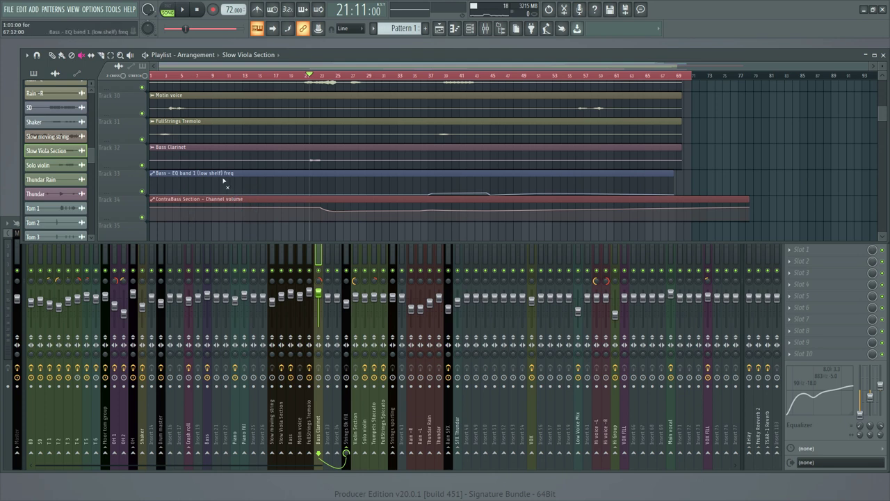
pyautogui.click(53, 55)
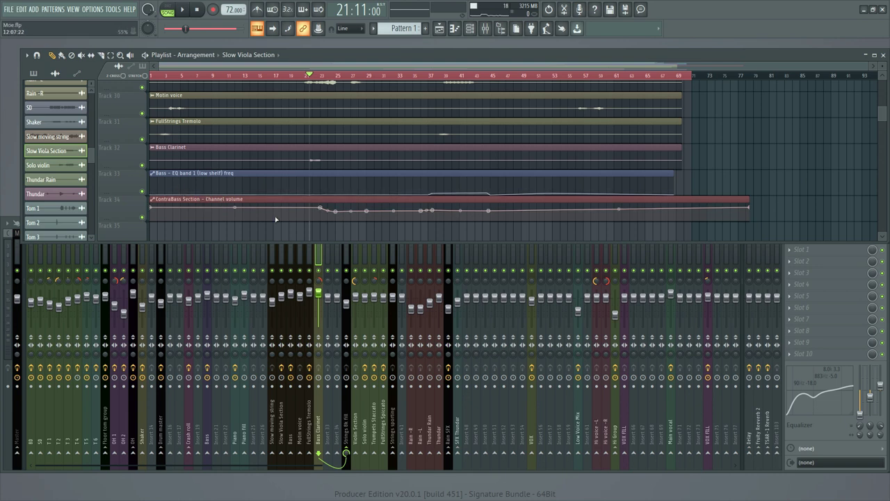
# Step: Play the song from bar 22 to hear the ContraBass Section channel volume automation with the other tracks
pyautogui.scroll(3, 465, 121)
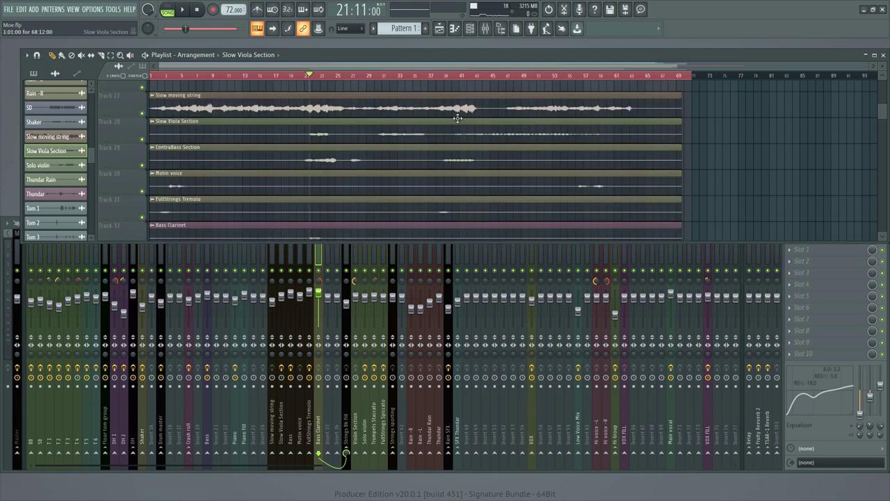
pyautogui.click(446, 76)
pyautogui.scroll(-4, 480, 122)
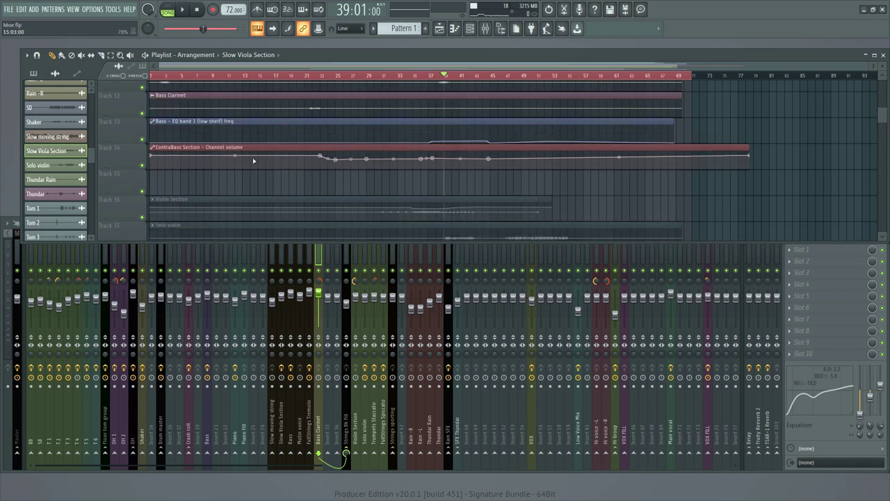
pyautogui.scroll(2, 362, 176)
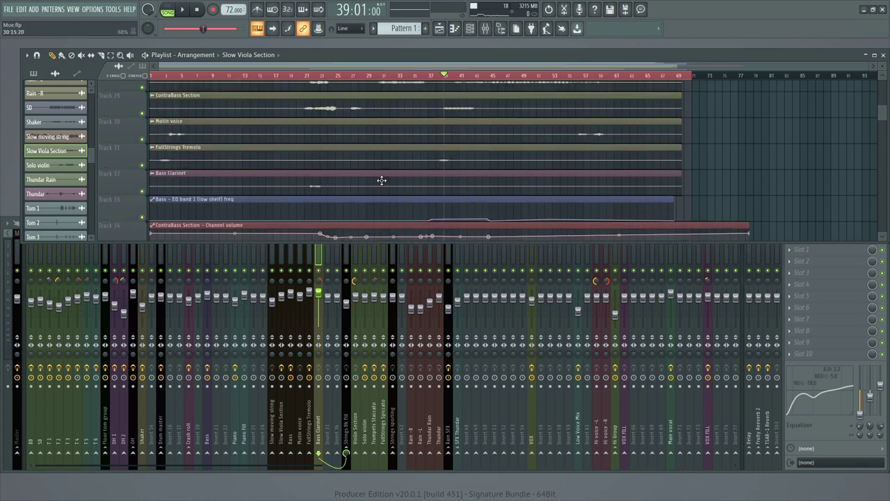
pyautogui.click(318, 76)
pyautogui.scroll(3, 316, 78)
pyautogui.scroll(-2, 344, 188)
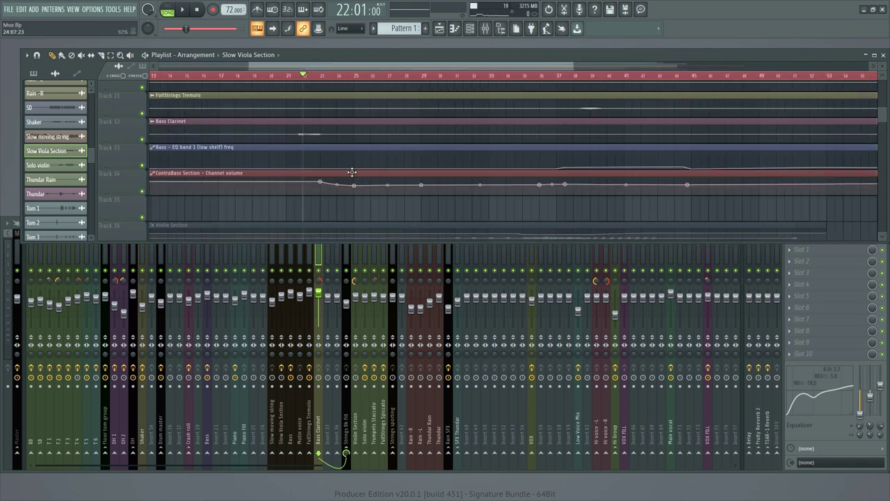
pyautogui.press('space')
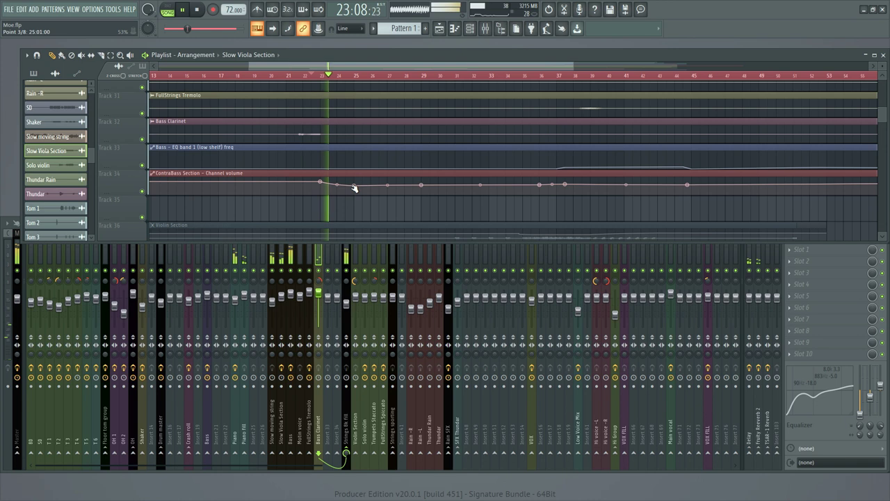
# Step: Select the ContraBass Section channel volume automation clip and replay its volume dip from bar 22
pyautogui.click(293, 174)
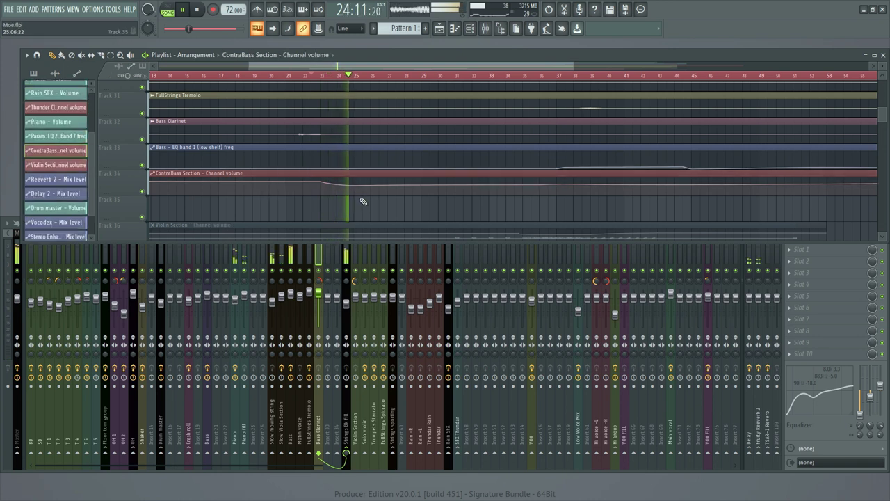
pyautogui.press('space')
pyautogui.press('space')
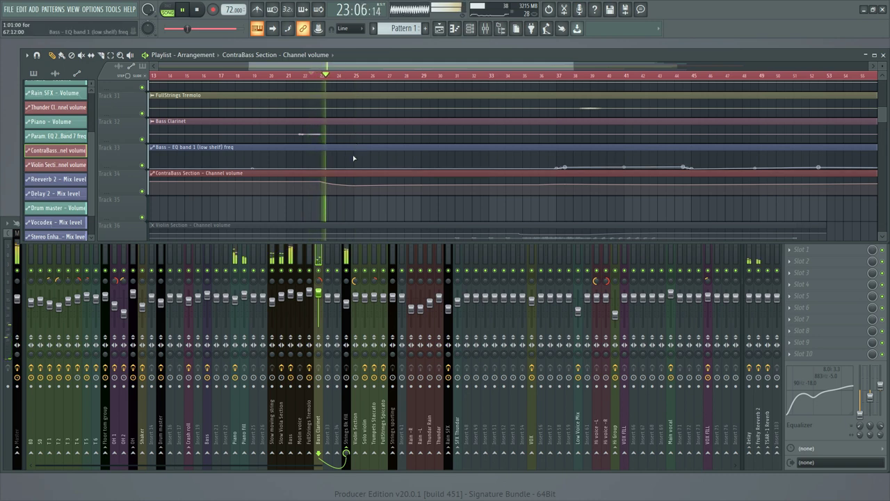
# Step: Check the ContraBass Section volume automation in the channel rack while the song plays, and close the rack
pyautogui.press('space')
pyautogui.press('F6')
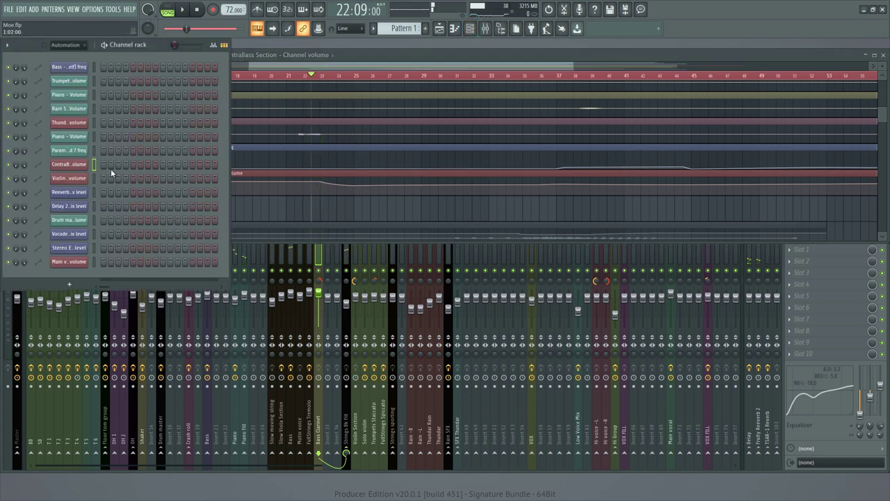
pyautogui.press('space')
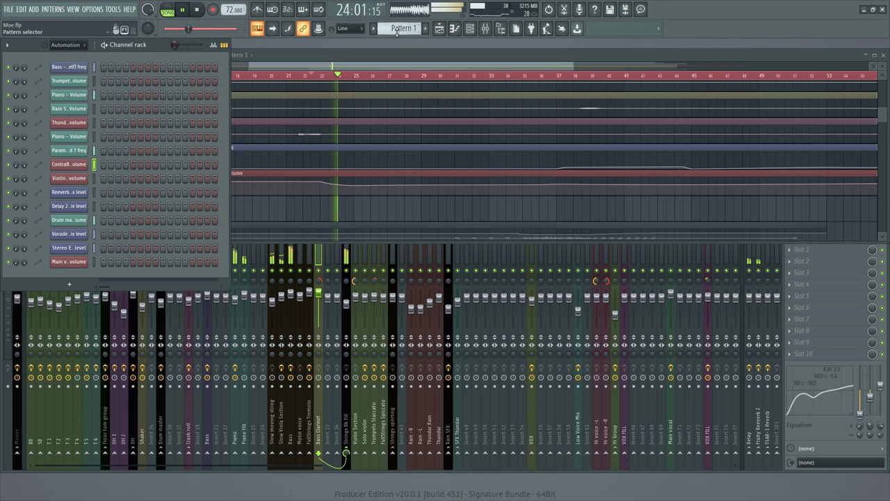
pyautogui.click(469, 28)
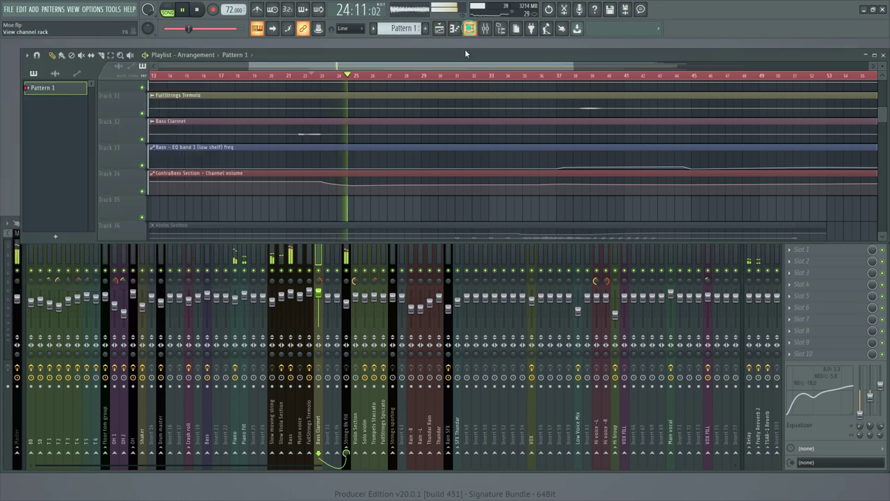
pyautogui.click(371, 173)
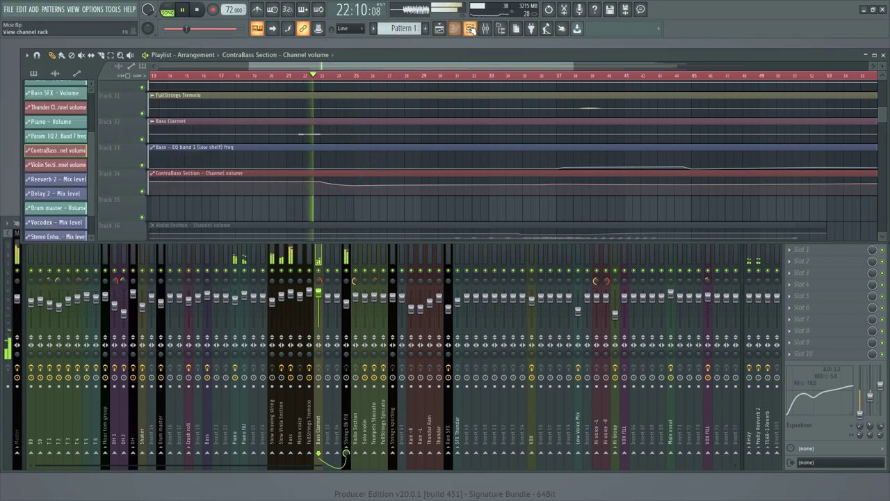
pyautogui.click(470, 29)
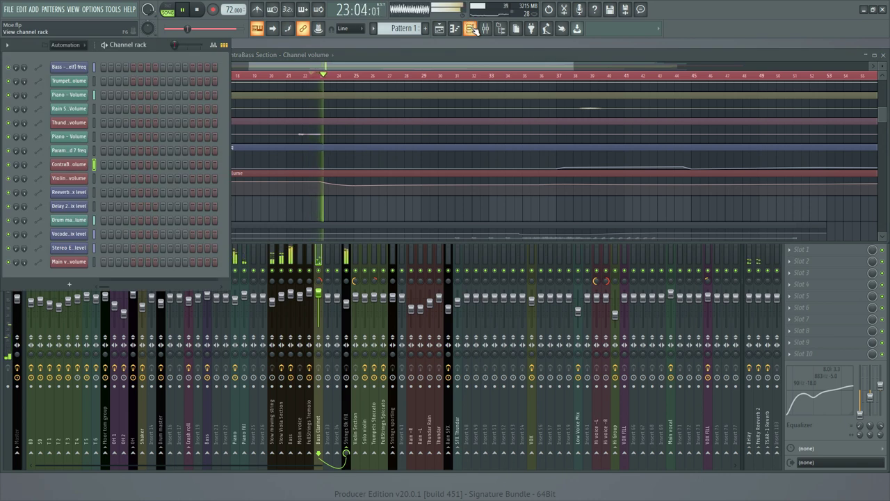
pyautogui.click(470, 29)
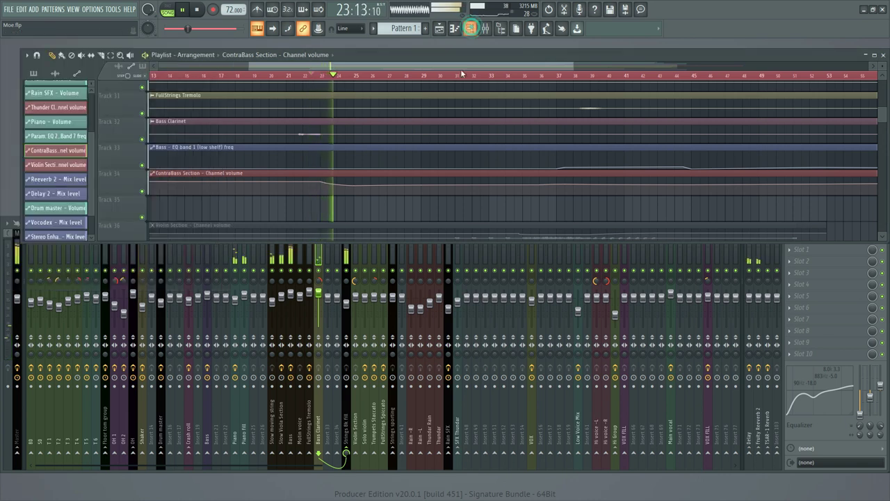
# Step: Stop playback and unmute the Violin Section clip with its channel volume automation on Track 36
pyautogui.scroll(-2, 234, 192)
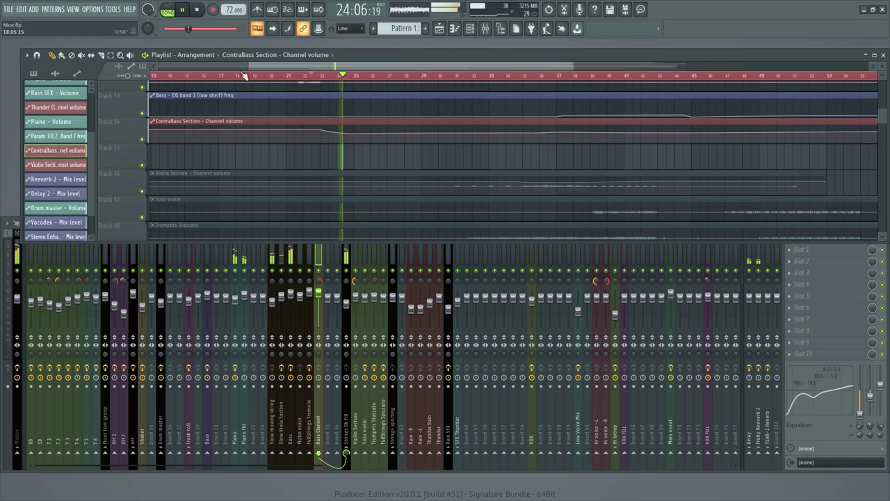
pyautogui.scroll(-2, 243, 76)
pyautogui.press('space')
pyautogui.click(143, 190)
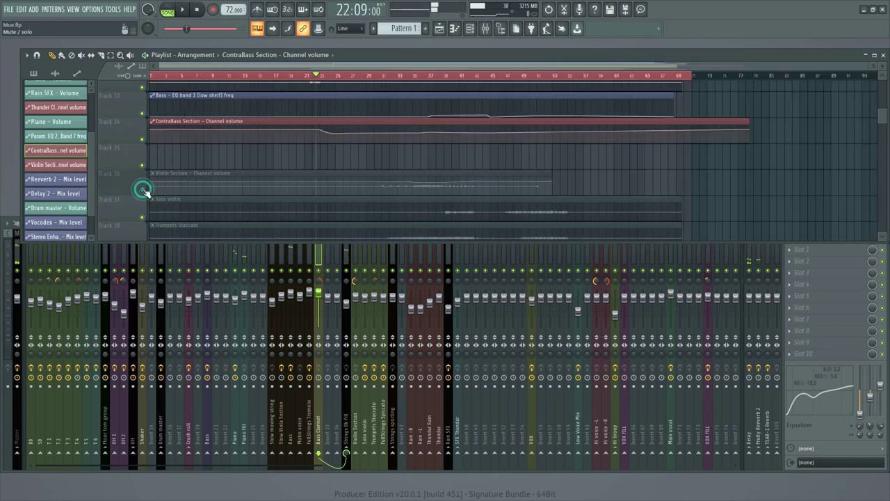
pyautogui.click(206, 166)
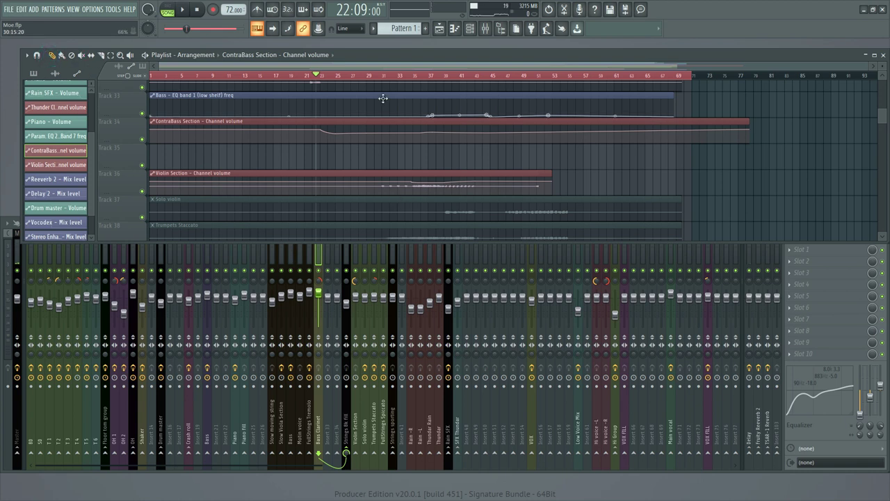
# Step: Play the song from bar 31 to hear the Violin Section with the full arrangement
pyautogui.click(383, 77)
pyautogui.scroll(2, 392, 82)
pyautogui.scroll(1, 392, 82)
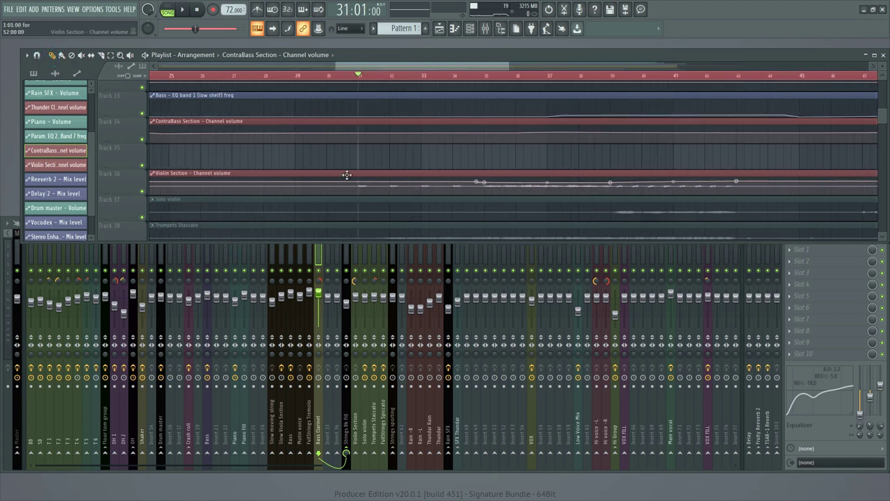
pyautogui.press('space')
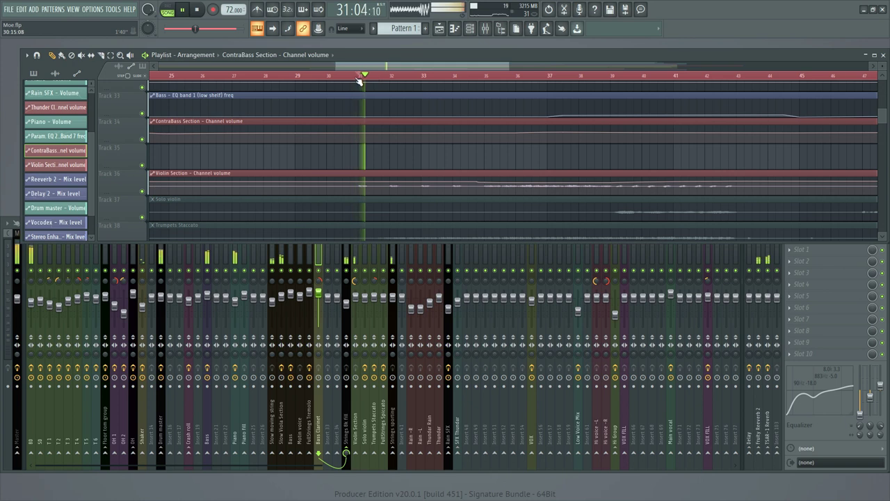
pyautogui.scroll(-4, 390, 78)
pyautogui.scroll(2, 439, 83)
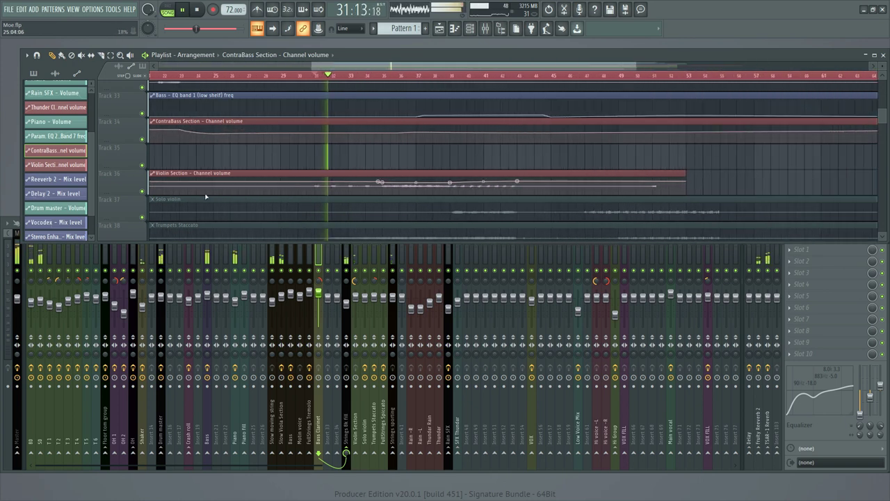
# Step: Solo the Violin Section track and listen to its phrase around bar 35
pyautogui.rightClick(143, 191)
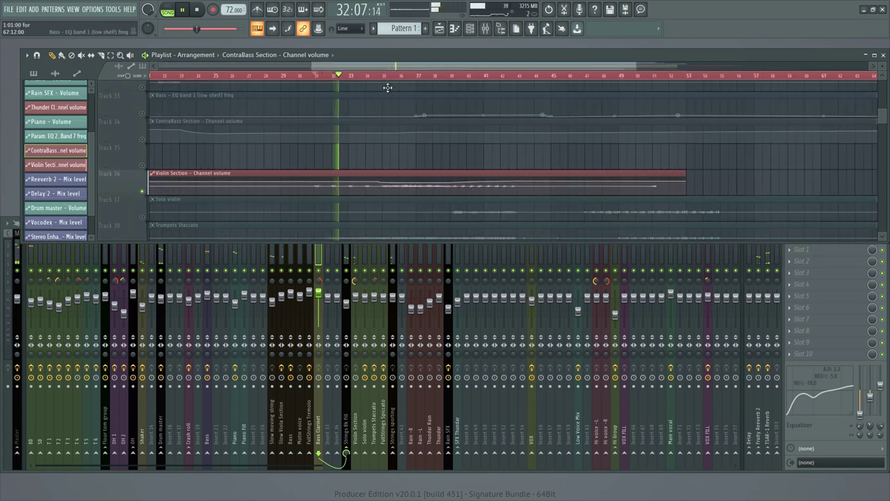
pyautogui.scroll(-1, 449, 76)
pyautogui.scroll(1, 475, 75)
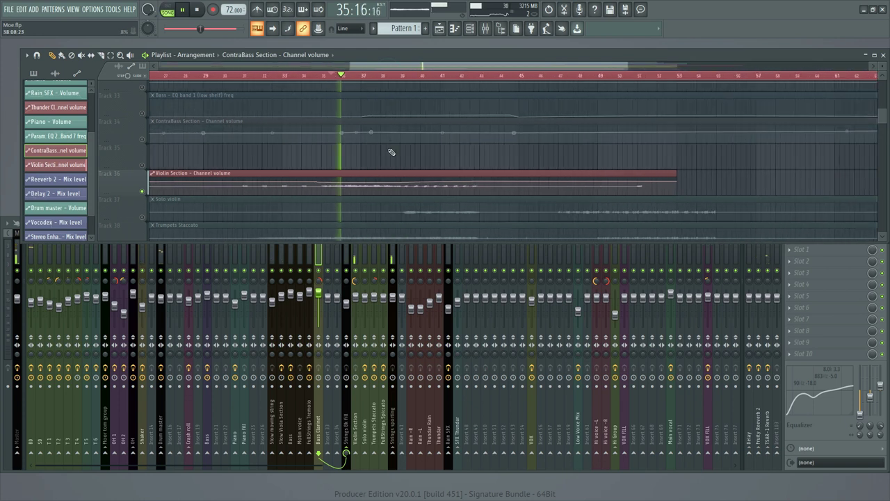
# Step: Select the Violin Section mixer insert to check its panning and EQ, and stop playback
pyautogui.click(433, 256)
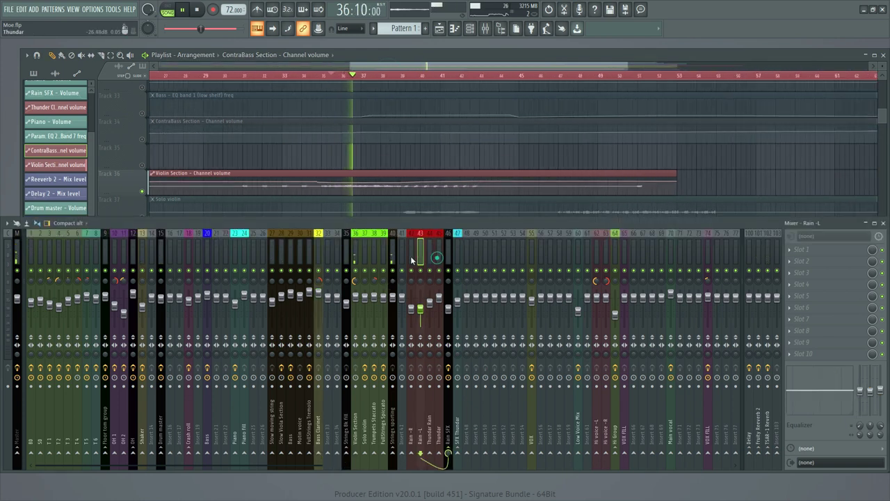
pyautogui.press('space')
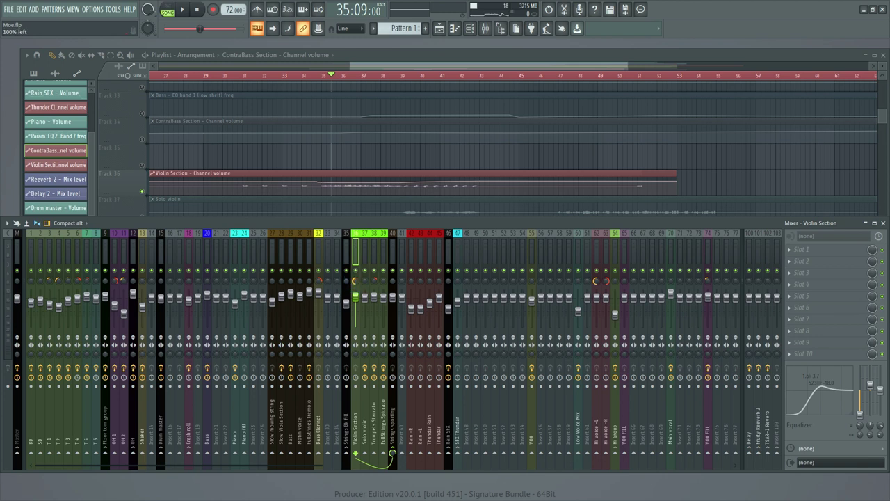
# Step: Turn off solo on the Violin Section track and play the full arrangement from bar 34
pyautogui.scroll(-2, 335, 153)
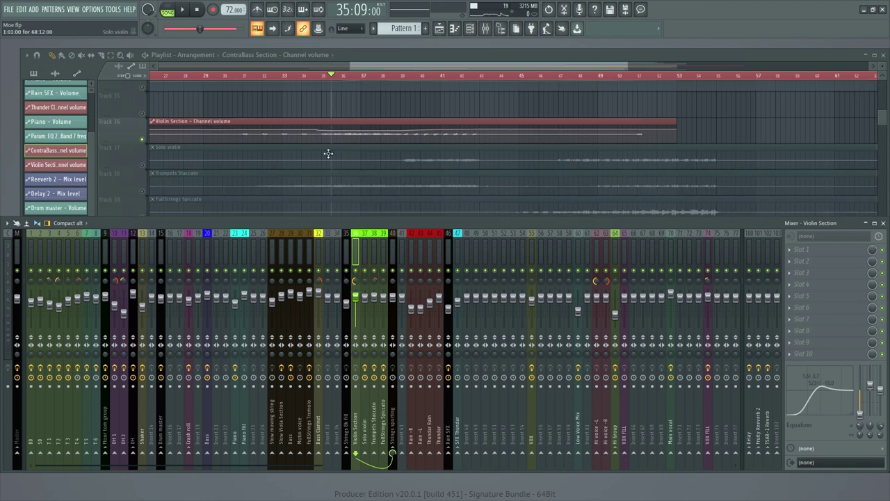
pyautogui.click(144, 141)
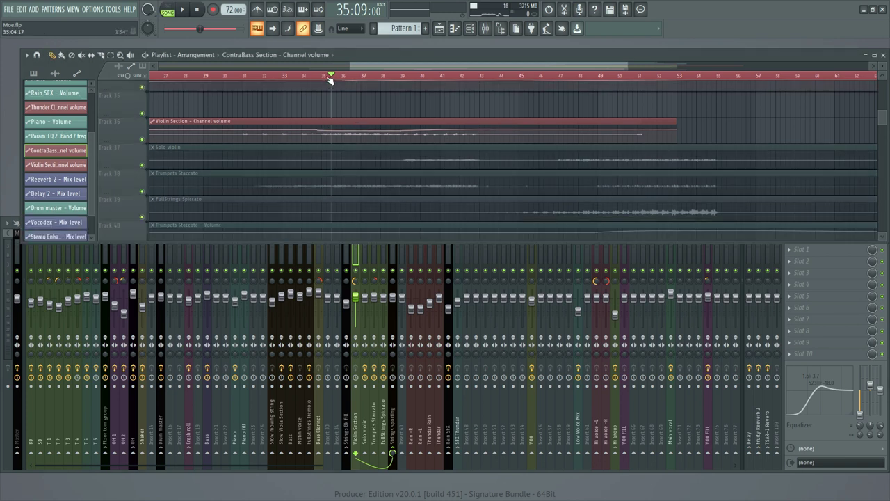
pyautogui.moveTo(323, 77); pyautogui.dragTo(322, 78)
pyautogui.scroll(-2, 321, 77)
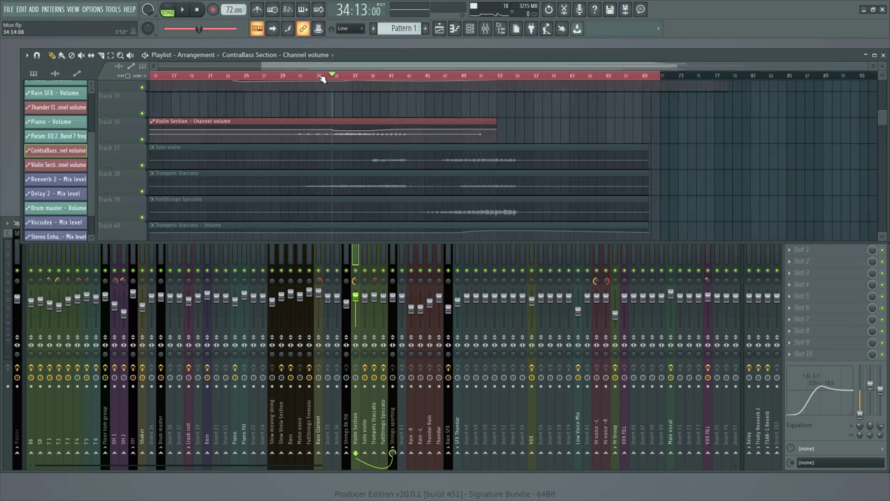
pyautogui.press('space')
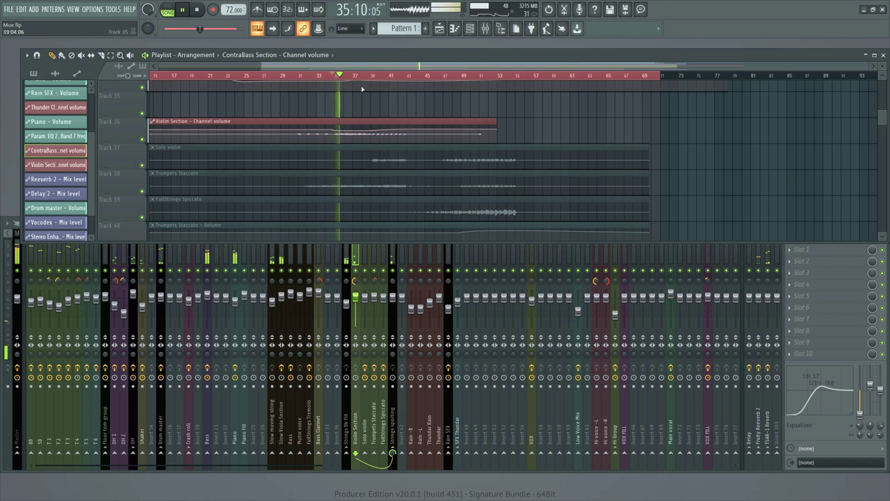
pyautogui.hscroll(4, 350, 75)
pyautogui.hscroll(-6, 333, 76)
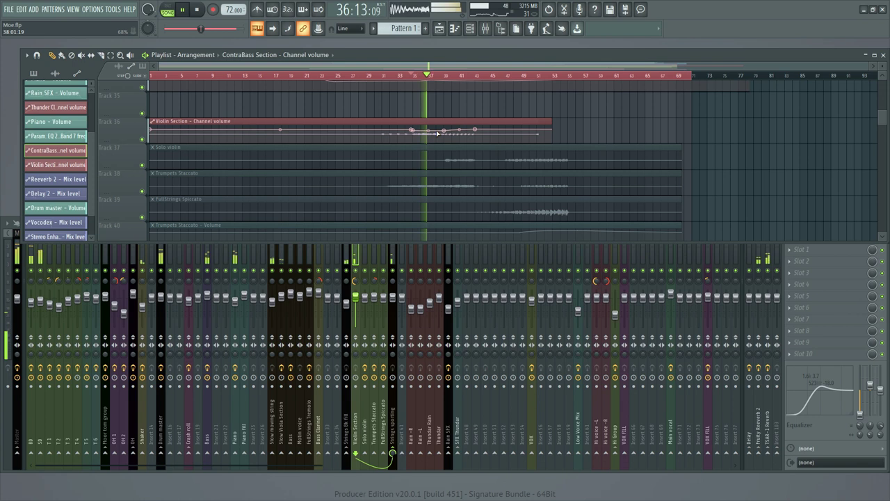
# Step: Move playback to bar 40 and solo the Violin Section track to hear it alone
pyautogui.click(452, 78)
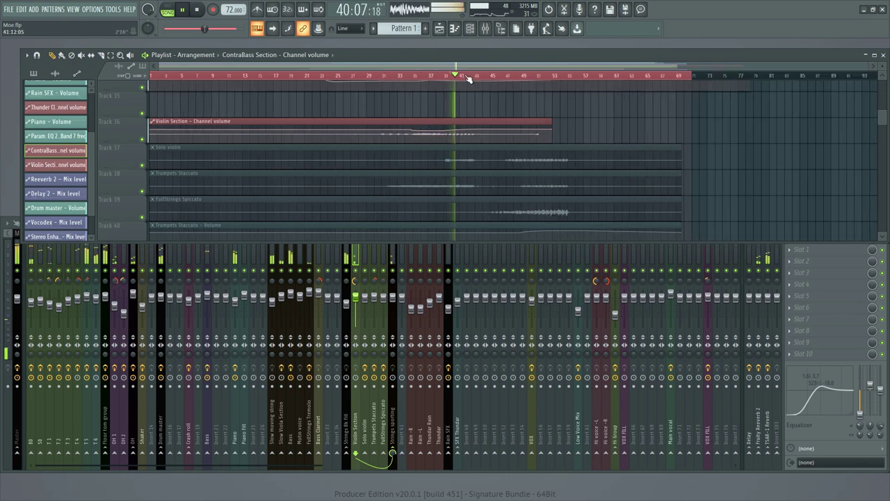
pyautogui.rightClick(142, 144)
pyautogui.click(129, 138)
pyautogui.rightClick(143, 139)
pyautogui.scroll(6, 449, 141)
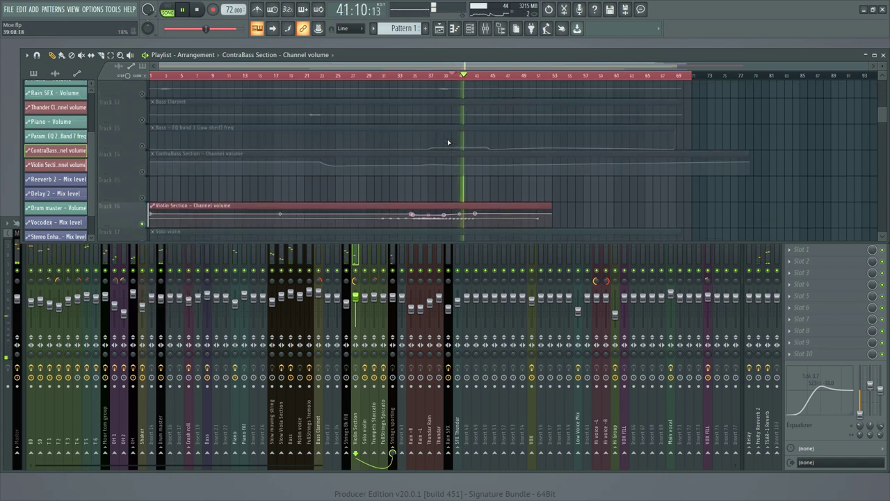
# Step: Solo the ContraBass Section track and replay the passage from bar 40, stopping after listening
pyautogui.rightClick(143, 164)
pyautogui.scroll(-5, 361, 157)
pyautogui.press('space')
pyautogui.press('space')
pyautogui.scroll(-3, 452, 115)
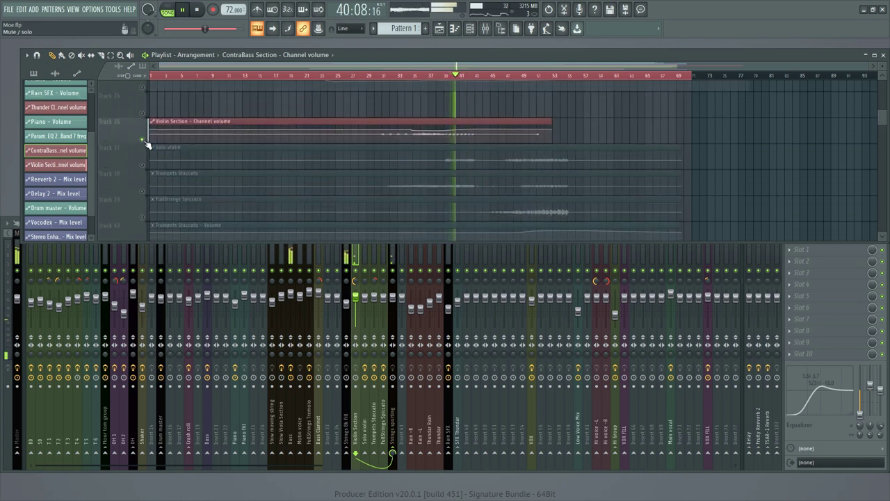
pyautogui.press('space')
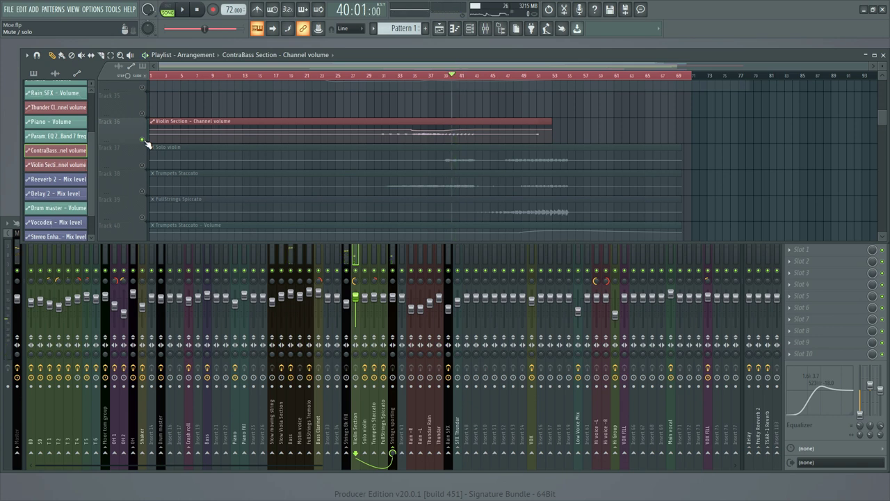
# Step: Re-enable all playlist tracks and unmute the Solo violin clip on Track 37
pyautogui.rightClick(142, 140)
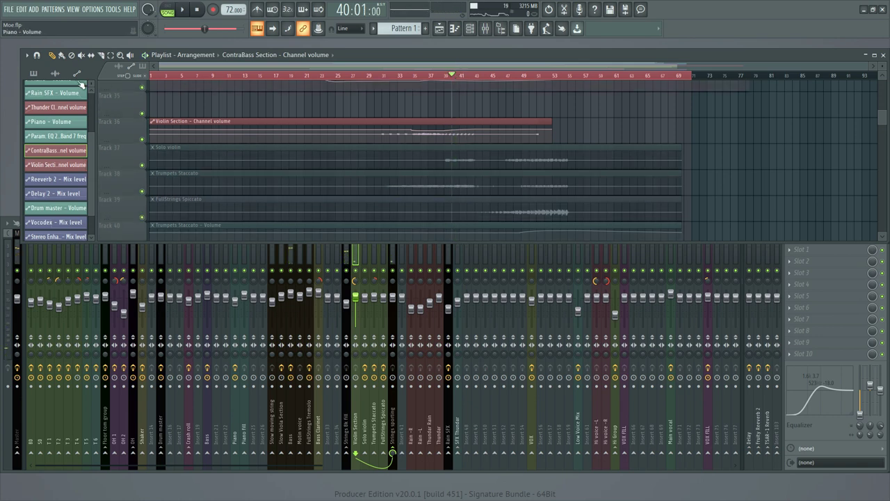
pyautogui.click(217, 153)
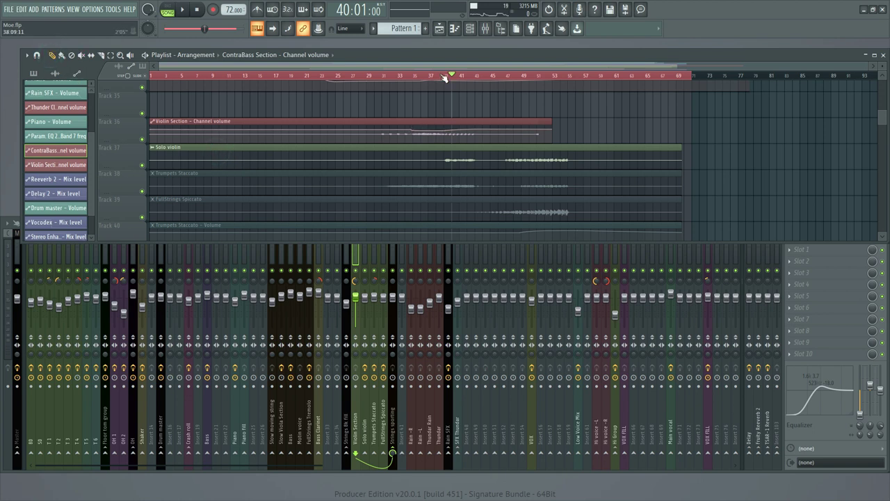
# Step: Play the Solo violin phrase from about bar 39 with its track soloed
pyautogui.scroll(3, 475, 77)
pyautogui.press('space')
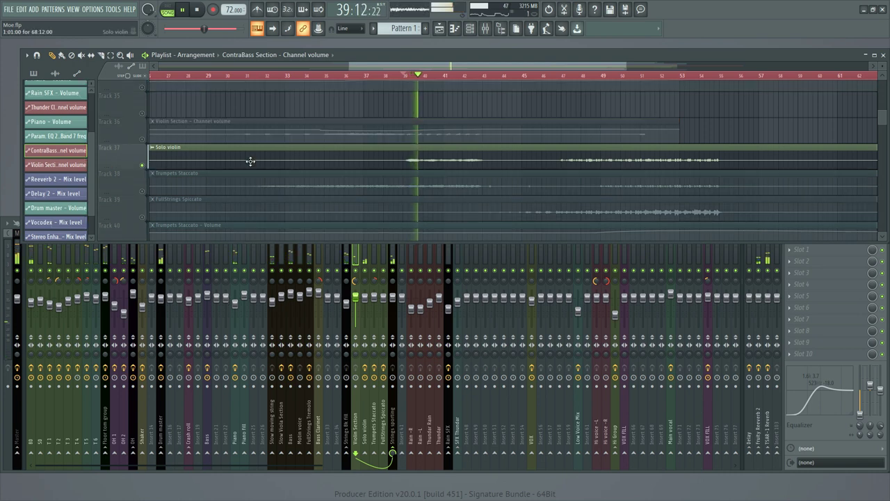
# Step: Inspect the Solo violin mixer channel and its effects while the soloed phrase plays, and stop playback
pyautogui.click(288, 157)
pyautogui.click(421, 258)
pyautogui.click(374, 254)
pyautogui.click(365, 255)
pyautogui.press('space')
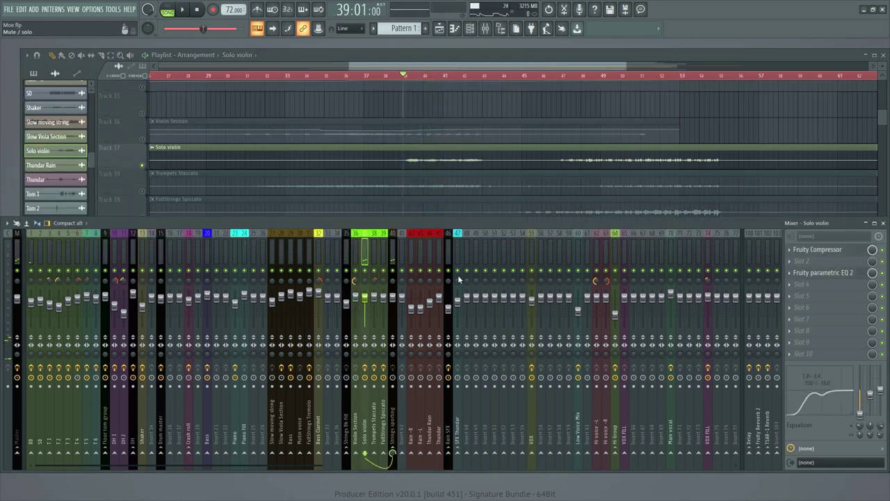
# Step: Check the Strings sporting and Violin Section mixer channels while replaying the soloed violin phrase from bar 39
pyautogui.click(394, 249)
pyautogui.click(346, 254)
pyautogui.click(356, 255)
pyautogui.press('space')
pyautogui.scroll(-1, 153, 149)
pyautogui.press('space')
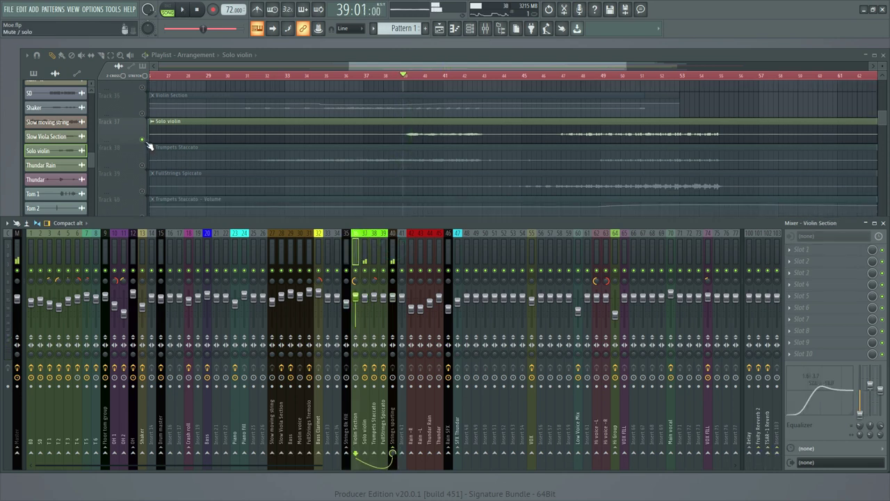
# Step: Select the Solo violin mixer channel again and check its sends to Delay and Fruity Reeverb 2 with brief playback
pyautogui.press('space')
pyautogui.click(384, 252)
pyautogui.click(375, 254)
pyautogui.click(366, 258)
pyautogui.press('space')
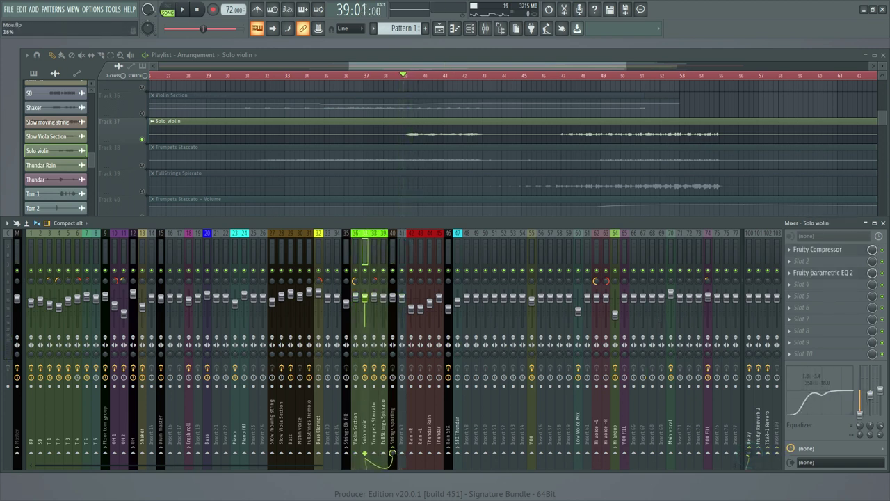
pyautogui.press('space')
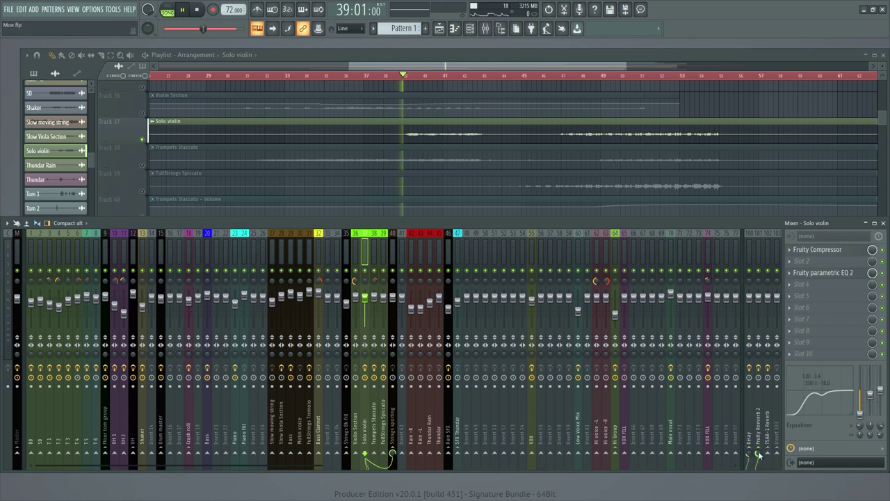
pyautogui.press('space')
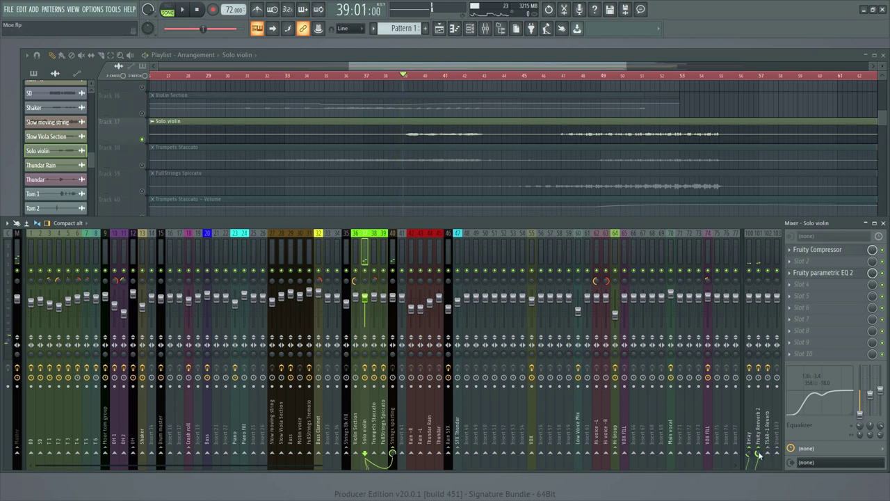
# Step: Unsolo Track 37 and play the full mix from bar 39 to hear the solo violin in context
pyautogui.rightClick(143, 142)
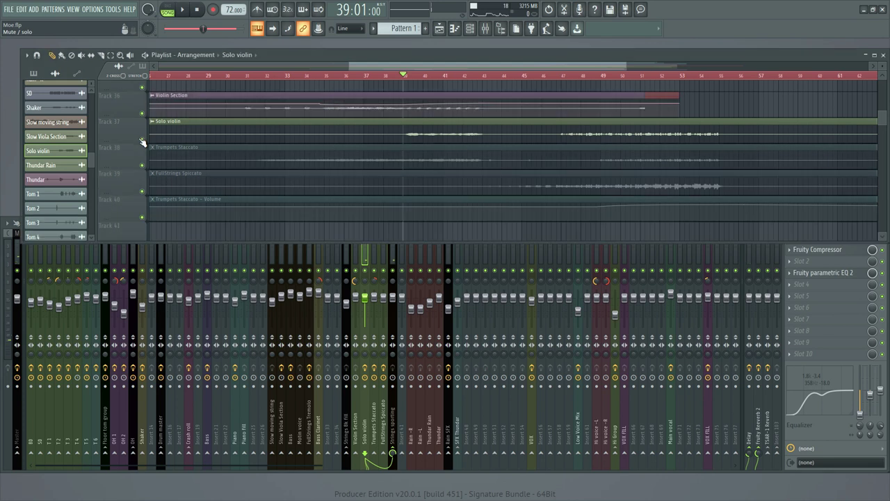
pyautogui.press('space')
pyautogui.scroll(-3, 395, 76)
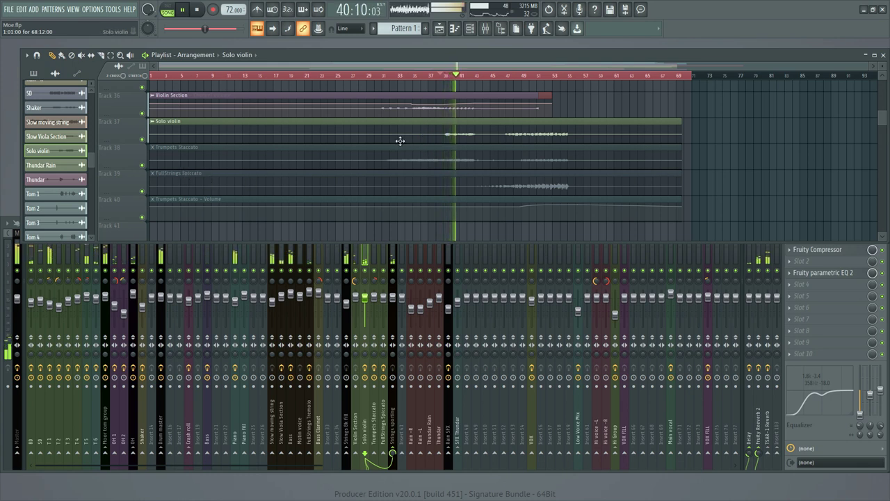
pyautogui.scroll(4, 542, 123)
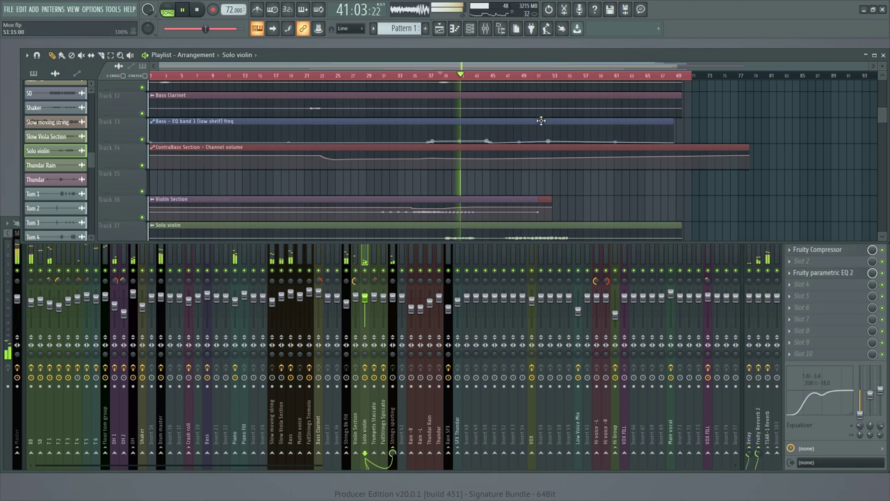
pyautogui.scroll(-3, 540, 118)
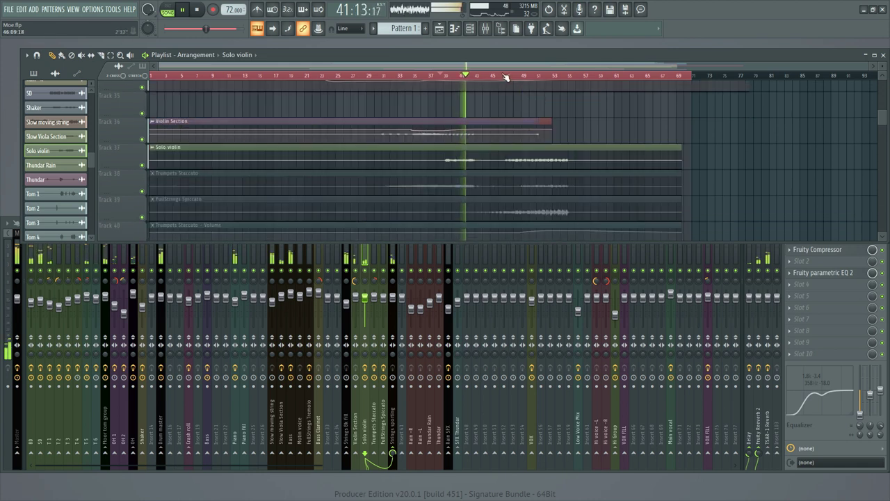
pyautogui.scroll(20, 552, 97)
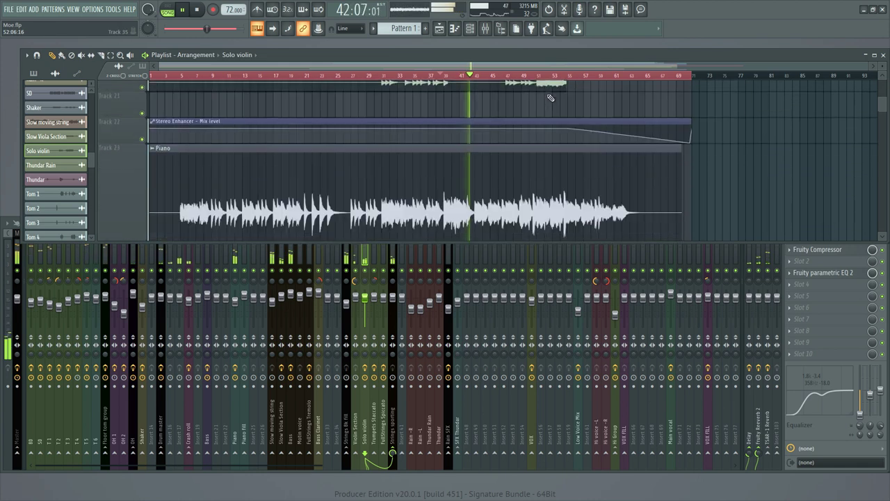
pyautogui.scroll(-20, 559, 163)
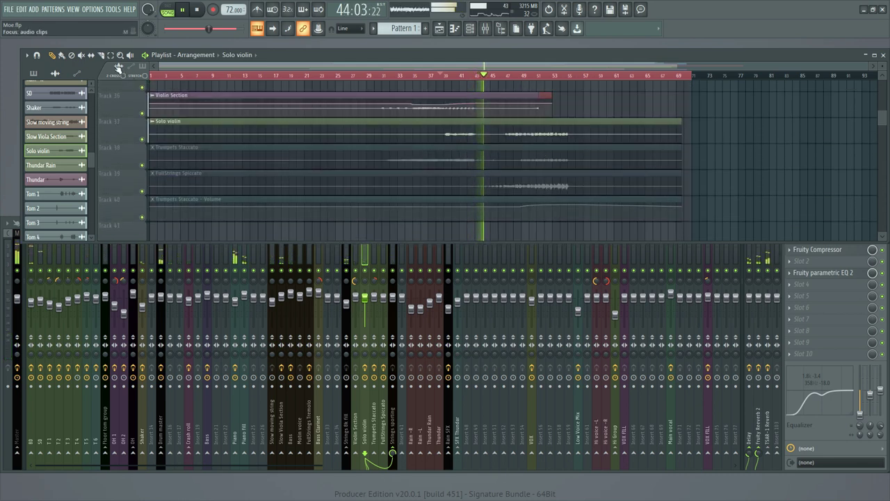
# Step: Unmute the Trumpets Staccato clip on Track 38, stop playback and move the play position to bar 31
pyautogui.click(81, 54)
pyautogui.click(382, 147)
pyautogui.click(52, 55)
pyautogui.press('space')
pyautogui.click(384, 76)
pyautogui.scroll(2, 414, 76)
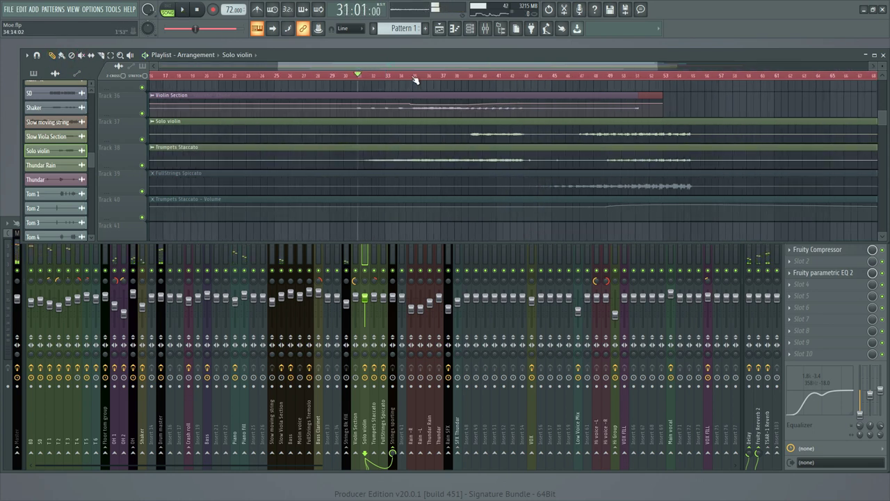
# Step: Solo the Trumpets Staccato track and listen to the start of its part from bar 31
pyautogui.rightClick(144, 167)
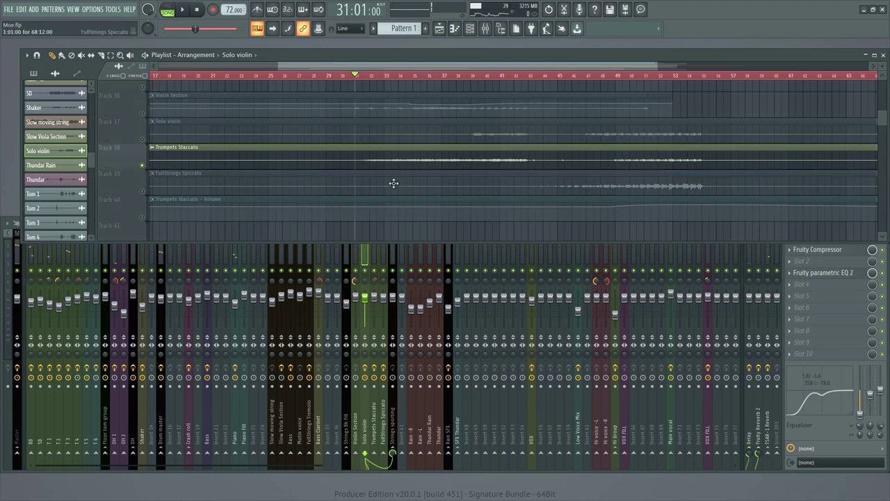
pyautogui.scroll(-2, 370, 78)
pyautogui.press('space')
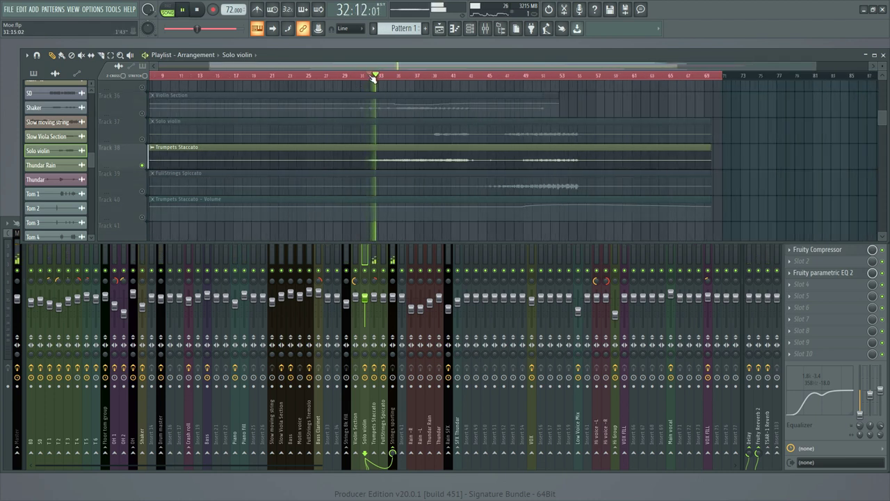
pyautogui.press('space')
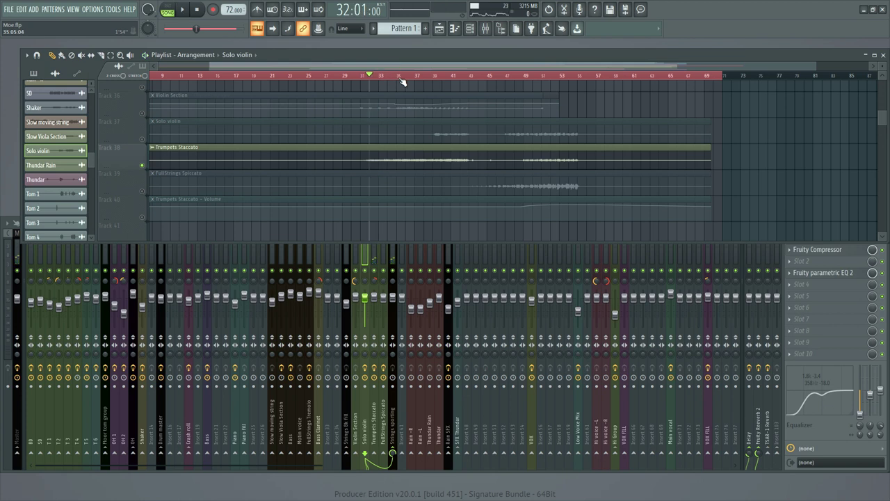
# Step: Inspect the effects and routing of the Trumpets Staccato and Strings sporting mixer channels, replaying the trumpets from bar 32
pyautogui.scroll(2, 402, 82)
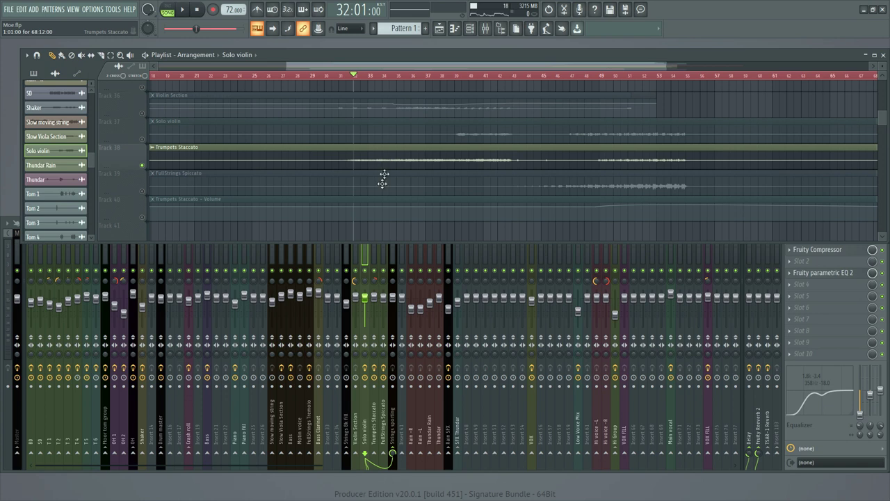
pyautogui.click(373, 260)
pyautogui.press('space')
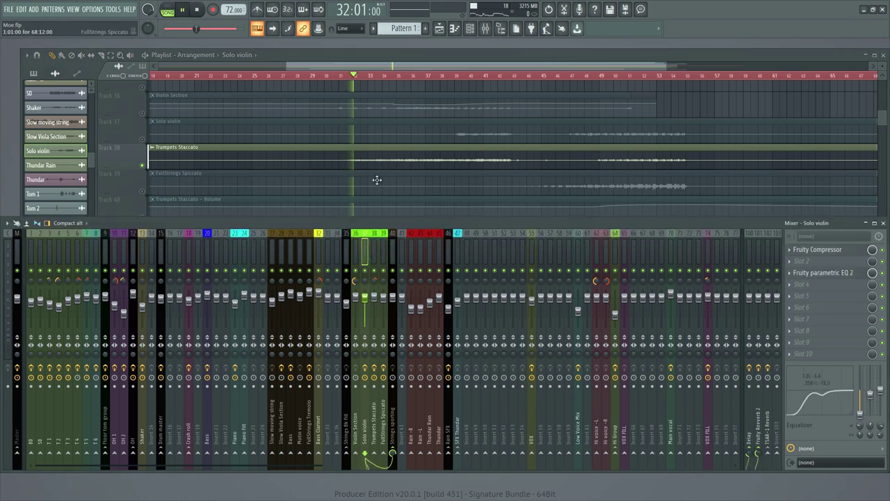
pyautogui.press('space')
pyautogui.press('Right')
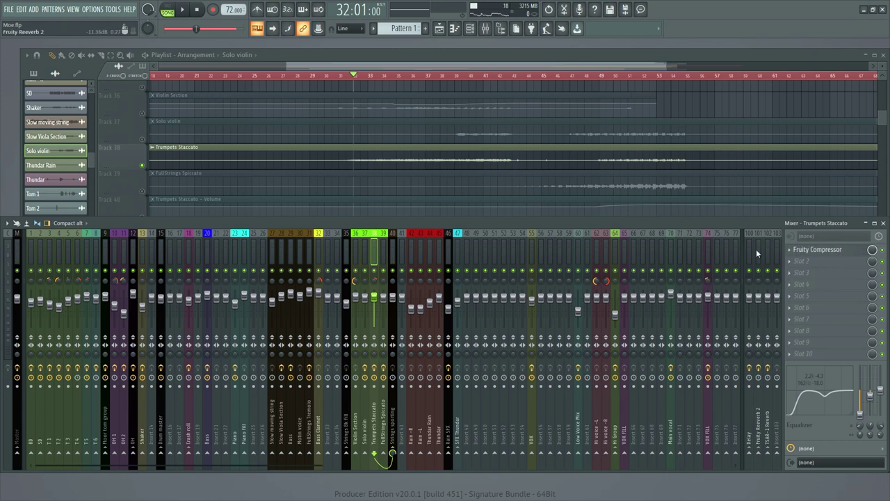
pyautogui.click(392, 258)
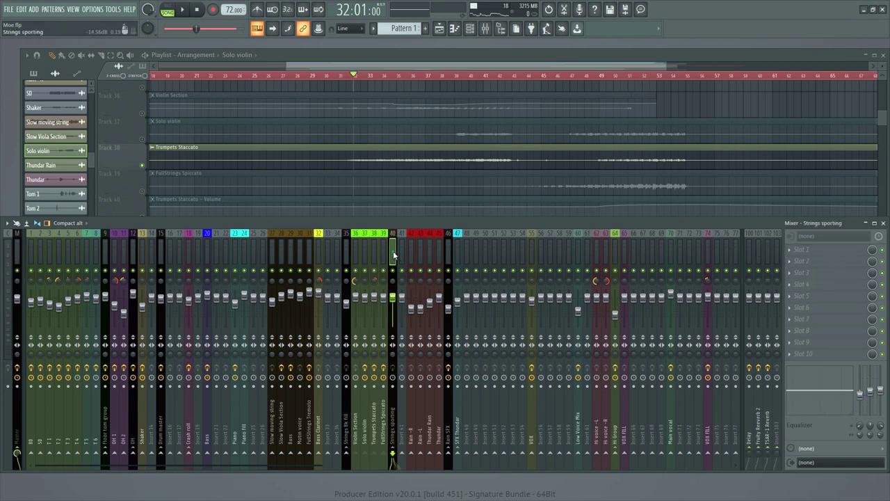
pyautogui.press('space')
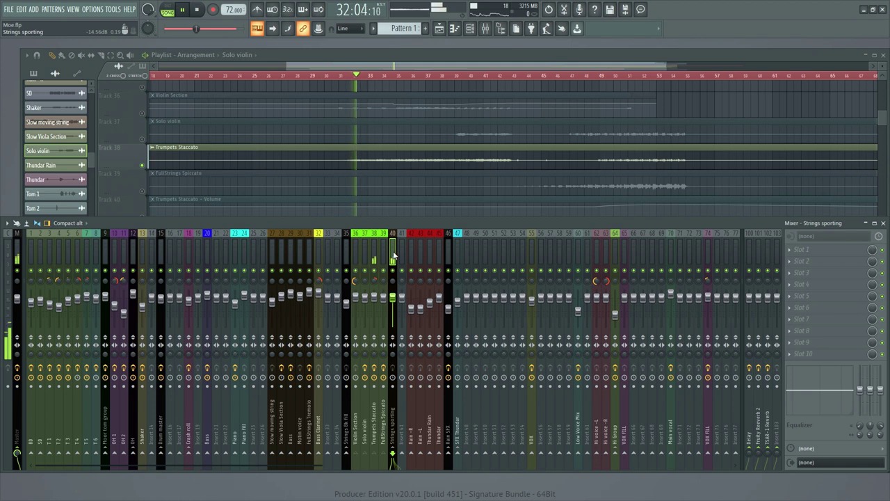
# Step: Re-enable all playlist tracks during playback to hear the trumpets within the full mix
pyautogui.click(143, 167)
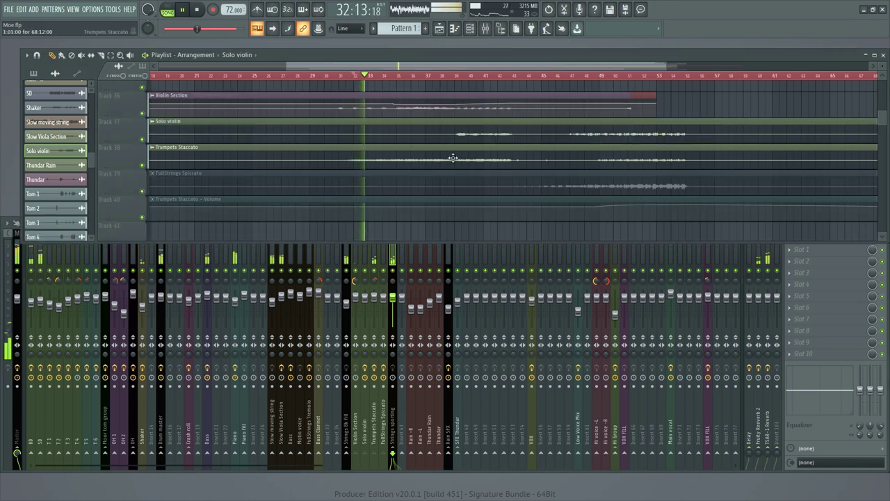
pyautogui.scroll(-2, 445, 80)
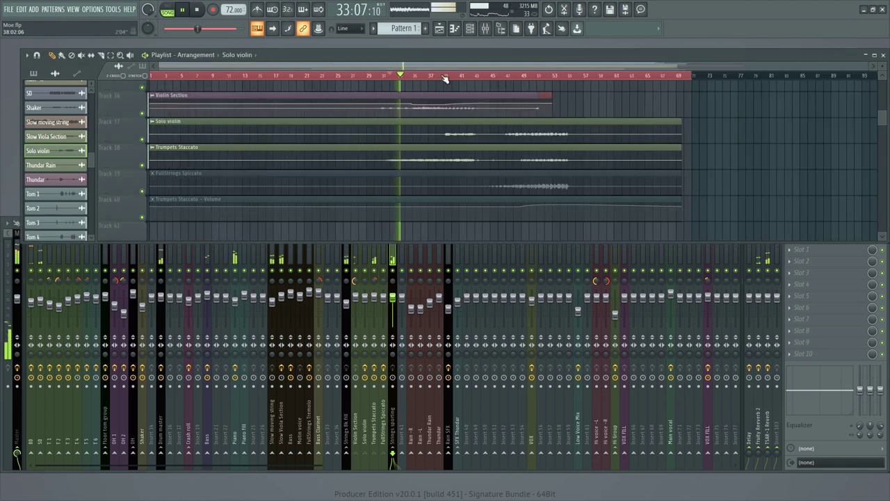
pyautogui.scroll(-2, 437, 137)
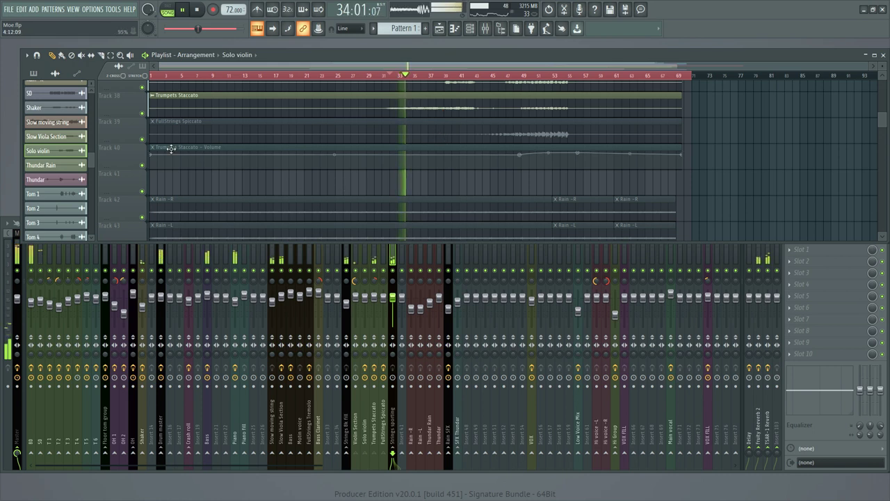
# Step: Unmute the FullStrings Spiccato clip on Track 39 and the Trumpets Staccato volume automation clip on Track 40
pyautogui.click(142, 138)
pyautogui.click(143, 139)
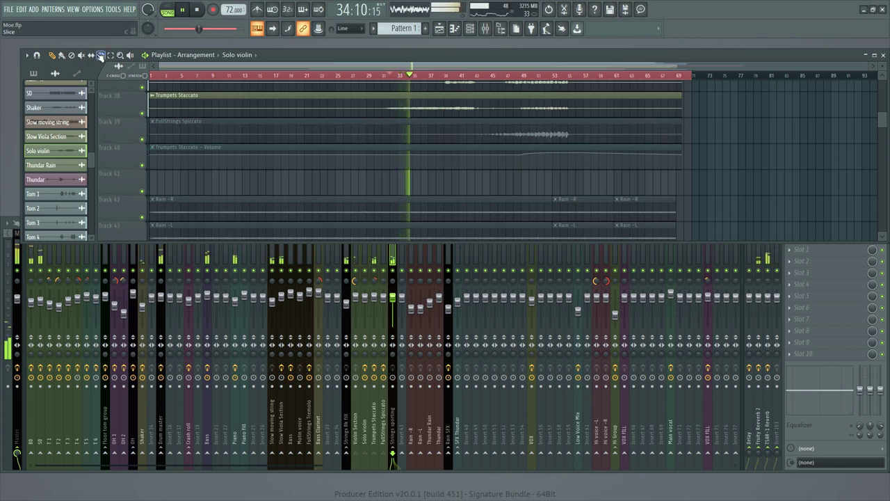
pyautogui.click(81, 56)
pyautogui.click(196, 137)
pyautogui.click(195, 149)
pyautogui.click(52, 55)
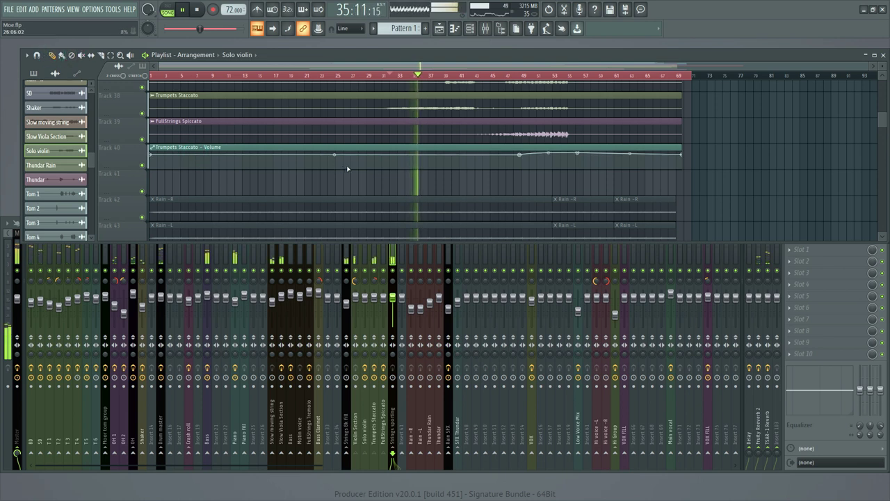
# Step: Stop playback, make Track 40 taller to show its volume curve, and move the play position to bar 49
pyautogui.press('space')
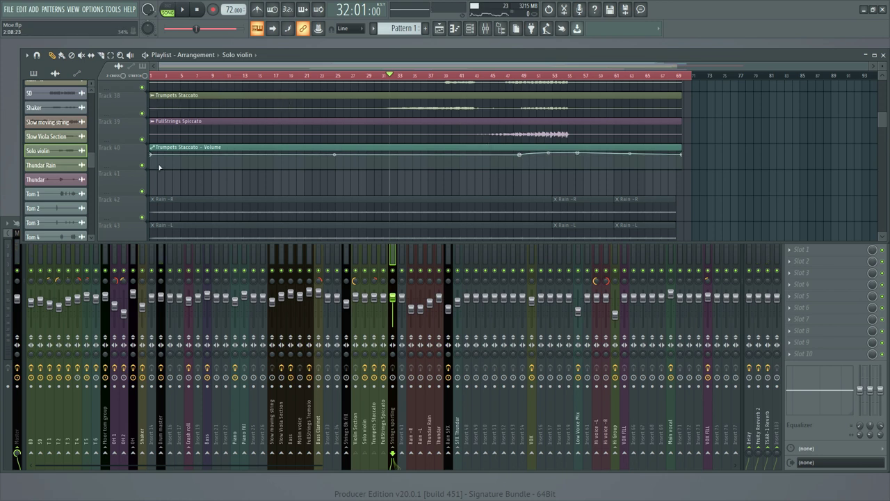
pyautogui.moveTo(127, 167); pyautogui.dragTo(126, 226)
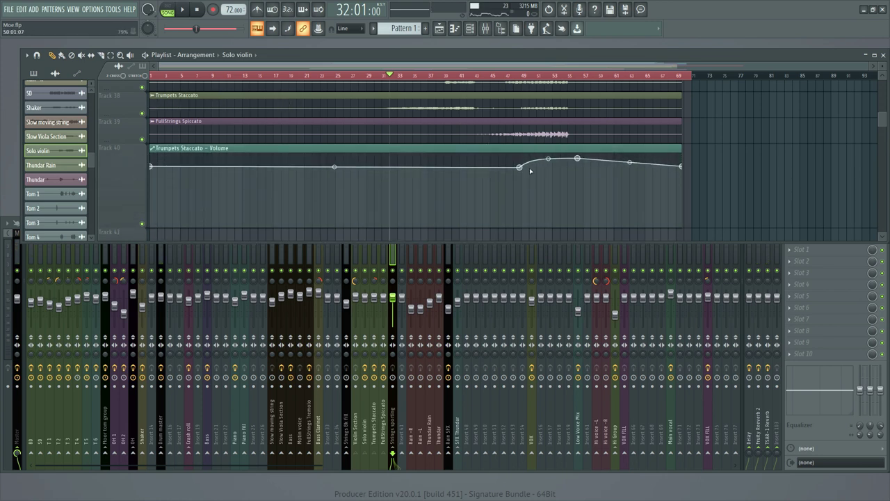
pyautogui.click(524, 78)
pyautogui.scroll(3, 543, 80)
pyautogui.scroll(3, 521, 99)
pyautogui.scroll(-2, 531, 141)
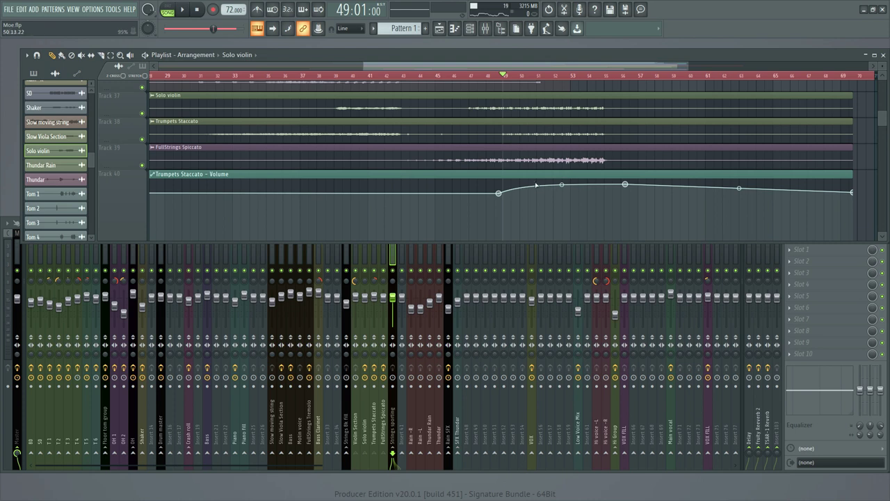
# Step: Select the Trumpets Staccato mixer channel and play briefly from bar 49 to check its volume automation
pyautogui.click(814, 430)
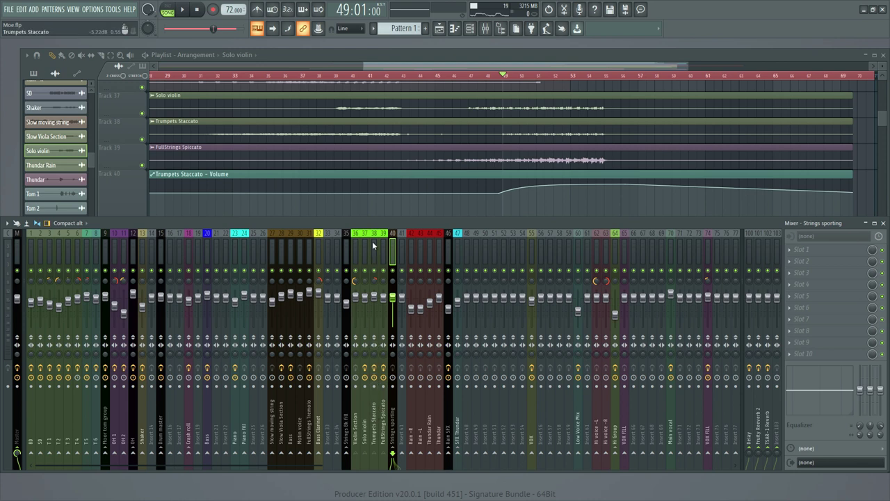
pyautogui.click(373, 244)
pyautogui.press('space')
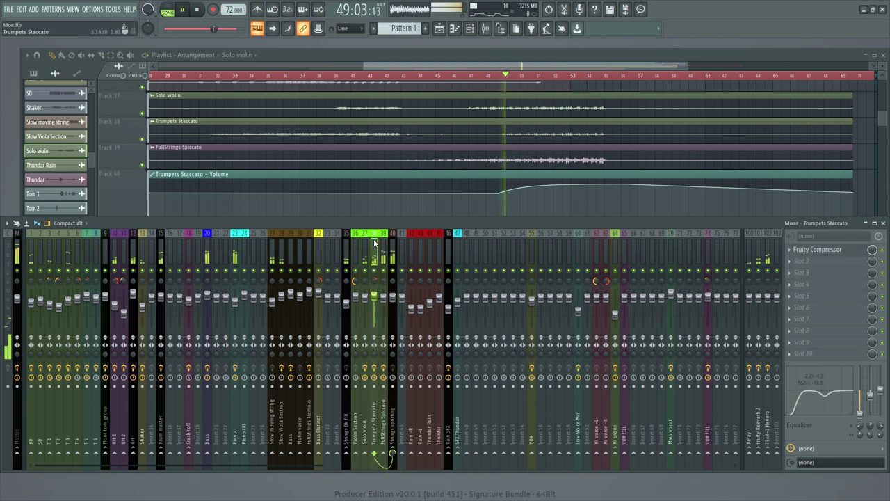
pyautogui.press('space')
# Step: Switch the mixer to the Compact 2 layout and enlarge its window, checking the FullStrings Spiccato channel during playback from bar 49
pyautogui.click(61, 228)
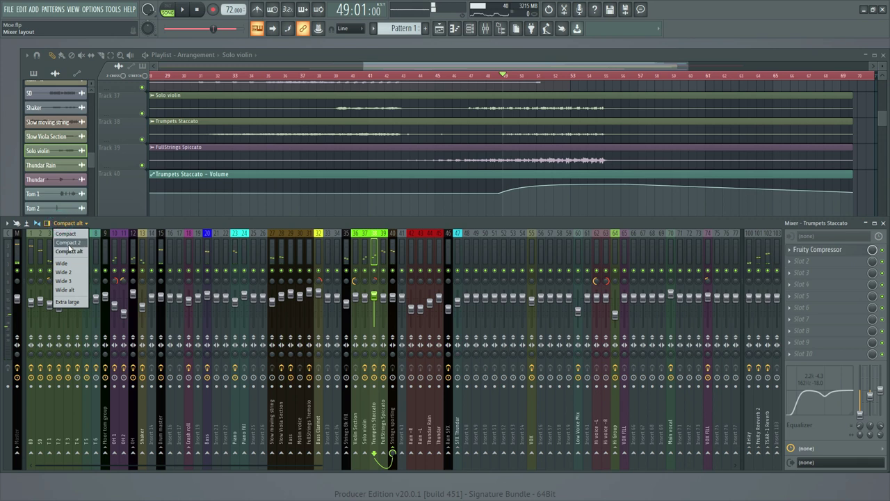
pyautogui.click(70, 248)
pyautogui.press('space')
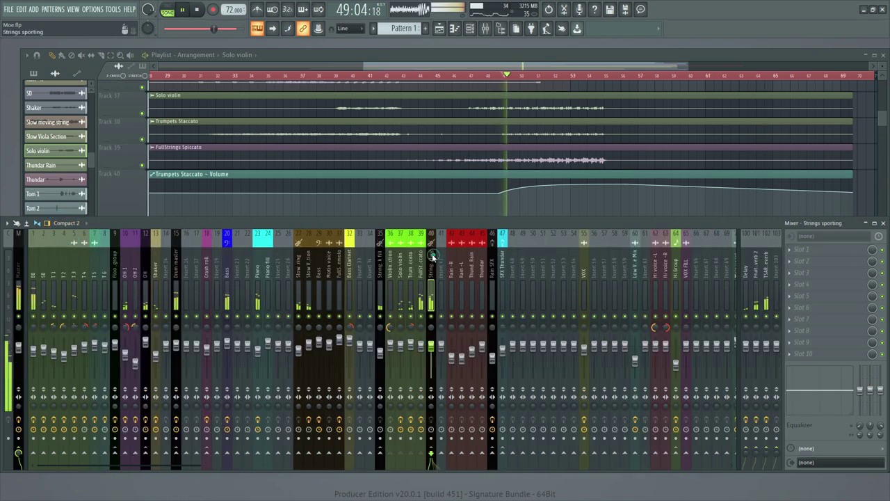
pyautogui.click(420, 259)
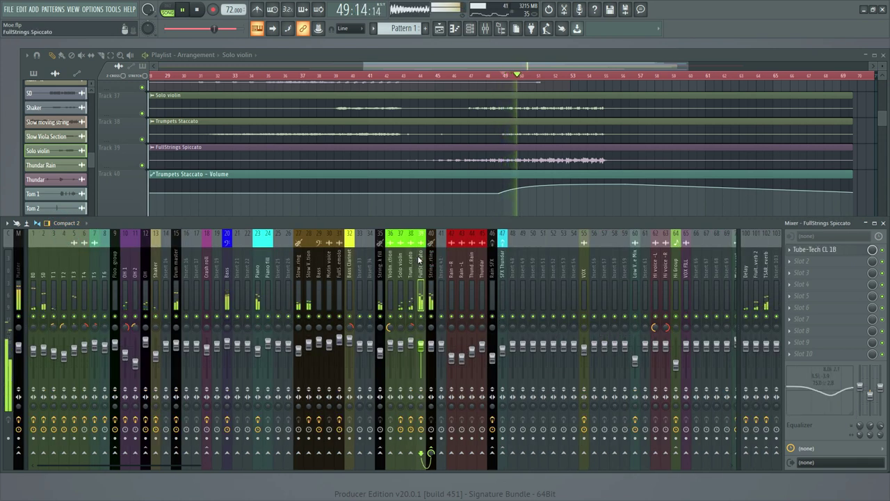
pyautogui.press('space')
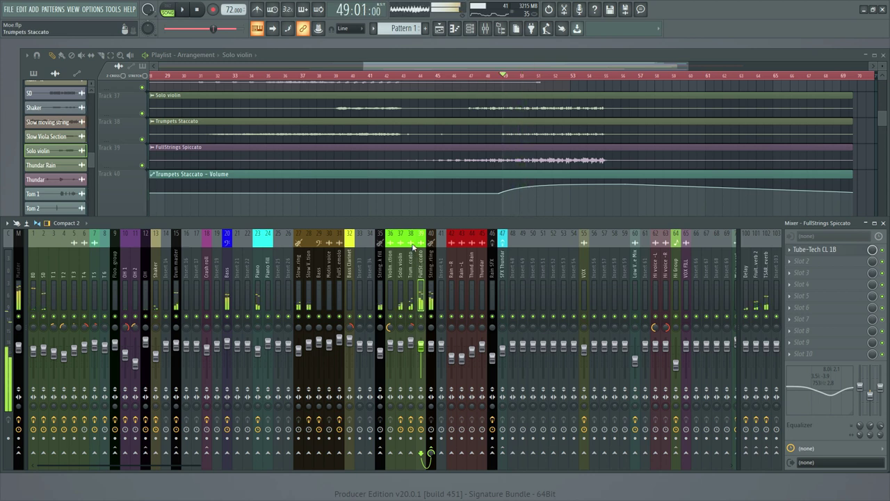
pyautogui.moveTo(414, 217); pyautogui.dragTo(413, 57)
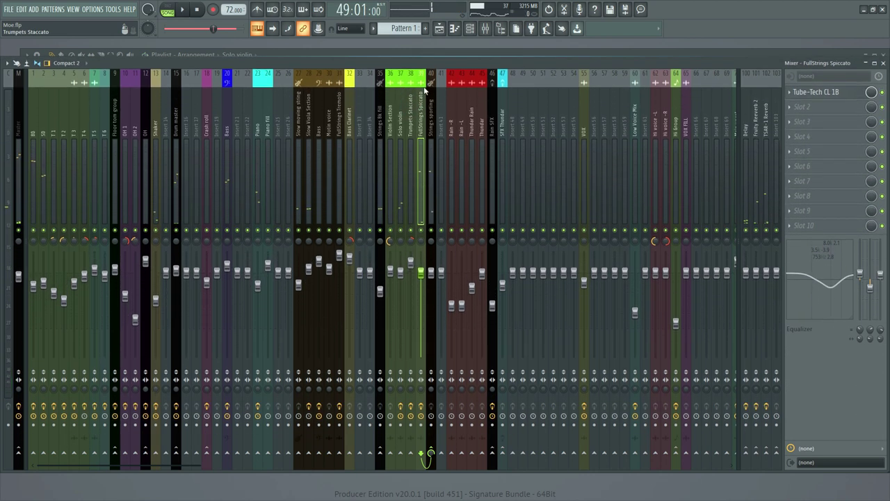
# Step: Select the Trumpets Staccato mixer channel, play it from bar 49, and shrink the mixer to reveal its volume curve in the playlist
pyautogui.click(411, 124)
pyautogui.press('space')
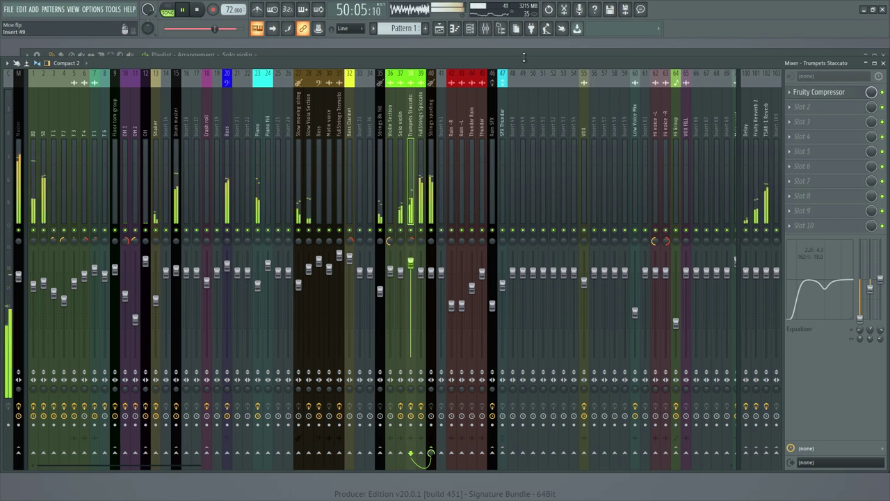
pyautogui.moveTo(524, 57); pyautogui.dragTo(530, 246)
pyautogui.scroll(-4, 542, 78)
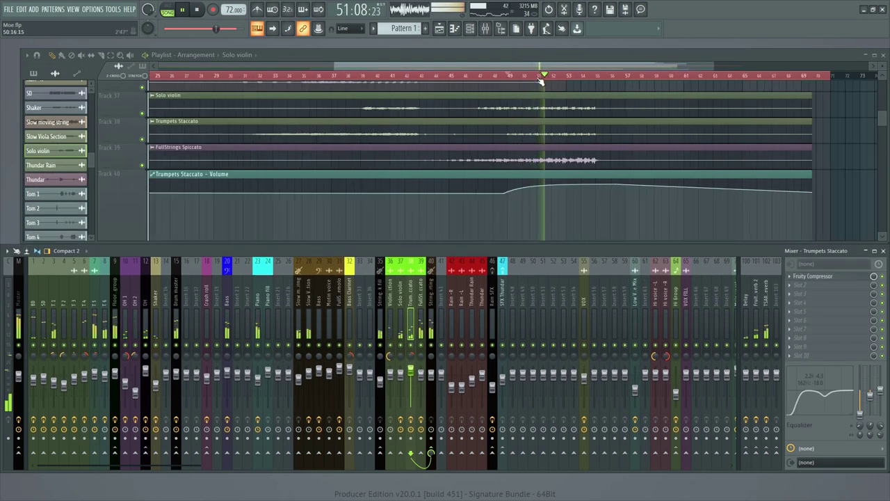
# Step: Unmute the Rain -R, Rain -L, Thundar Rain and Thundar clips on Tracks 42 to 45
pyautogui.scroll(-4, 565, 139)
pyautogui.scroll(-1, 547, 78)
pyautogui.scroll(1, 548, 78)
pyautogui.scroll(-2, 566, 137)
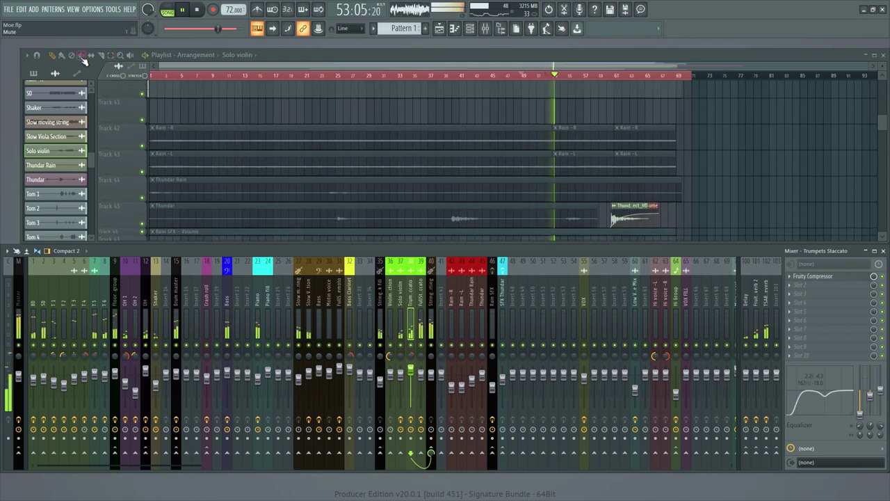
pyautogui.click(209, 122)
pyautogui.click(215, 153)
pyautogui.moveTo(707, 122)
pyautogui.mouseDown()
pyautogui.moveTo(569, 145)
pyautogui.moveTo(665, 158)
pyautogui.moveTo(658, 205)
pyautogui.moveTo(582, 209)
pyautogui.mouseUp()
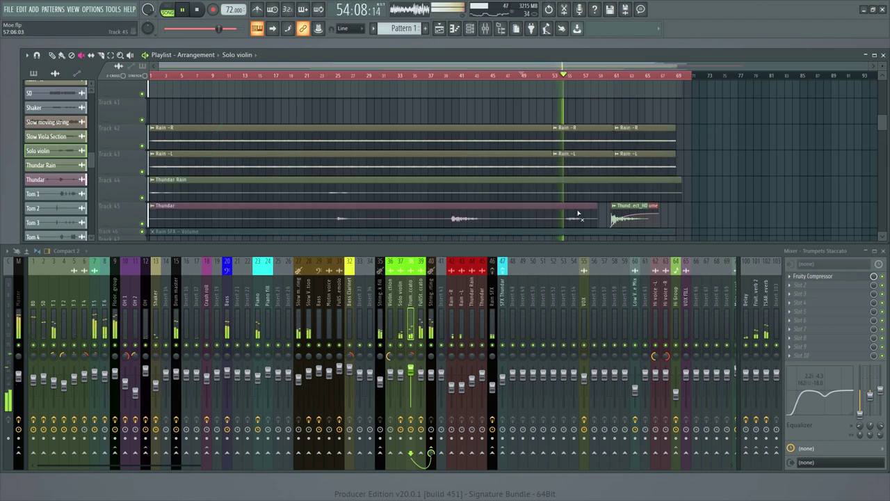
# Step: Unmute the Rain SFX volume automation clip on Track 46 and expand the track to show its curve
pyautogui.scroll(-1, 672, 197)
pyautogui.scroll(-2, 667, 194)
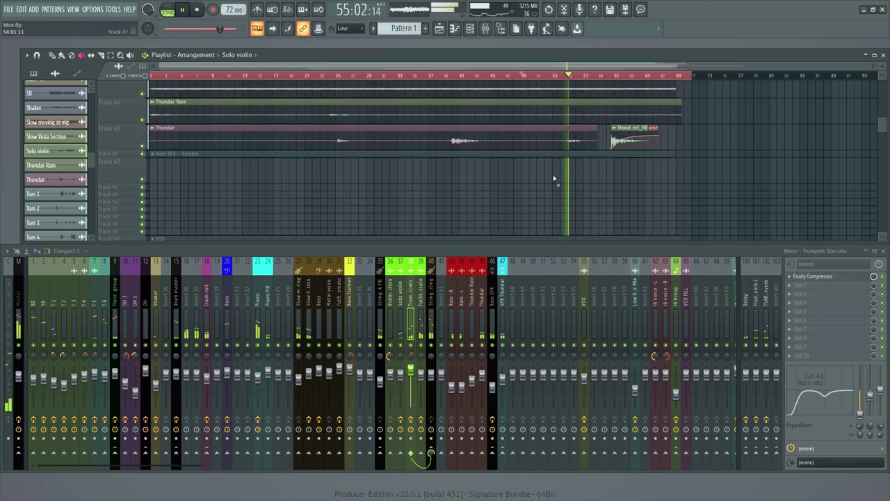
pyautogui.click(197, 156)
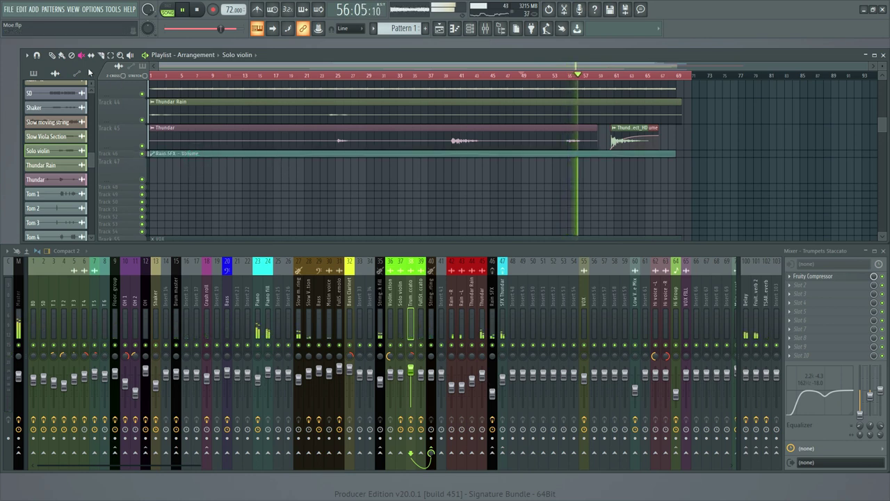
pyautogui.doubleClick(123, 156)
pyautogui.scroll(-2, 314, 153)
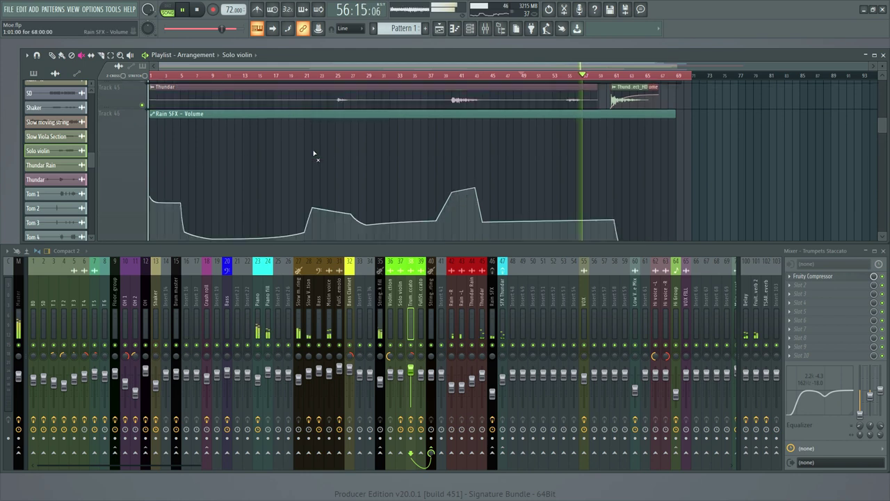
# Step: Stop playback, move the play position to bar 1, and switch the playlist back to the Draw tool
pyautogui.press('space')
pyautogui.scroll(4, 345, 128)
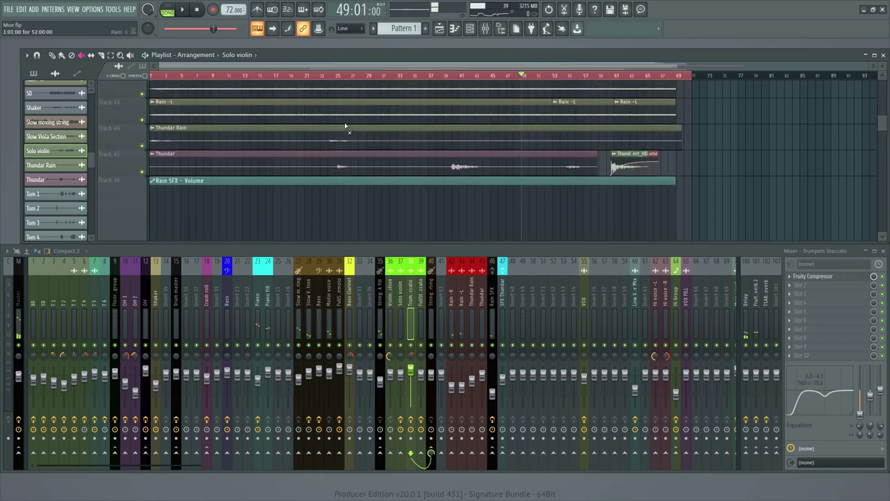
pyautogui.click(162, 75)
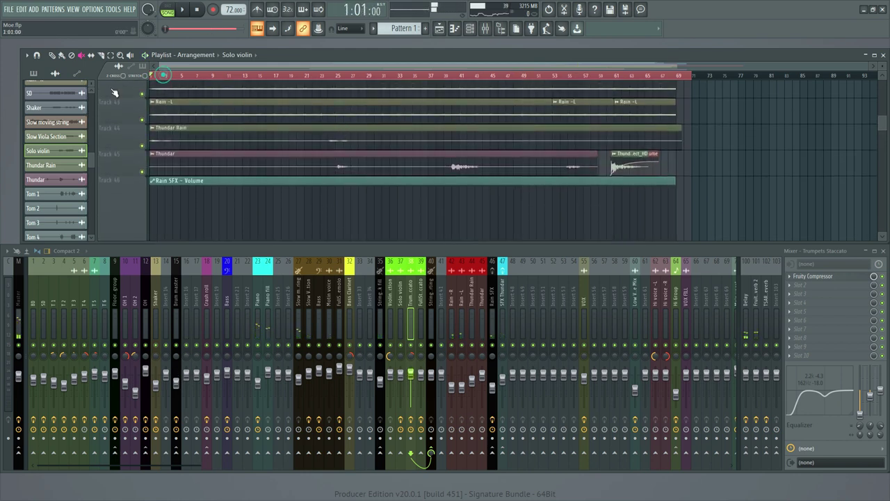
pyautogui.click(55, 56)
pyautogui.scroll(3, 215, 109)
pyautogui.scroll(-4, 215, 109)
pyautogui.scroll(3, 221, 111)
pyautogui.scroll(-2, 229, 114)
pyautogui.scroll(-1, 228, 114)
# Step: Extend the playlist window downward and reduce Track 46's height so the whole Rain SFX volume curve fits
pyautogui.click(428, 252)
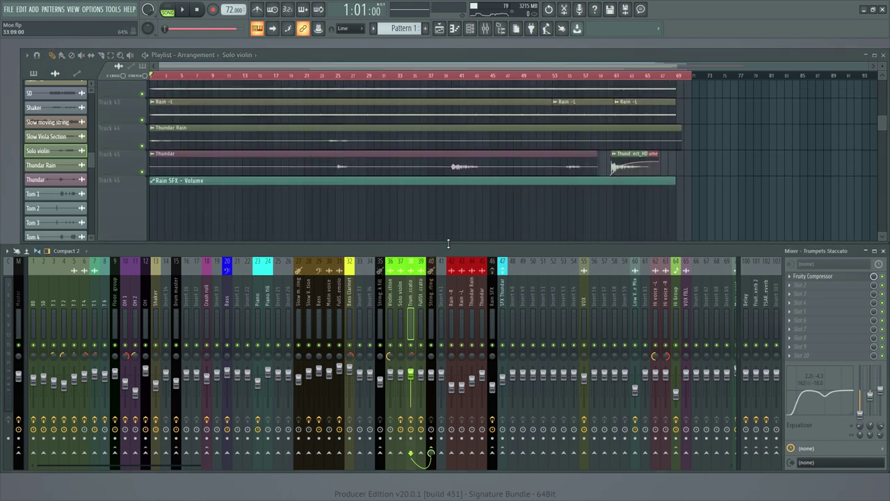
pyautogui.moveTo(447, 243); pyautogui.dragTo(448, 303)
pyautogui.scroll(1, 239, 191)
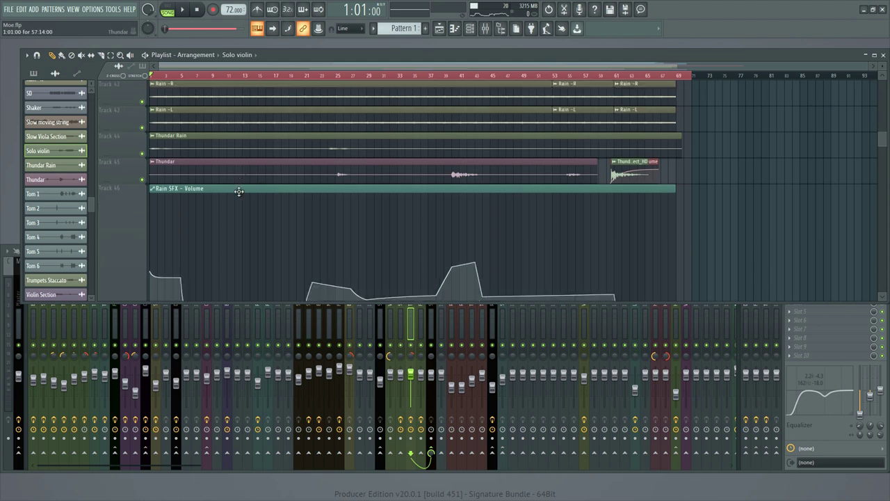
pyautogui.scroll(-2, 238, 191)
pyautogui.moveTo(119, 286); pyautogui.dragTo(117, 190)
pyautogui.scroll(4, 241, 169)
pyautogui.scroll(-2, 240, 166)
# Step: Zoom in on the start of the Rain SFX volume curve and play the song from bar 1
pyautogui.moveTo(159, 214)
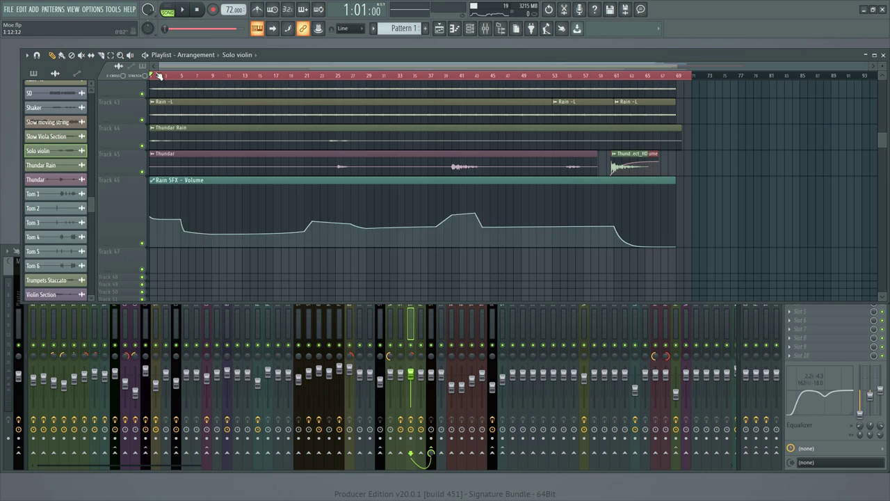
pyautogui.scroll(5, 158, 75)
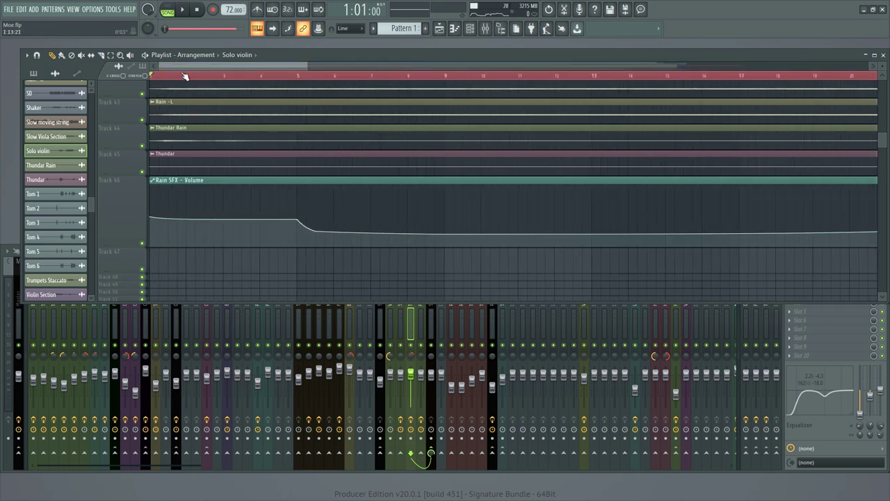
pyautogui.scroll(-3, 184, 75)
pyautogui.moveTo(254, 204)
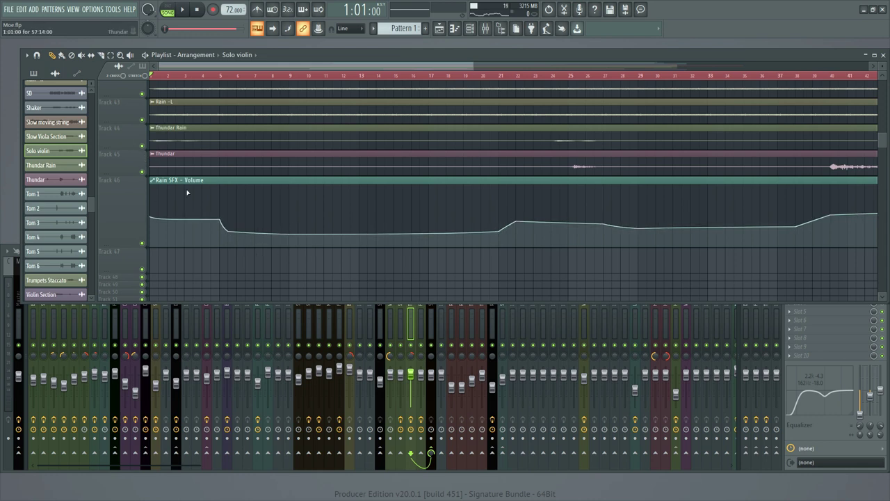
pyautogui.press('space')
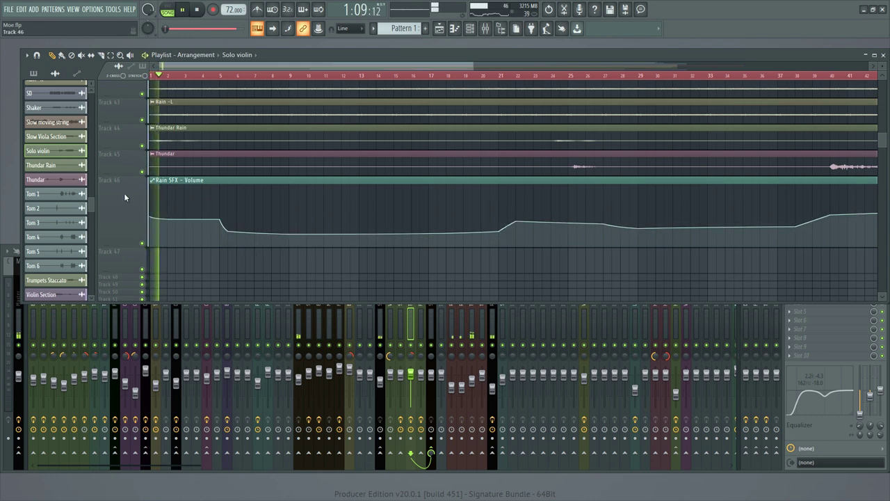
# Step: Select the Rain SFX mixer channel, check its fader against the volume automation through bar 5, and stop playback
pyautogui.click(526, 322)
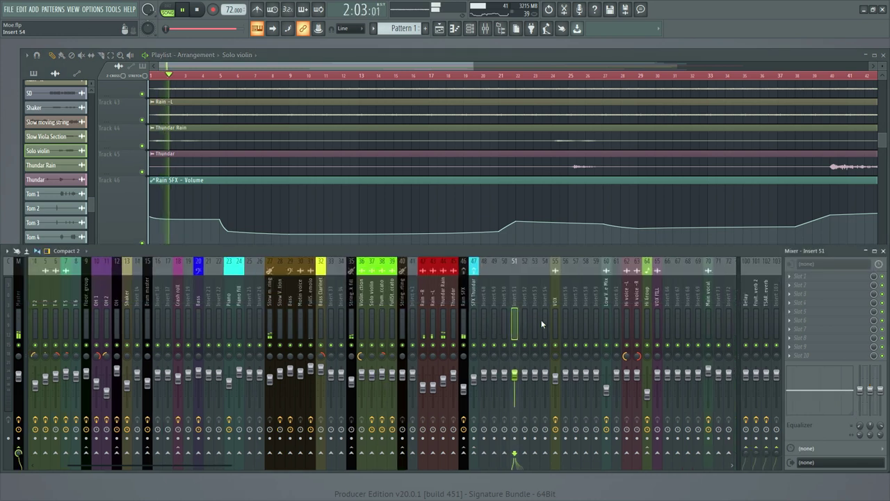
pyautogui.scroll(-2, 542, 323)
pyautogui.moveTo(457, 310); pyautogui.dragTo(432, 313)
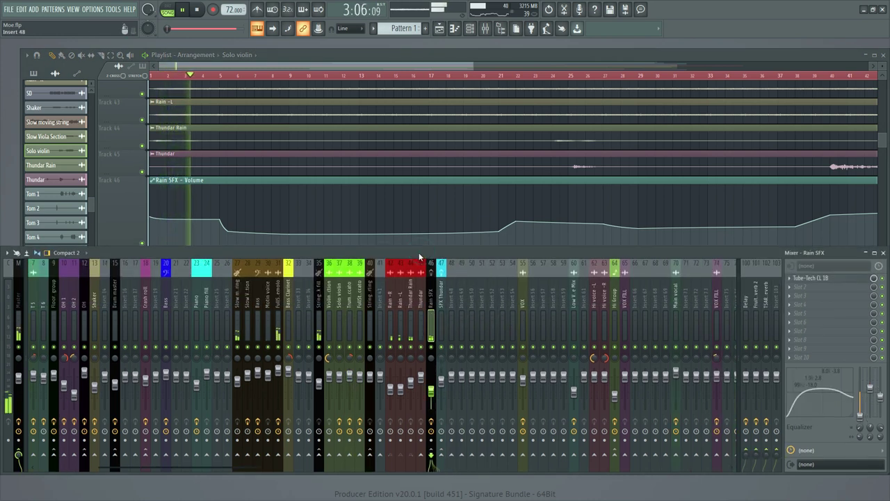
pyautogui.scroll(-2, 367, 205)
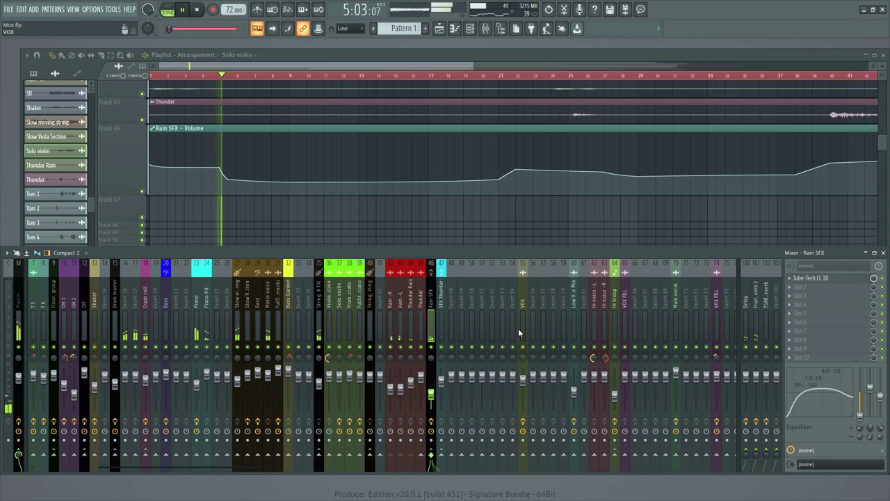
pyautogui.press('space')
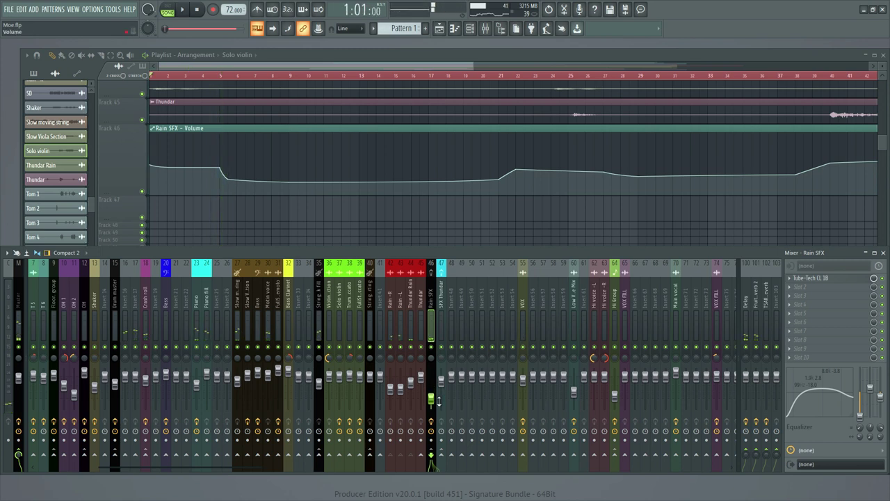
# Step: Replay the Rain SFX volume drop, first from bar 5 and again from bar 4
pyautogui.click(218, 78)
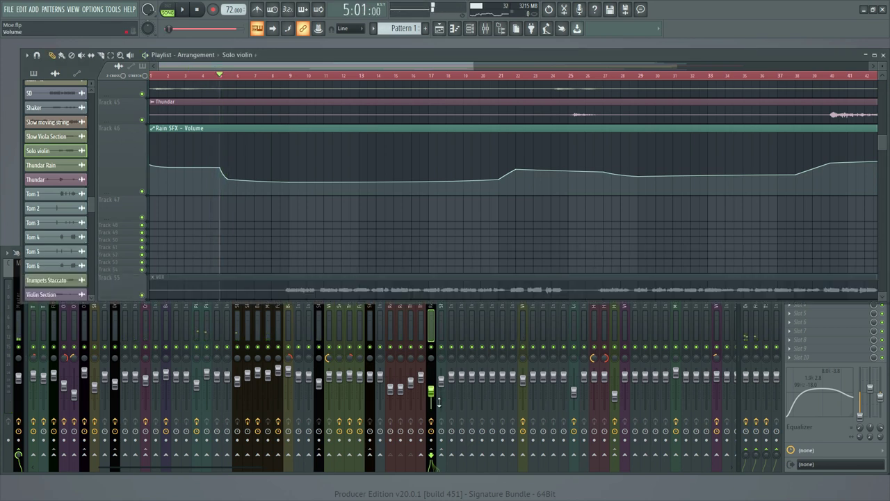
pyautogui.press('space')
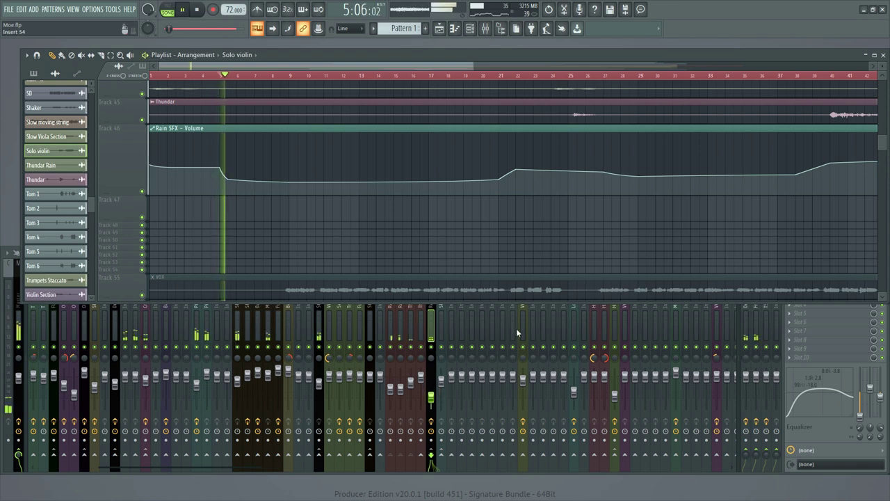
pyautogui.press('space')
pyautogui.click(203, 77)
pyautogui.press('space')
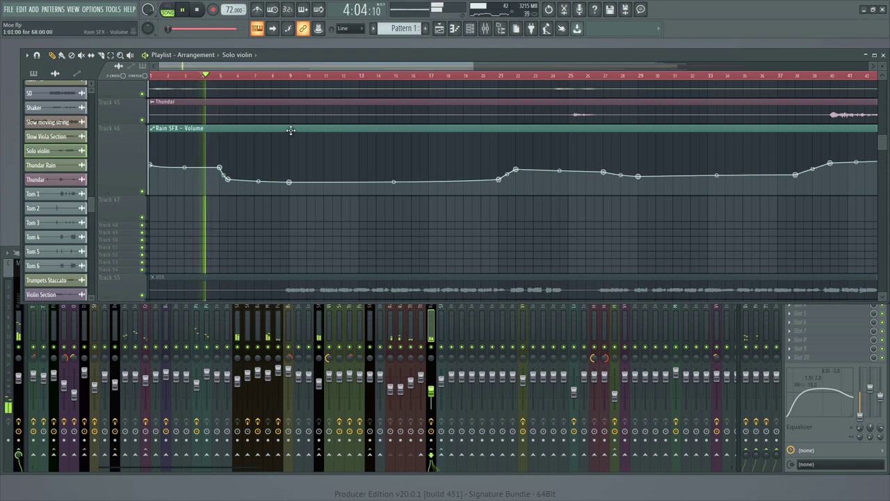
# Step: Zoom out to the full Rain SFX volume curve and play its rises from bars 21 and 38
pyautogui.scroll(-2, 290, 129)
pyautogui.scroll(-3, 288, 78)
pyautogui.scroll(3, 387, 182)
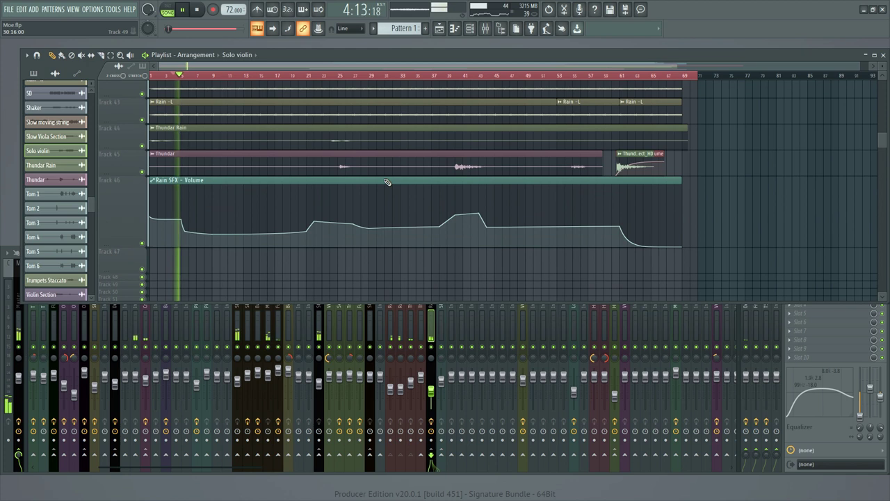
pyautogui.click(308, 75)
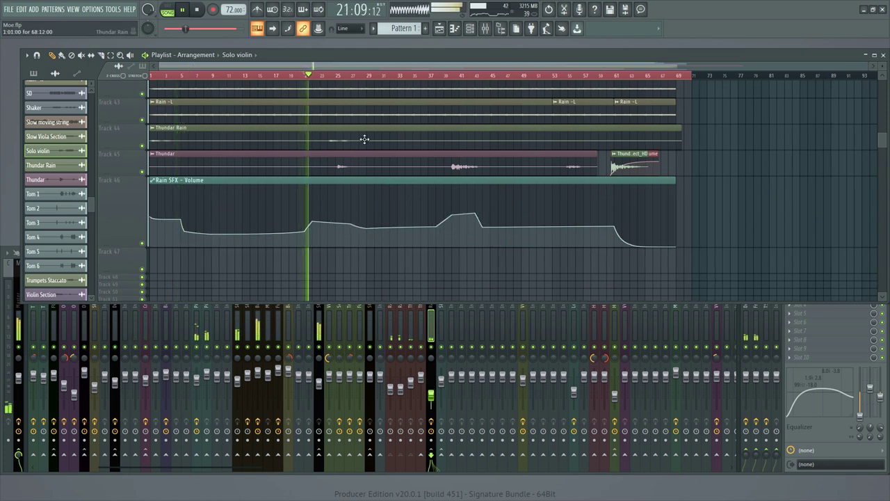
pyautogui.click(439, 75)
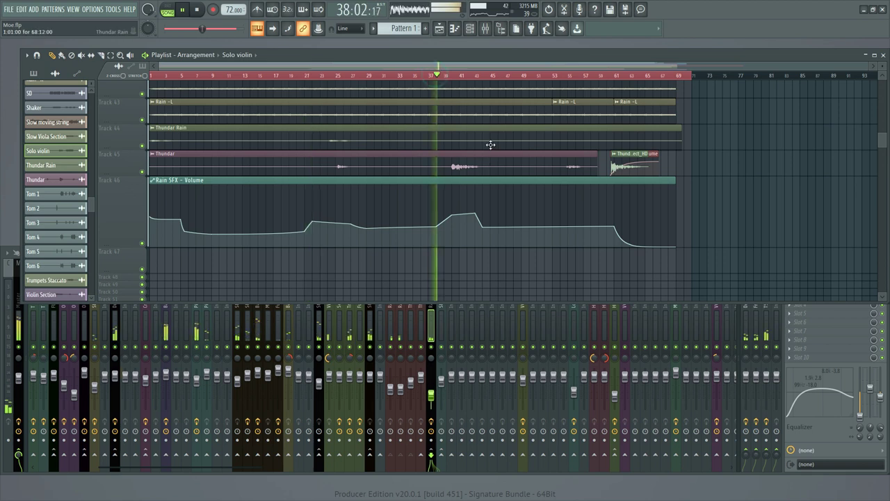
# Step: Zoom in on the Rain SFX volume rise around bars 38 to 44 during playback and stop the song
pyautogui.scroll(-2, 491, 146)
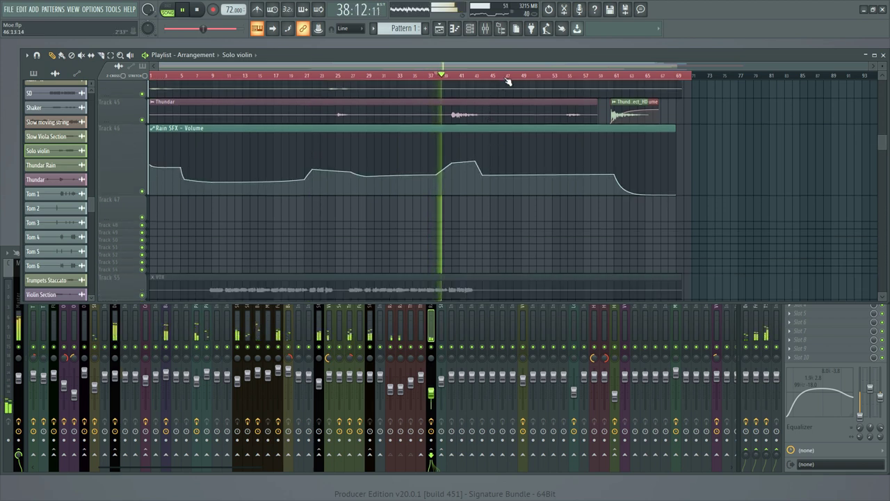
pyautogui.scroll(3, 509, 81)
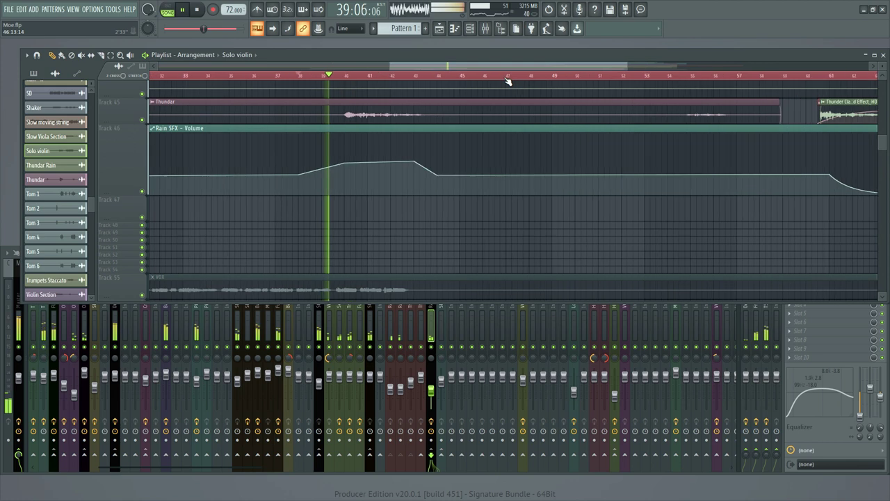
pyautogui.scroll(1, 491, 131)
pyautogui.scroll(1, 467, 82)
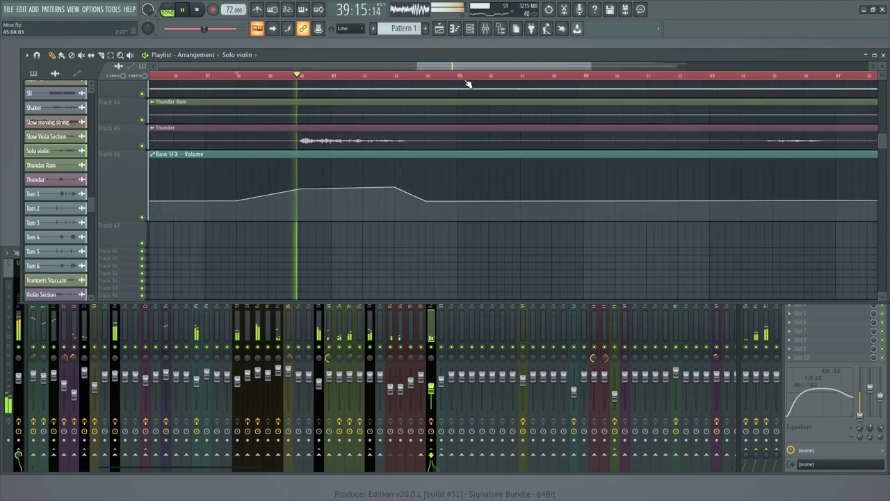
pyautogui.press('space')
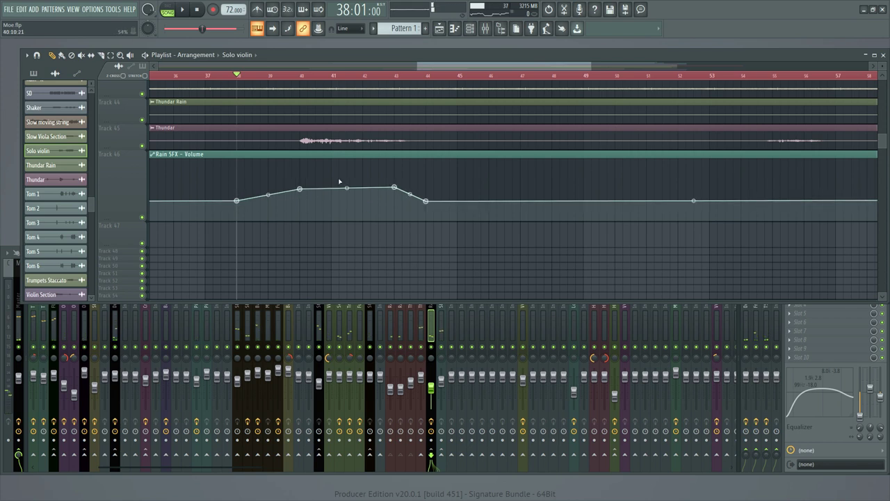
# Step: Solo the Rain SFX volume track, re-enable the rain and thunder Tracks 42 to 45, and play them from bar 38
pyautogui.rightClick(143, 217)
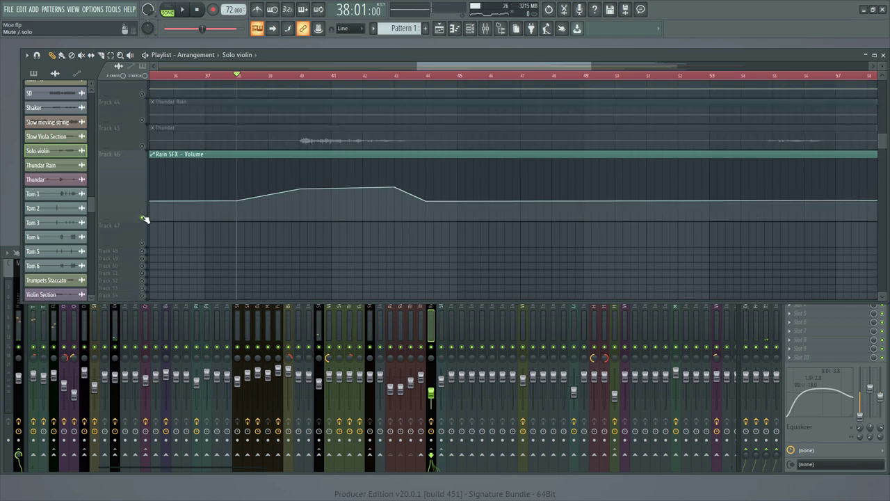
pyautogui.click(143, 147)
pyautogui.scroll(1, 167, 151)
pyautogui.click(144, 147)
pyautogui.click(142, 120)
pyautogui.scroll(2, 160, 126)
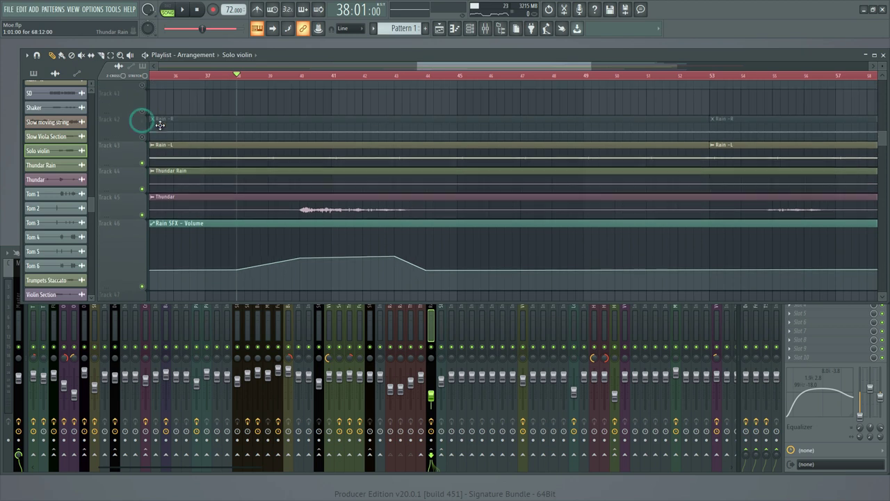
pyautogui.scroll(1, 160, 125)
pyautogui.click(142, 146)
pyautogui.press('space')
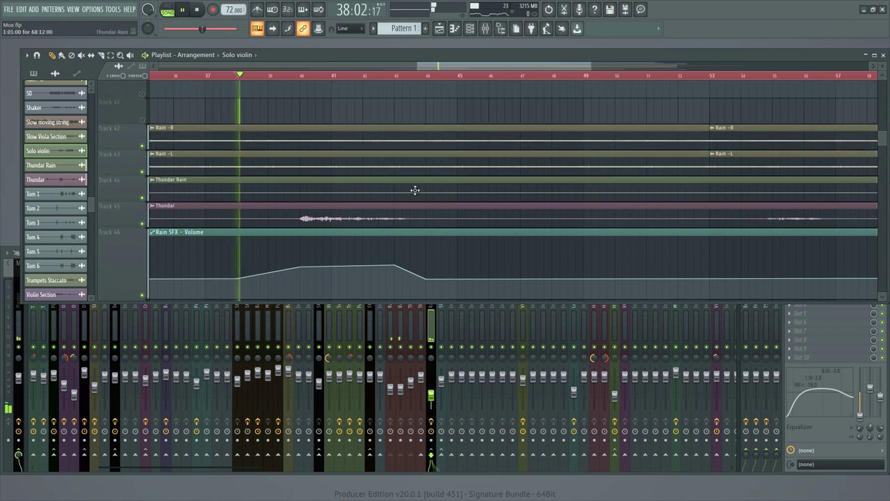
# Step: Re-enable Tracks 1 and 2 alongside the rain and thunder tracks, and stop playback
pyautogui.scroll(3, 343, 166)
pyautogui.scroll(20, 343, 166)
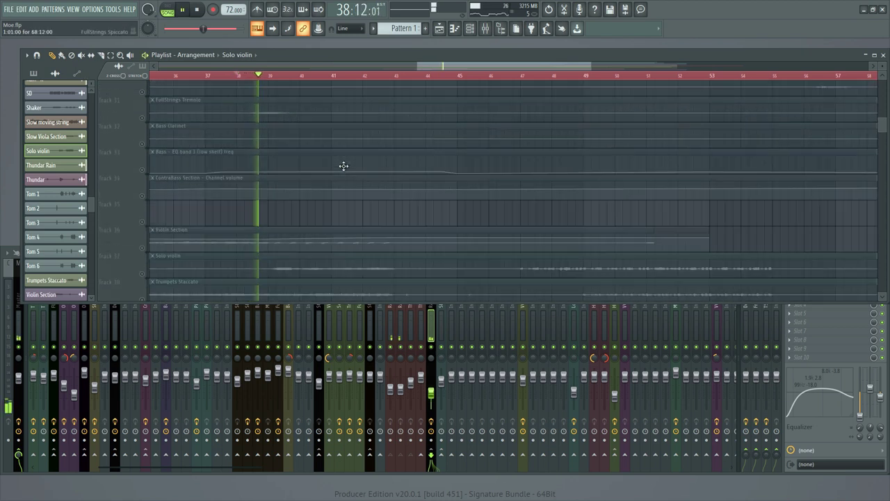
pyautogui.click(141, 101)
pyautogui.click(142, 127)
pyautogui.scroll(-1, 265, 167)
pyautogui.scroll(-2, 263, 167)
pyautogui.scroll(2, 250, 169)
pyautogui.press('space')
# Step: Re-enable the tom tracks, Tracks 3 to 8, while the song plays from bar 38
pyautogui.click(142, 128)
pyautogui.press('space')
pyautogui.click(143, 154)
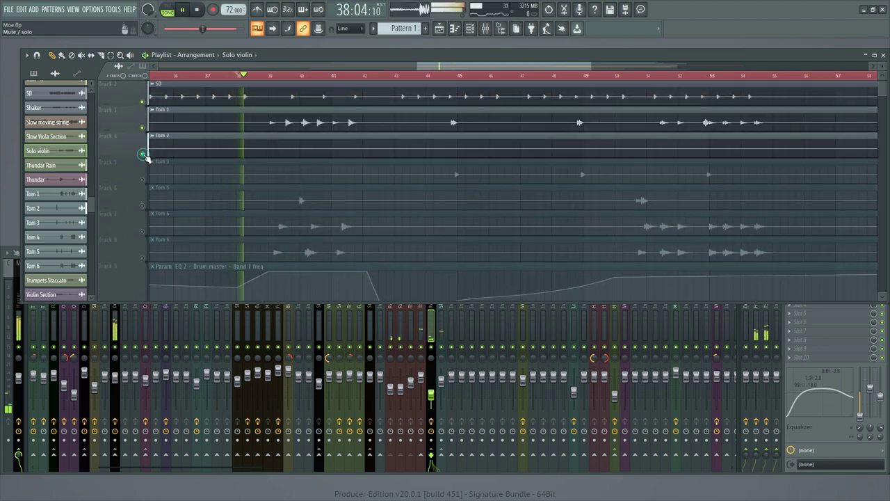
pyautogui.click(143, 179)
pyautogui.click(143, 205)
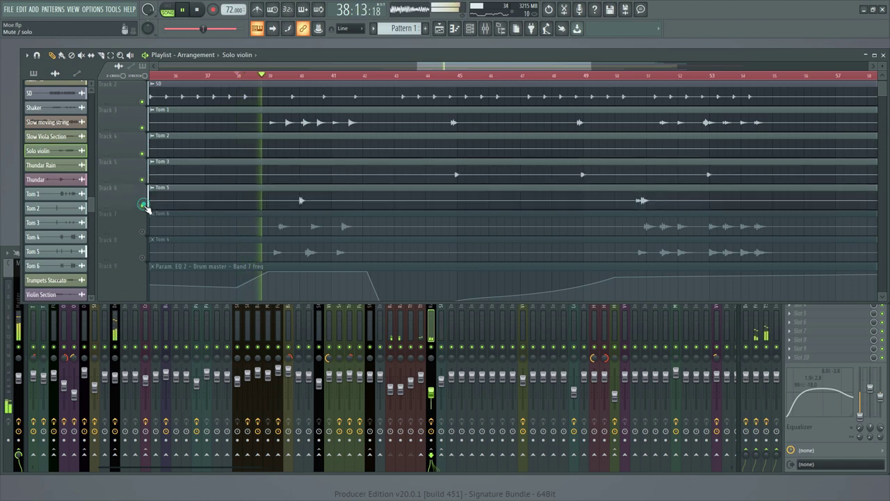
pyautogui.scroll(-1, 187, 208)
pyautogui.click(143, 204)
pyautogui.click(142, 231)
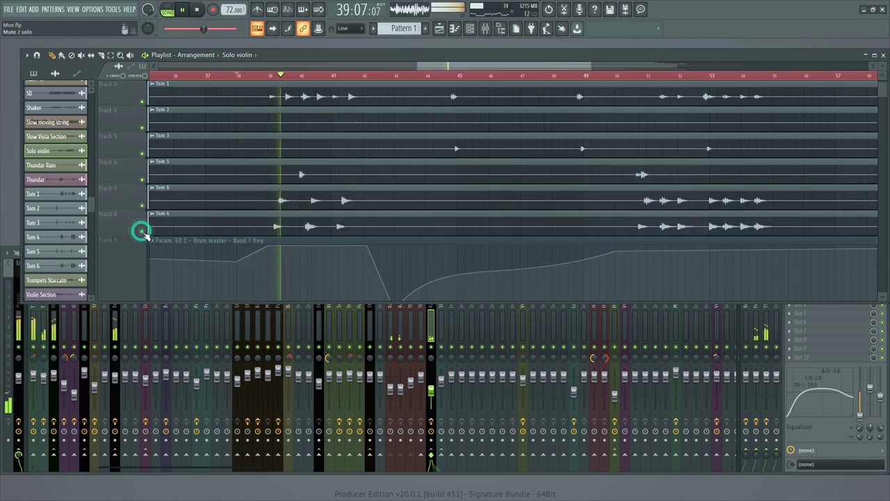
# Step: Re-enable the Drum master Band 7 frequency automation on Track 9 and the OH 1 and OH 2 tracks
pyautogui.scroll(-3, 145, 228)
pyautogui.click(143, 268)
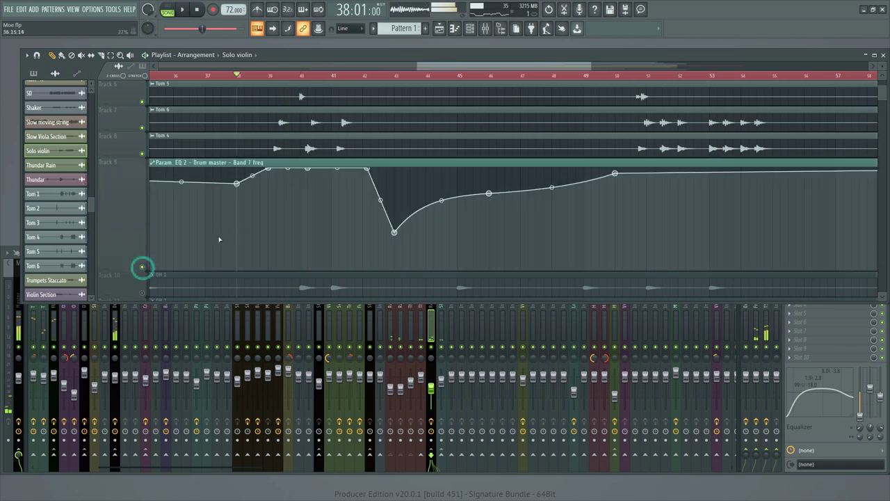
pyautogui.scroll(-3, 145, 237)
pyautogui.click(143, 216)
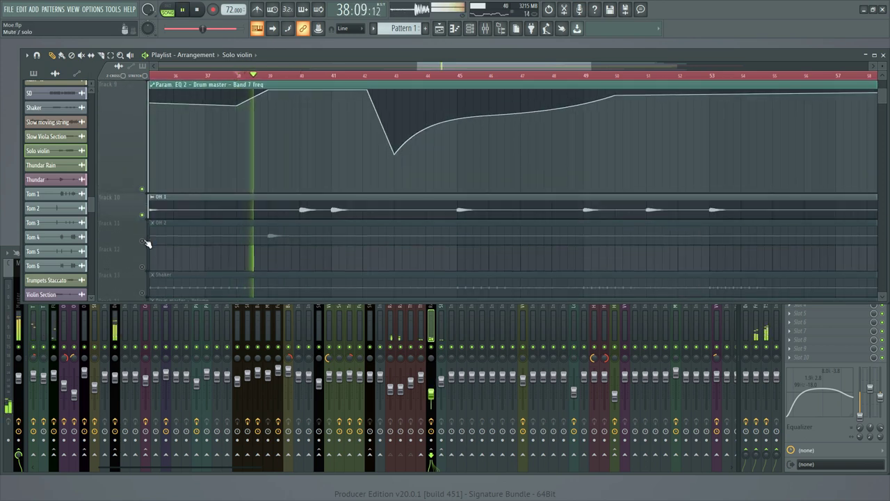
pyautogui.click(142, 242)
pyautogui.scroll(-3, 146, 239)
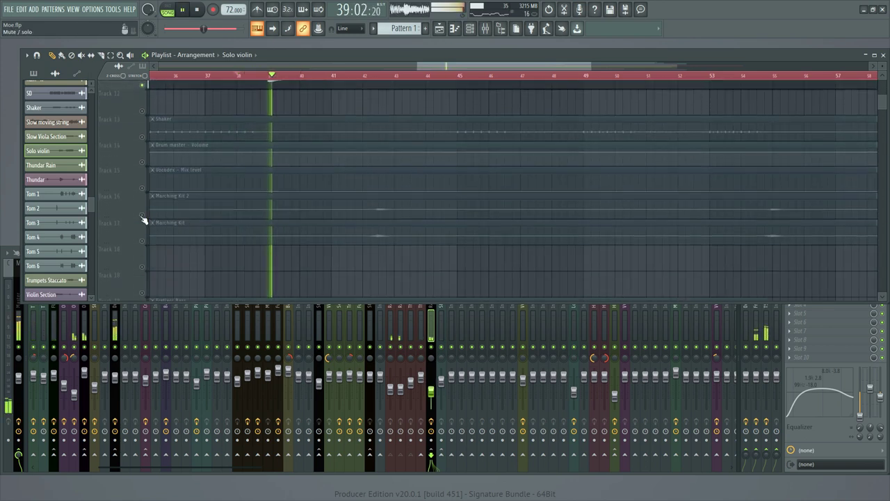
# Step: Re-enable Tracks 13 to 17 with the Shaker, Drum master volume, Vocodex mix level and both Marching Kit clips
pyautogui.click(142, 215)
pyautogui.click(141, 240)
pyautogui.click(142, 188)
pyautogui.click(143, 162)
pyautogui.click(143, 136)
pyautogui.scroll(3, 144, 146)
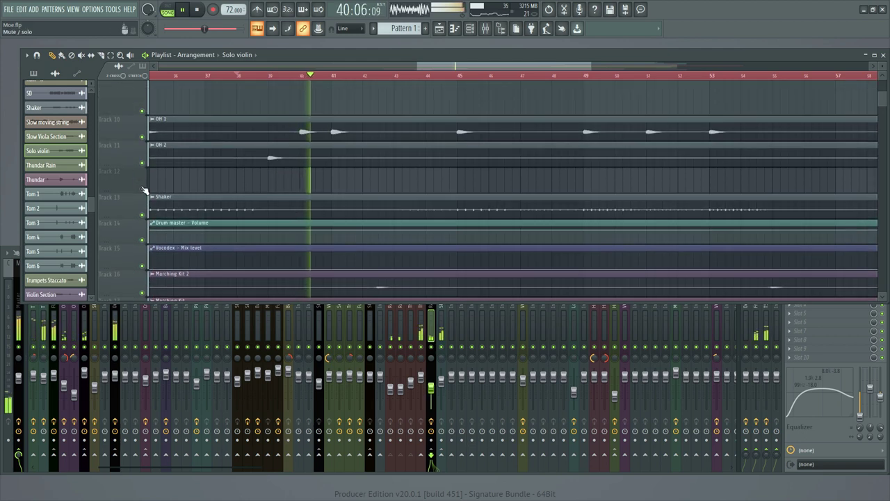
# Step: Play the Rain SFX volume rise from bar 39 together with the re-enabled drums, and stop playback
pyautogui.scroll(-15, 308, 183)
pyautogui.scroll(-15, 383, 186)
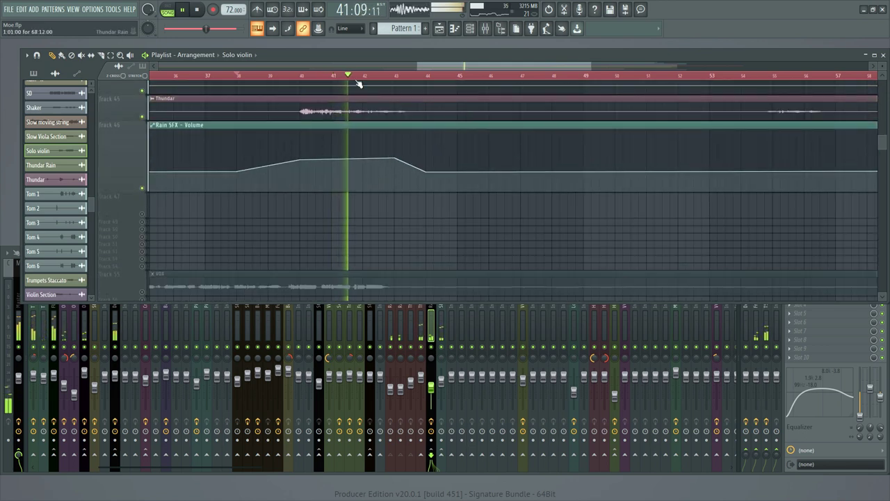
pyautogui.scroll(-3, 345, 75)
pyautogui.press('space')
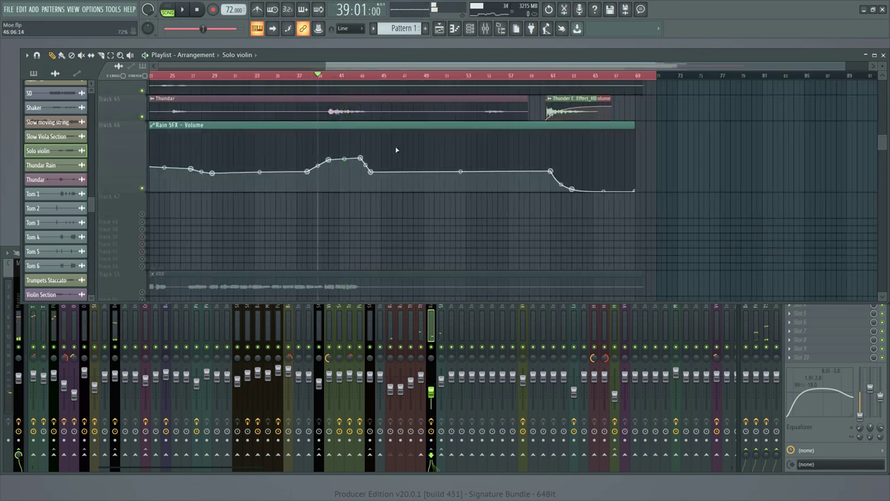
pyautogui.press('space')
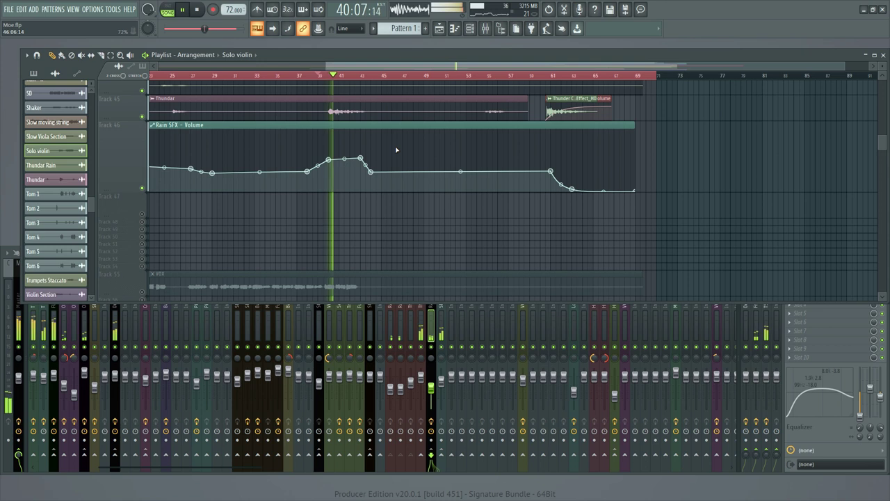
pyautogui.scroll(2, 418, 182)
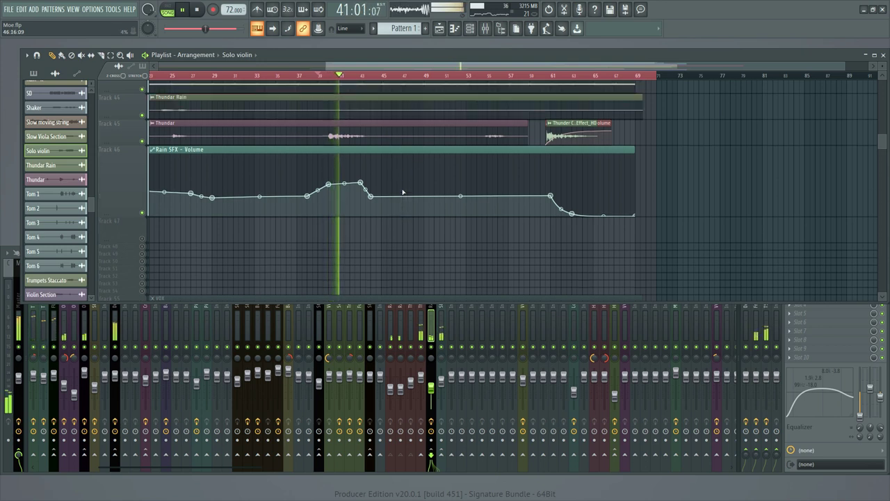
pyautogui.press('space')
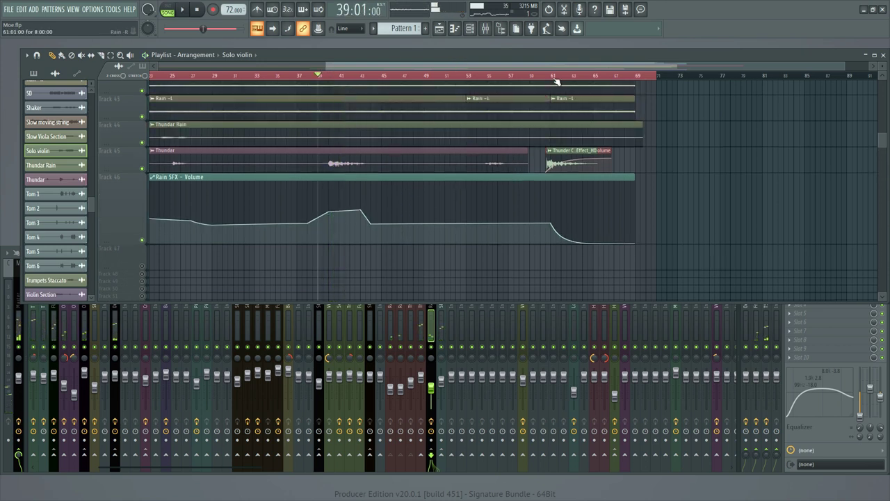
# Step: Play the closing thunder clap and the Rain SFX volume fade from bar 60, and stop playback
pyautogui.click(549, 77)
pyautogui.scroll(5, 673, 77)
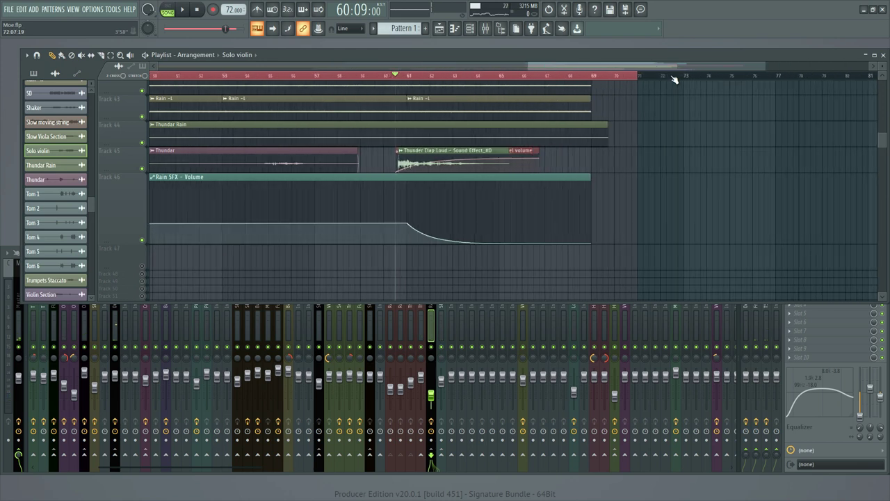
pyautogui.press('space')
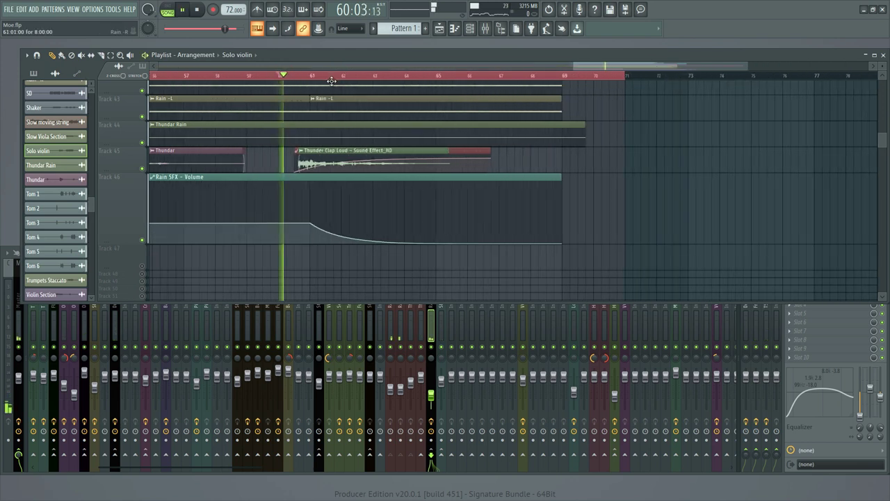
pyautogui.scroll(2, 334, 77)
pyautogui.scroll(1, 376, 155)
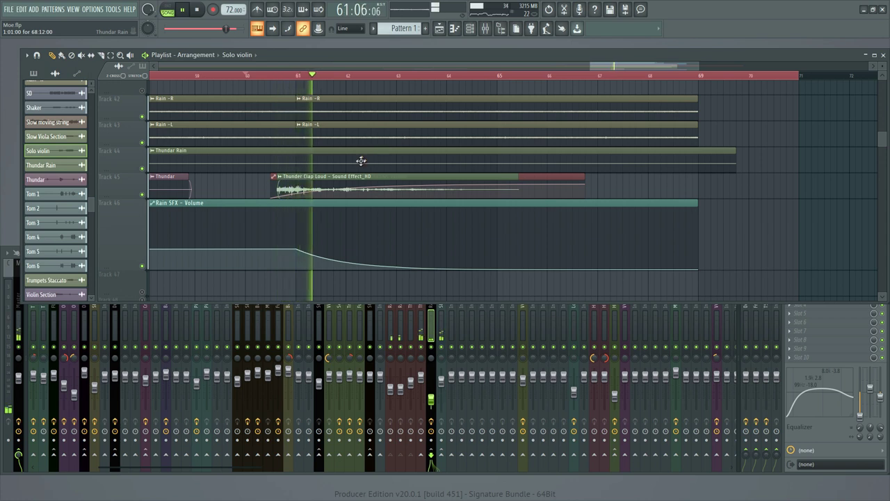
pyautogui.press('space')
# Step: Solo and unsolo the Rain SFX volume track to re-enable all tracks, and play from bar 60
pyautogui.rightClick(144, 267)
pyautogui.rightClick(144, 267)
pyautogui.press('space')
pyautogui.scroll(-5, 345, 77)
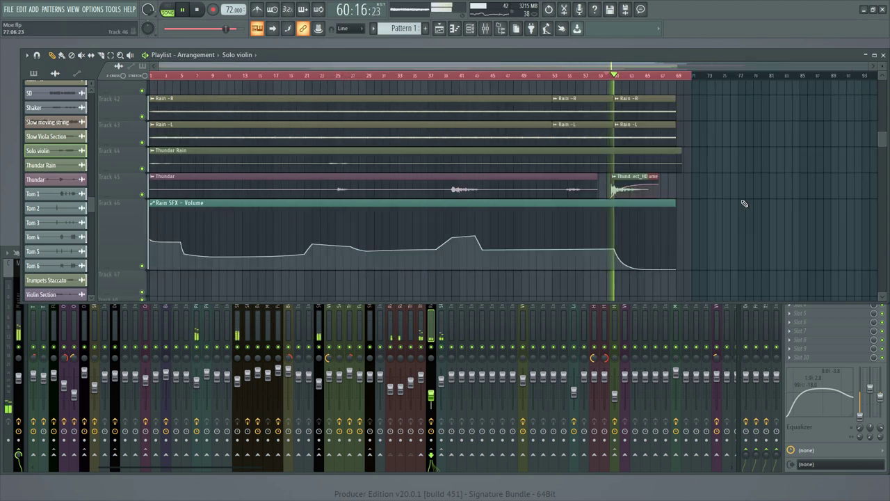
# Step: Stop playback and unmute the Main vocal clip with its Channel volume, Reeverb 2 and Delay 2 mix level automation clips
pyautogui.scroll(-5, 744, 202)
pyautogui.scroll(-5, 744, 203)
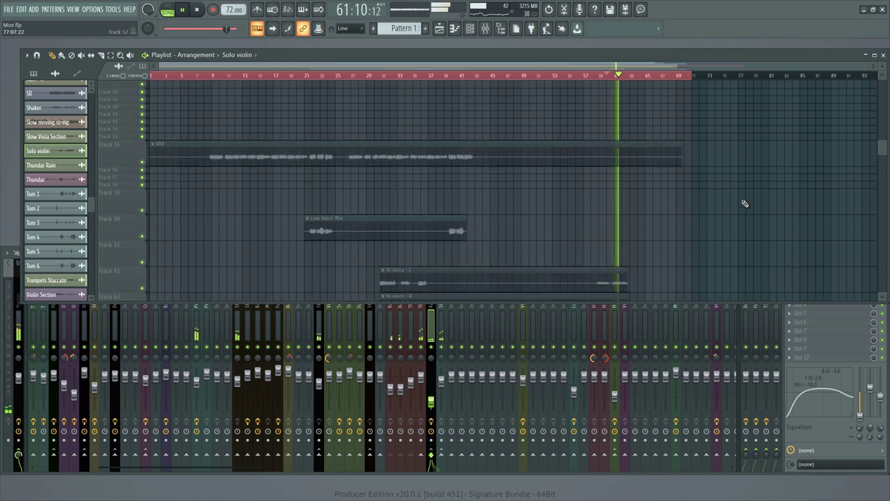
pyautogui.scroll(-7, 706, 182)
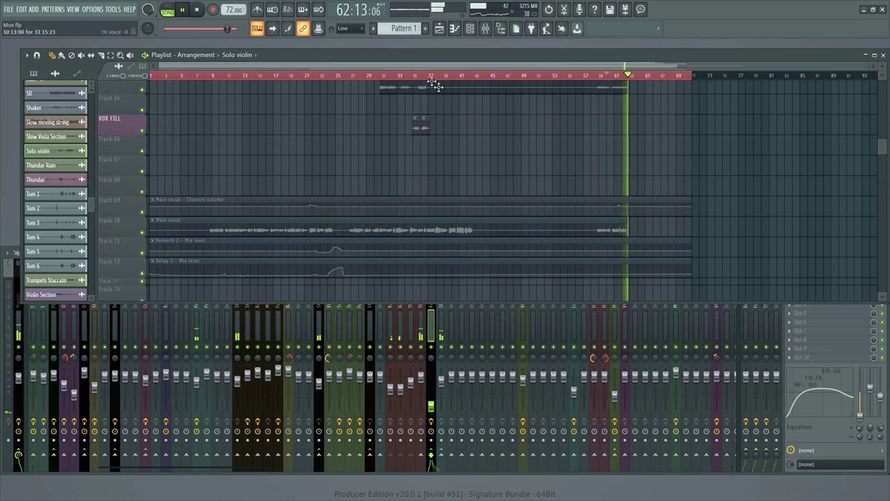
pyautogui.scroll(-4, 405, 153)
pyautogui.press('space')
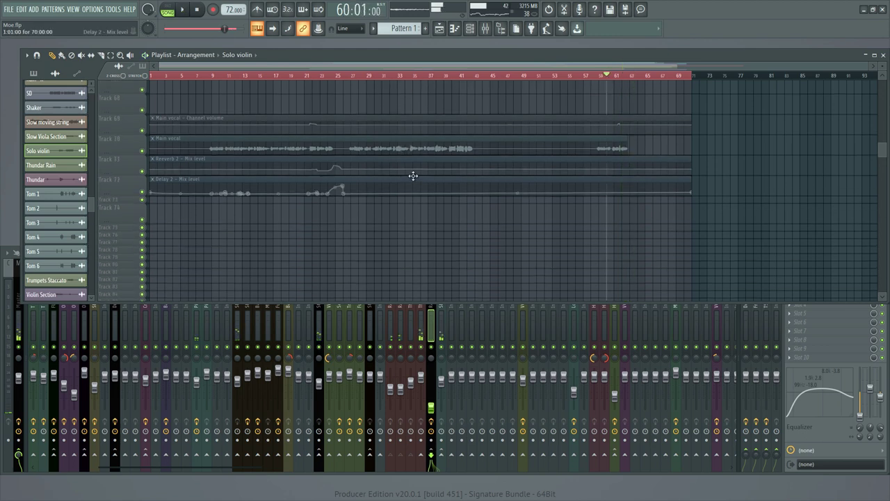
pyautogui.moveTo(238, 185); pyautogui.dragTo(254, 106)
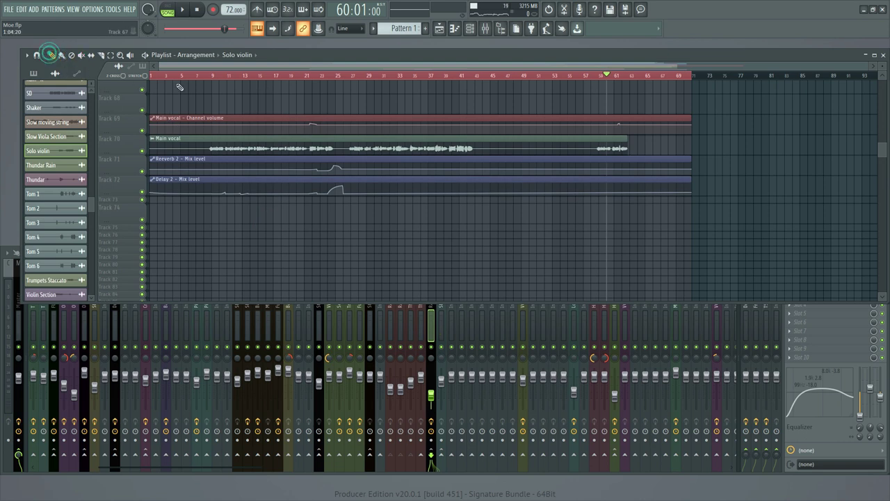
# Step: Play the Main vocal with its volume, reverb and delay automation from bar 8
pyautogui.click(214, 77)
pyautogui.click(204, 76)
pyautogui.scroll(2, 208, 78)
pyautogui.scroll(-2, 207, 78)
pyautogui.scroll(1, 257, 116)
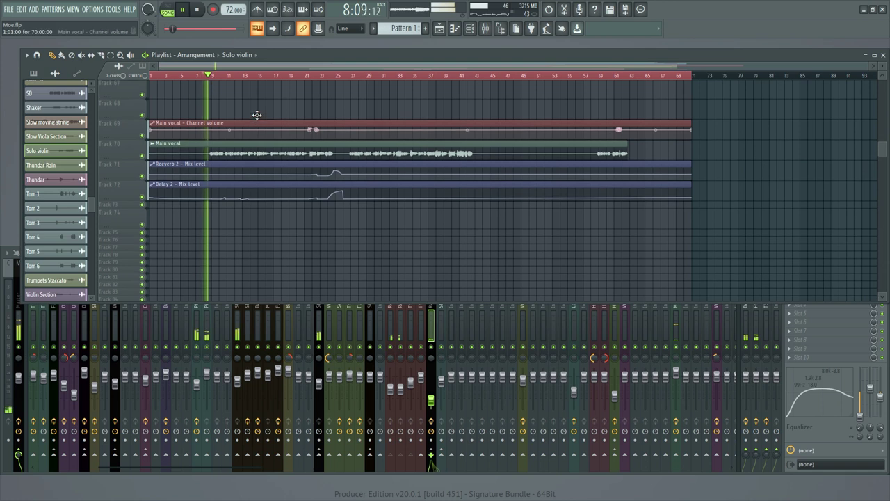
pyautogui.scroll(1, 258, 116)
pyautogui.scroll(-1, 257, 115)
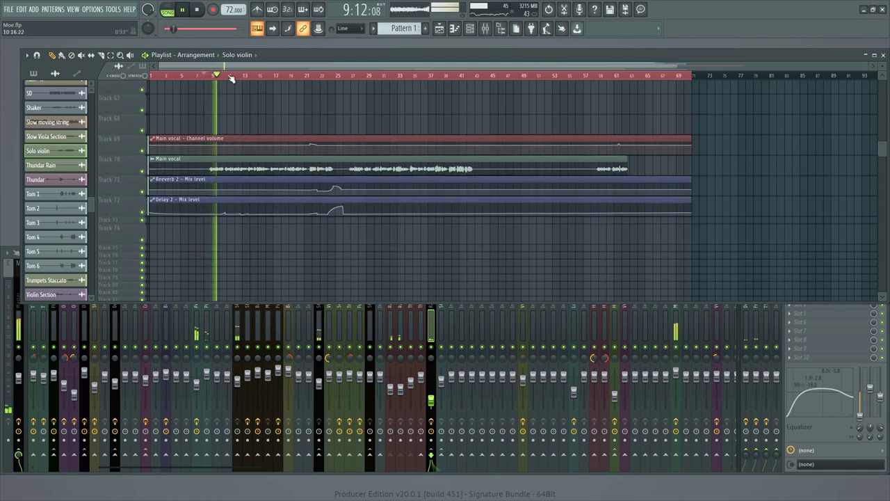
# Step: Look over the Low Voice Mix, Hi voice, VOX FILL and Main vocal tracks during playback, and stop the song
pyautogui.scroll(3, 309, 171)
pyautogui.scroll(-2, 308, 171)
pyautogui.scroll(3, 308, 173)
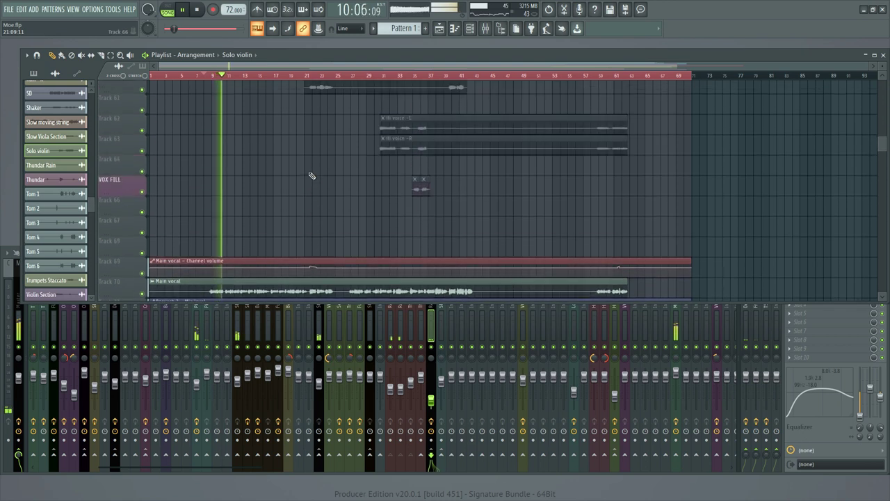
pyautogui.scroll(3, 311, 175)
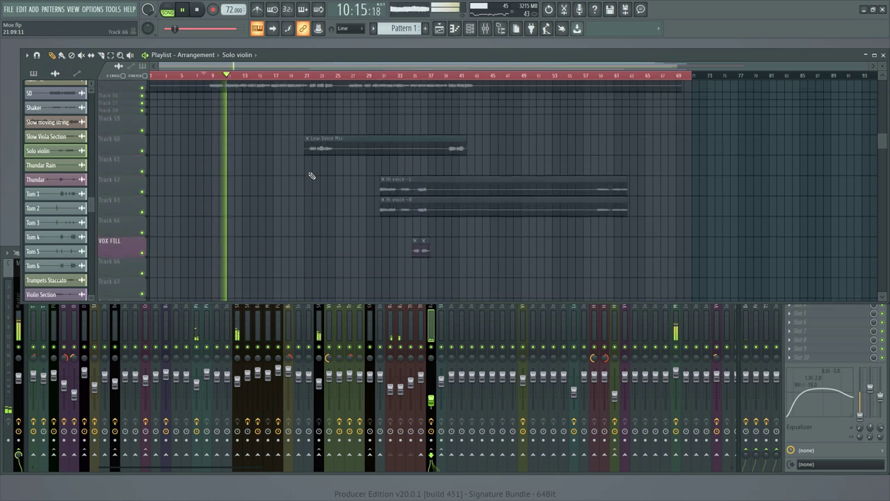
pyautogui.scroll(-8, 312, 176)
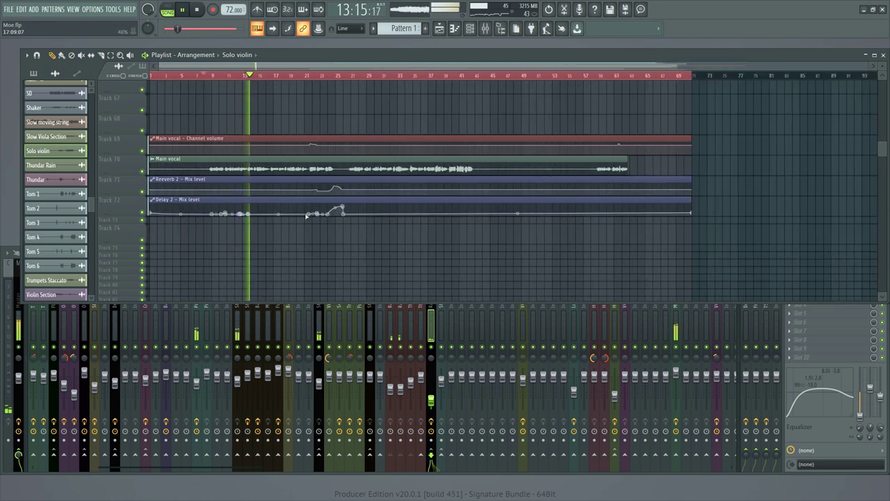
pyautogui.scroll(3, 367, 145)
pyautogui.scroll(-2, 367, 145)
pyautogui.press('space')
# Step: Solo the Main vocal track and re-enable its Reeverb 2, Delay 2 and Channel volume automation tracks
pyautogui.rightClick(142, 191)
pyautogui.click(141, 211)
pyautogui.click(141, 232)
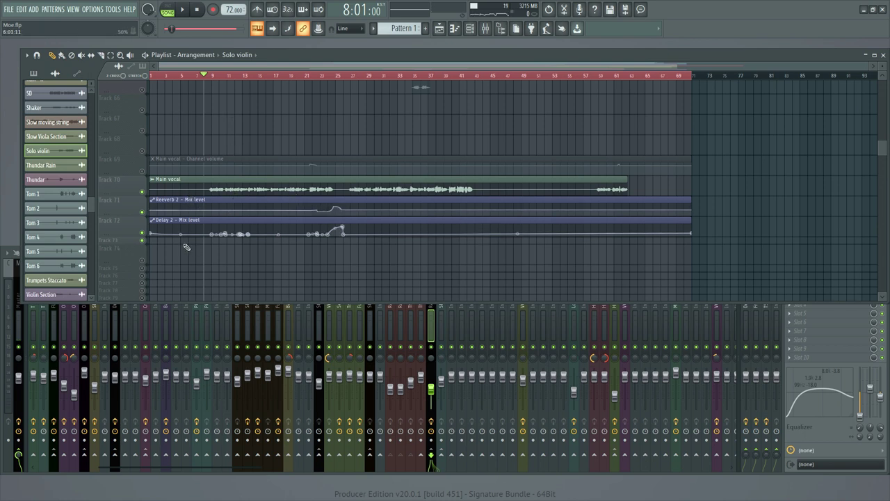
pyautogui.scroll(4, 213, 78)
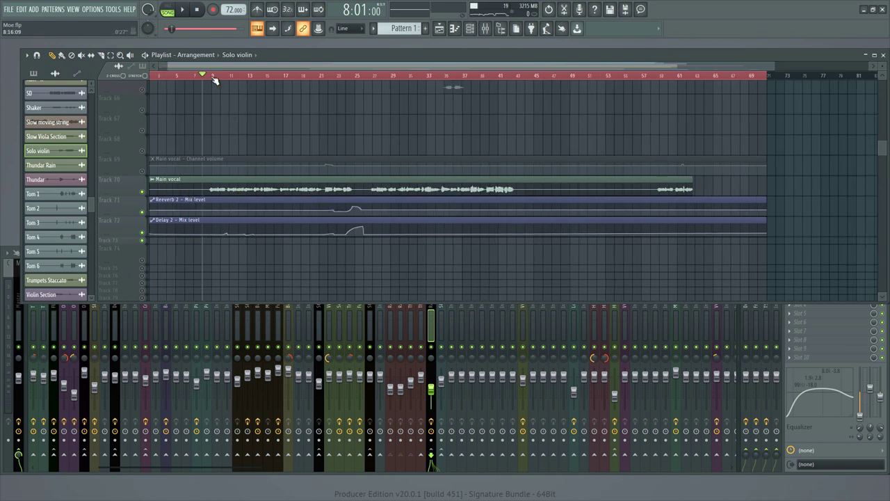
pyautogui.click(142, 170)
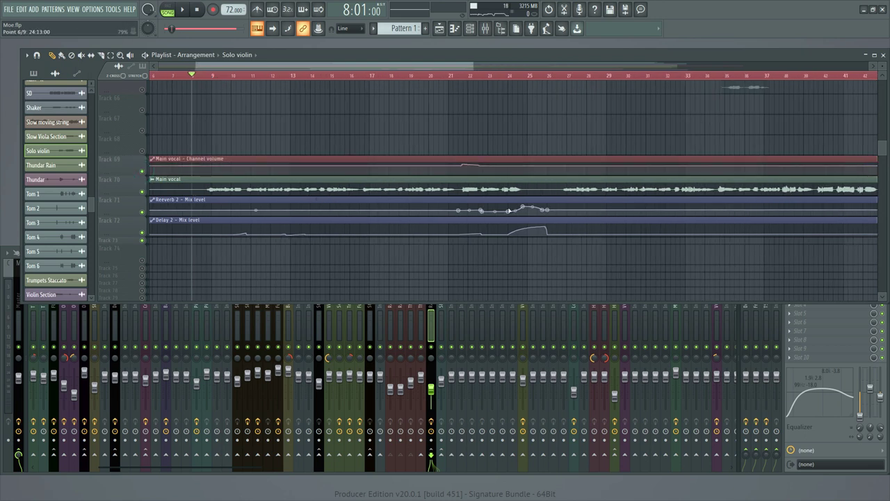
# Step: Enlarge the playlist tracks and examine the Main vocal volume, Reeverb 2 and Delay 2 mix level curves
pyautogui.moveTo(882, 64); pyautogui.dragTo(882, 82)
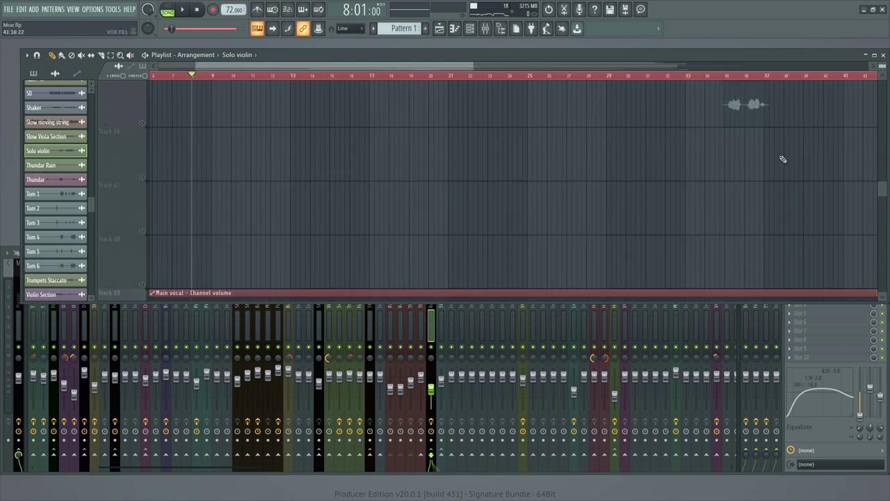
pyautogui.scroll(-5, 644, 182)
pyautogui.scroll(2, 644, 182)
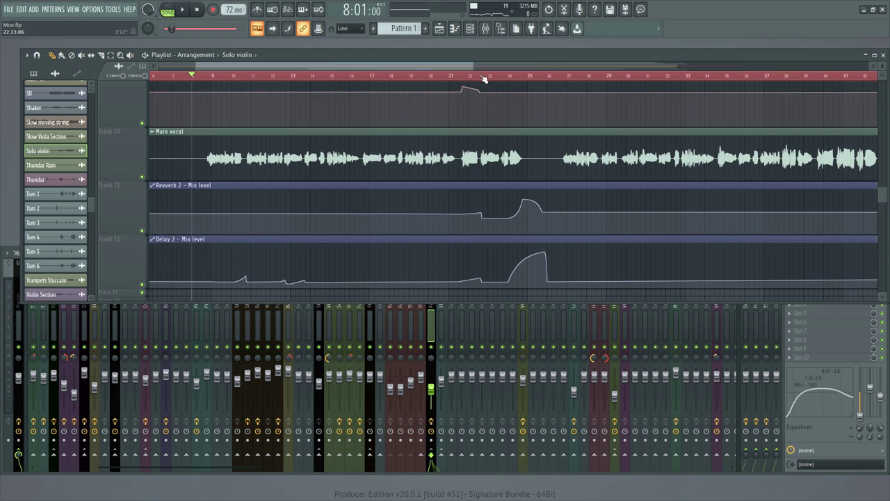
pyautogui.hscroll(-5, 651, 143)
pyautogui.scroll(-3, 652, 143)
pyautogui.scroll(3, 624, 138)
pyautogui.scroll(-2, 564, 105)
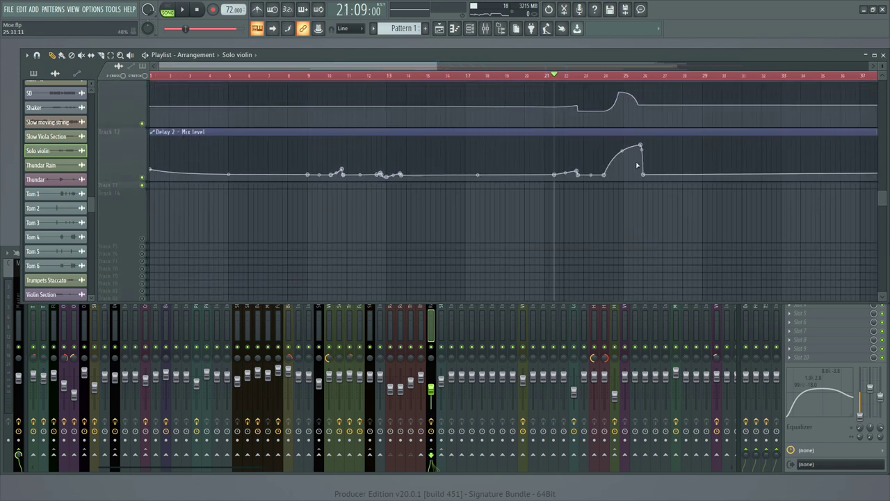
# Step: Audition the Main vocal from bar 9 and bring its playlist track with the Reeverb 2 curve into view
pyautogui.click(324, 76)
pyautogui.scroll(2, 327, 139)
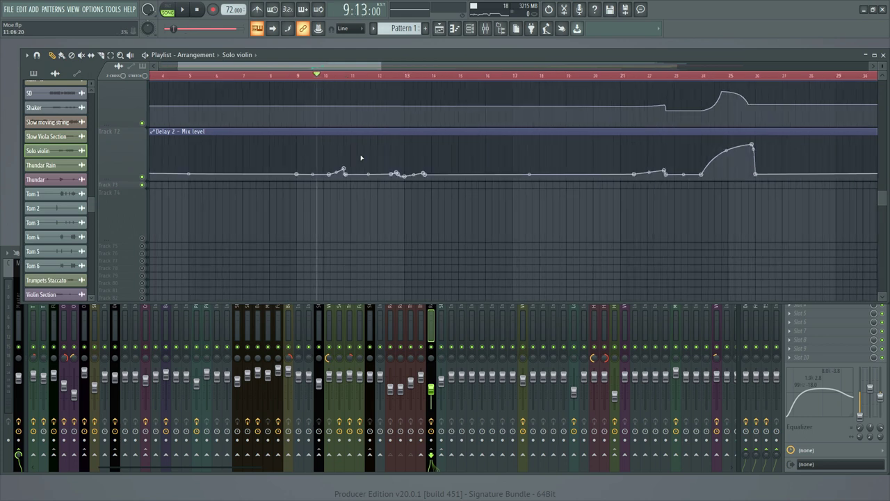
pyautogui.press('space')
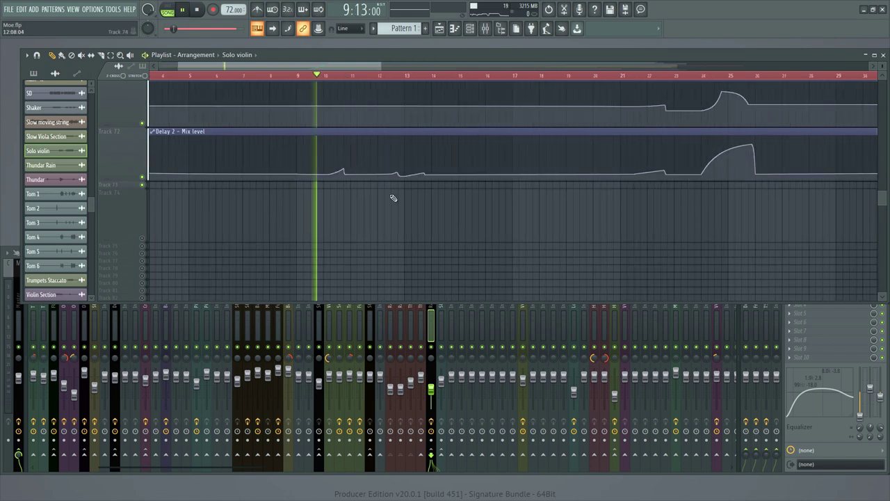
pyautogui.click(649, 329)
pyautogui.press('space')
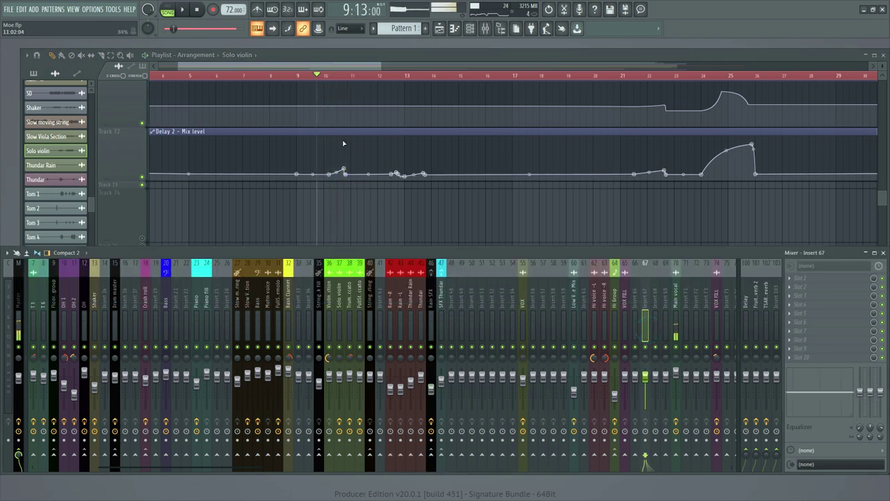
pyautogui.press('space')
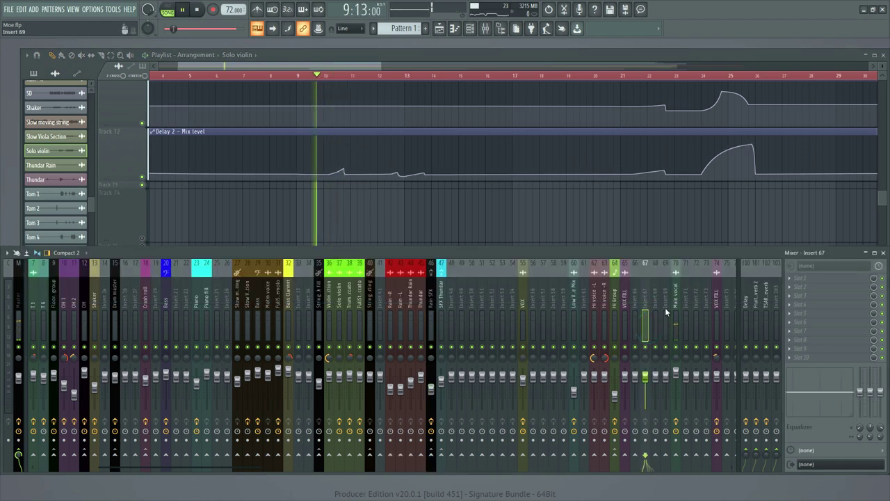
pyautogui.scroll(1, 550, 174)
pyautogui.press('space')
pyautogui.scroll(1, 486, 161)
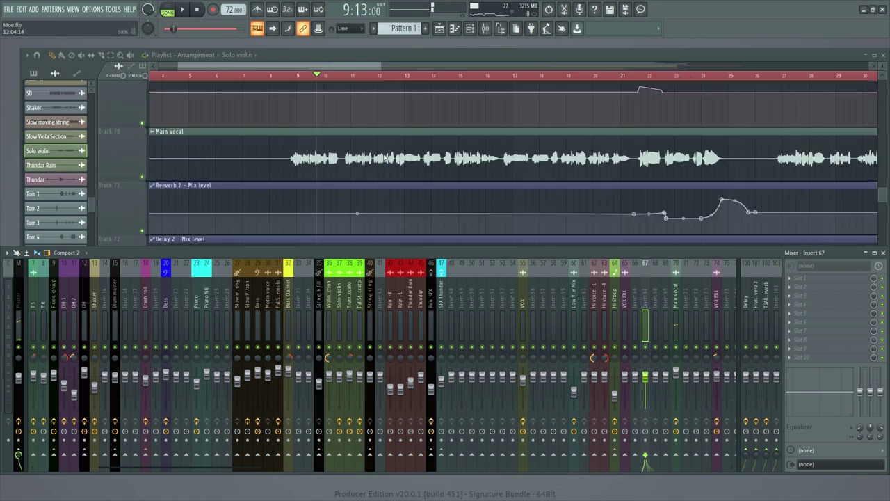
# Step: Bypass the Main vocal mixer track's insert effects and play the dry vocal from bar 9
pyautogui.click(680, 317)
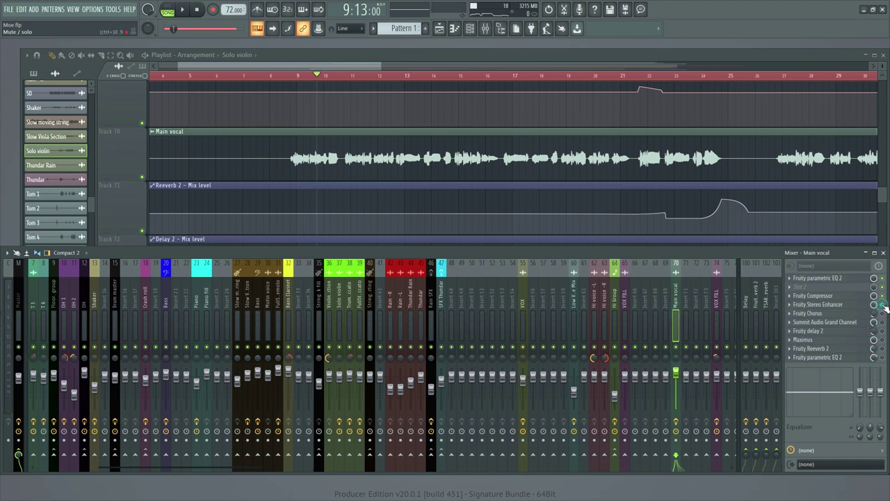
pyautogui.press('space')
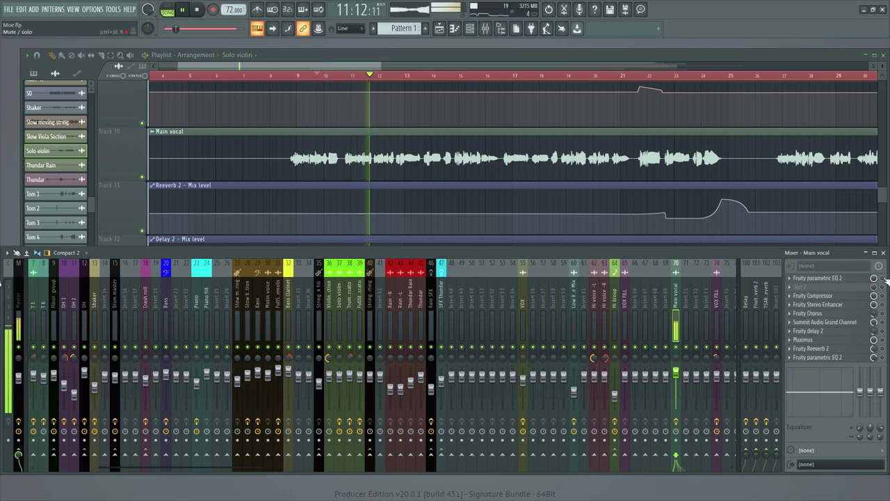
pyautogui.press('space')
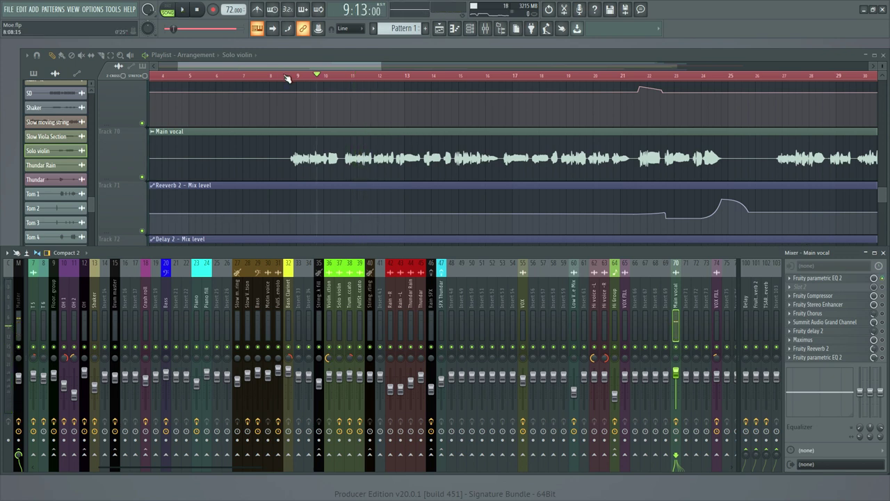
# Step: Re-enable the first Fruity parametric EQ 2 on the Main vocal and audition it from bar 8
pyautogui.click(287, 78)
pyautogui.press('space')
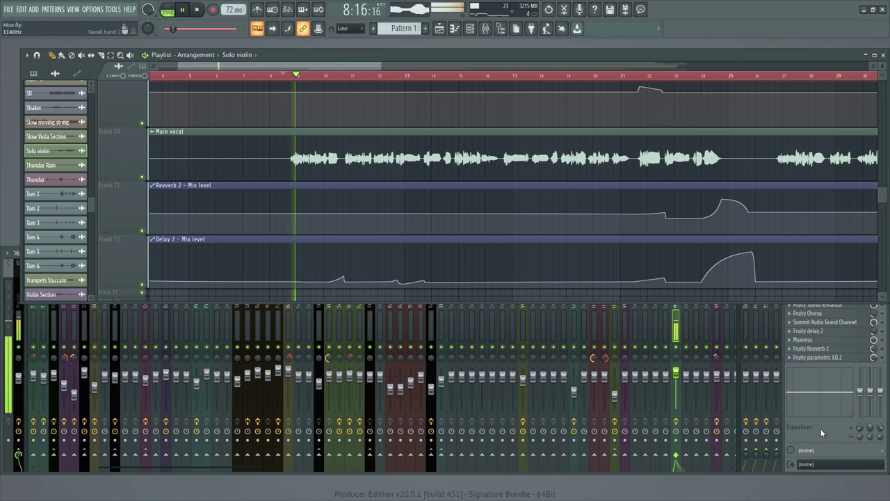
pyautogui.click(821, 429)
pyautogui.press('space')
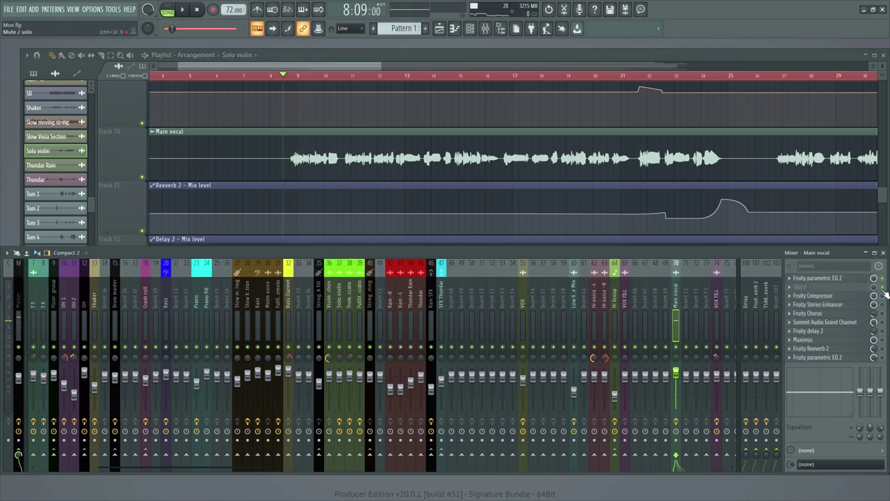
# Step: Re-enable the Main vocal's Fruity Compressor and Fruity Stereo Enhancer one after the other, playing the vocal with each
pyautogui.press('space')
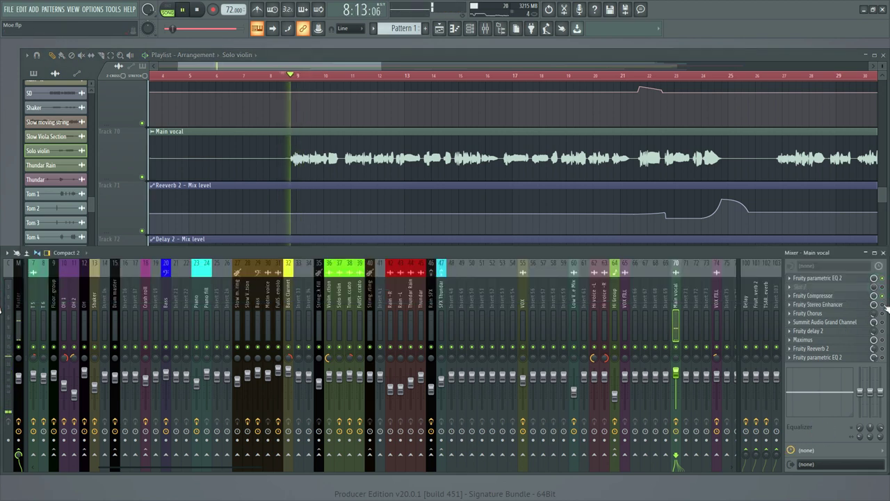
pyautogui.press('space')
pyautogui.press('space')
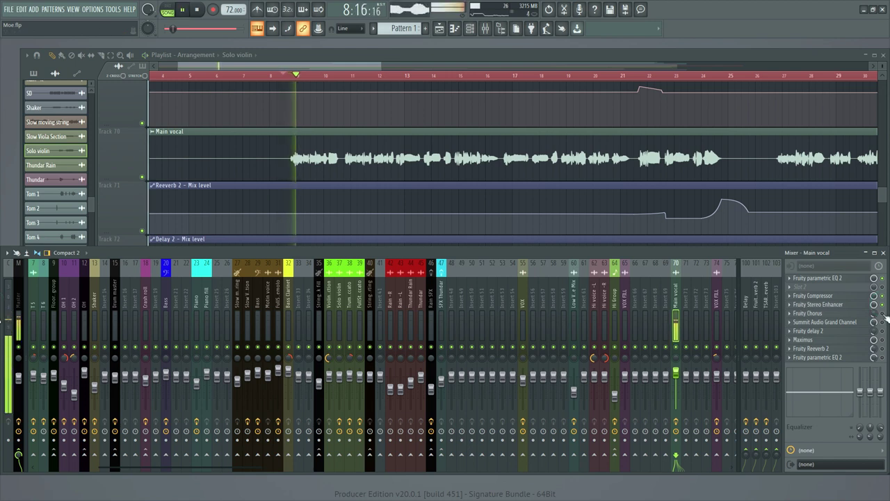
pyautogui.press('space')
# Step: Re-enable Fruity Chorus and Summit Audio Grand Channel on the Main vocal and check their settings and sound in playback
pyautogui.click(837, 314)
pyautogui.click(836, 314)
pyautogui.press('space')
pyautogui.click(852, 322)
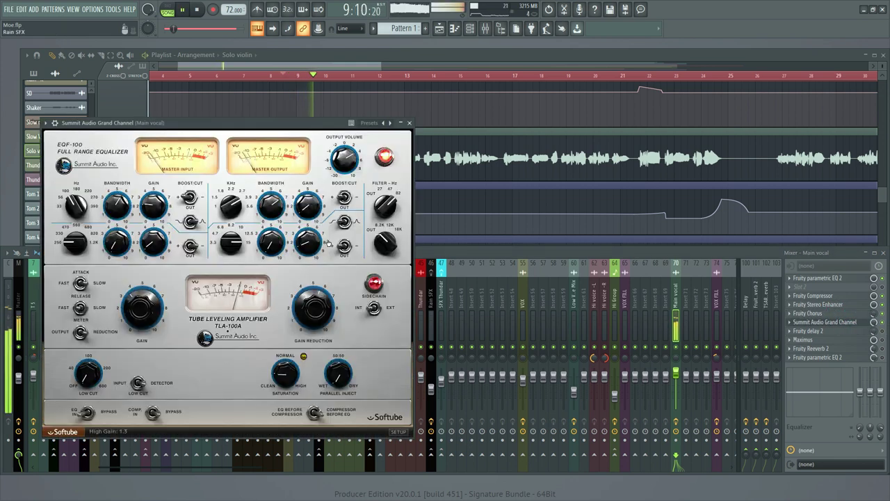
pyautogui.click(878, 329)
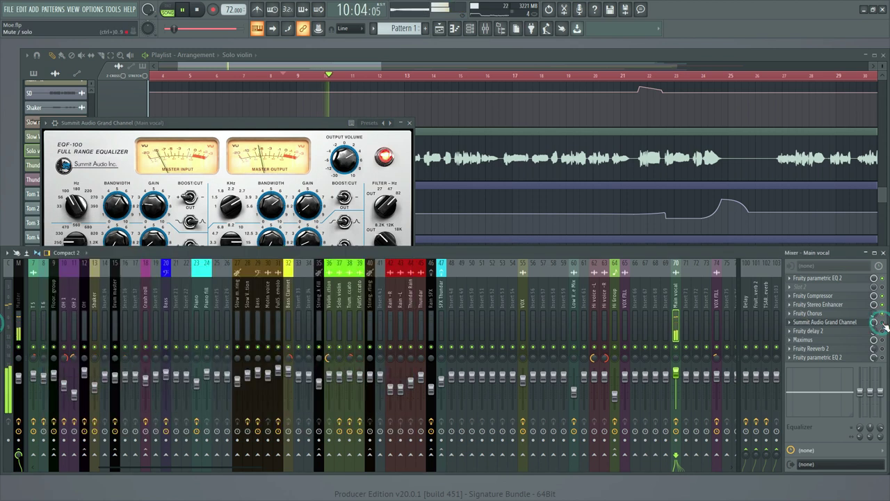
pyautogui.press('space')
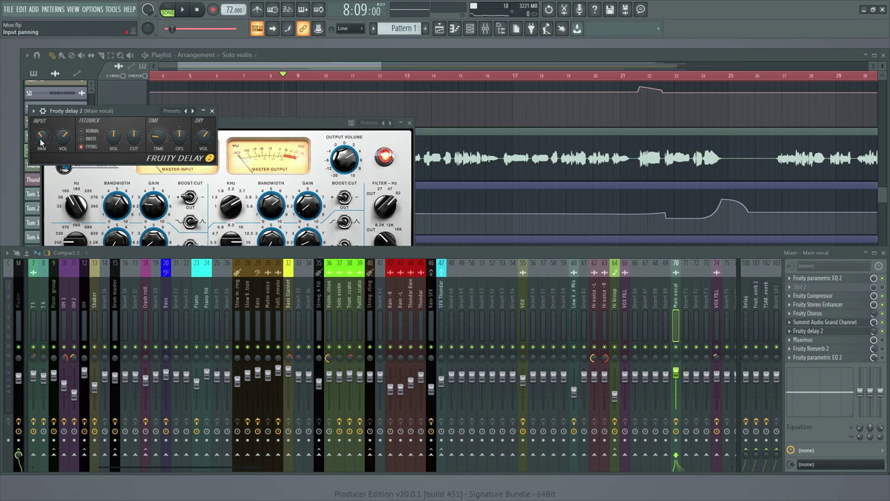
# Step: Turn the Main vocal's Fruity delay 2 input panning further left and audition the delayed vocal
pyautogui.press('space')
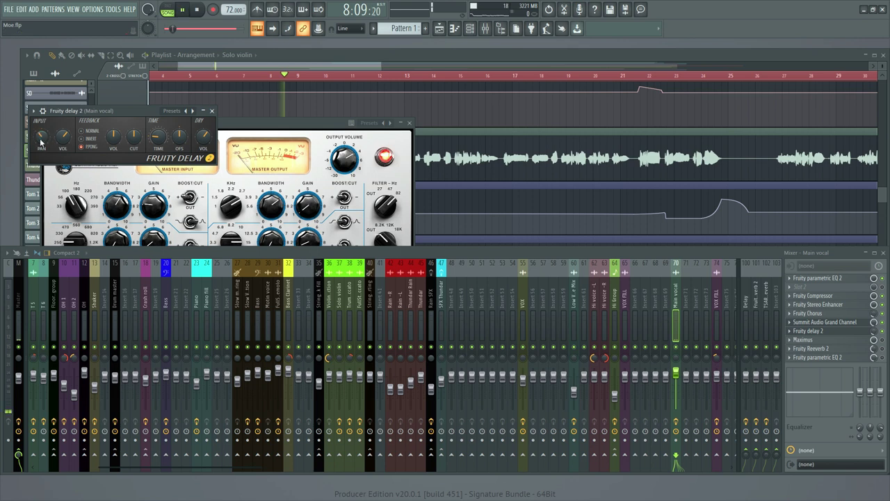
pyautogui.press('space')
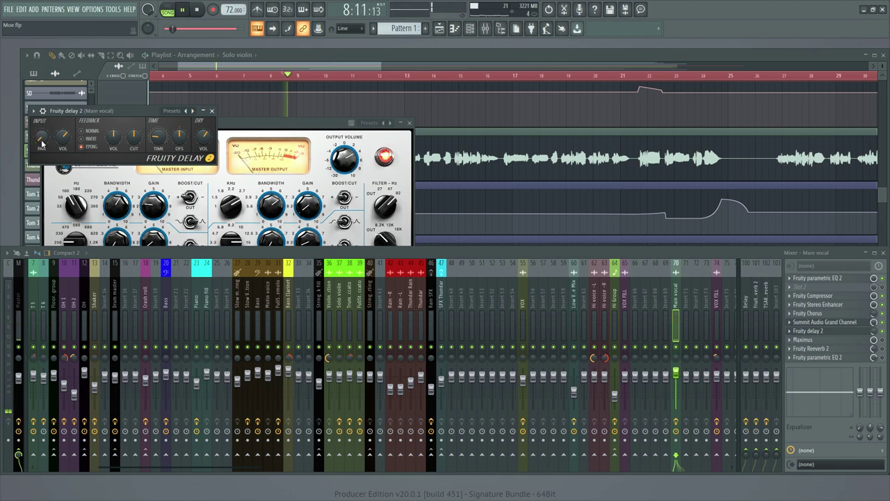
pyautogui.press('space')
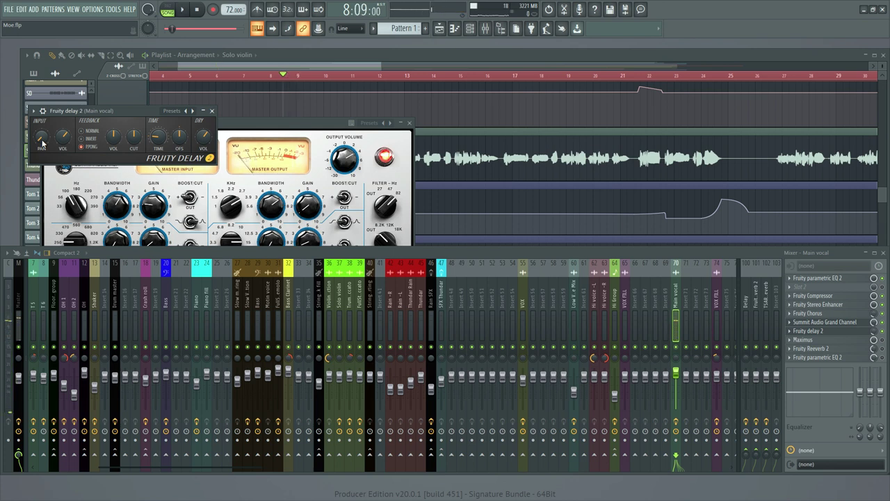
# Step: Re-enable Maximus on the Main vocal and open it, placing its window clear of the mixer's effect slots
pyautogui.click(883, 340)
pyautogui.click(856, 340)
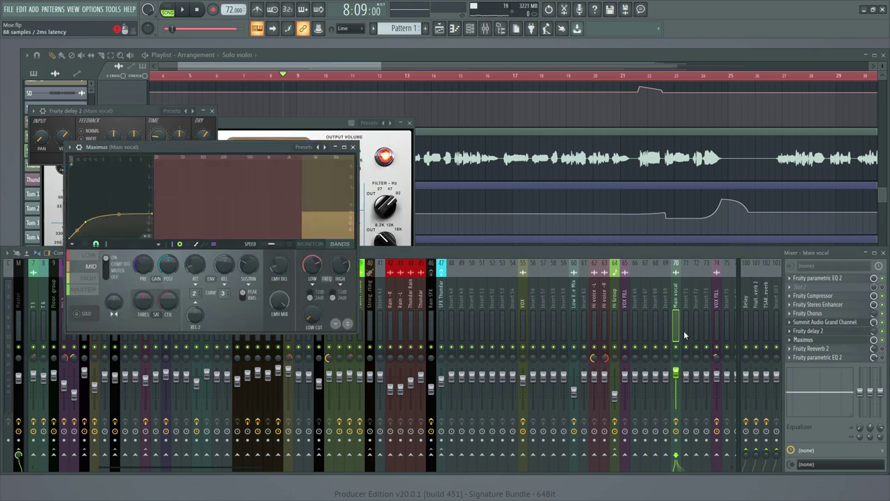
pyautogui.moveTo(259, 148); pyautogui.dragTo(290, 111)
pyautogui.moveTo(194, 86); pyautogui.dragTo(142, 82)
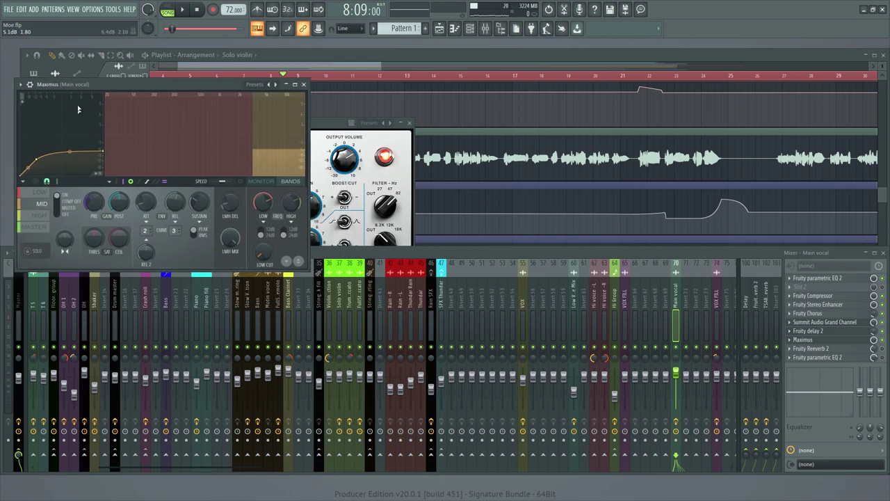
# Step: Look up the De-esser split-band preset in Maximus without loading it, and play the vocal to watch the bands
pyautogui.click(21, 85)
pyautogui.moveTo(35, 112)
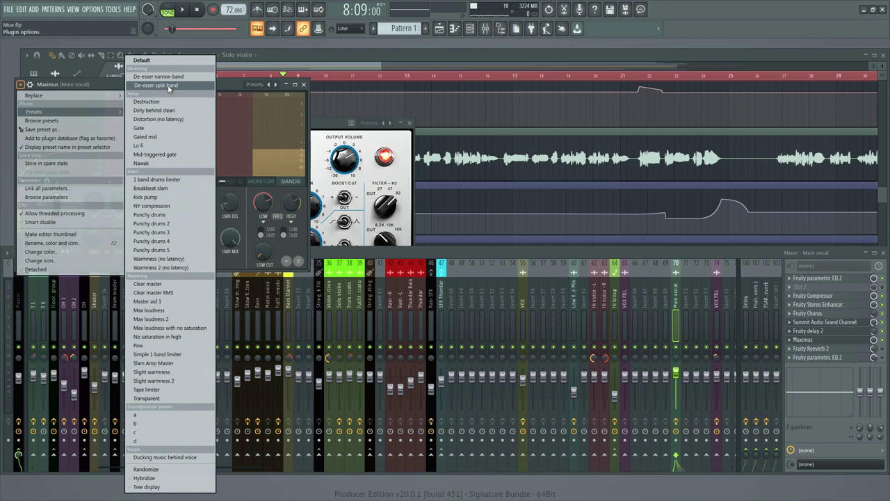
pyautogui.click(224, 83)
pyautogui.press('space')
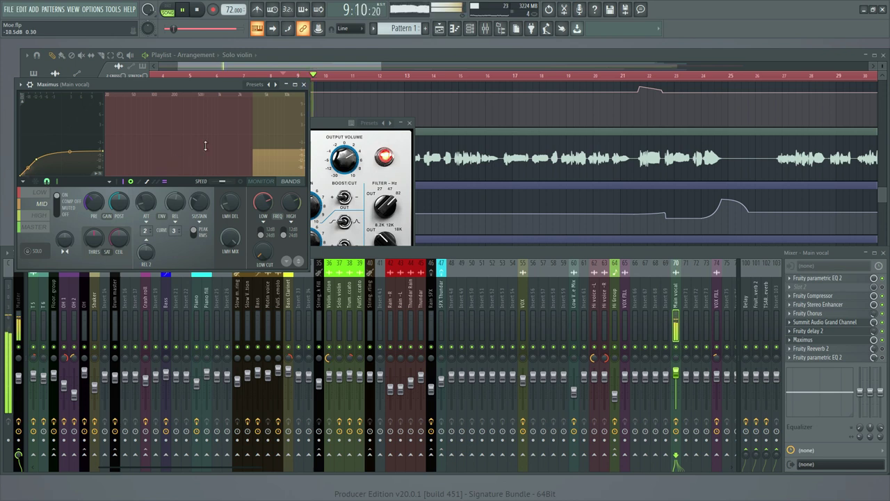
pyautogui.press('space')
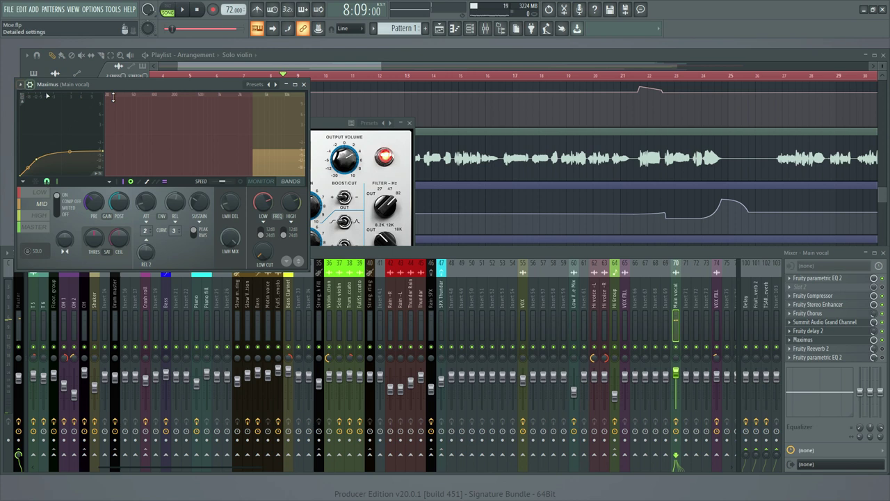
# Step: Play the Main vocal with Maximus bypassed for comparison, and switch Maximus back on
pyautogui.click(883, 341)
pyautogui.press('space')
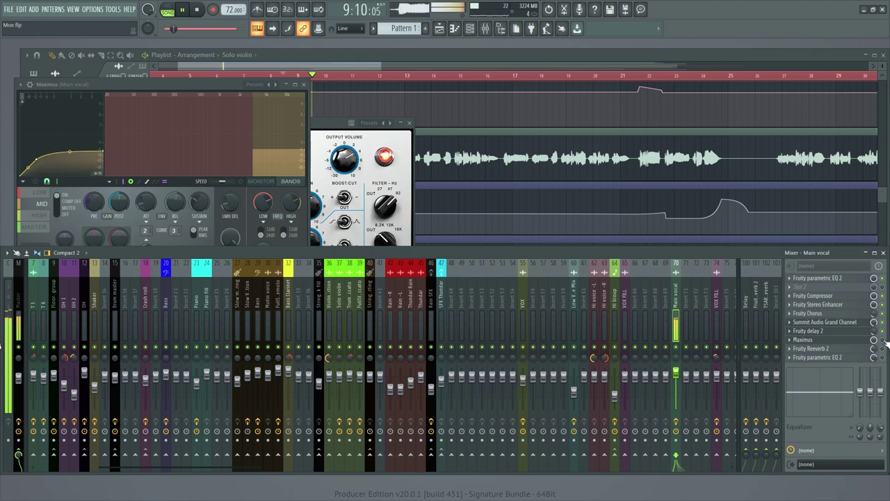
pyautogui.press('space')
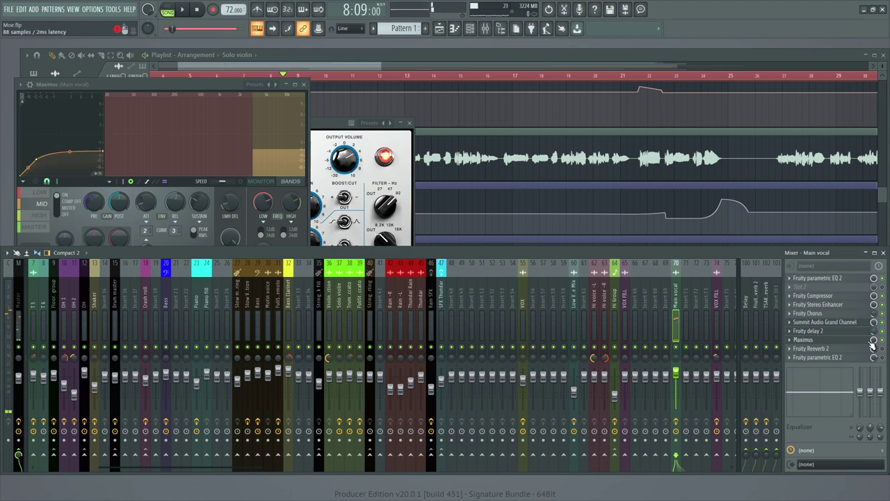
# Step: Play the Main vocal without reverb, re-enable and open Fruity Reeverb 2, and play it again for comparison
pyautogui.press('space')
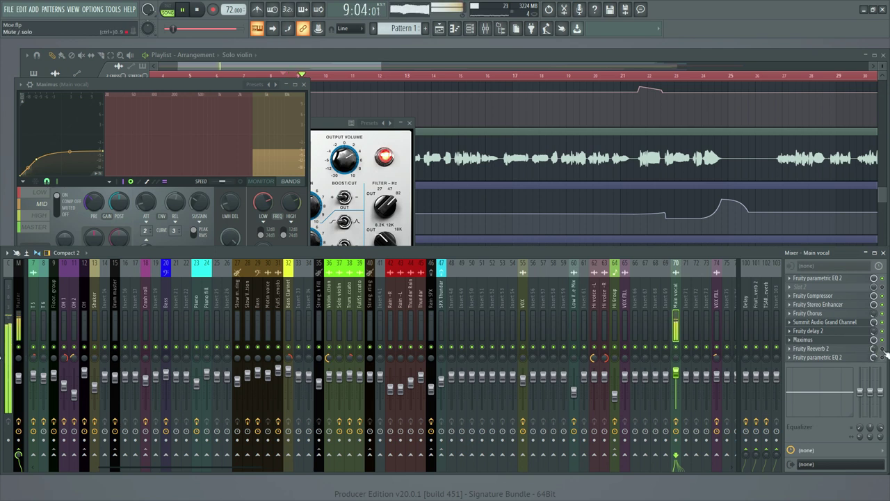
pyautogui.press('space')
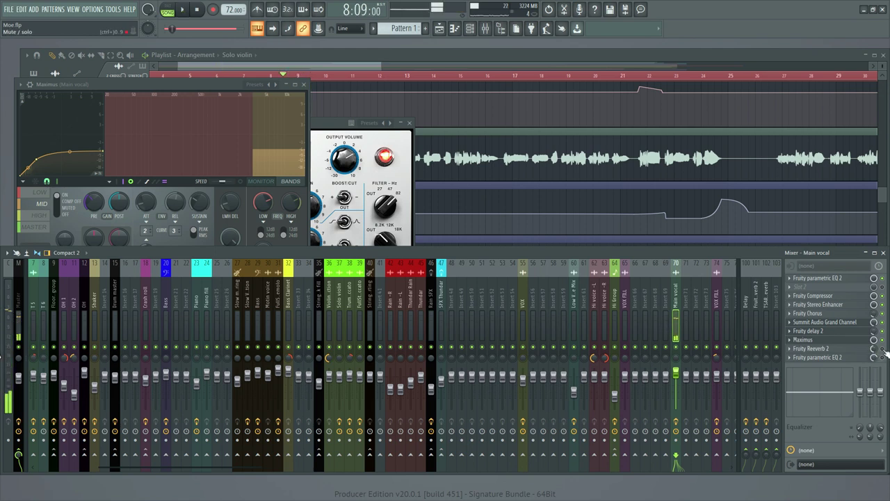
pyautogui.click(874, 349)
pyautogui.press('space')
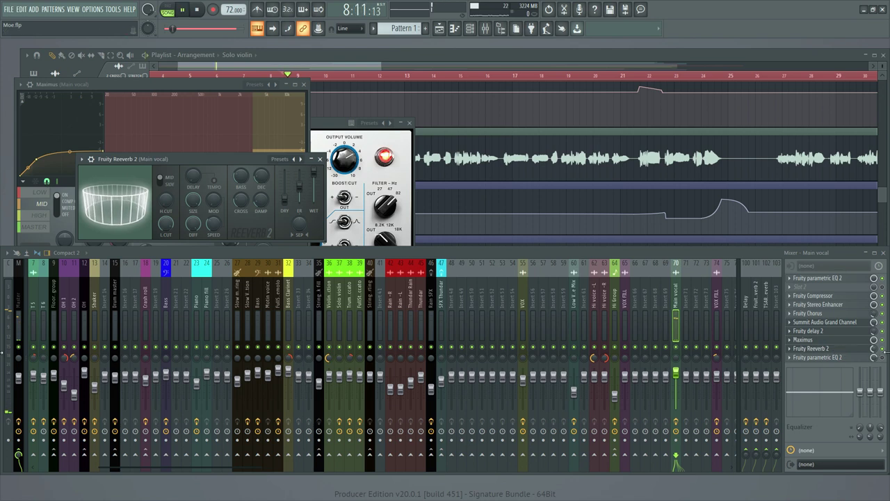
pyautogui.press('space')
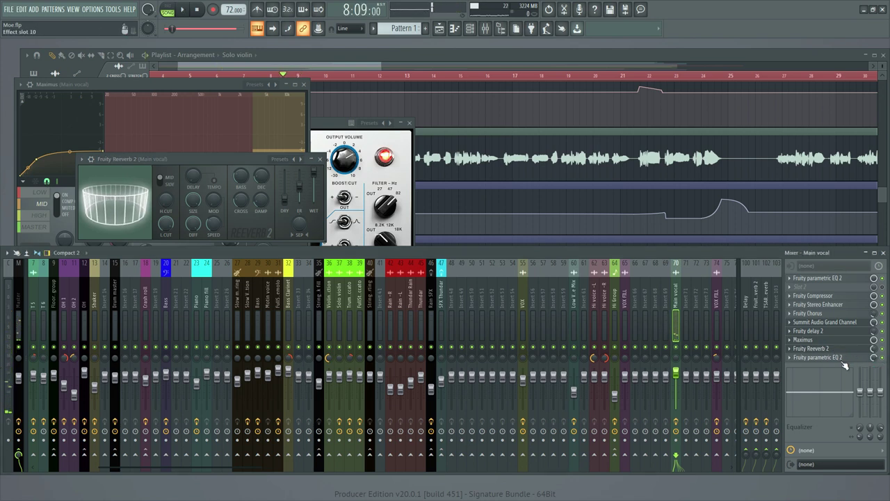
# Step: Check the final Fruity parametric EQ 2 on the Main vocal and play the vocal through the full effect chain
pyautogui.click(853, 358)
pyautogui.click(853, 359)
pyautogui.click(855, 361)
pyautogui.press('space')
# Step: Close the Summit Audio Grand Channel, Fruity delay 2 and Maximus windows while the vocal plays
pyautogui.click(378, 170)
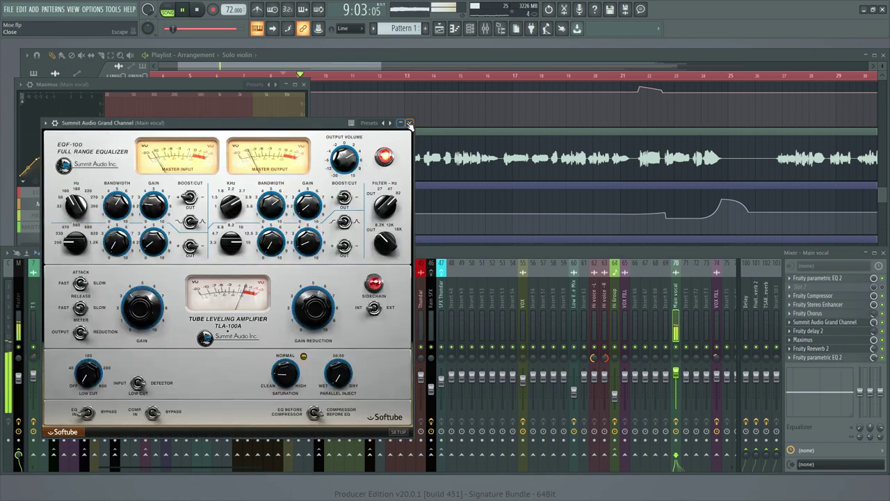
pyautogui.click(409, 123)
pyautogui.click(212, 111)
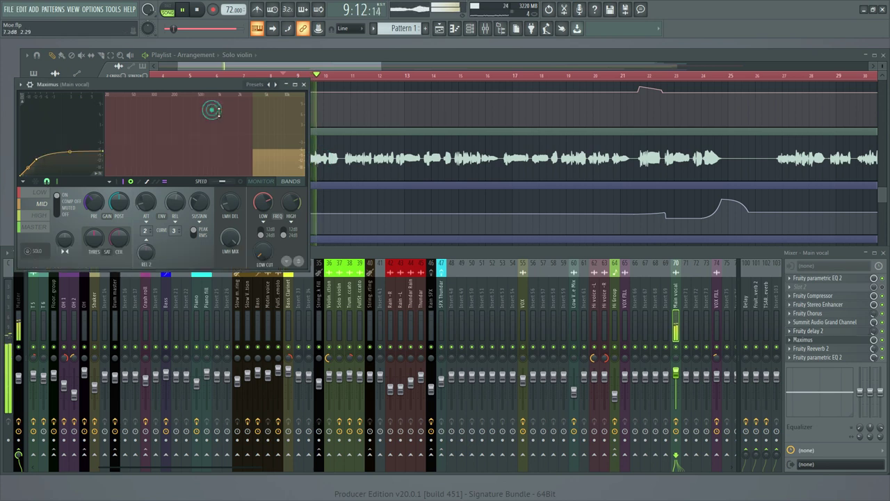
pyautogui.click(303, 84)
# Step: Follow the Delay 2 mix level curve during playback, continue from bar 12, and stop the song
pyautogui.scroll(-2, 372, 129)
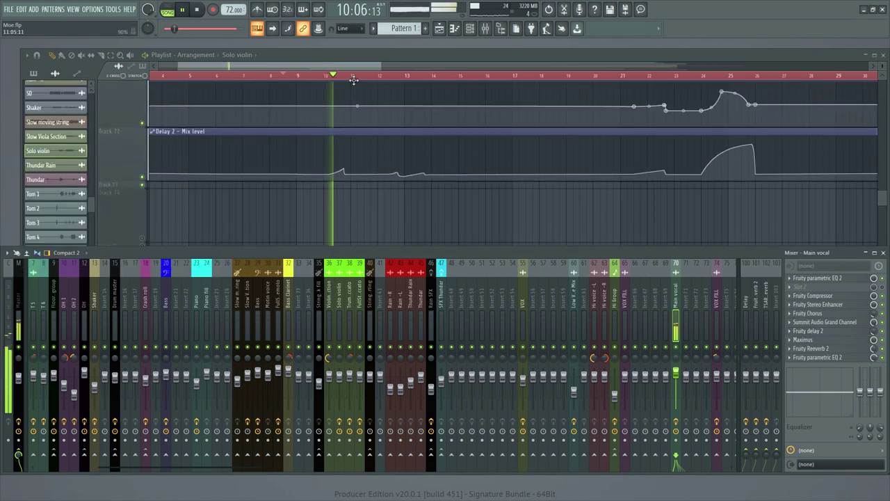
pyautogui.scroll(-1, 353, 80)
pyautogui.scroll(1, 405, 120)
pyautogui.scroll(-1, 404, 119)
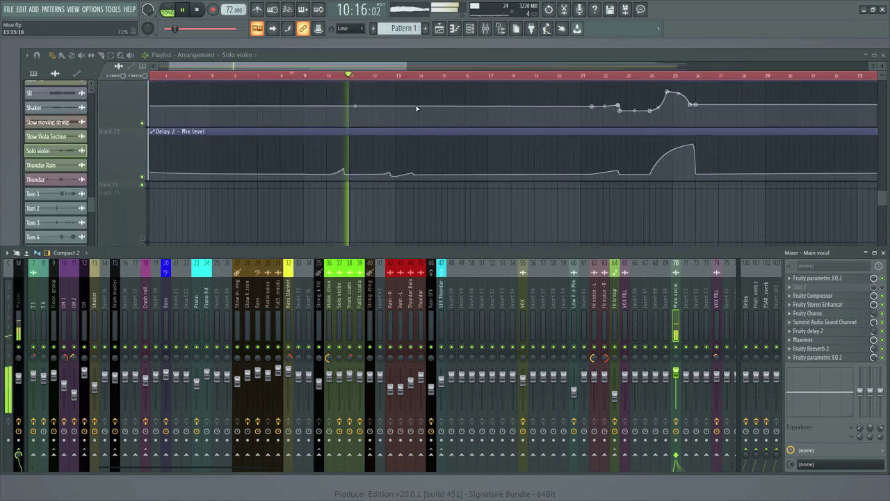
pyautogui.click(378, 75)
pyautogui.scroll(-2, 379, 76)
pyautogui.scroll(2, 446, 112)
pyautogui.press('space')
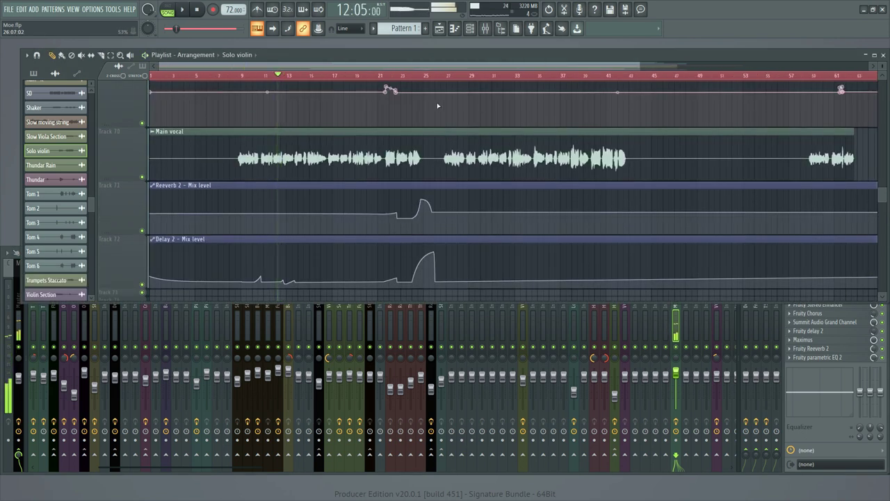
# Step: Play the Main vocal from bar 23 through the Reeverb 2 and Delay 2 mix level swells
pyautogui.click(403, 77)
pyautogui.scroll(3, 425, 79)
pyautogui.scroll(-2, 453, 132)
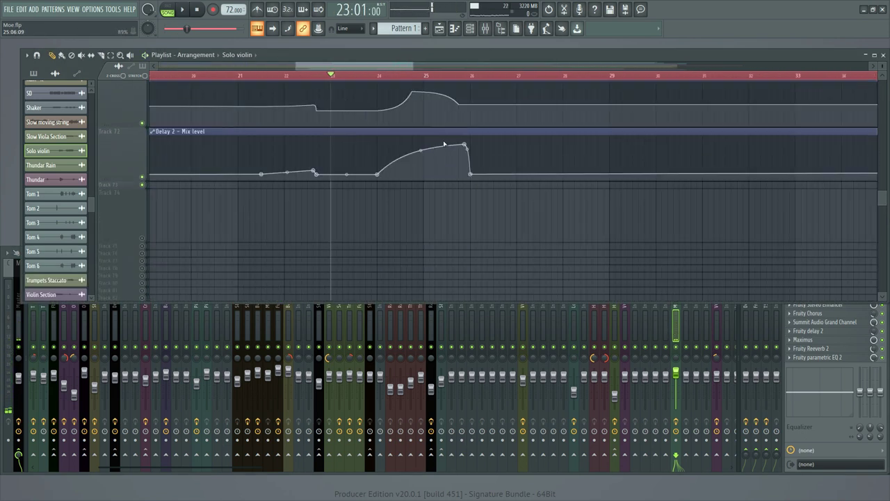
pyautogui.scroll(1, 434, 135)
pyautogui.click(372, 78)
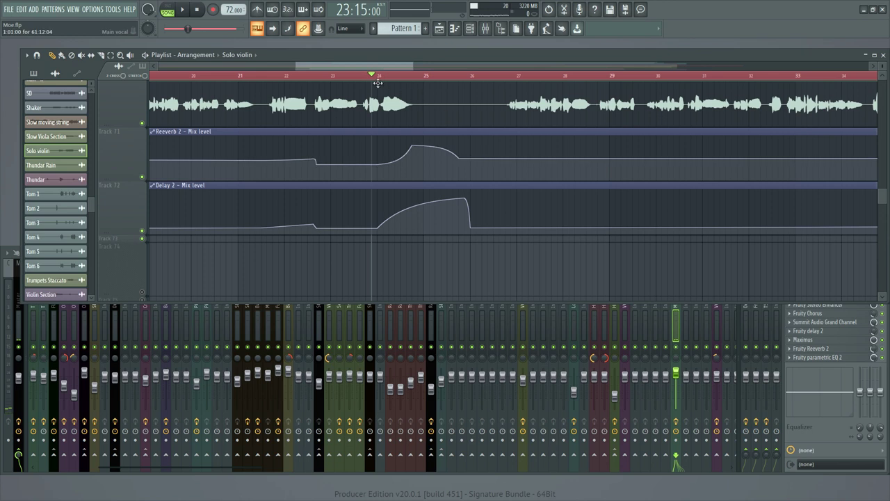
pyautogui.moveTo(375, 77)
pyautogui.mouseDown()
pyautogui.moveTo(407, 75)
pyautogui.moveTo(373, 76)
pyautogui.moveTo(388, 75)
pyautogui.mouseUp()
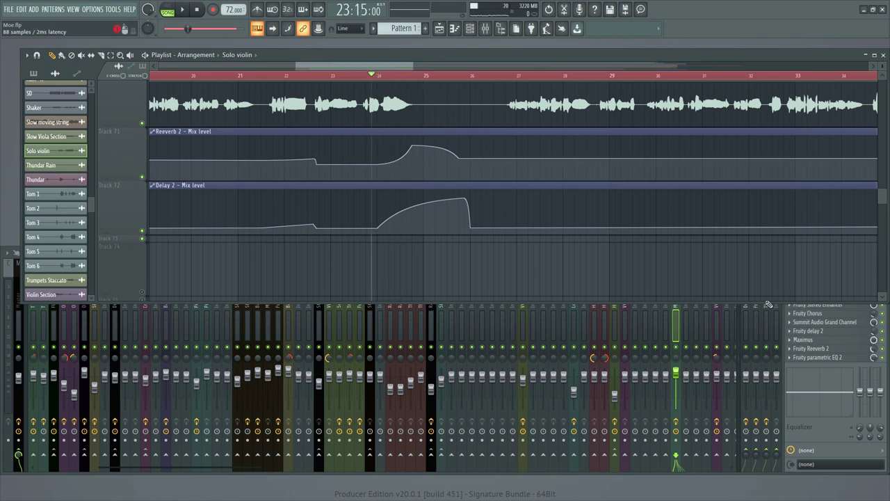
pyautogui.moveTo(376, 79)
pyautogui.mouseDown()
pyautogui.moveTo(402, 76)
pyautogui.moveTo(361, 74)
pyautogui.mouseUp()
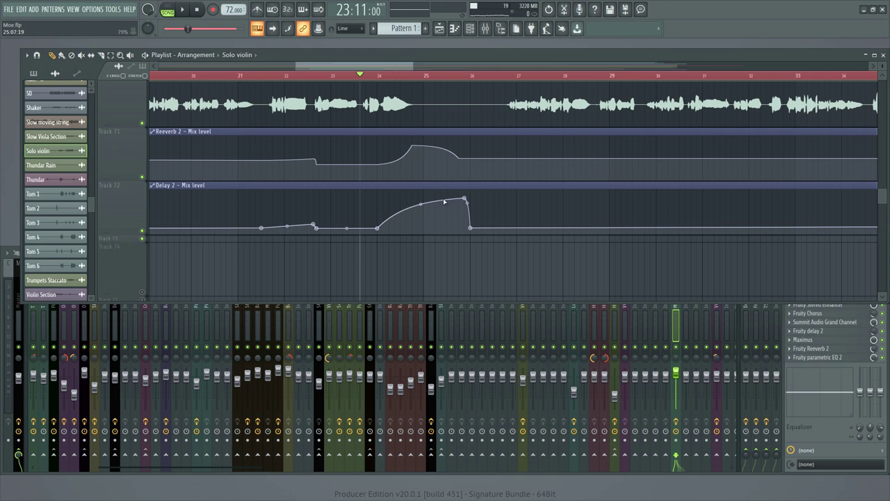
pyautogui.press('space')
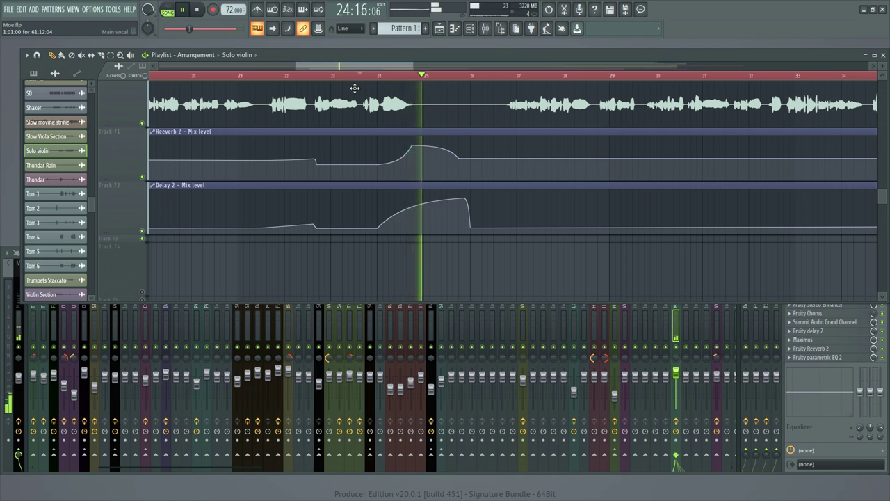
pyautogui.press('space')
# Step: Play the Main vocal from bar 21 through the delay and reverb automation, and stop in bar 24
pyautogui.click(280, 75)
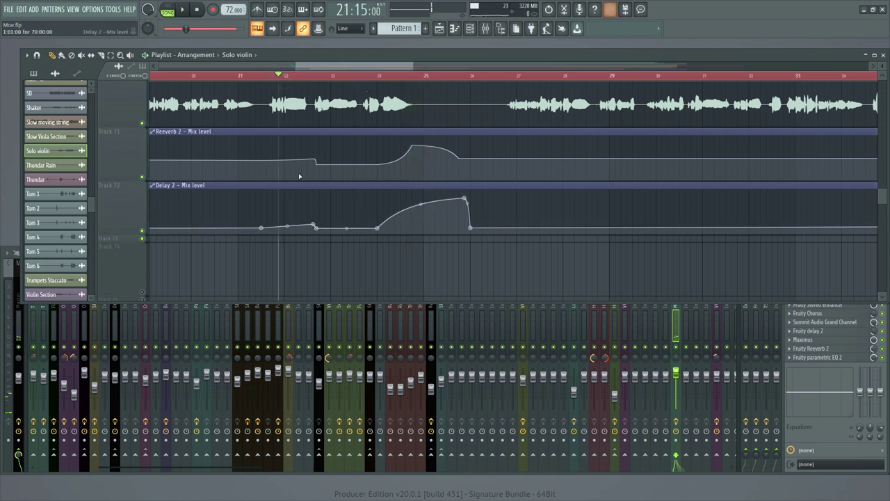
pyautogui.click(269, 75)
pyautogui.press('space')
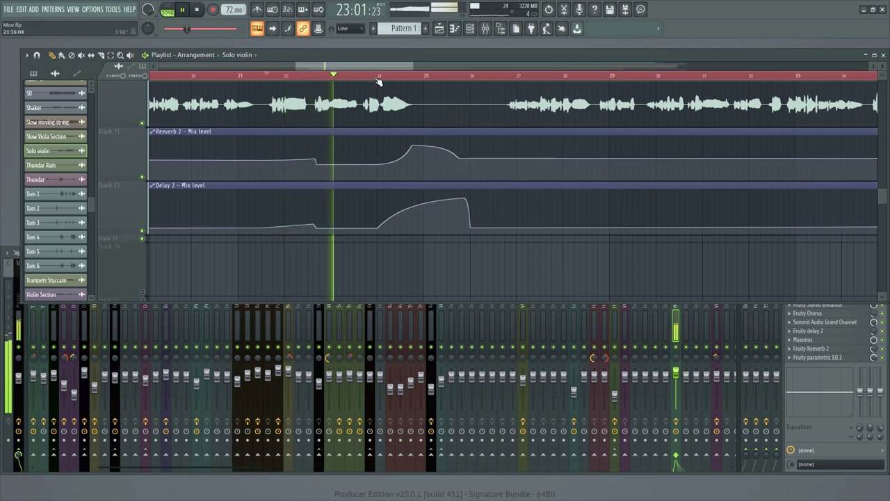
pyautogui.scroll(-8, 377, 82)
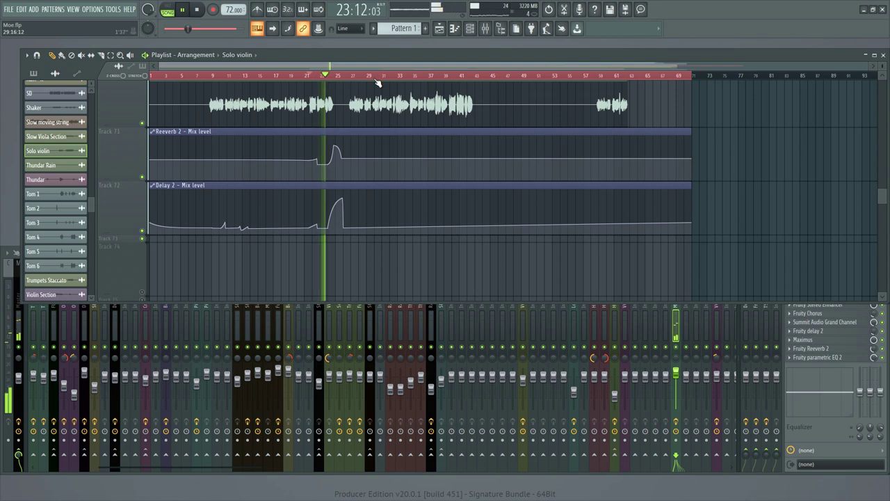
pyautogui.scroll(1, 411, 147)
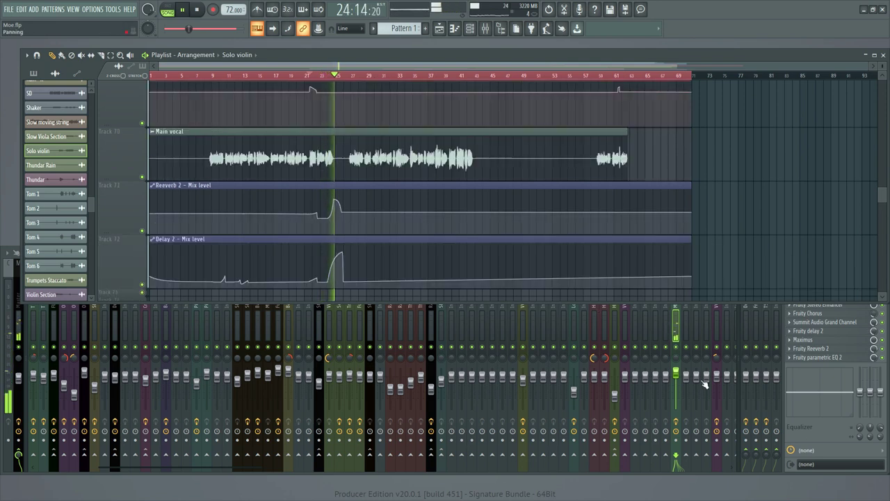
pyautogui.press('space')
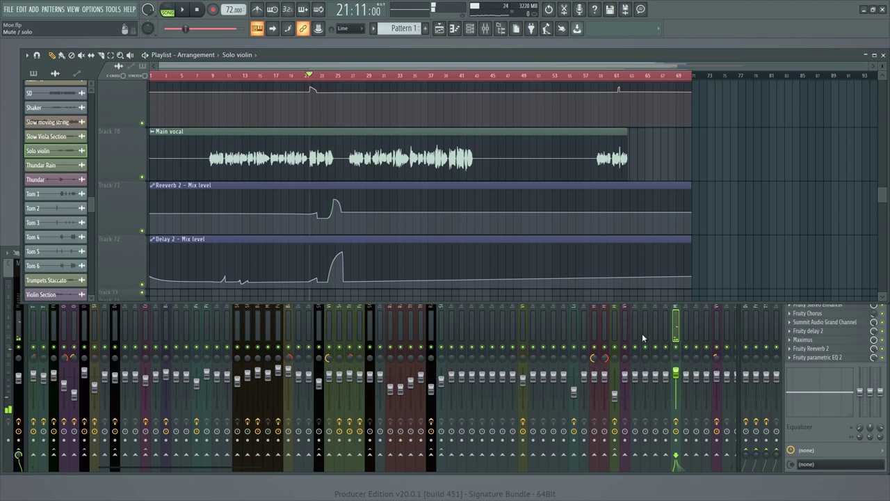
# Step: Unsolo the Main vocal and its automation tracks and play the passage from bar 21 in the full mix
pyautogui.rightClick(143, 178)
pyautogui.rightClick(143, 178)
pyautogui.press('space')
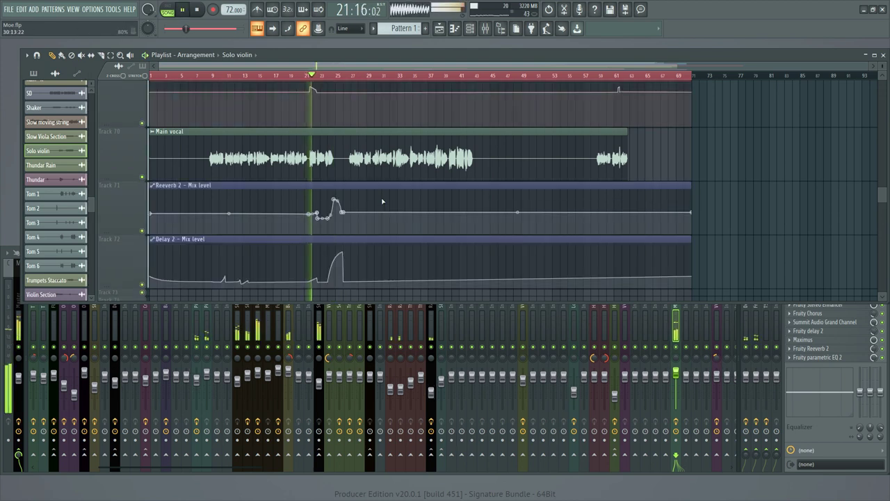
pyautogui.scroll(-3, 382, 202)
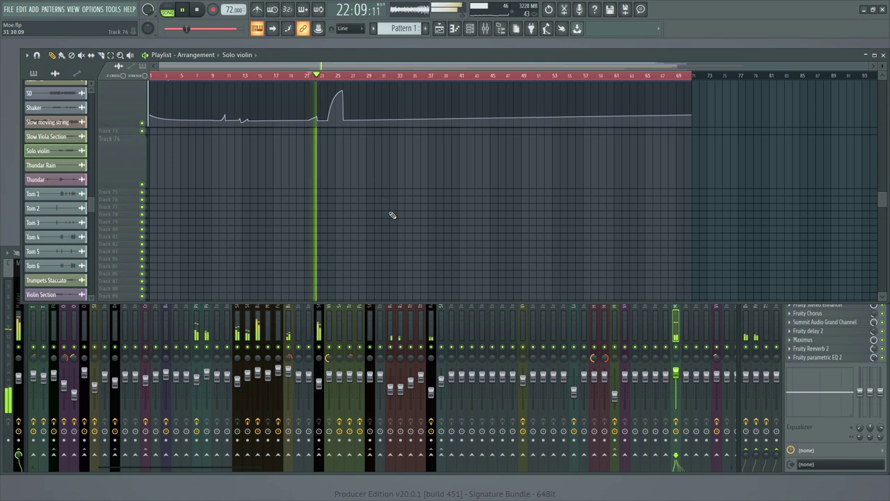
pyautogui.scroll(3, 430, 162)
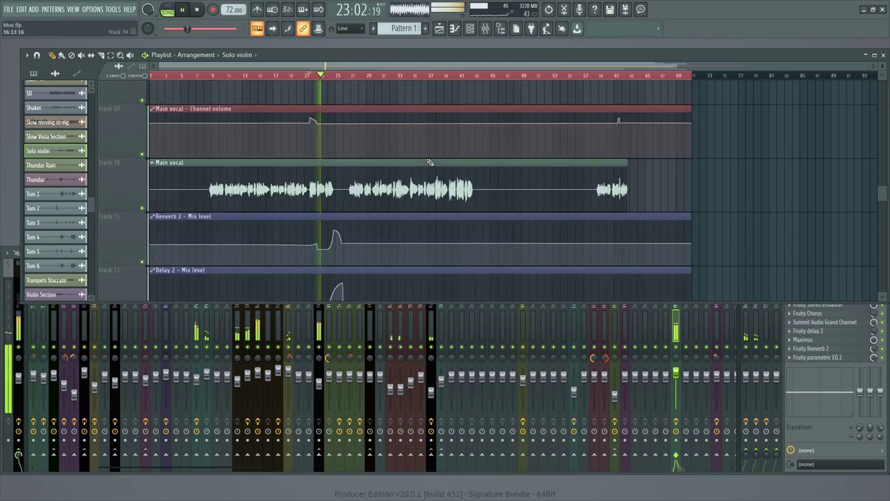
pyautogui.scroll(-1, 430, 162)
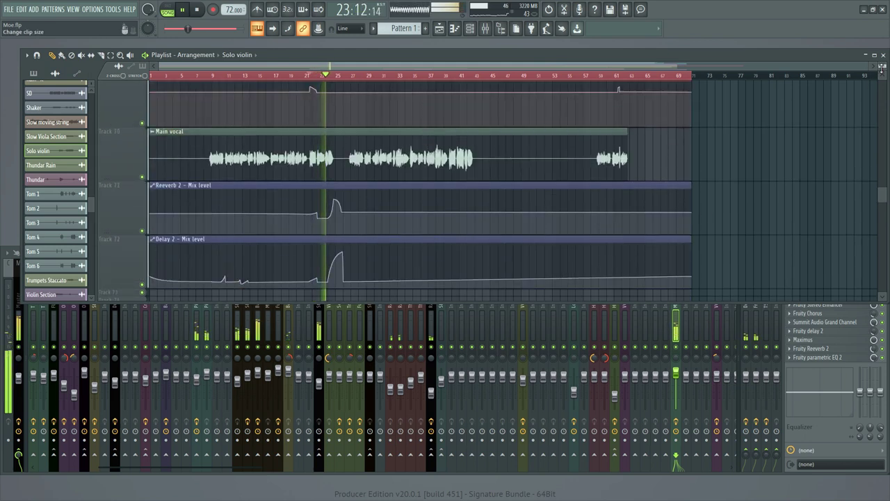
pyautogui.scroll(-3, 881, 67)
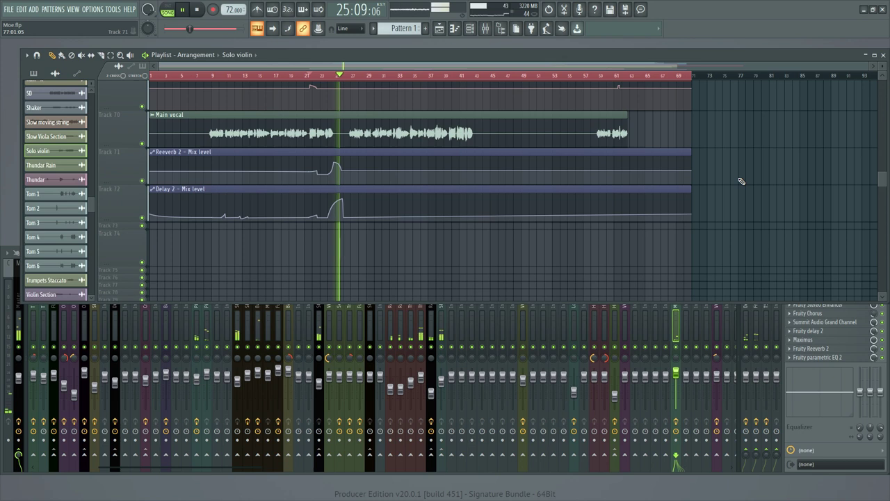
pyautogui.scroll(1, 741, 181)
# Step: Unmute the Hi voice -L and Hi voice -R clips and start playback just before they enter, at 30:09
pyautogui.click(831, 440)
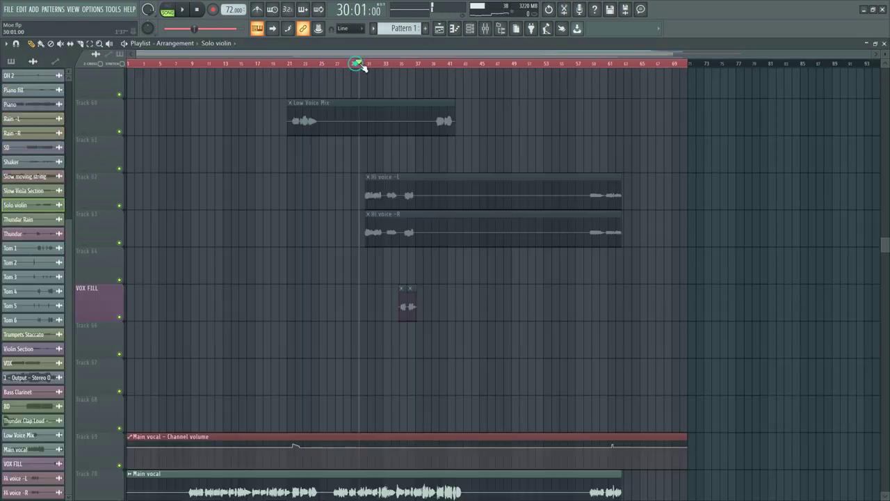
pyautogui.moveTo(357, 60); pyautogui.dragTo(369, 66)
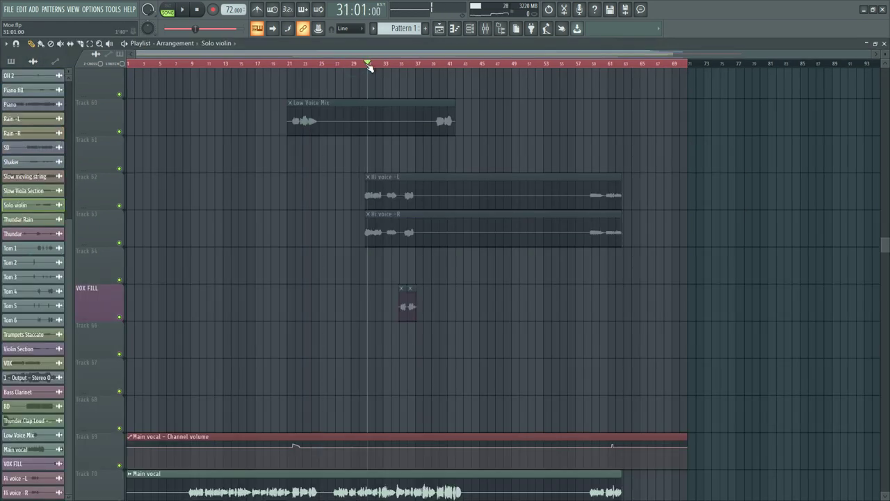
pyautogui.scroll(4, 410, 72)
pyautogui.click(239, 63)
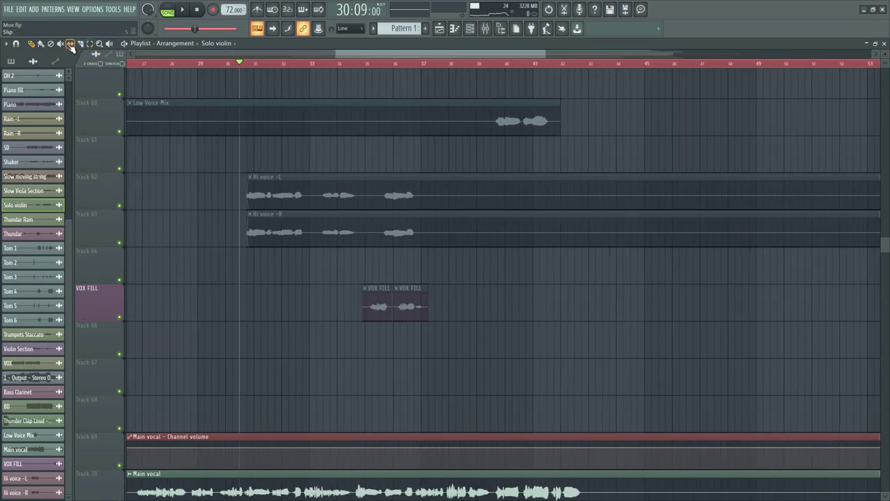
pyautogui.moveTo(311, 241); pyautogui.dragTo(323, 200)
pyautogui.press('space')
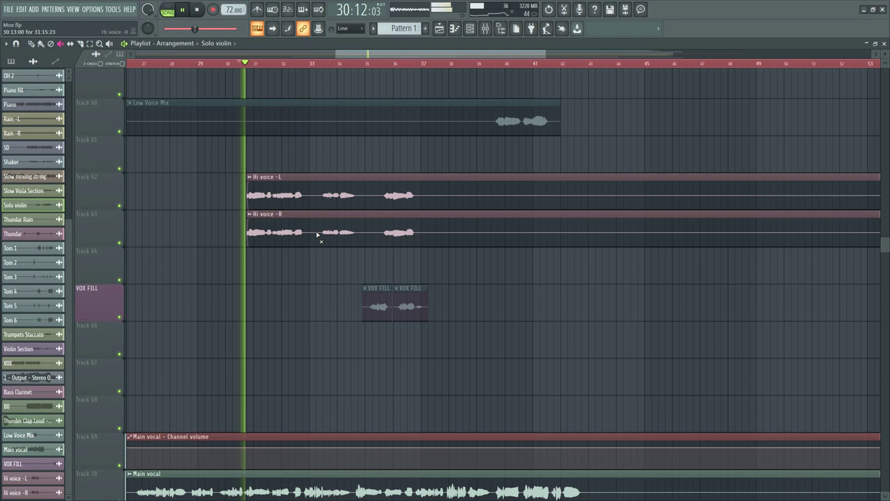
# Step: Solo the Hi voice -L and Hi voice -R playlist tracks while the song plays
pyautogui.click(32, 44)
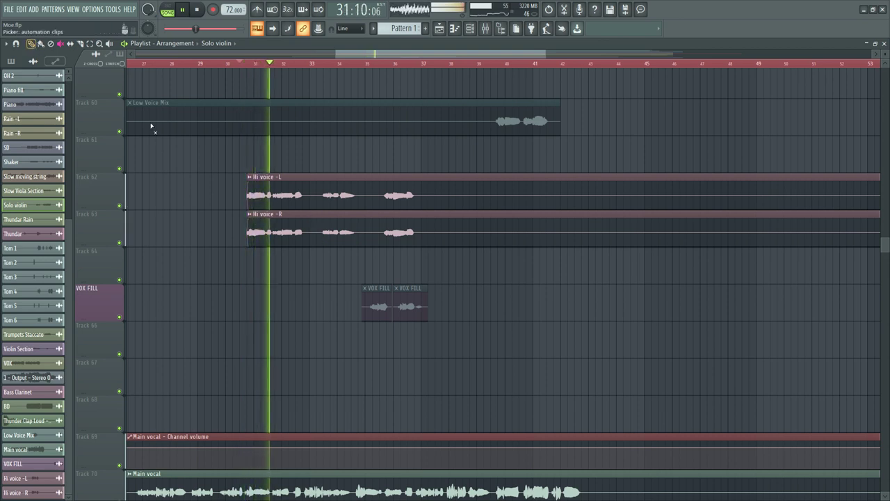
pyautogui.rightClick(120, 205)
pyautogui.click(120, 242)
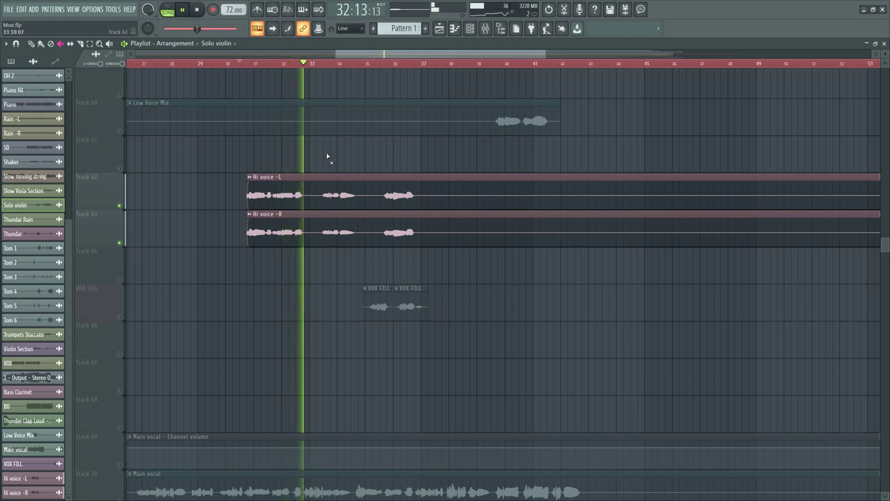
# Step: Show the mixer, select the Hi Group track to display its effects, and stop playback
pyautogui.click(485, 28)
pyautogui.scroll(-13, 491, 239)
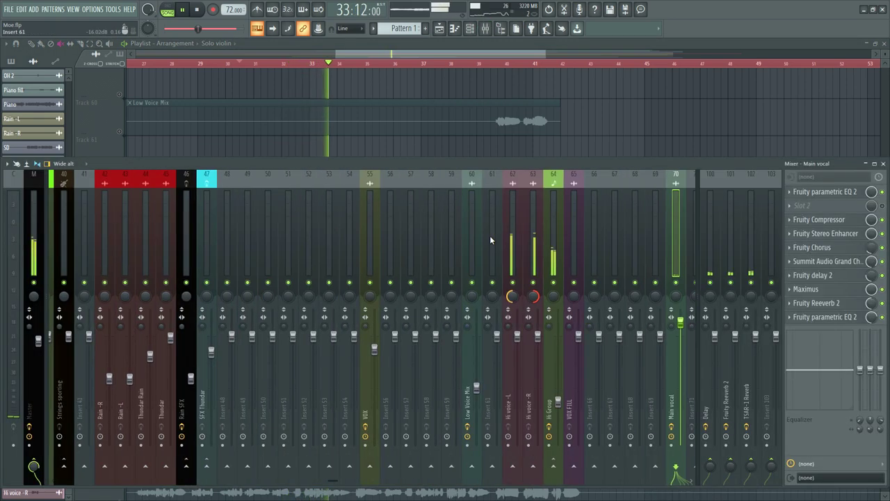
pyautogui.click(299, 230)
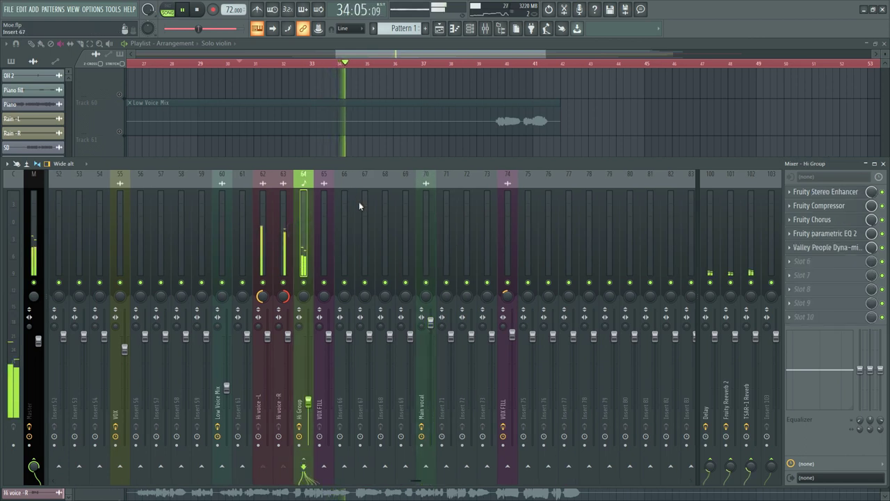
pyautogui.scroll(2, 355, 209)
pyautogui.press('space')
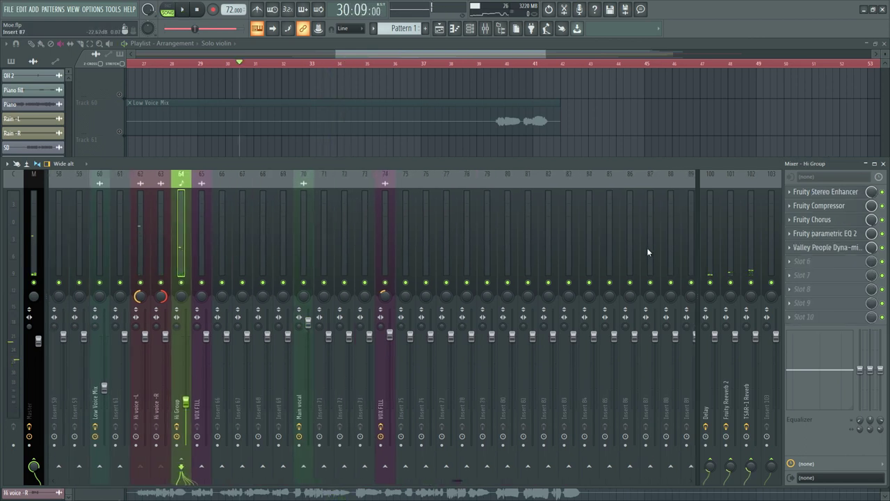
# Step: Check Hi Group's Fruity Stereo Enhancer, and play the high voices with Fruity Chorus bypassed
pyautogui.click(838, 192)
pyautogui.click(838, 192)
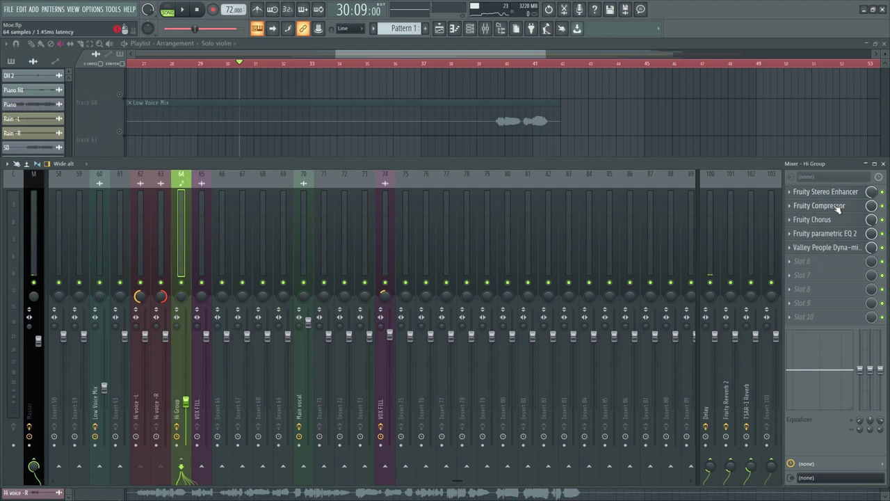
pyautogui.click(830, 220)
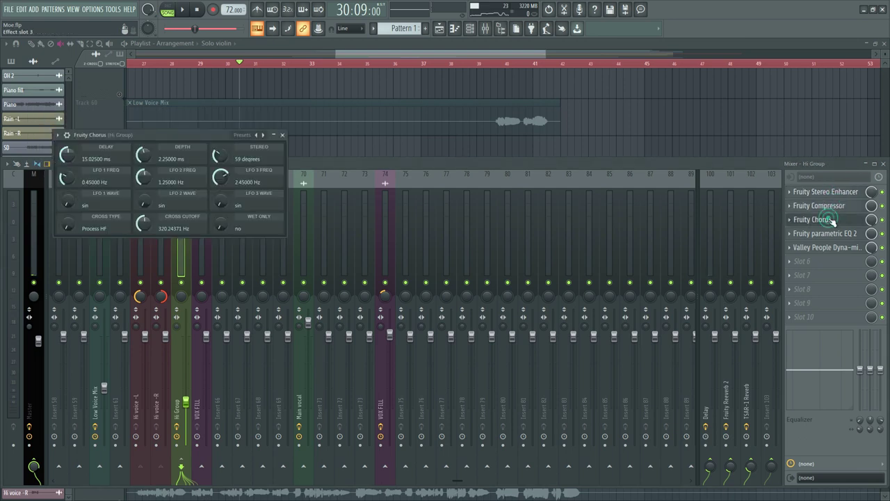
pyautogui.click(885, 221)
pyautogui.press('space')
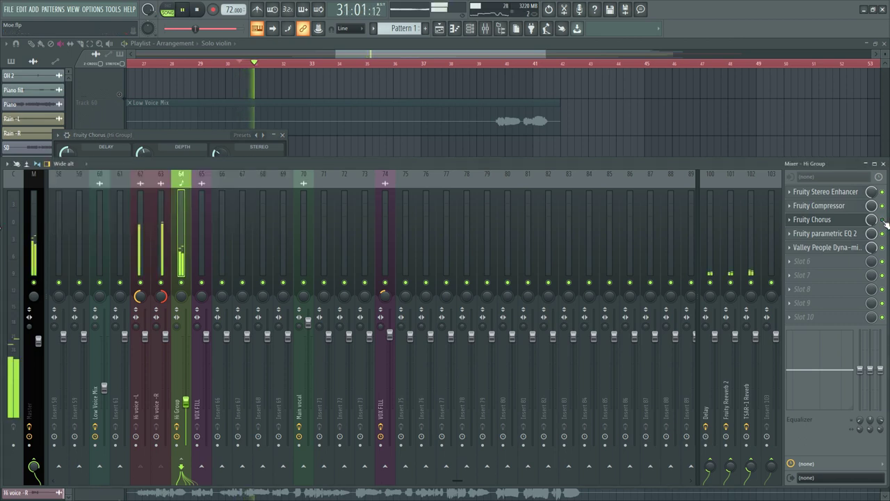
pyautogui.press('space')
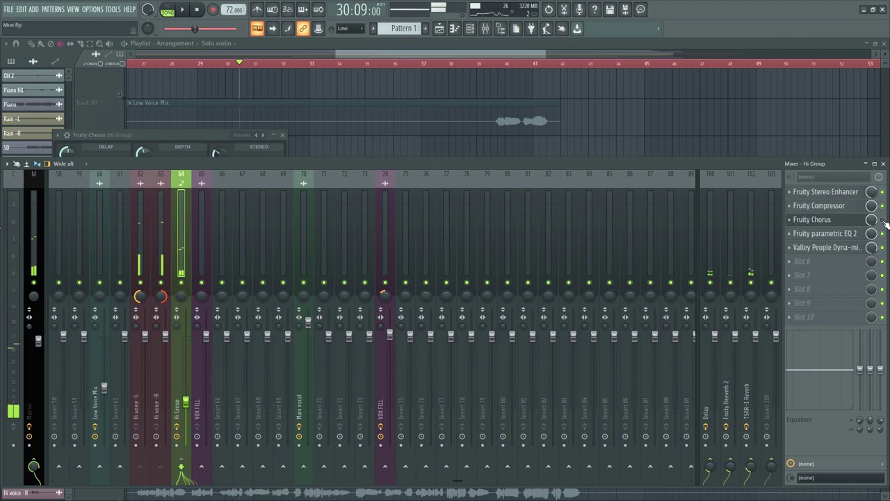
# Step: Re-enable and open Fruity Chorus on Hi Group, and play the high voices again for comparison
pyautogui.click(840, 221)
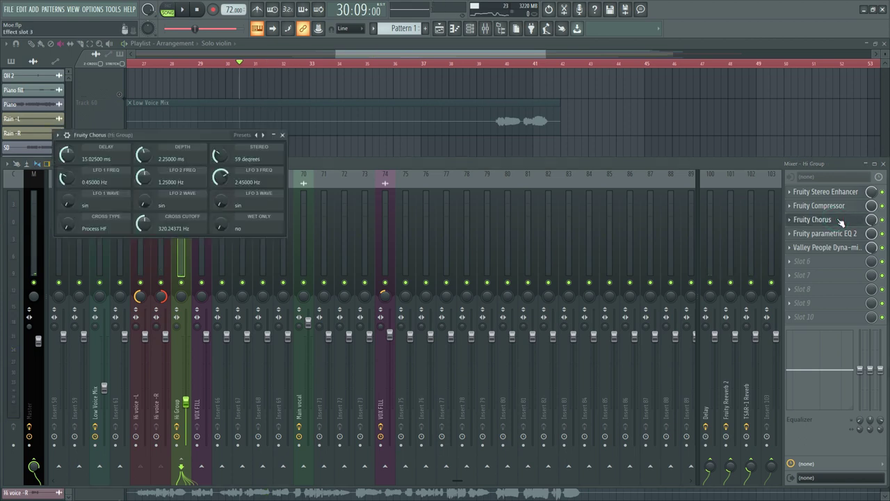
pyautogui.press('space')
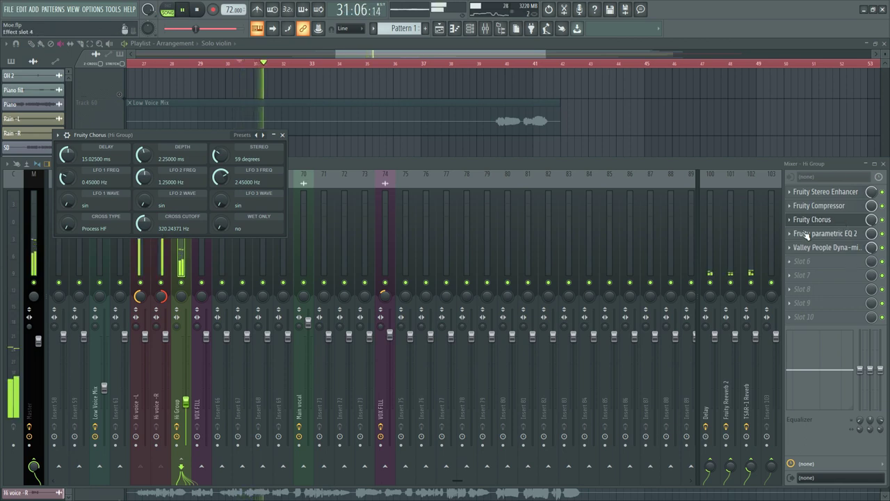
pyautogui.press('space')
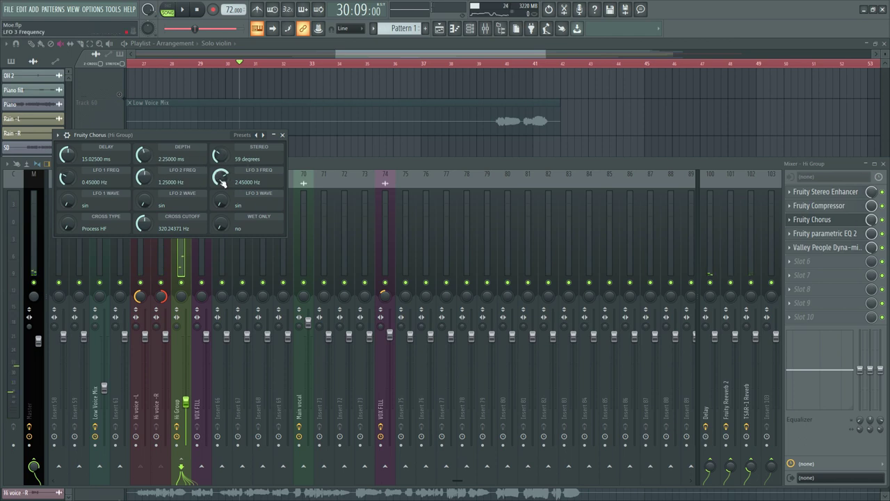
# Step: Inspect and close the Fruity Chorus settings, and check Fruity parametric EQ 2 on Hi Group
pyautogui.moveTo(204, 139); pyautogui.dragTo(220, 141)
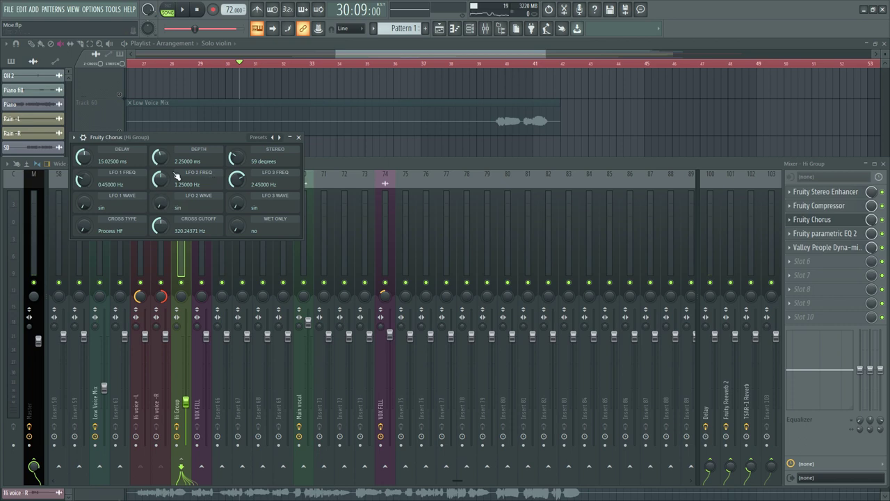
pyautogui.moveTo(209, 137); pyautogui.dragTo(227, 144)
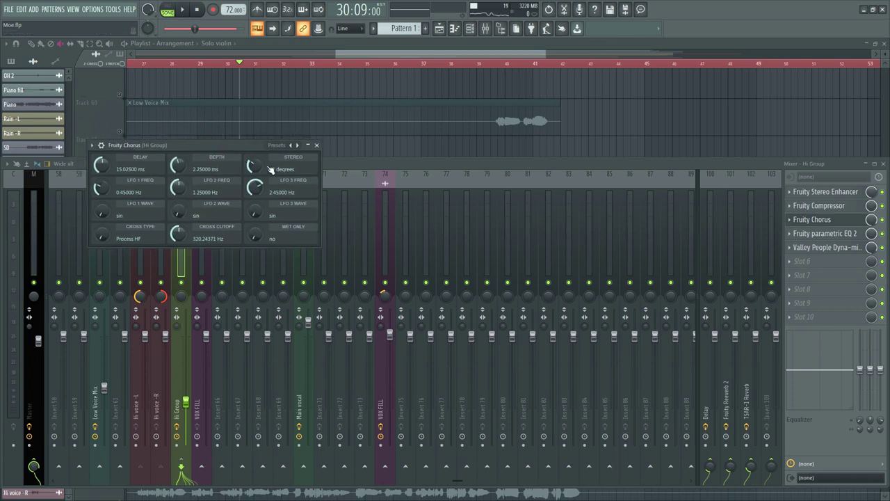
pyautogui.click(319, 146)
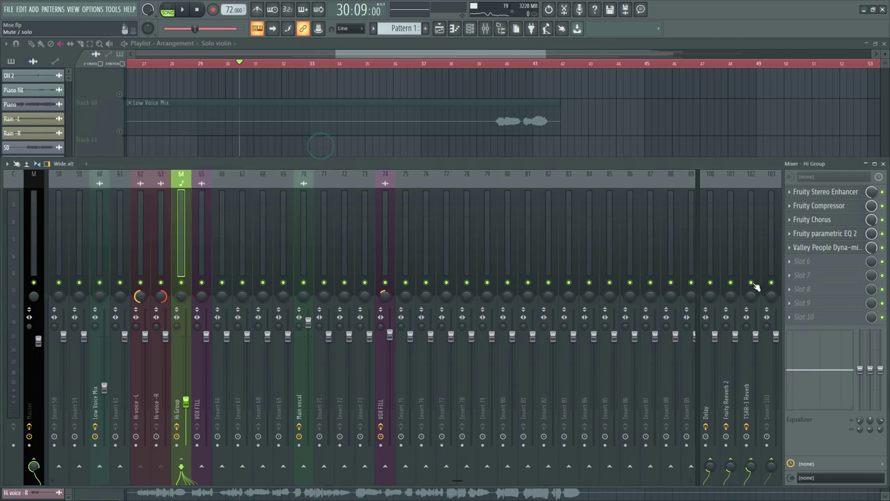
pyautogui.click(829, 235)
pyautogui.click(831, 236)
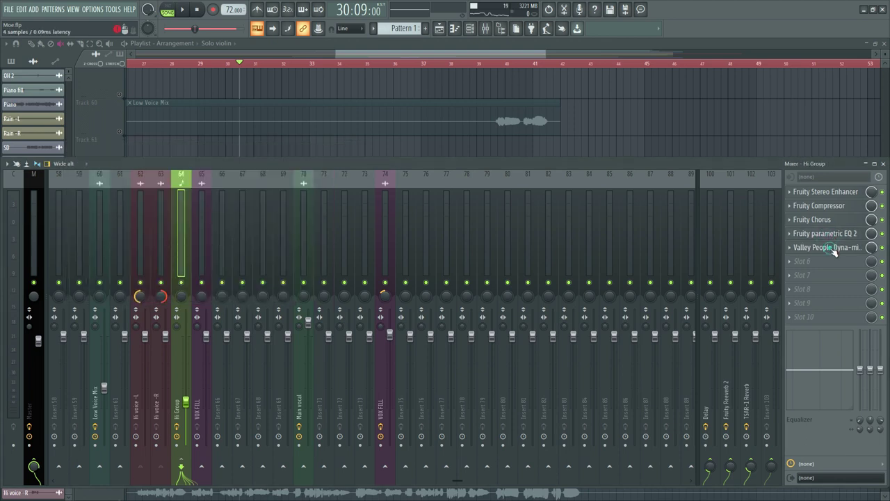
# Step: Open Valley People Dyna-mite on Hi Group, reposition its window, and play the high voices through it
pyautogui.click(833, 249)
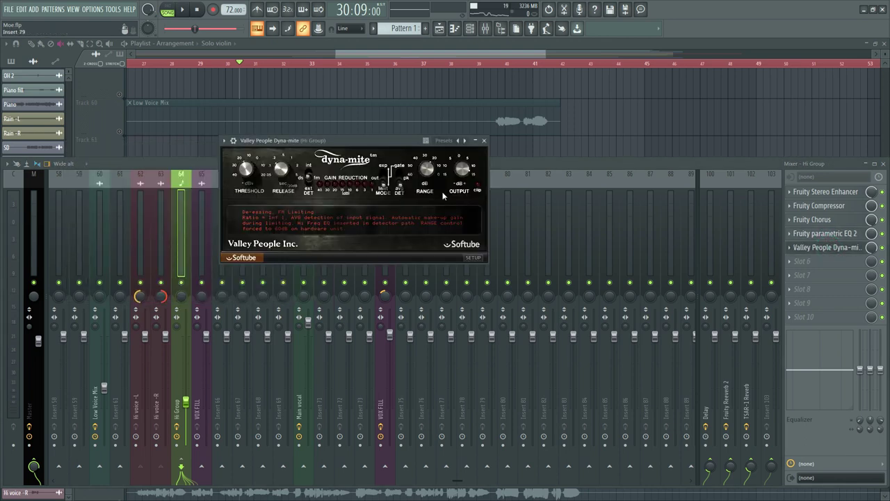
pyautogui.moveTo(382, 141); pyautogui.dragTo(377, 148)
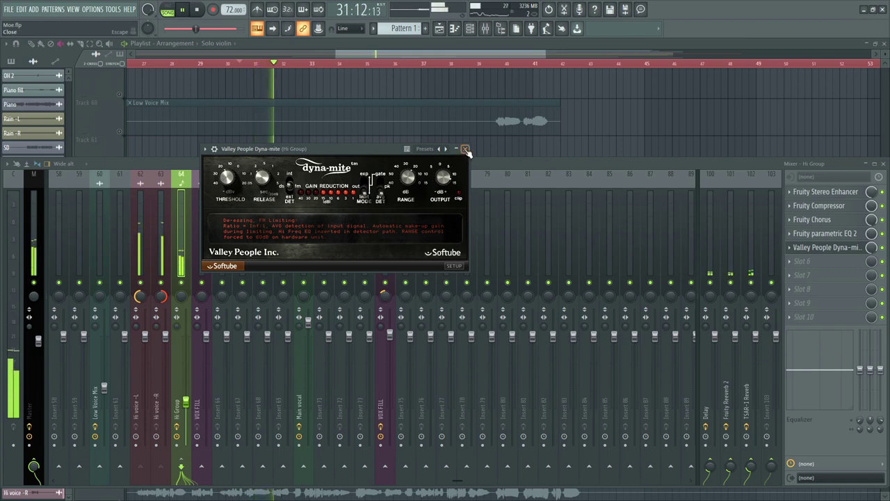
pyautogui.press('space')
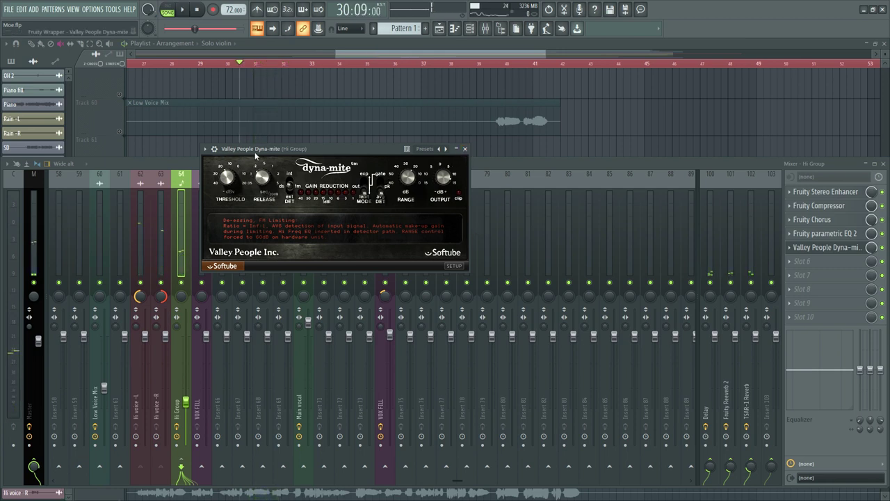
# Step: Look through Dyna-mite's preset list for the de-essing presets, and close the plugin without loading one
pyautogui.click(206, 150)
pyautogui.moveTo(213, 176)
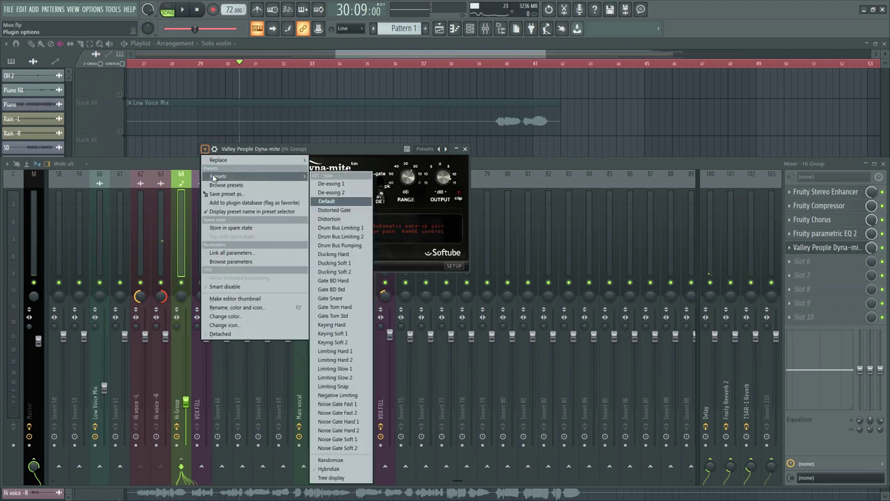
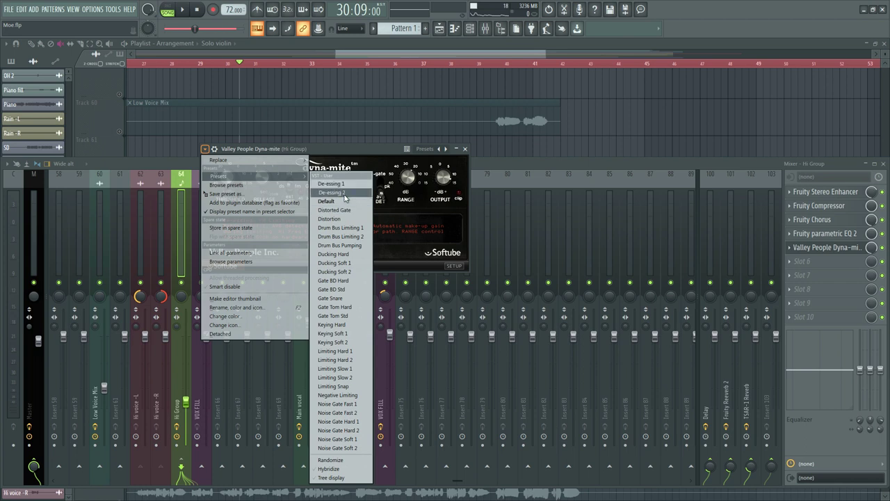
pyautogui.click(416, 229)
pyautogui.click(464, 148)
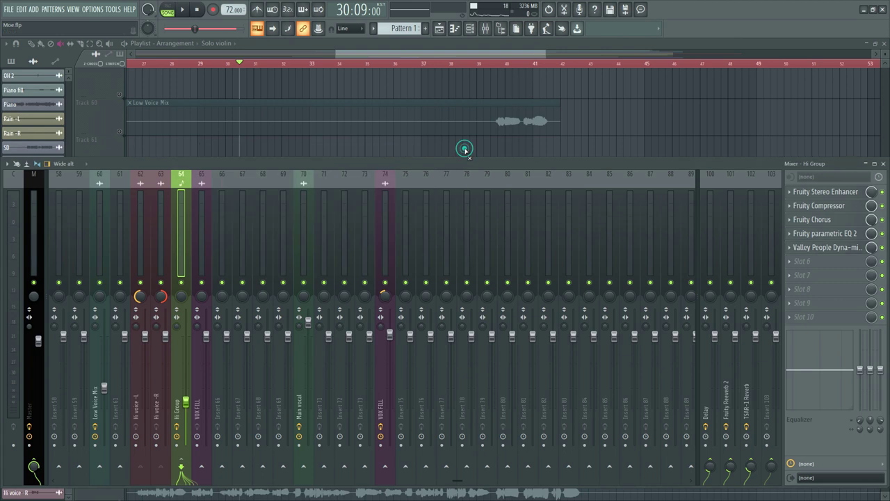
# Step: Reopen Dyna-mite on Hi Group, point out its De-essing 2 preset, and close the plugin again
pyautogui.click(812, 248)
pyautogui.click(814, 248)
pyautogui.click(813, 248)
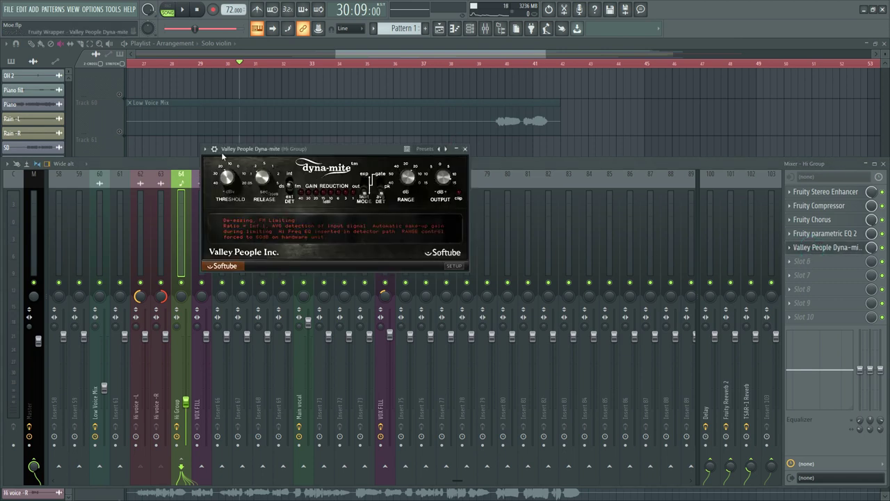
pyautogui.click(205, 150)
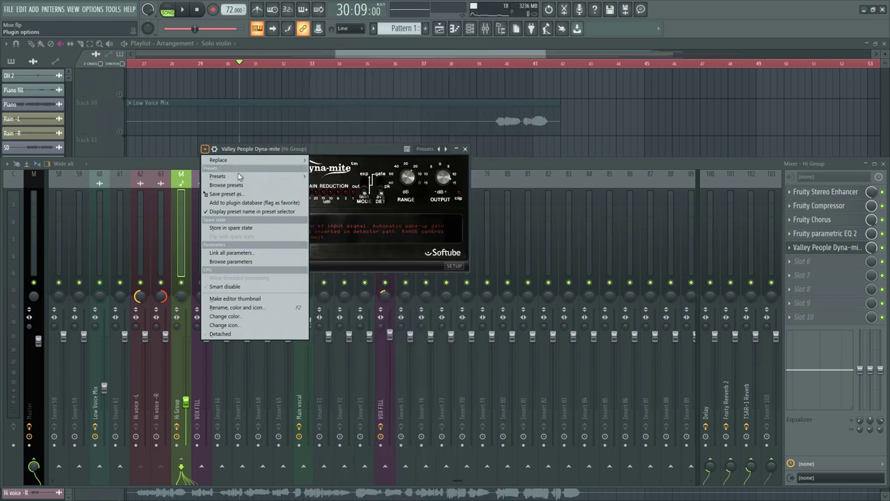
pyautogui.moveTo(242, 178)
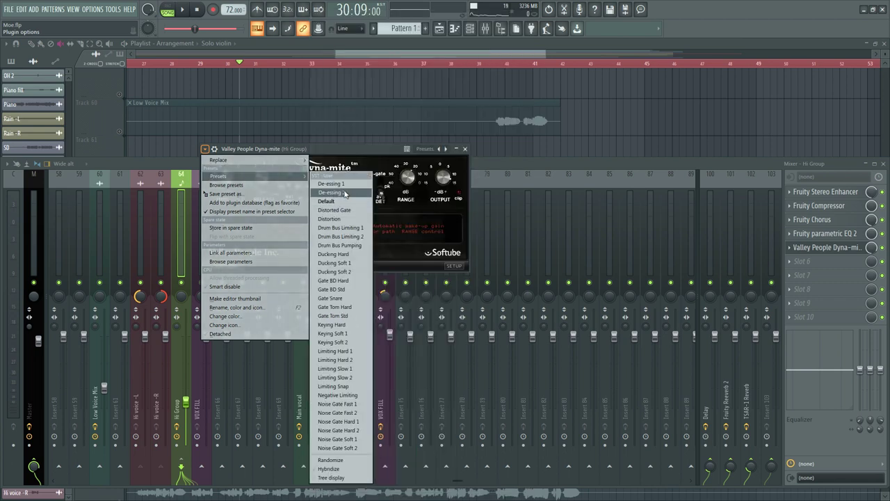
pyautogui.click(361, 151)
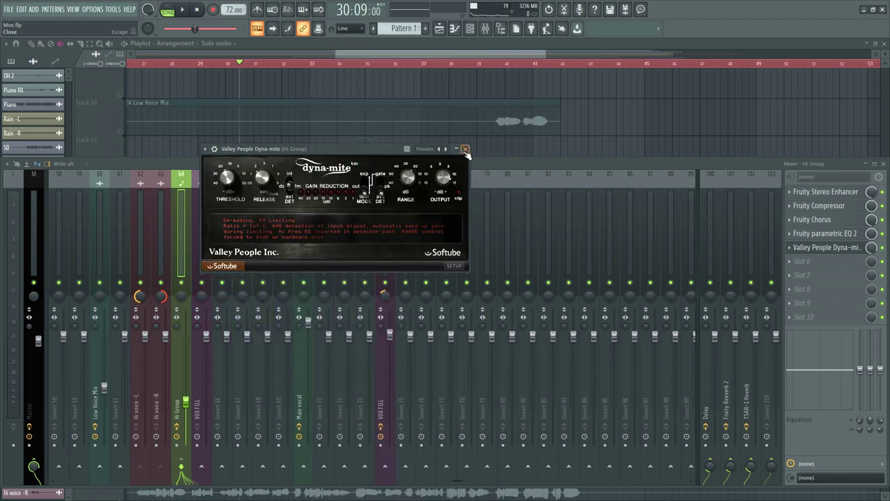
pyautogui.click(466, 149)
pyautogui.click(825, 248)
pyautogui.click(825, 247)
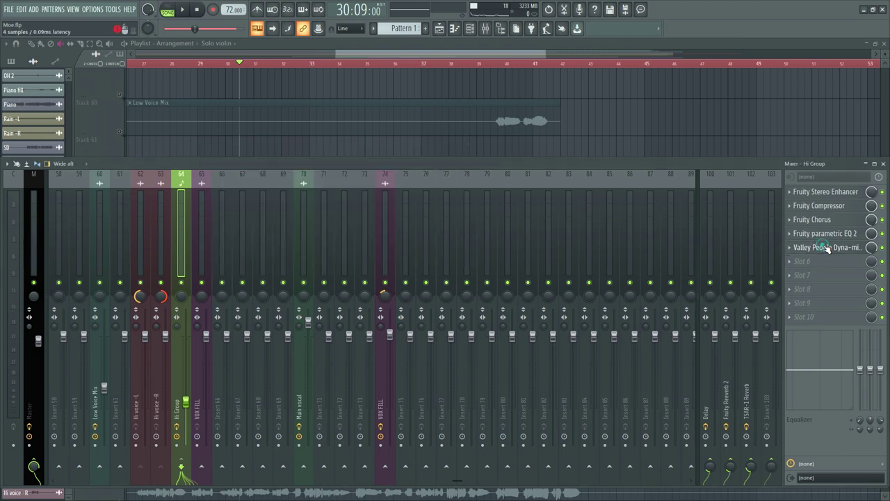
# Step: Hide the mixer, play the Hi voice clips from their start near bar 31, and return to Hi Group in the mixer
pyautogui.click(883, 163)
pyautogui.press('space')
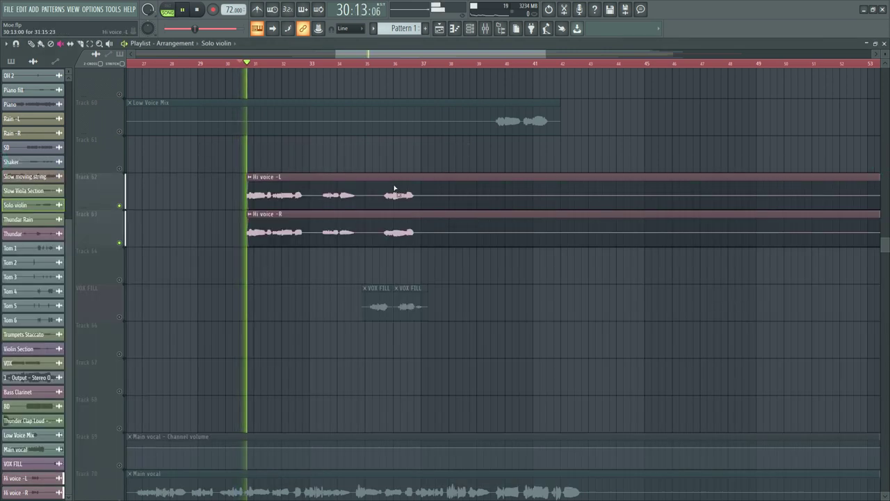
pyautogui.scroll(4, 267, 66)
pyautogui.press('space')
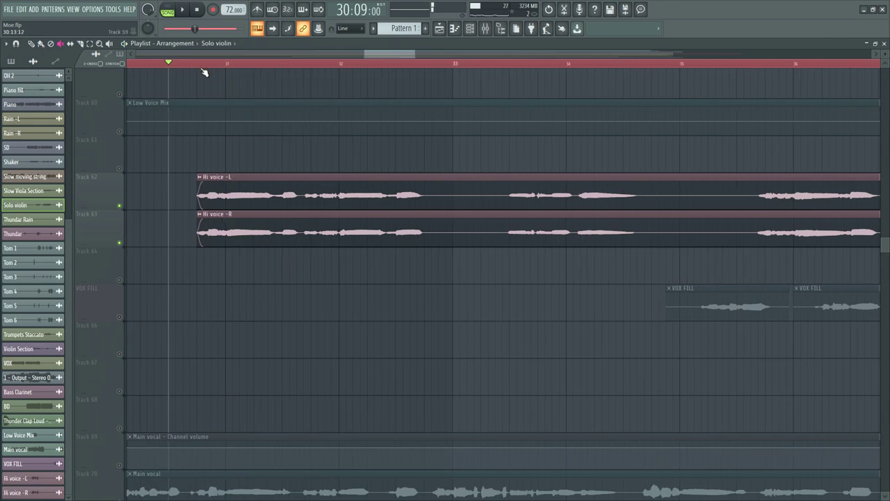
pyautogui.press('space')
pyautogui.click(484, 28)
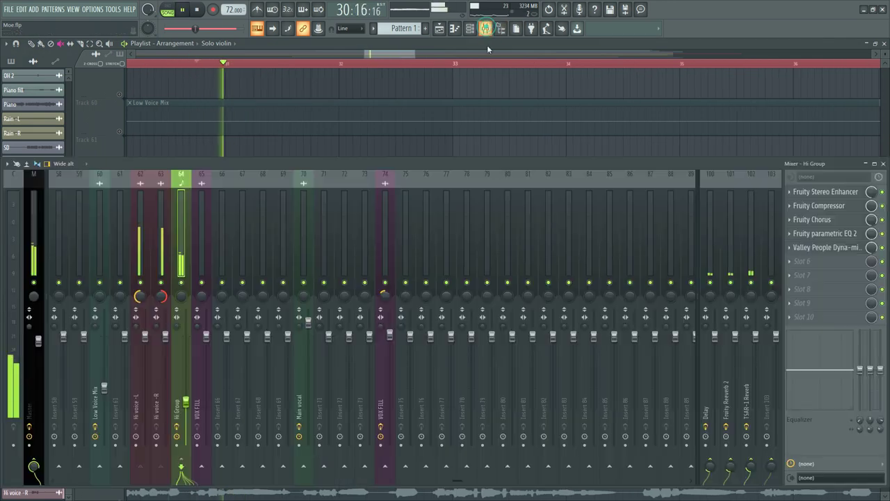
pyautogui.press('space')
pyautogui.click(181, 205)
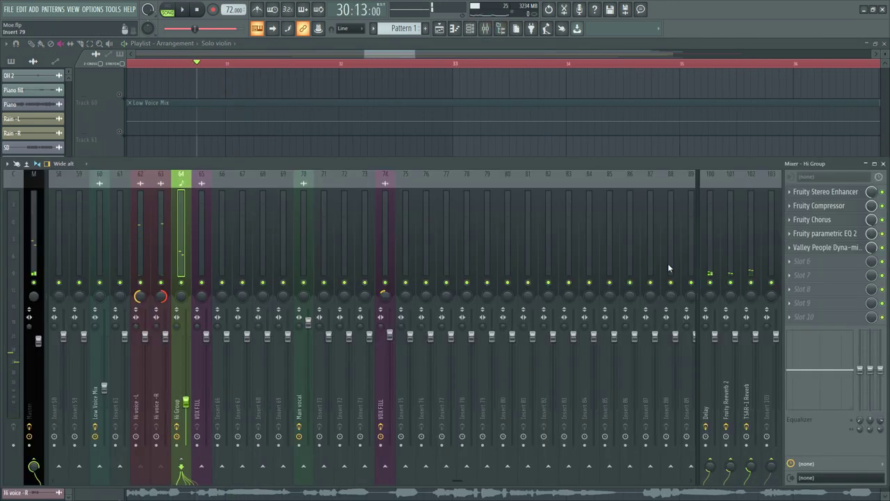
# Step: Bypass Dyna-mite on Hi Group, play the high voices for comparison, and re-enable the effect
pyautogui.click(826, 249)
pyautogui.click(882, 248)
pyautogui.press('space')
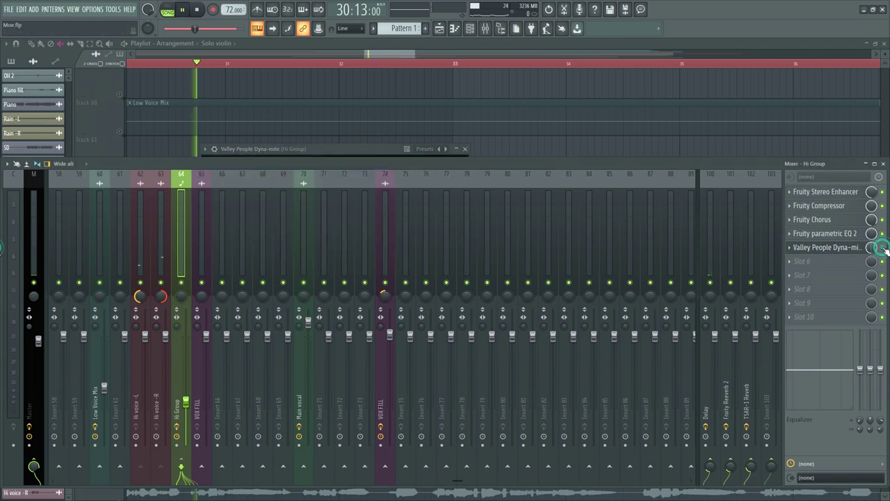
pyautogui.press('space')
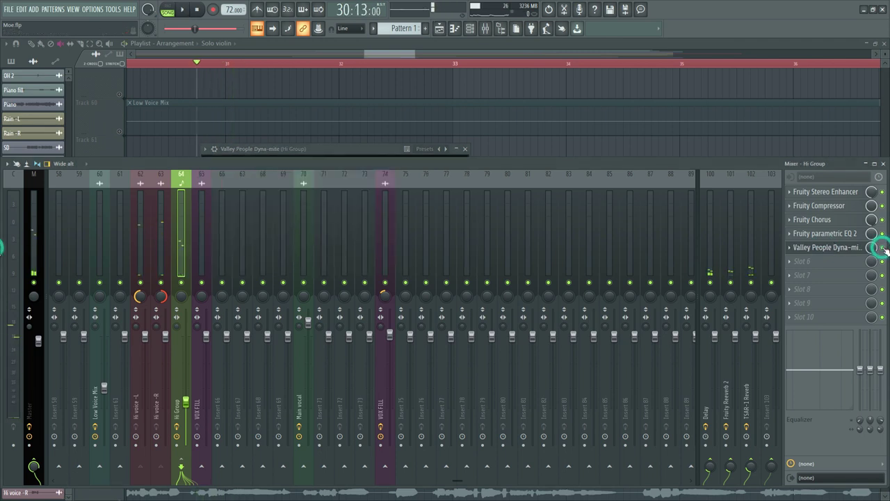
# Step: Load the De-essing 1 preset in Hi Group's Dyna-mite, play the high voices with it, and close the plugin
pyautogui.click(852, 249)
pyautogui.click(853, 250)
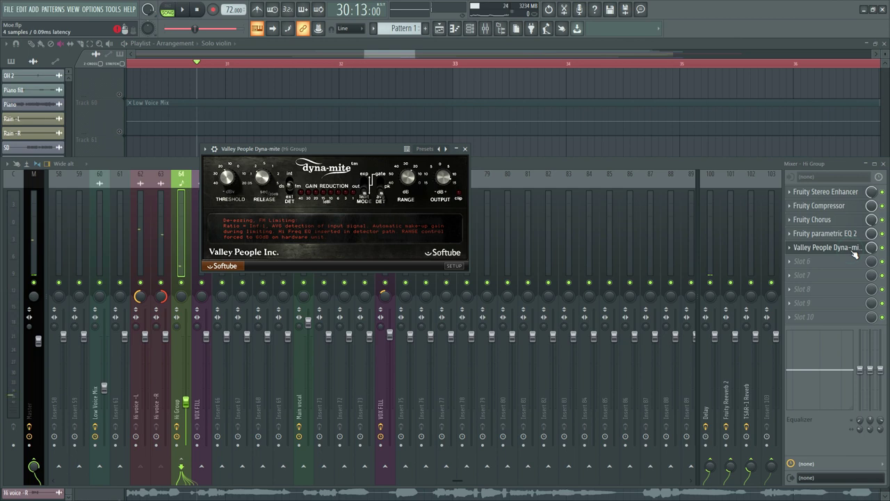
pyautogui.click(207, 149)
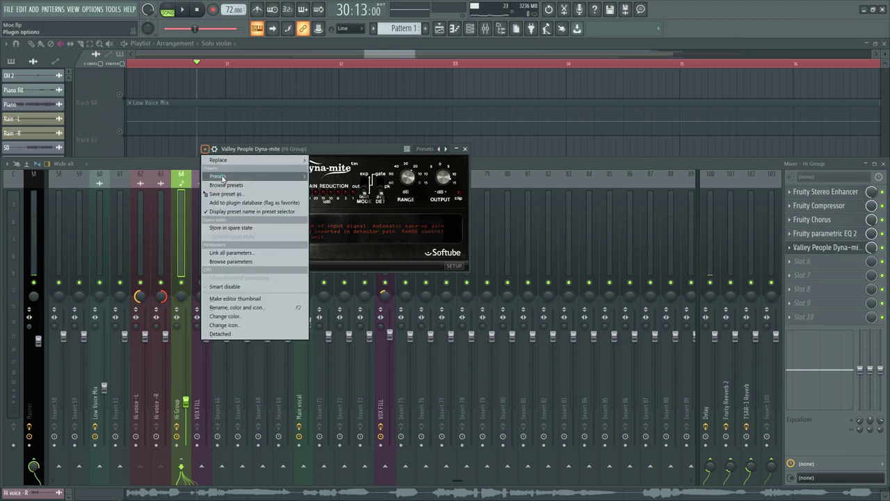
pyautogui.moveTo(222, 177)
pyautogui.click(347, 184)
pyautogui.press('space')
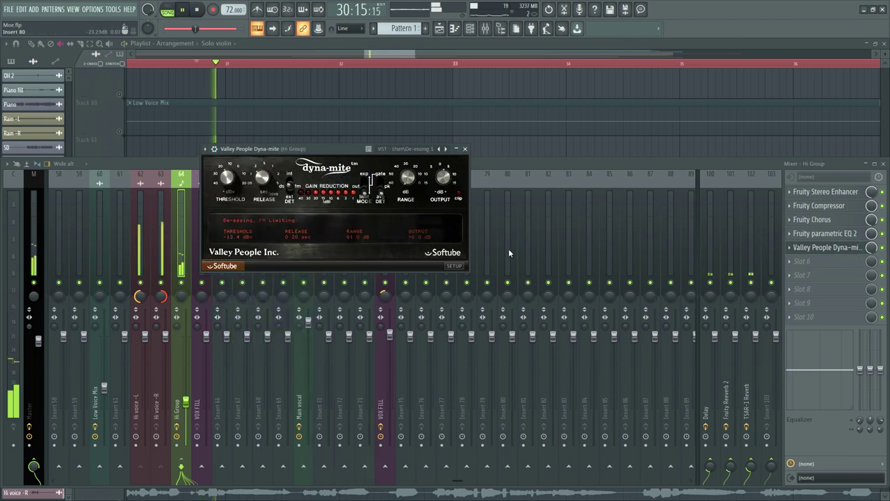
pyautogui.click(466, 150)
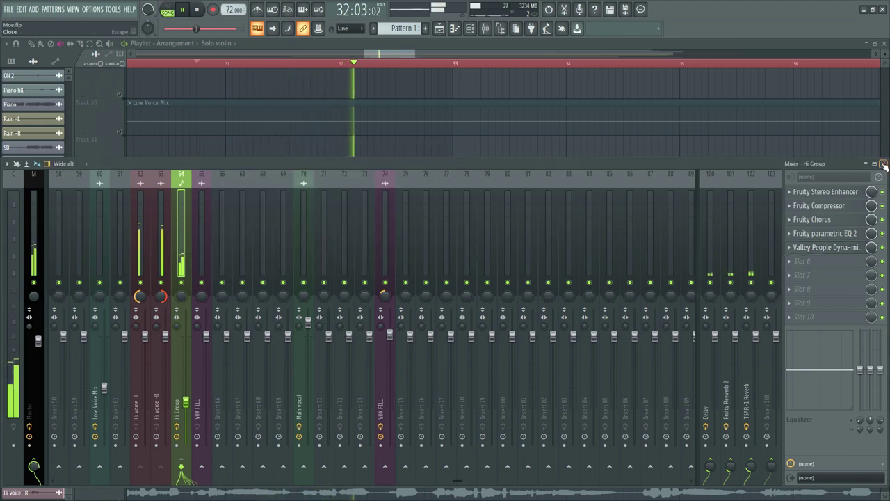
# Step: Hide the mixer and play the full arrangement with all tracks audible from shortly before the Hi voice clips, around bar 30
pyautogui.press('F9')
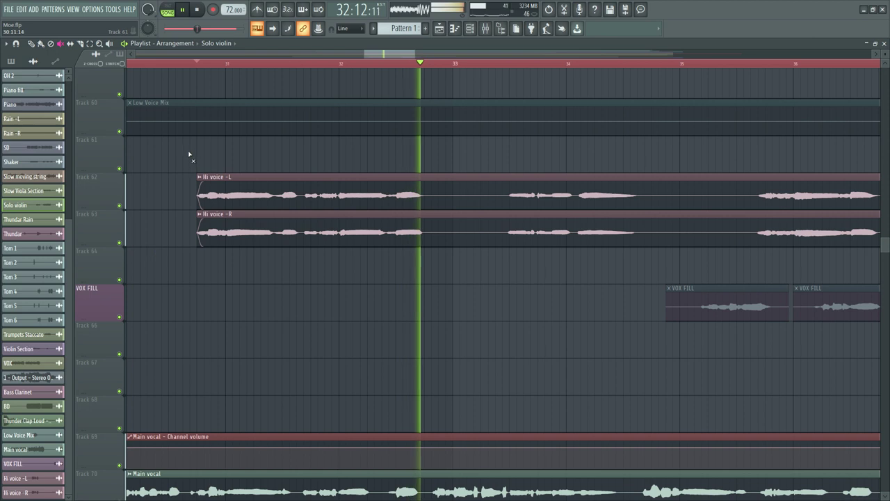
pyautogui.press('space')
pyautogui.click(155, 64)
pyautogui.press('space')
pyautogui.scroll(-6, 157, 66)
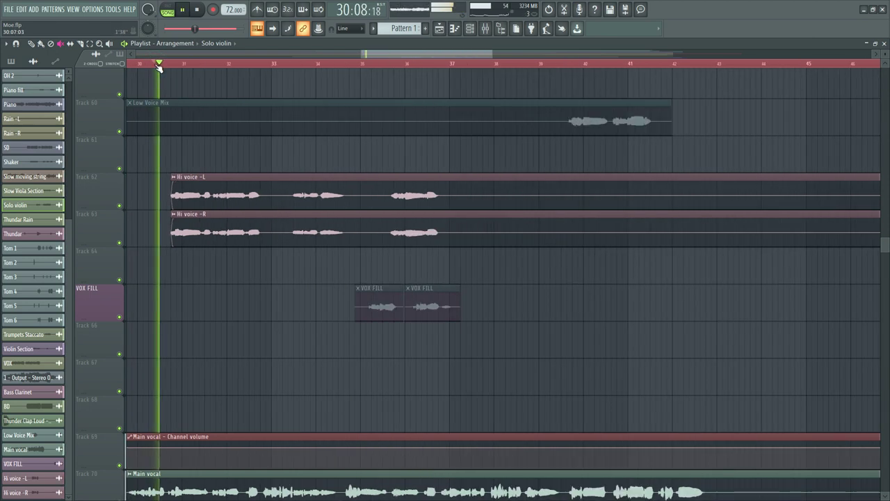
pyautogui.scroll(-4, 228, 66)
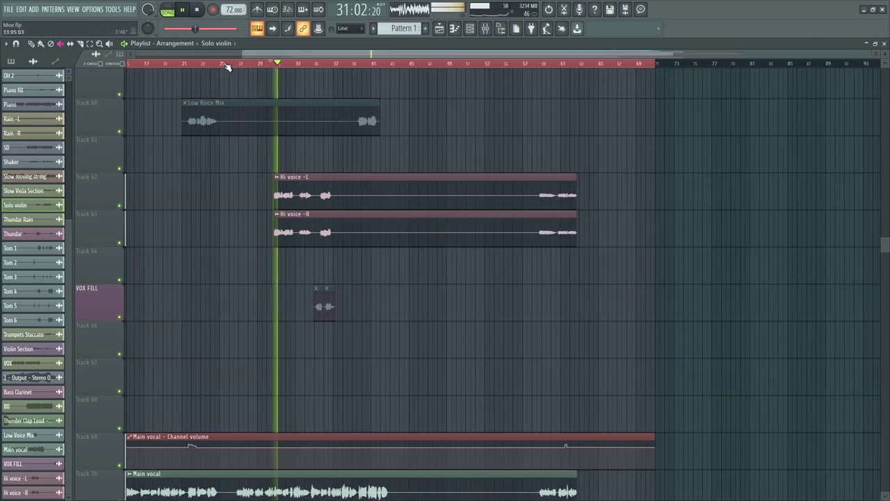
pyautogui.scroll(-4, 342, 131)
pyautogui.scroll(4, 523, 158)
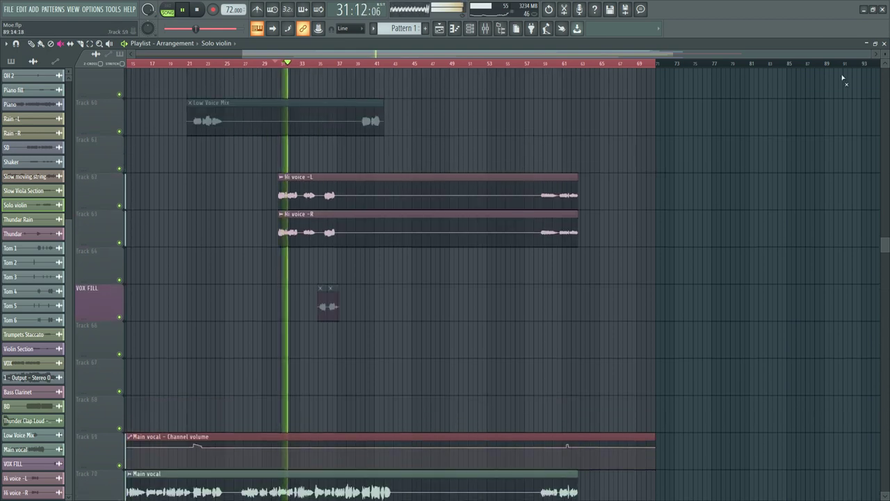
# Step: Shrink the playlist's track heights and display the arrangement from bar 1 while the song plays
pyautogui.moveTo(884, 63); pyautogui.dragTo(885, 69)
pyautogui.scroll(3, 754, 172)
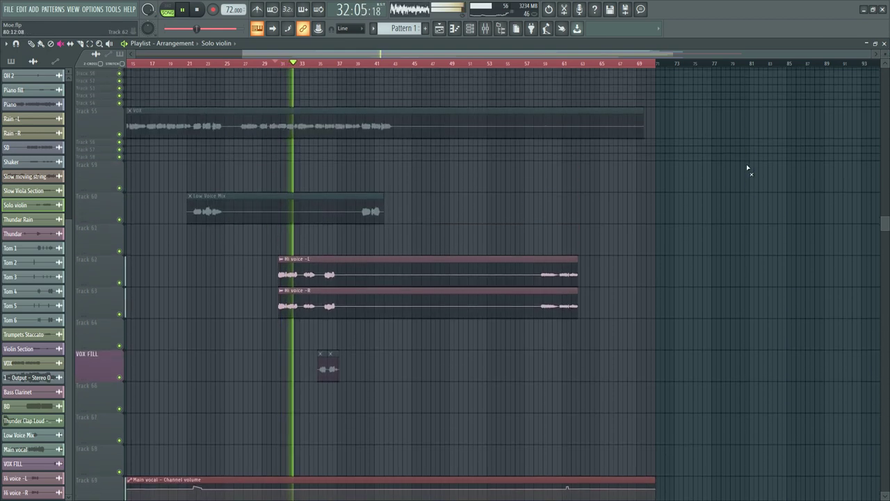
pyautogui.scroll(-2, 748, 169)
pyautogui.scroll(2, 749, 169)
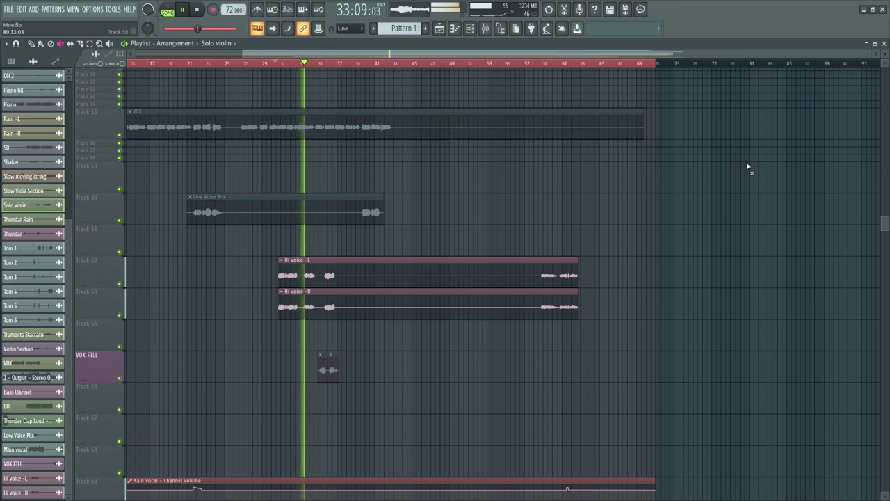
pyautogui.moveTo(883, 54); pyautogui.dragTo(884, 70)
pyautogui.scroll(7, 656, 216)
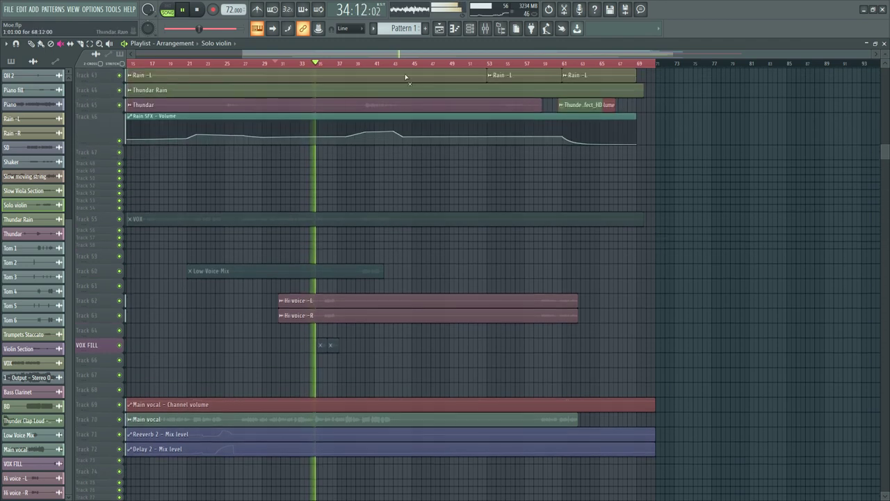
pyautogui.keyDown('ctrl'); pyautogui.scroll(-2, 406, 78); pyautogui.keyUp('ctrl')
pyautogui.scroll(3, 452, 92)
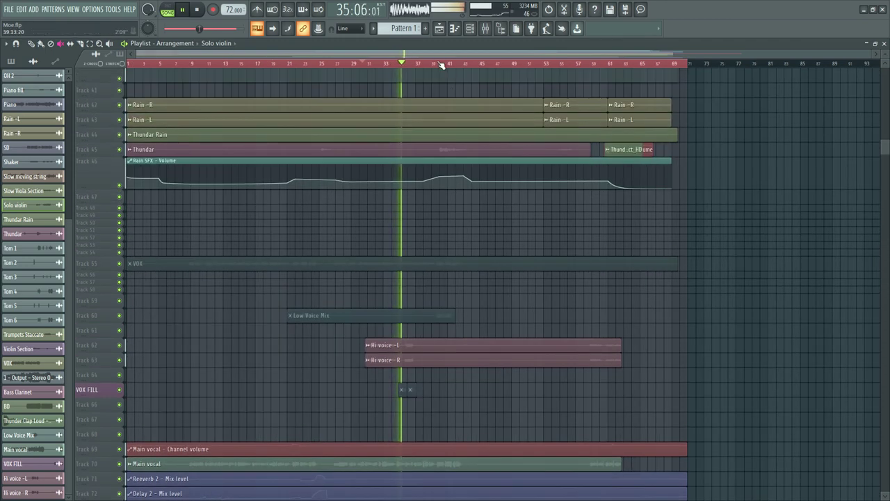
# Step: Play the arrangement from about bar 39, and look over the instrument tracks up to the drums and Drum master EQ automation
pyautogui.click(438, 63)
pyautogui.scroll(10, 525, 130)
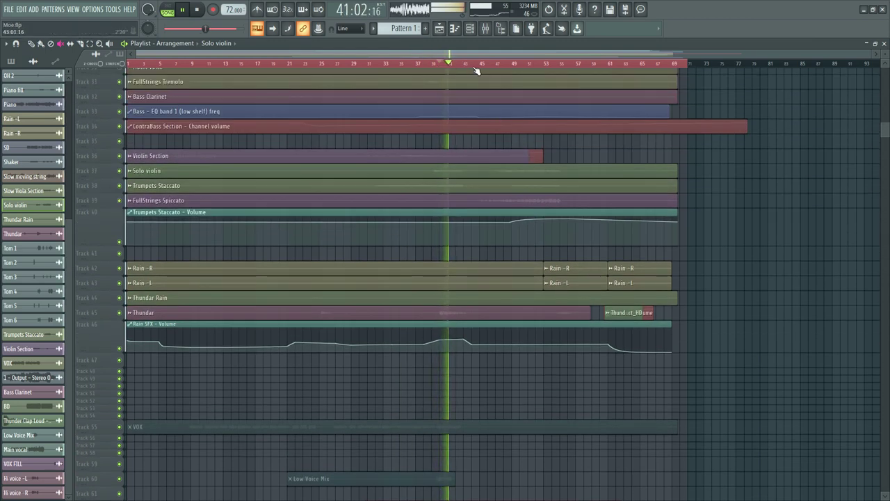
pyautogui.scroll(20, 581, 105)
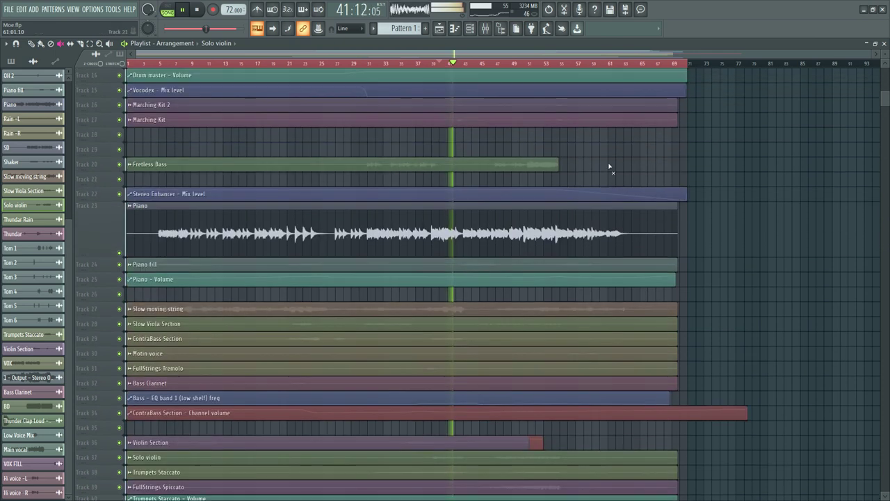
pyautogui.scroll(10, 615, 171)
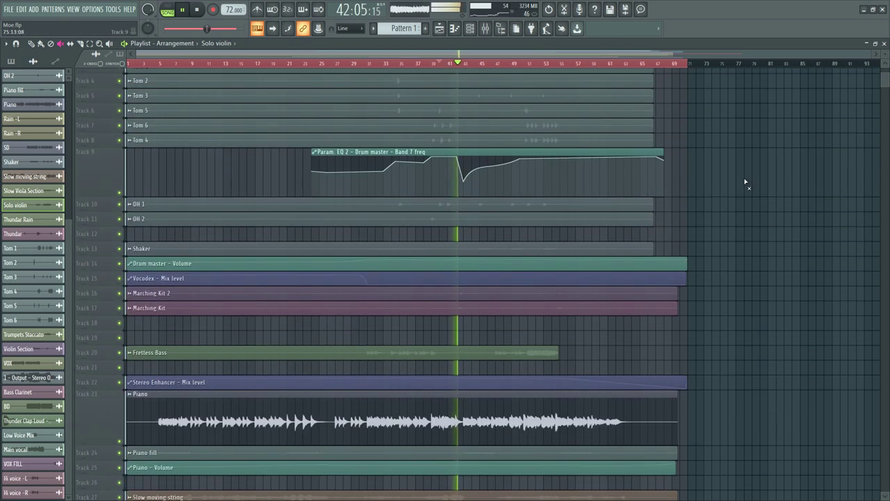
pyautogui.scroll(-2, 652, 164)
pyautogui.scroll(6, 652, 163)
pyautogui.scroll(-1, 652, 164)
pyautogui.scroll(-6, 791, 234)
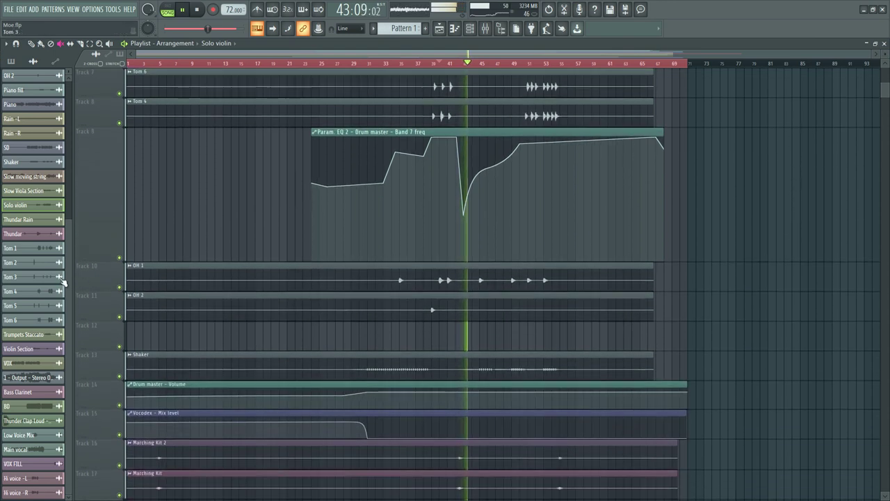
# Step: Reduce the height of Track 9 with the Drum master Band 7 freq automation, and look over the piano and drum tracks
pyautogui.moveTo(95, 260); pyautogui.dragTo(110, 169)
pyautogui.scroll(-12, 278, 341)
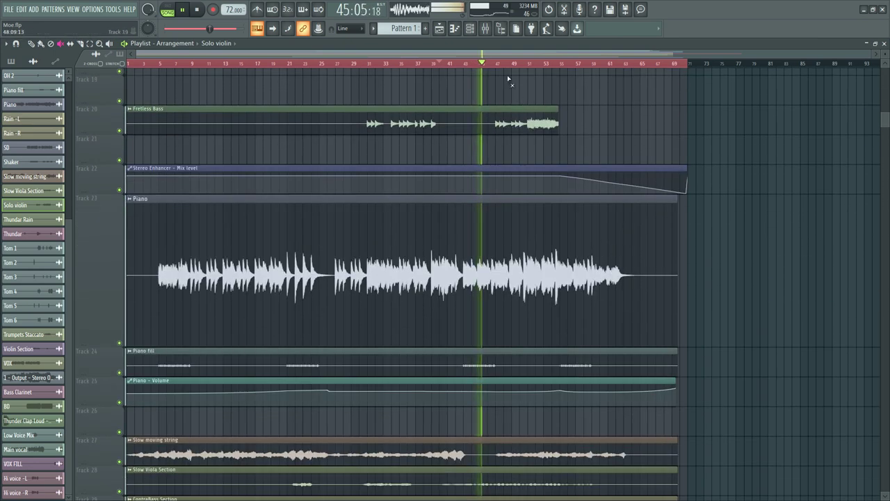
pyautogui.scroll(15, 610, 179)
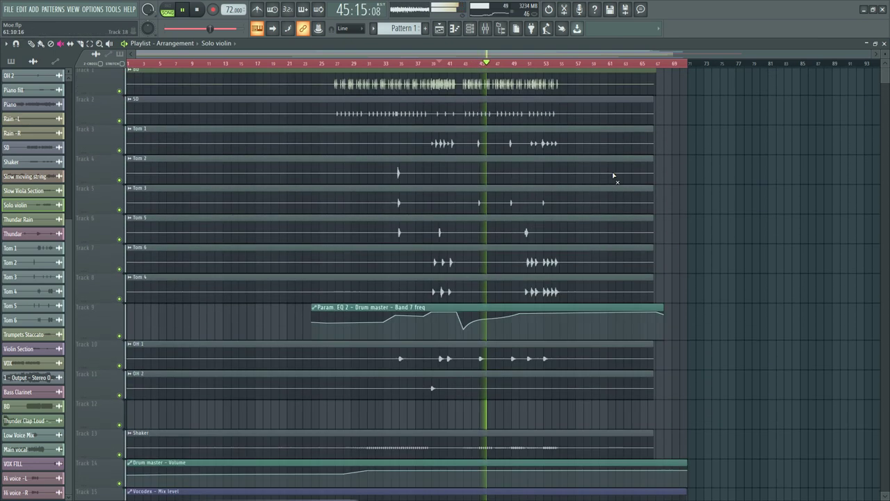
# Step: Look over the string tracks in the playlist, and review the mixer inserts from Hi Group back to the strings during playback
pyautogui.scroll(-9, 613, 177)
pyautogui.scroll(-10, 613, 178)
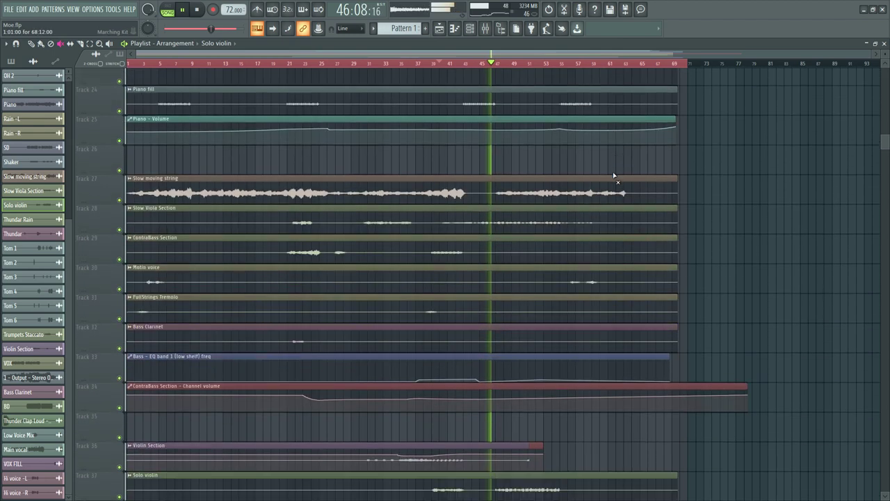
pyautogui.click(489, 33)
pyautogui.hscroll(-10, 419, 207)
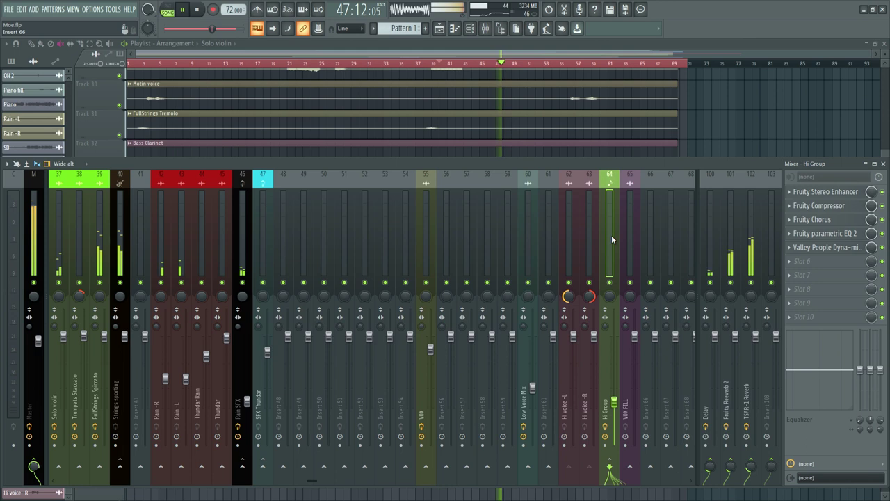
pyautogui.hscroll(-9, 588, 237)
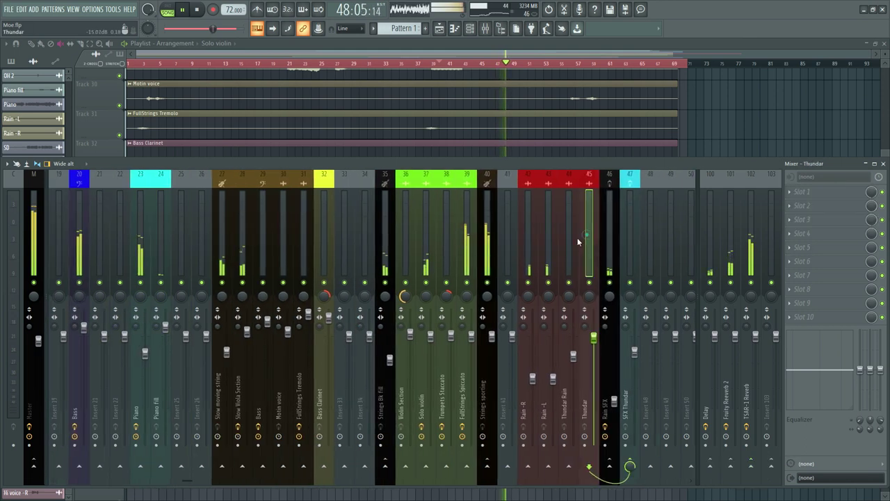
pyautogui.click(424, 248)
pyautogui.click(452, 242)
pyautogui.hscroll(-6, 501, 243)
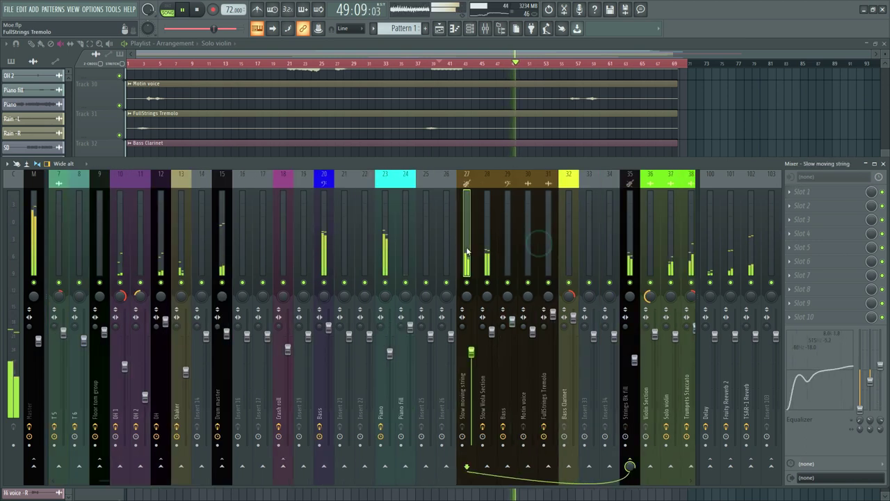
# Step: Select the Slow moving string mixer insert and mute the Shaker insert
pyautogui.click(464, 246)
pyautogui.hscroll(-3, 464, 246)
pyautogui.click(303, 280)
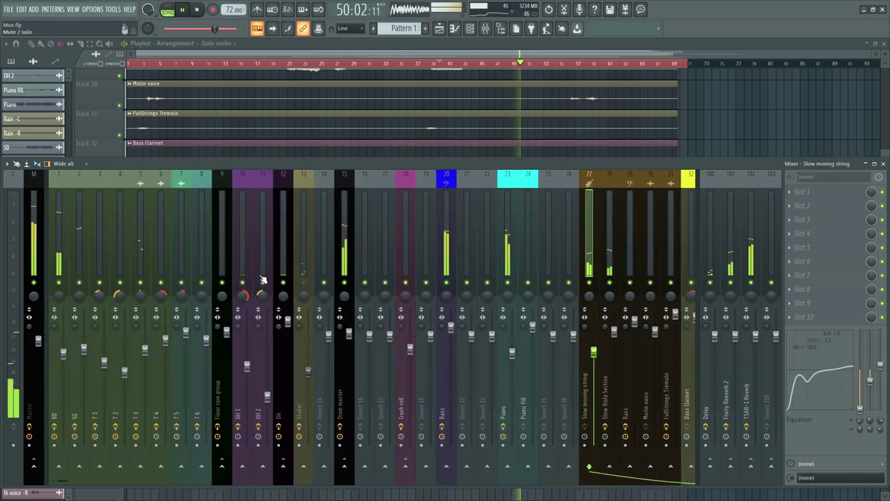
# Step: Inspect the effect chains of the OH and Drum master inserts, including Drum master's Summit Audio EQF-100 equalizer
pyautogui.click(283, 252)
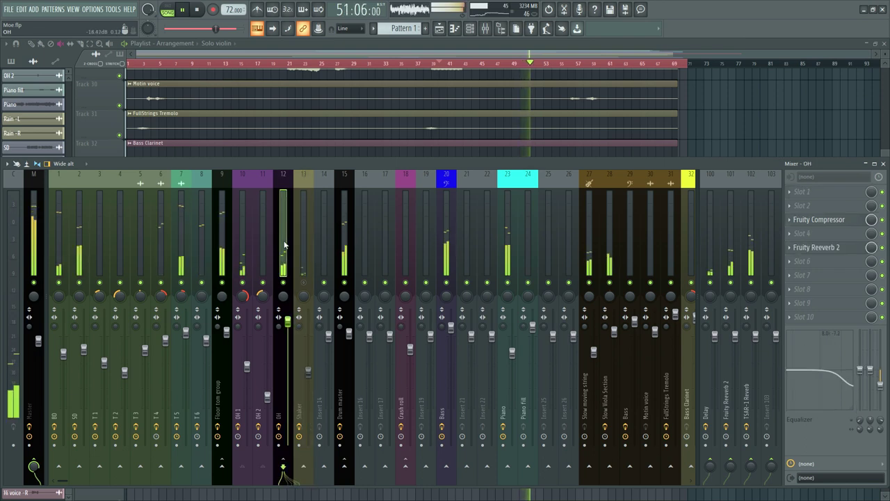
pyautogui.click(341, 240)
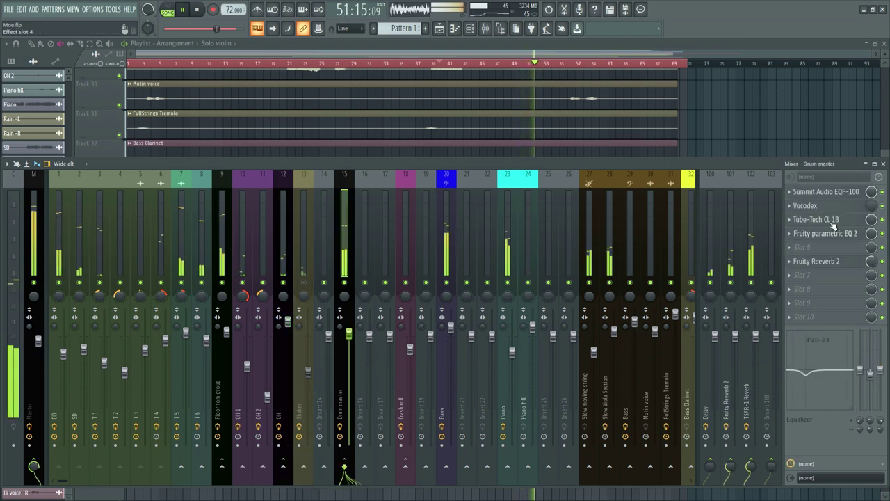
pyautogui.click(827, 192)
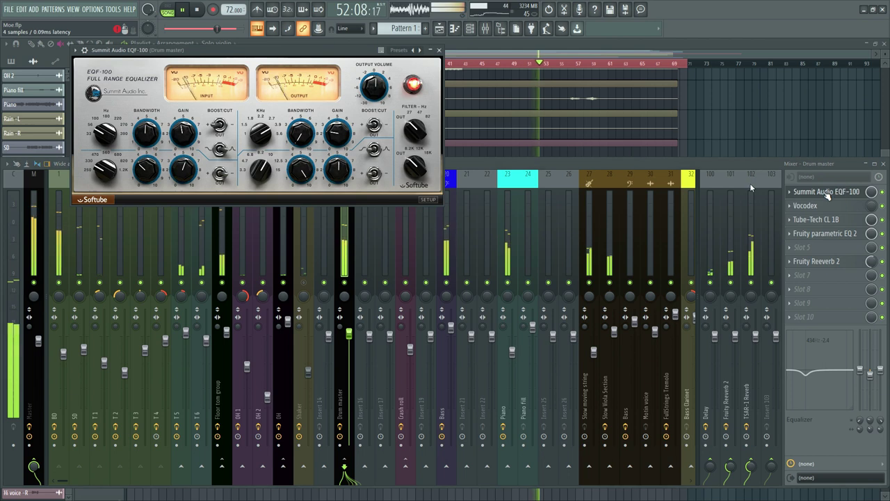
pyautogui.click(439, 50)
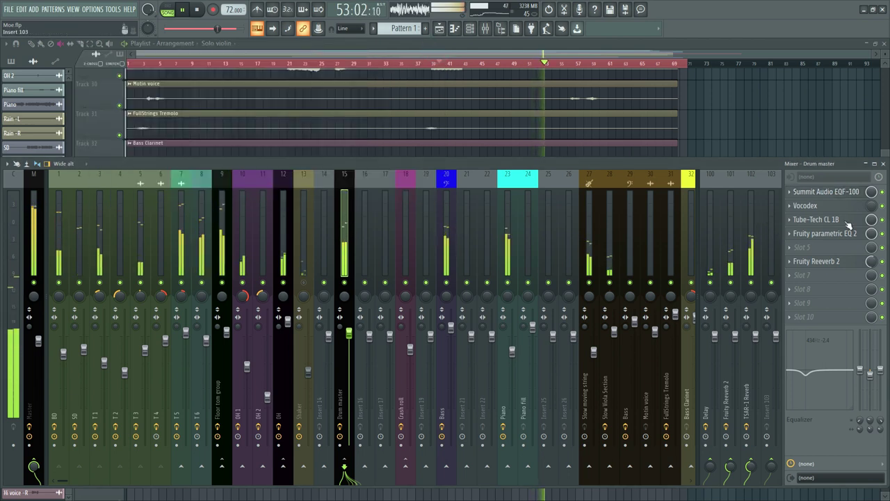
# Step: Hide the mixer and examine the closing section's strings, rain, thunder and Hi voice tracks in the playlist during playback
pyautogui.press('F9')
pyautogui.scroll(-2, 571, 232)
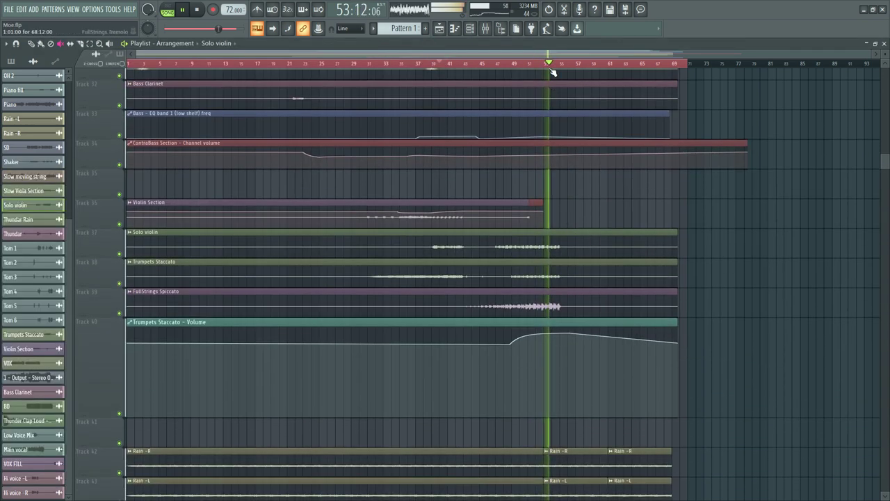
pyautogui.scroll(-5, 674, 224)
pyautogui.scroll(-4, 698, 275)
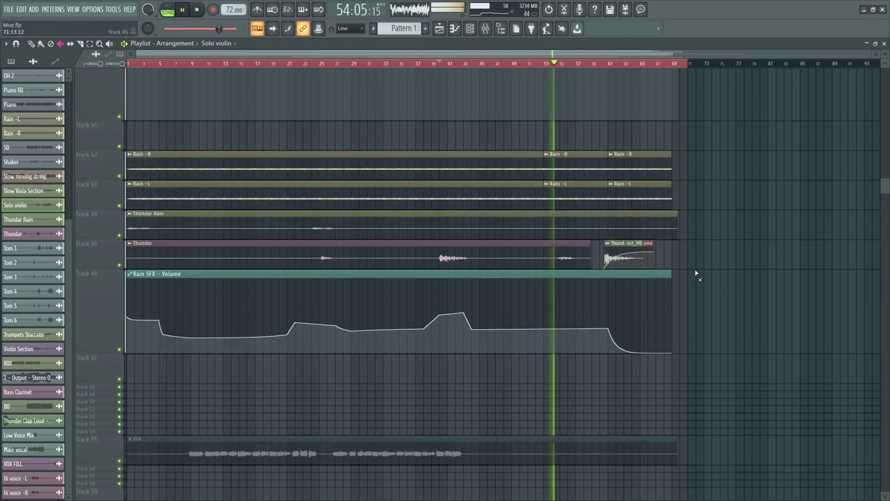
pyautogui.scroll(3, 728, 65)
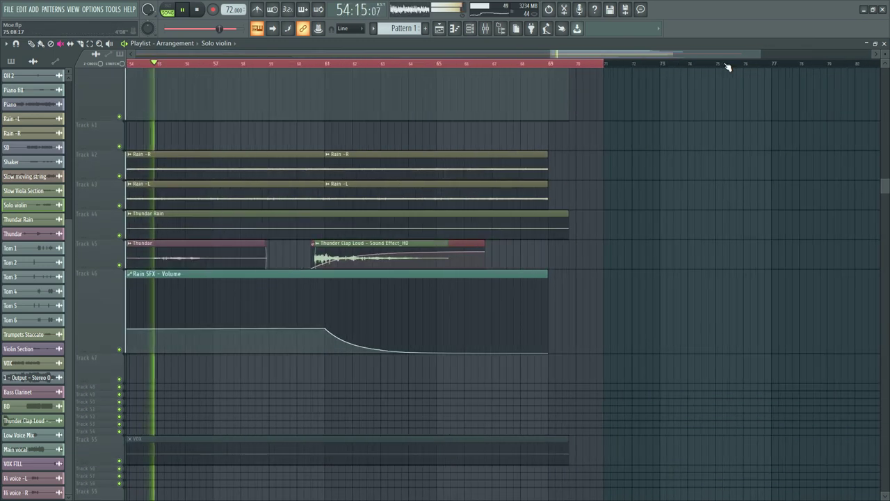
pyautogui.scroll(-1, 728, 65)
pyautogui.scroll(-4, 693, 163)
pyautogui.scroll(-5, 591, 239)
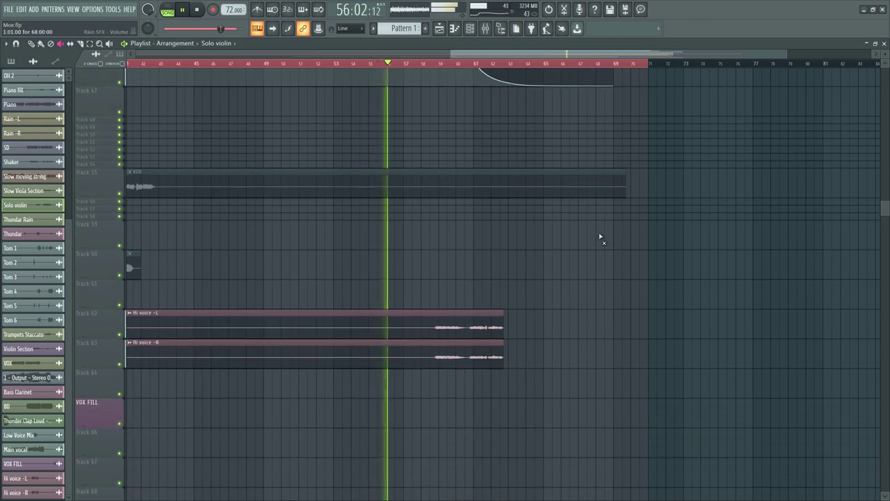
pyautogui.scroll(8, 600, 237)
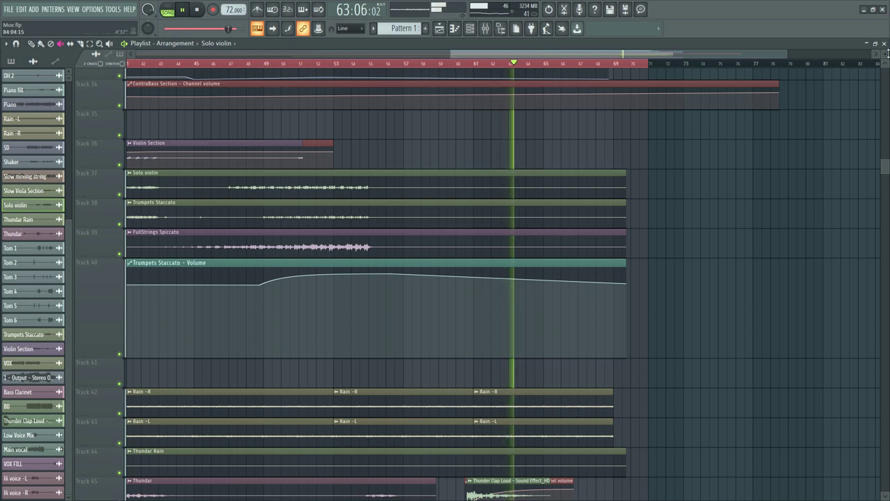
# Step: Display the arrangement from bar 1 with reduced track heights, look over its end, and stop playback
pyautogui.moveTo(887, 54); pyautogui.dragTo(886, 64)
pyautogui.scroll(2, 641, 107)
pyautogui.moveTo(579, 53); pyautogui.dragTo(578, 66)
pyautogui.scroll(-3, 616, 199)
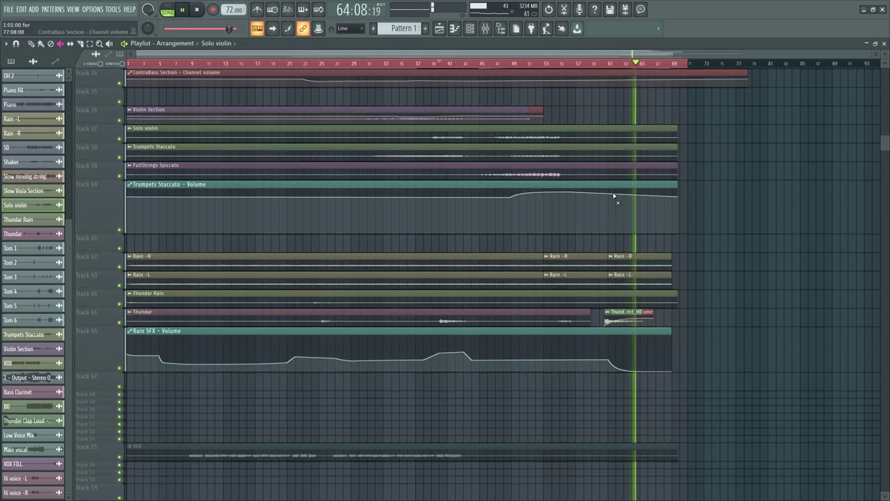
pyautogui.scroll(-3, 614, 198)
pyautogui.hscroll(5, 457, 61)
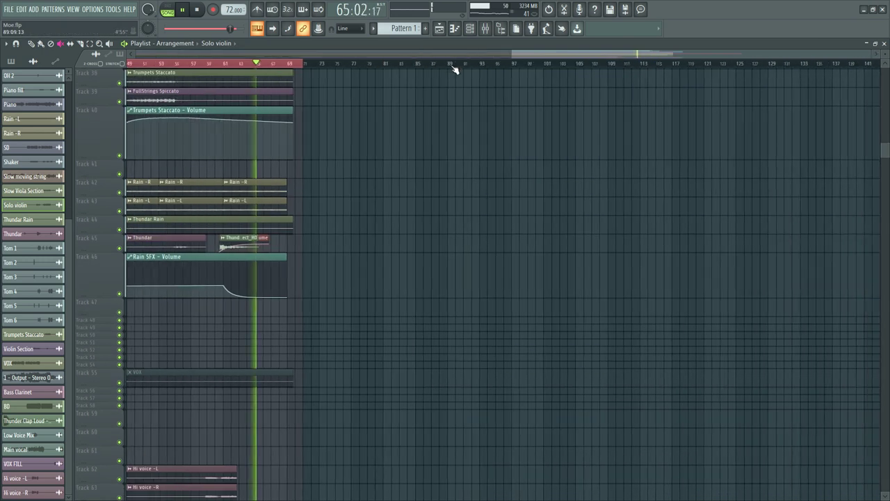
pyautogui.hscroll(-5, 454, 68)
pyautogui.scroll(6, 456, 70)
pyautogui.press('space')
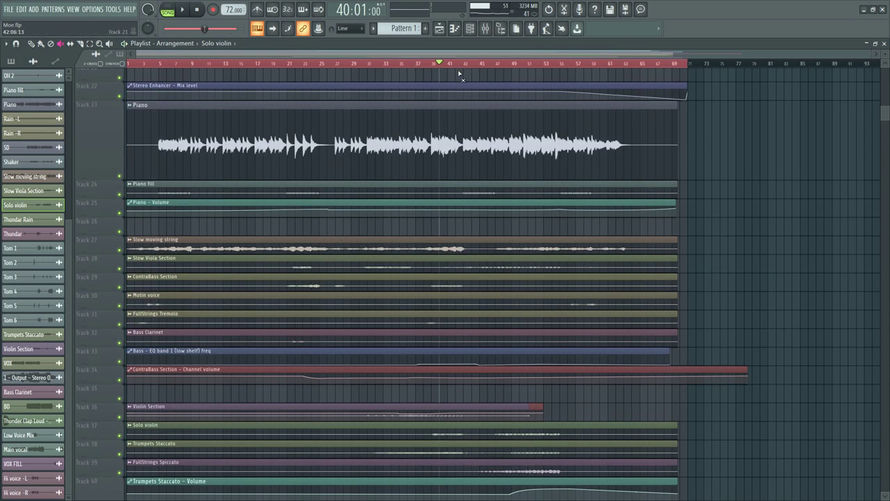
# Step: Move the song position to bar 28, and look over the plugin picker and the Drum master insert in the mixer
pyautogui.scroll(8, 475, 185)
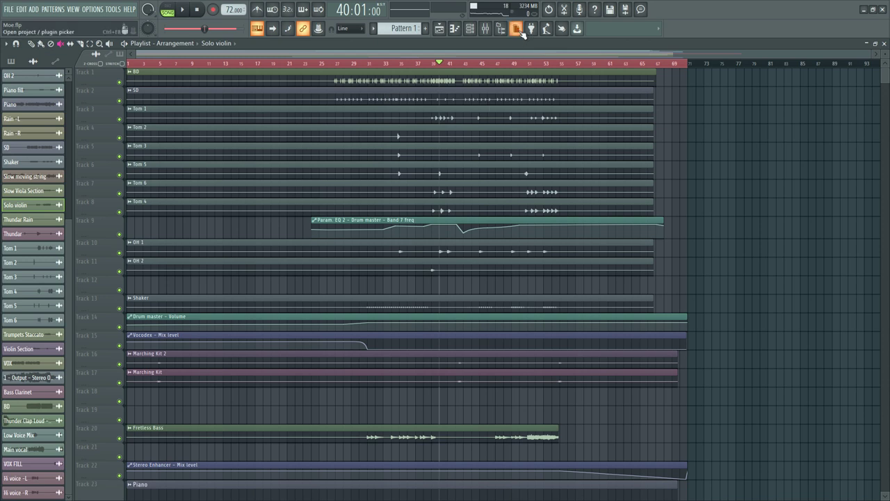
pyautogui.click(352, 64)
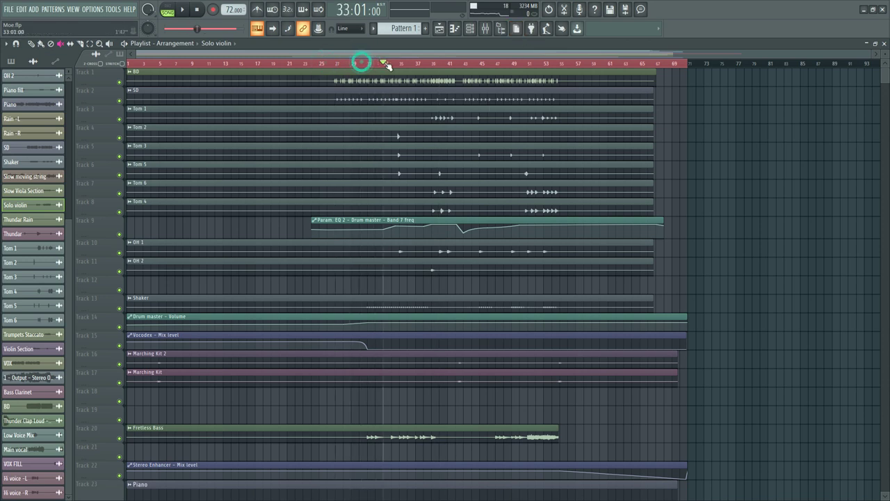
pyautogui.click(485, 31)
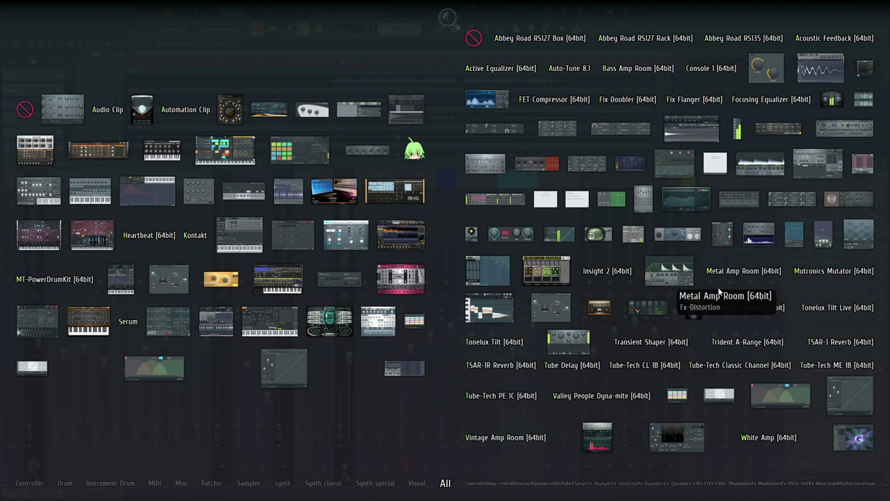
pyautogui.click(438, 50)
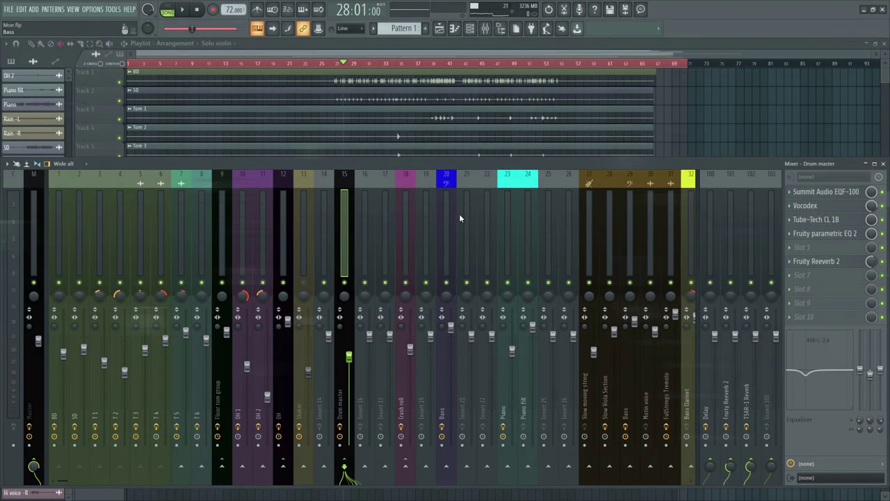